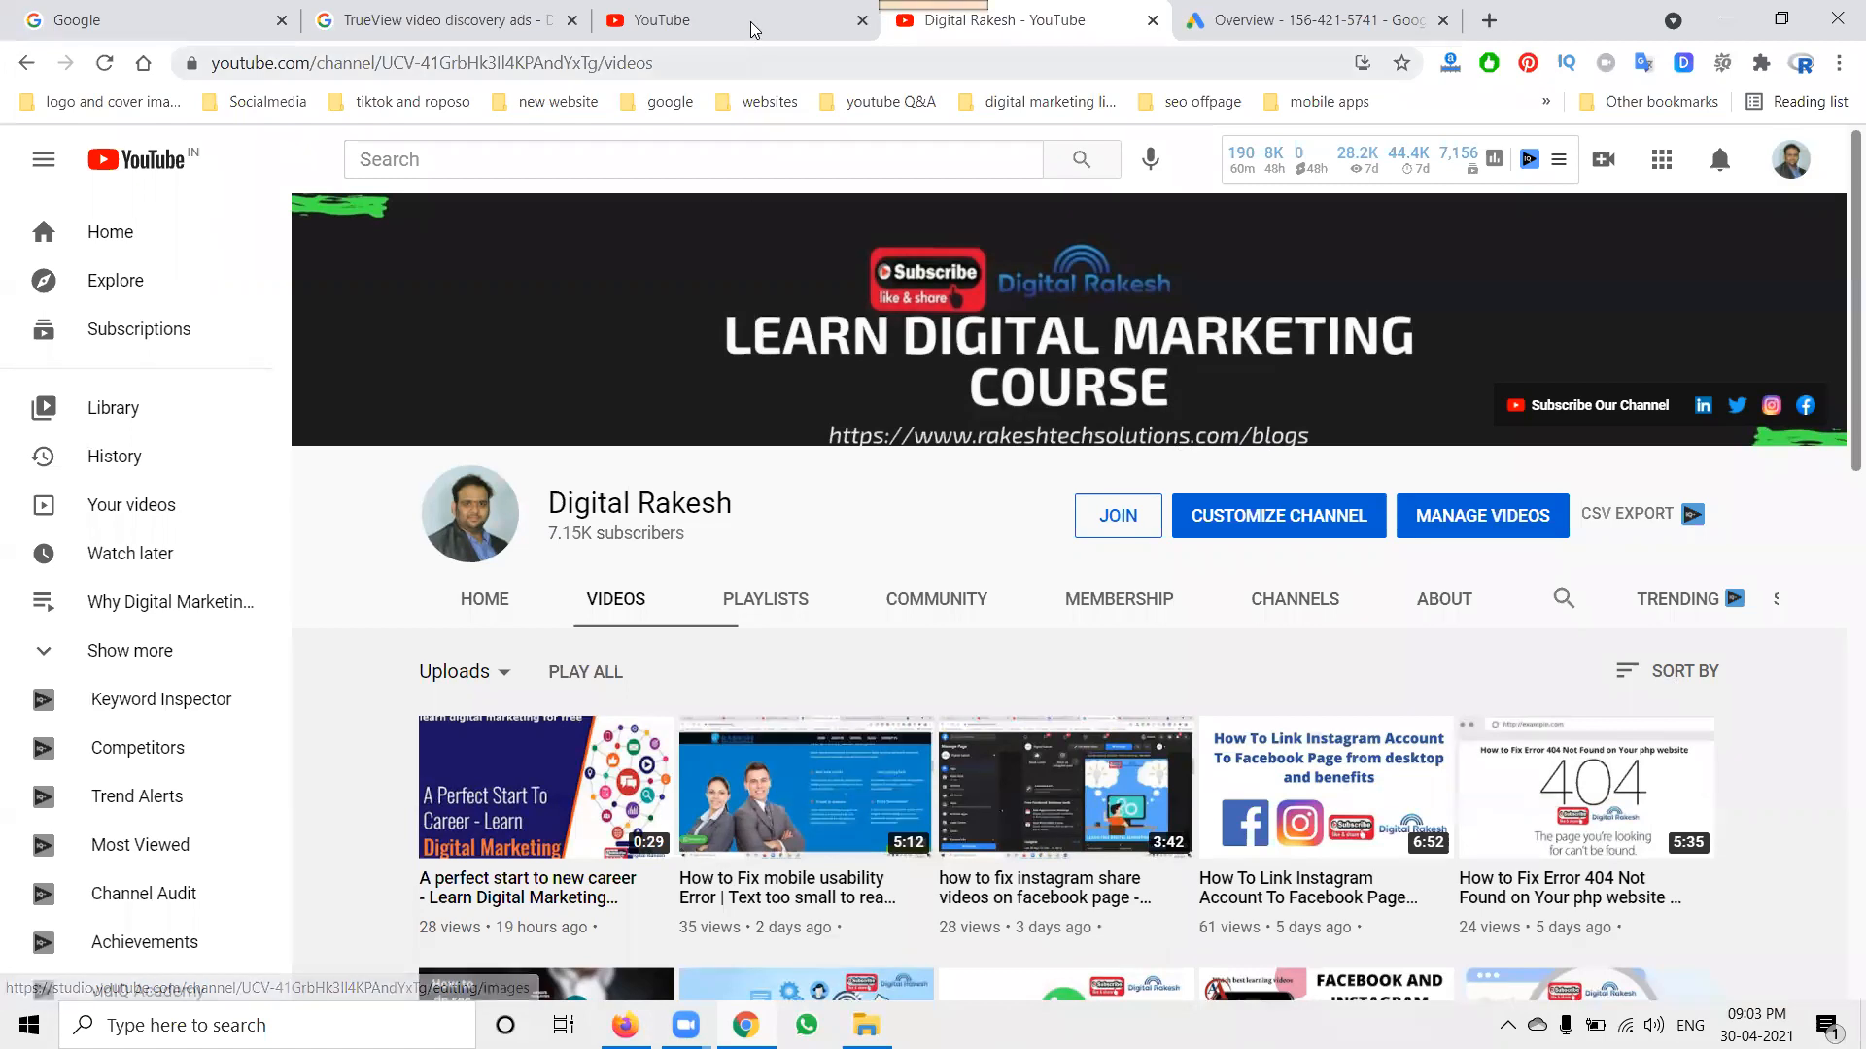
Reload the YouTube home page to view its feed ad, and read the help page on TrueView video discovery ads.
{"action": "mouse_move", "coordinate": [612, 328]}
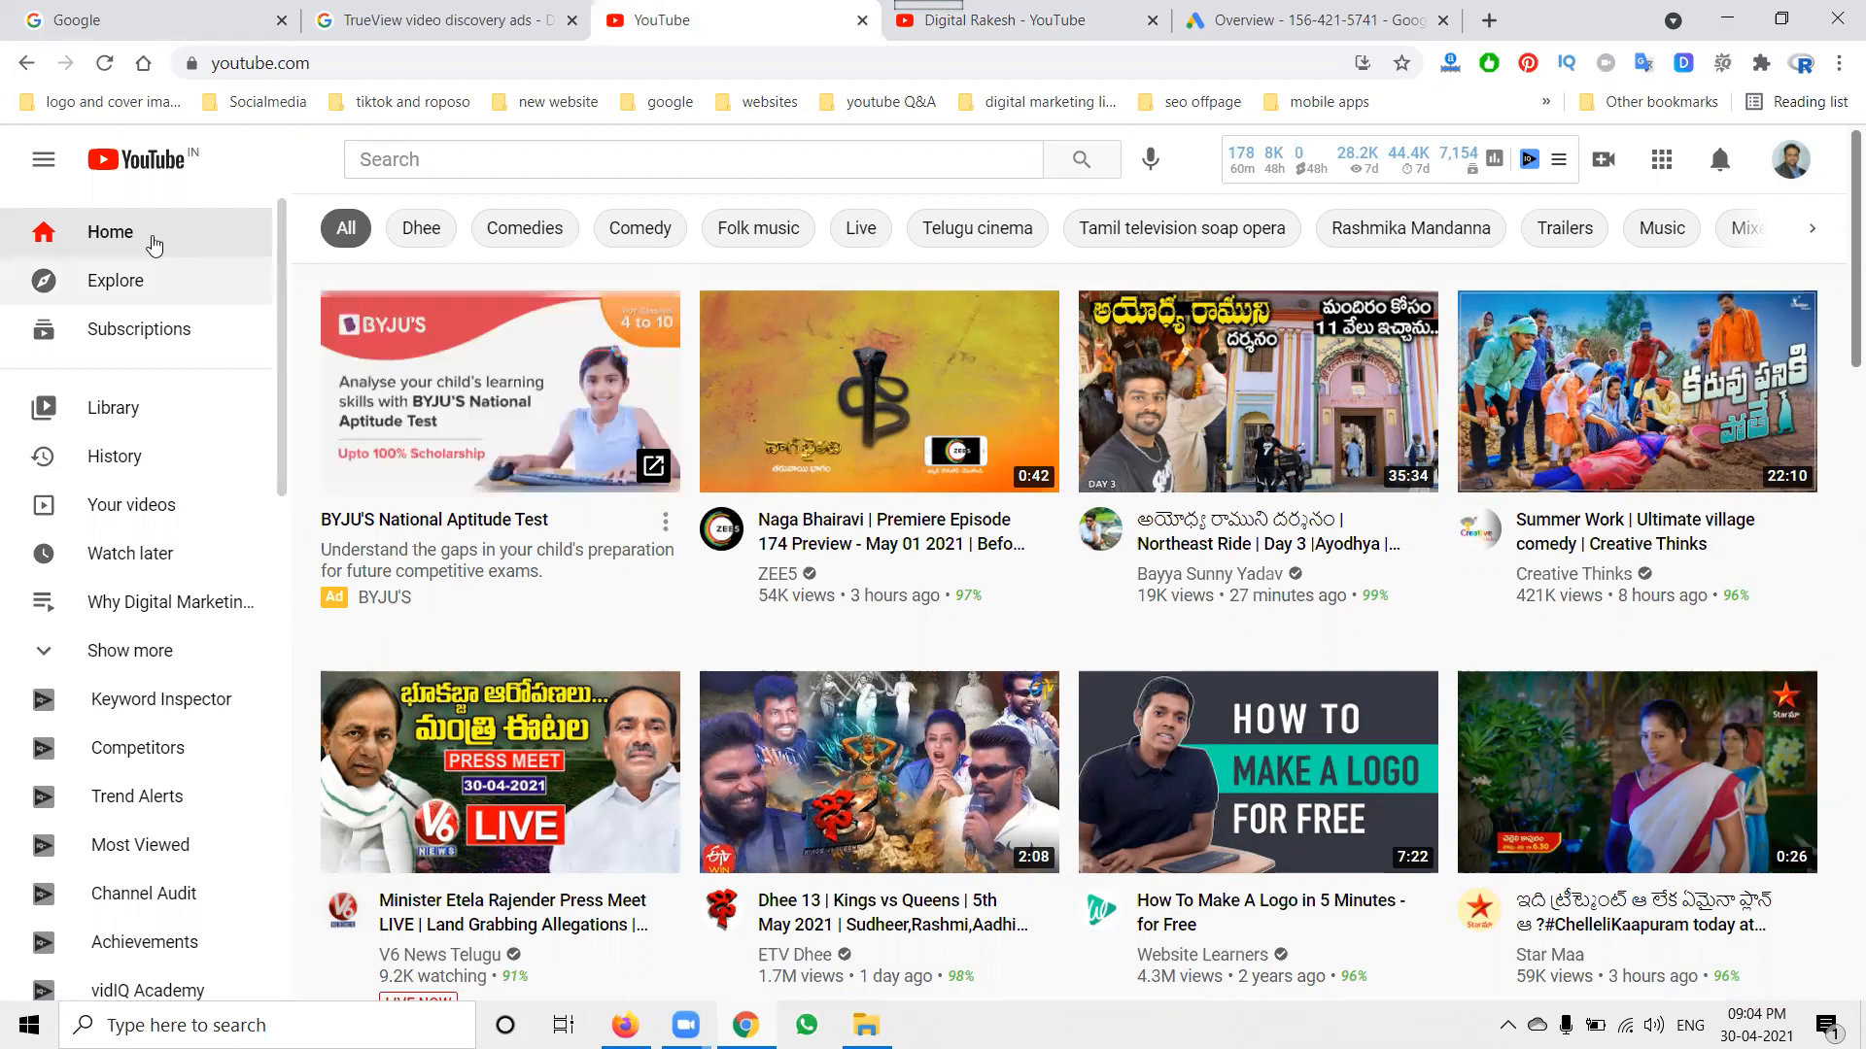
{"action": "left_click", "coordinate": [105, 63]}
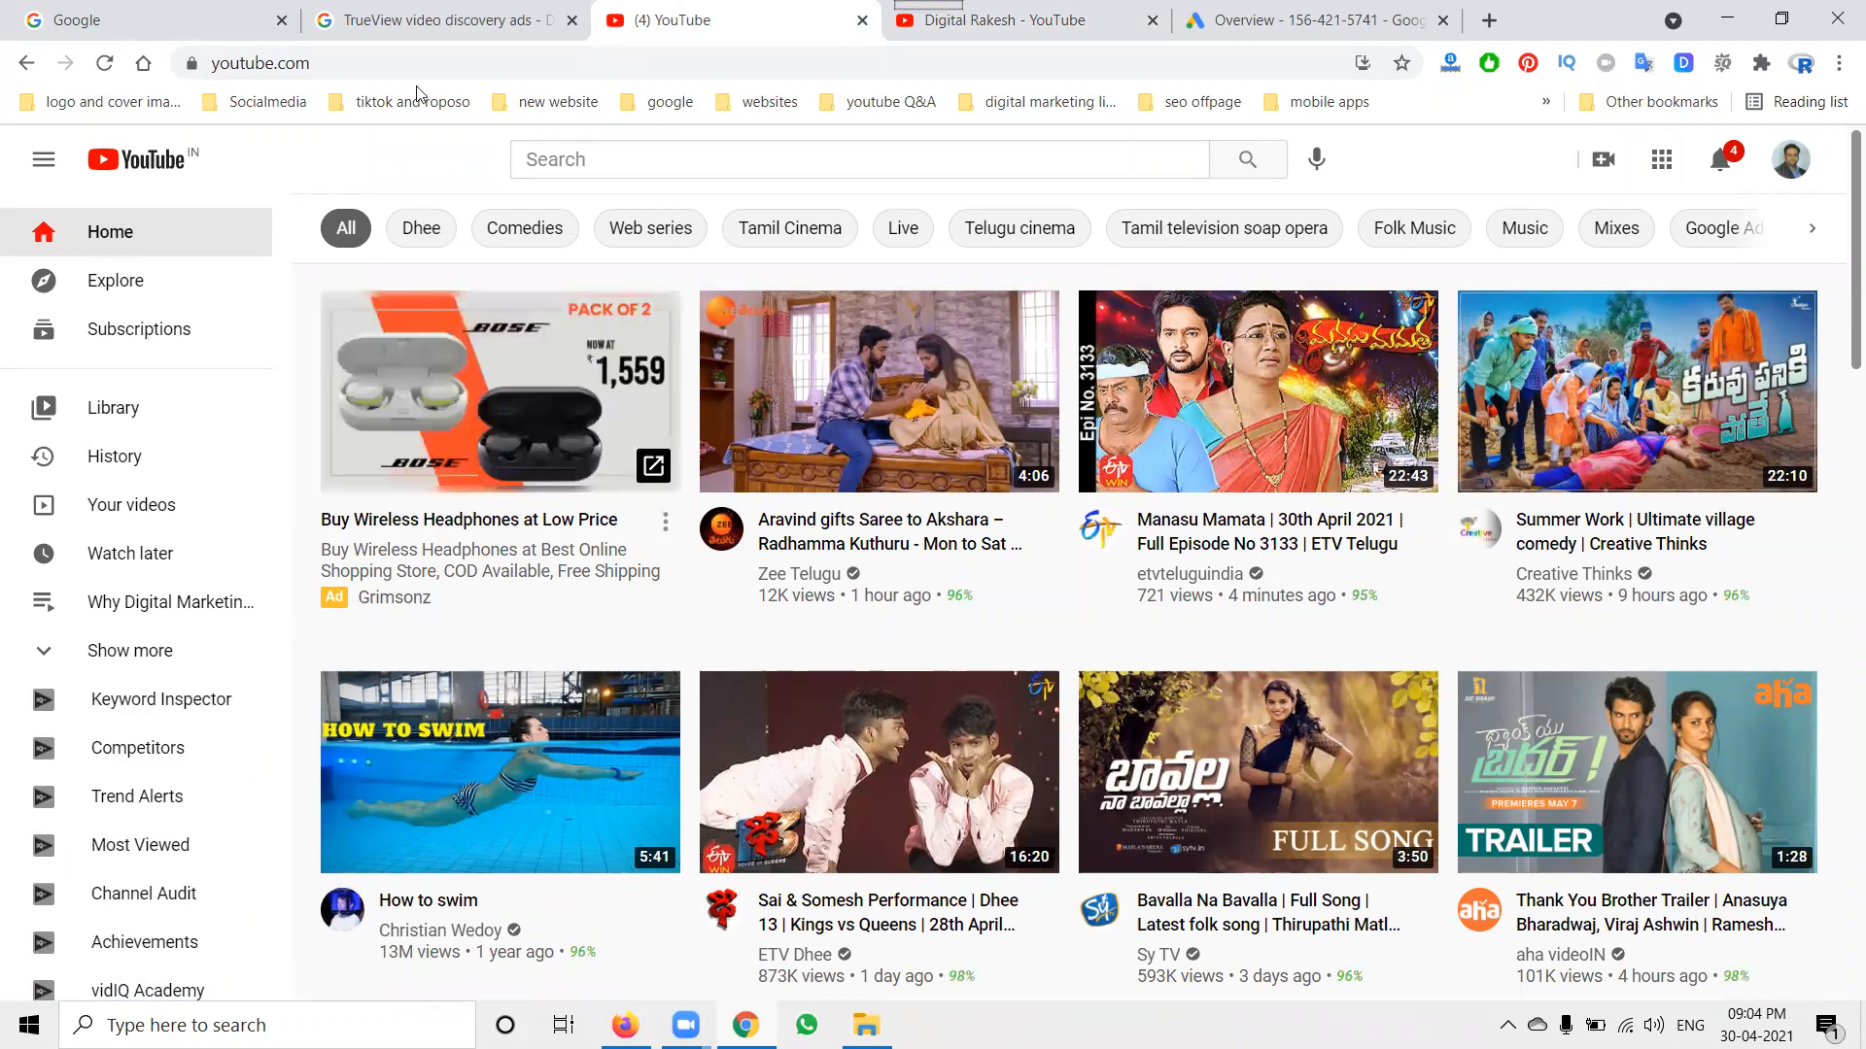
{"action": "left_click", "coordinate": [430, 9]}
{"action": "scroll", "coordinate": [706, 513], "scroll_direction": "down", "scroll_amount": 15}
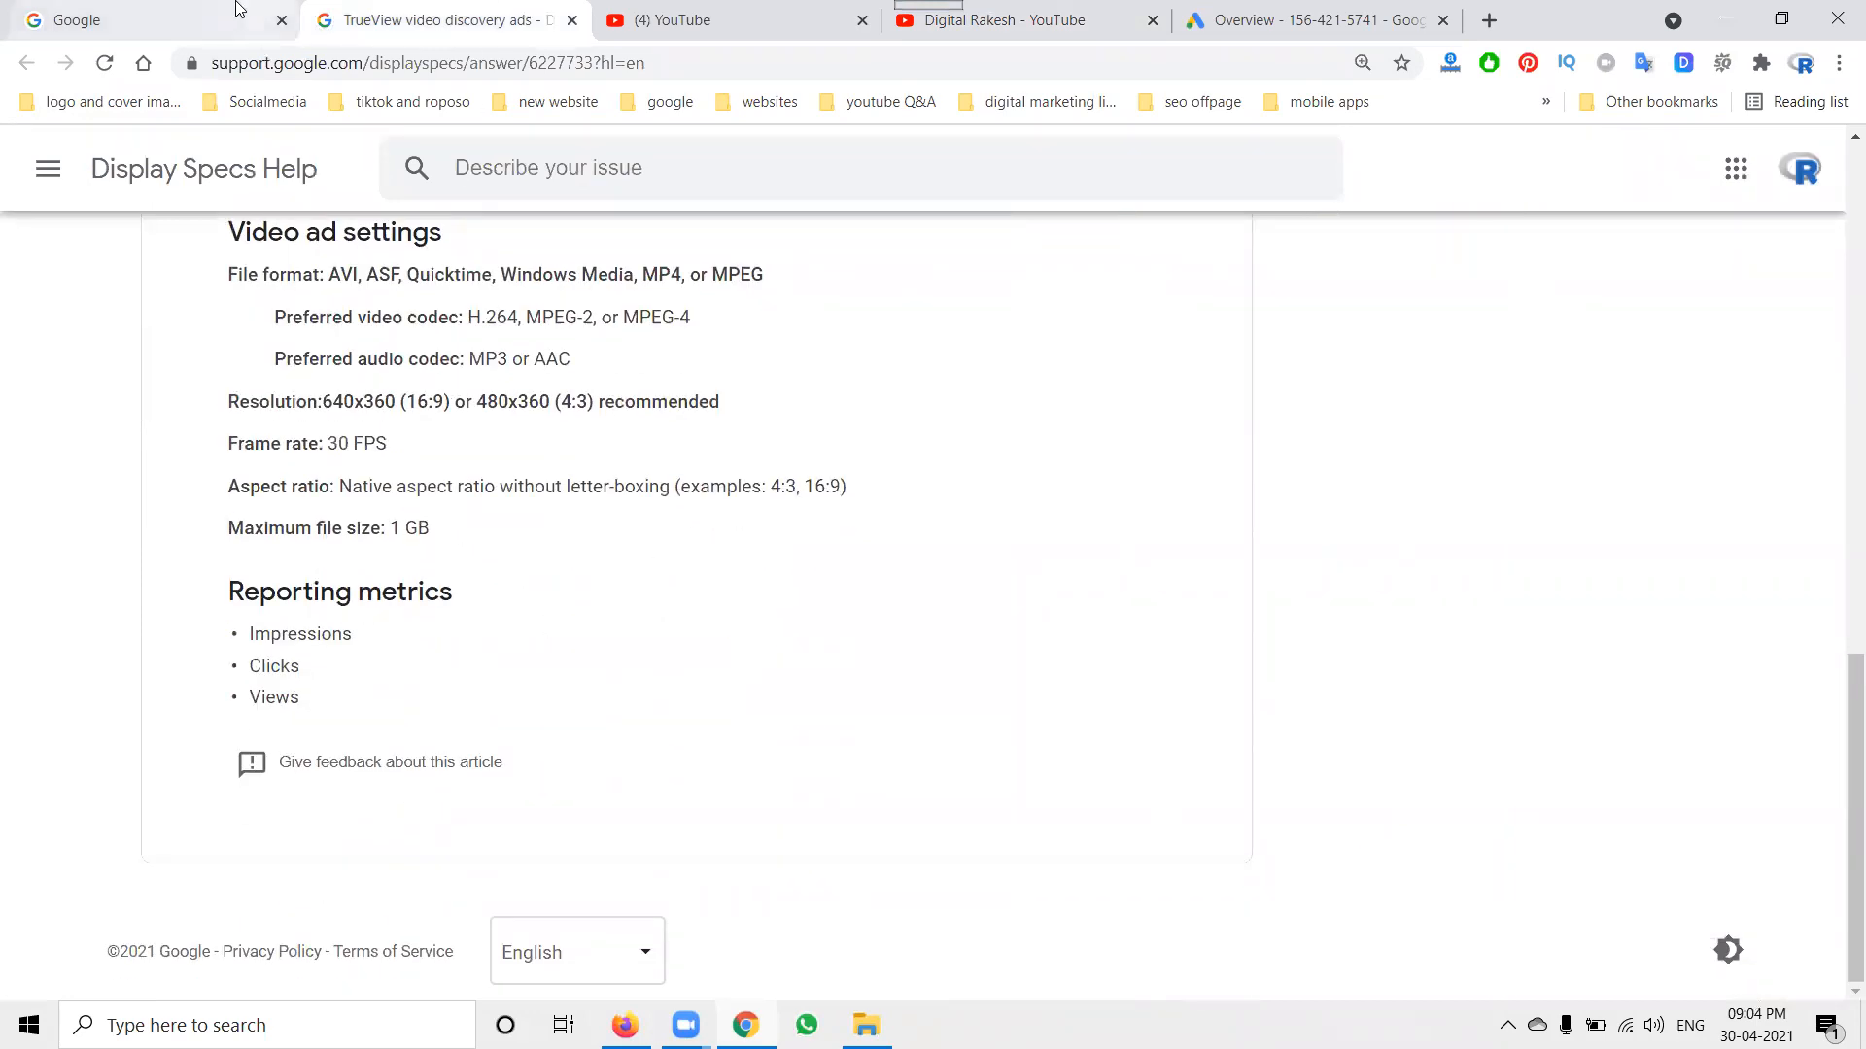
Return to the Google results for video discovery ad and preview image examples of the ad format from Google Support and WebFX.
{"action": "left_click", "coordinate": [159, 21]}
{"action": "left_click", "coordinate": [14, 68]}
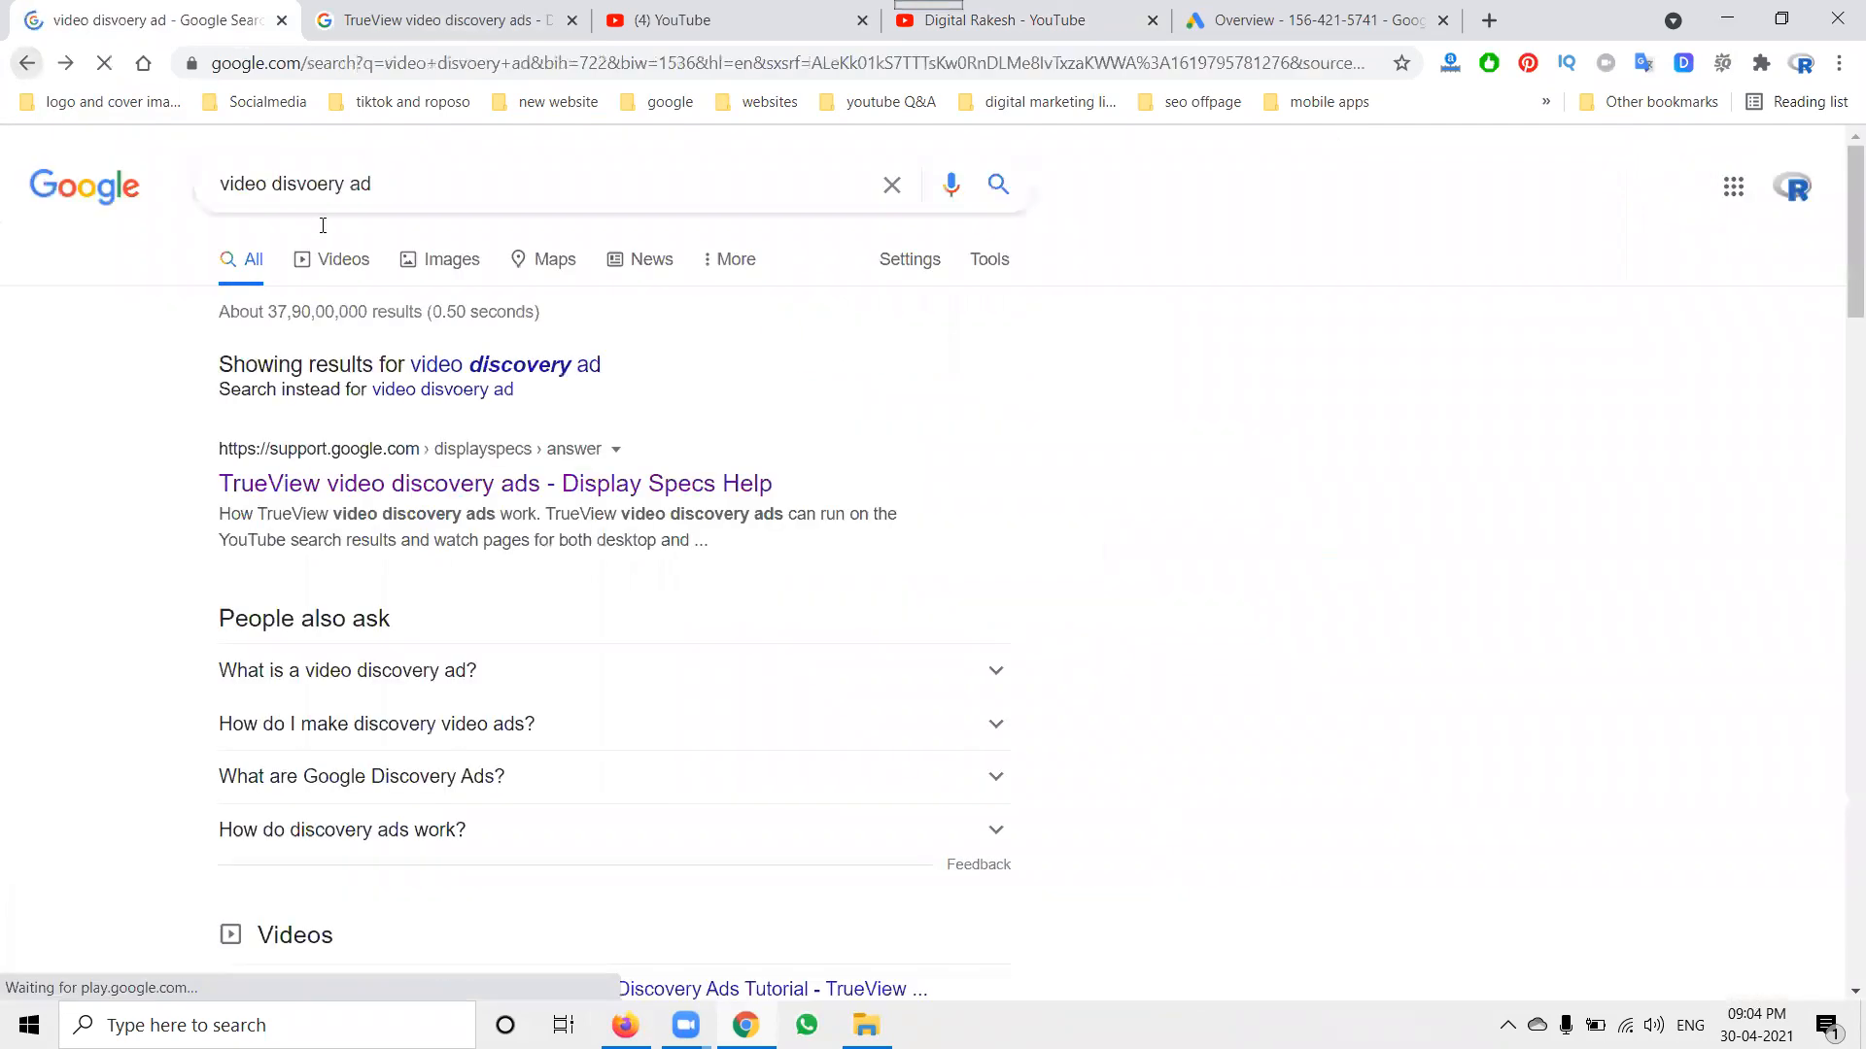
{"action": "left_click", "coordinate": [452, 258]}
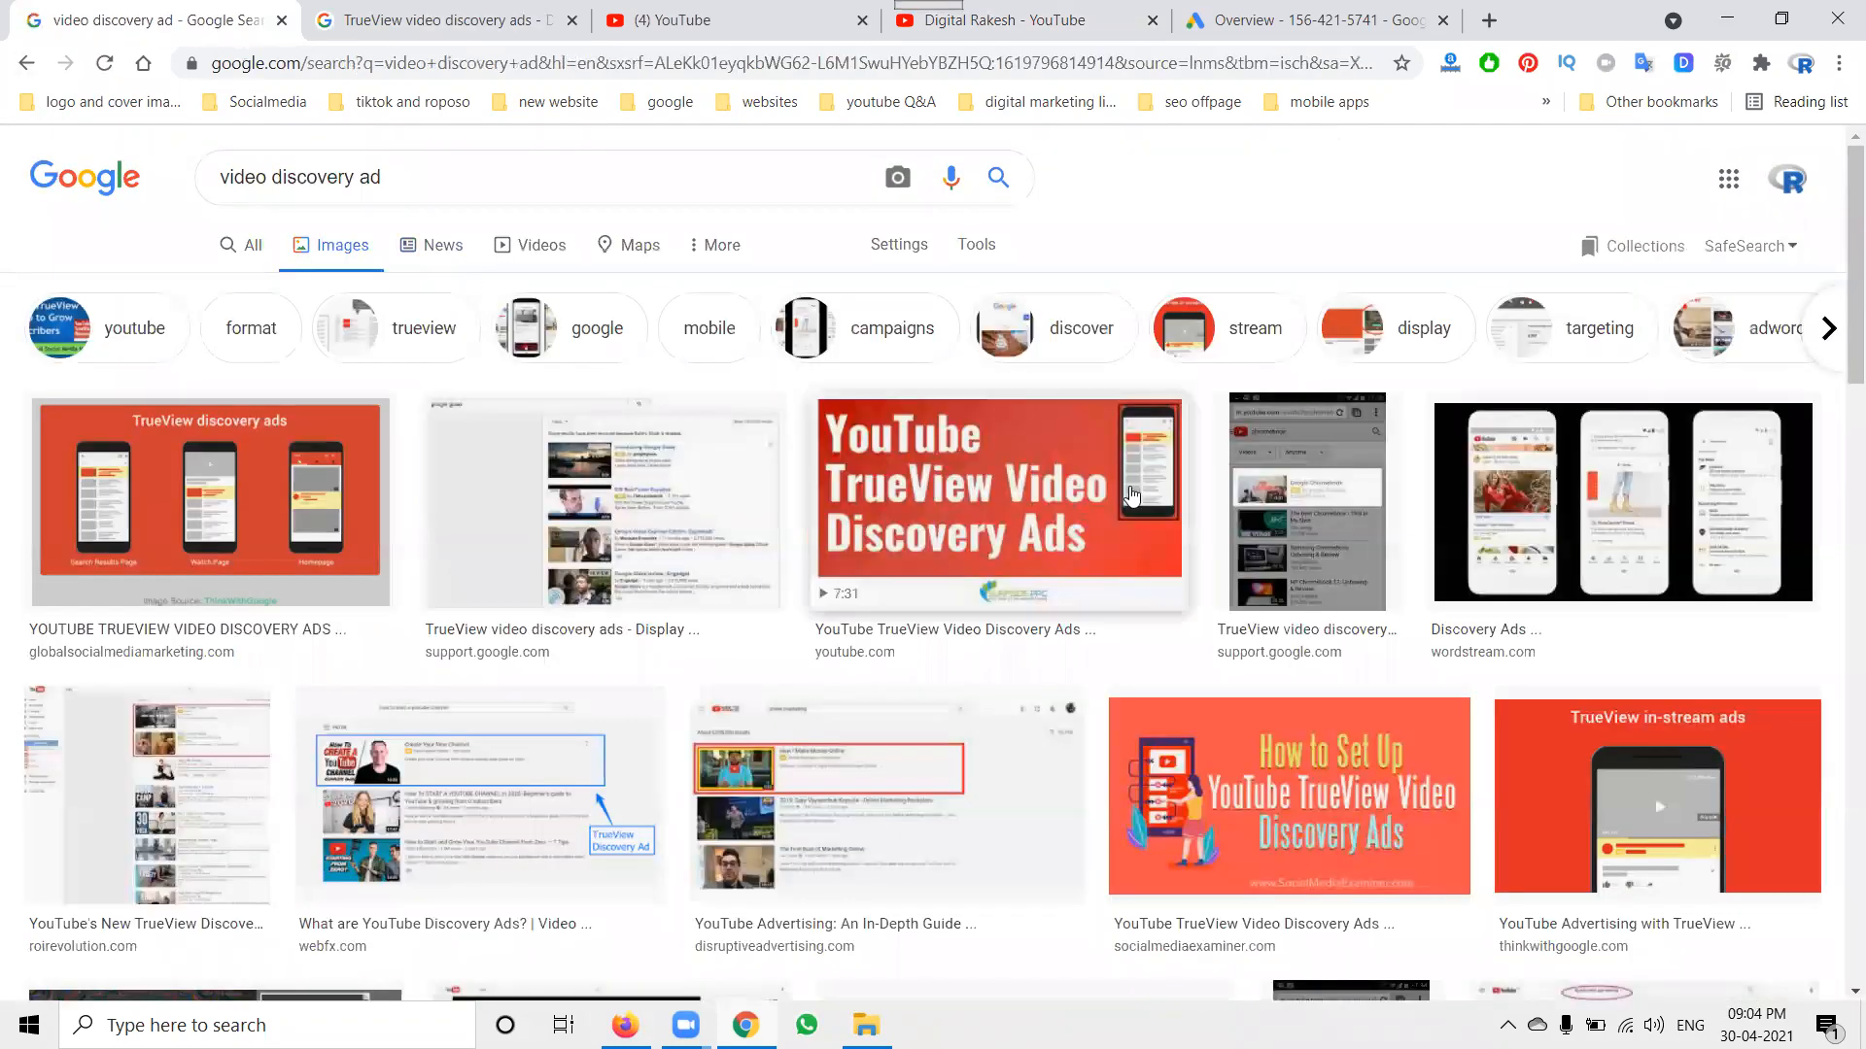
{"action": "left_click", "coordinate": [1236, 501]}
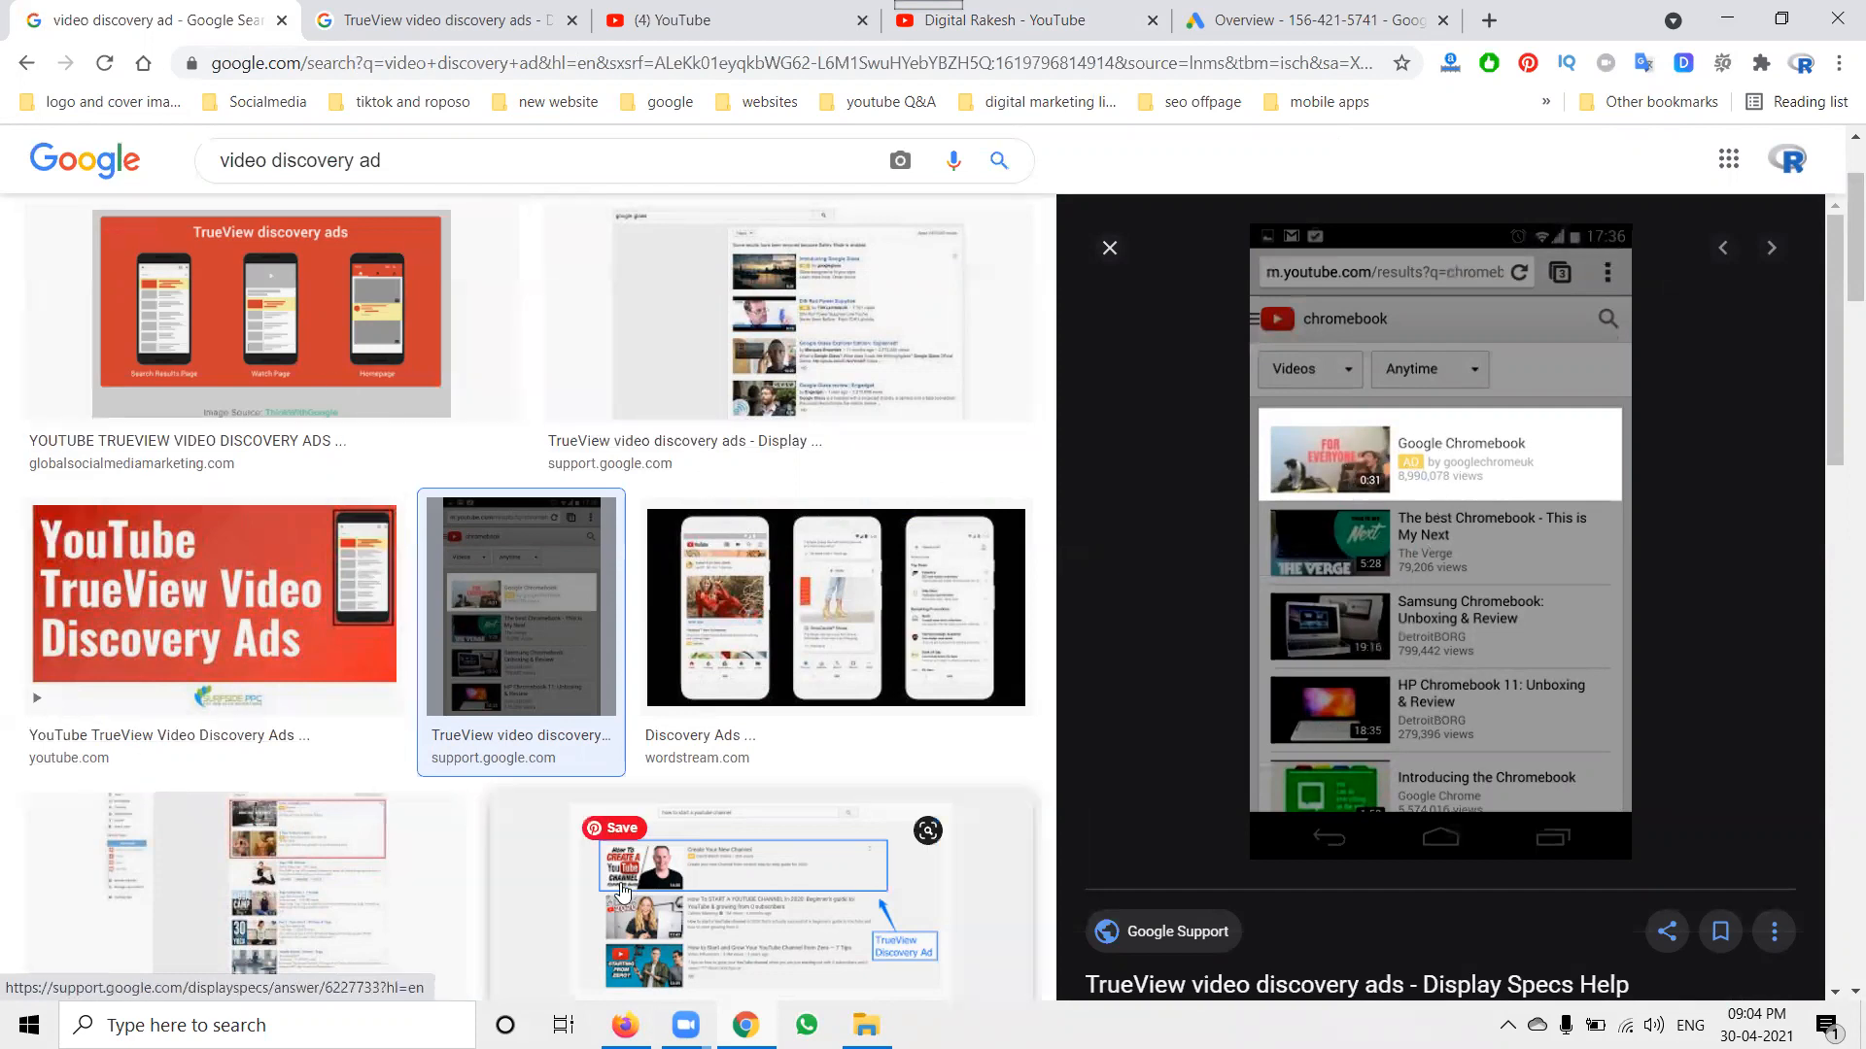
{"action": "left_click", "coordinate": [681, 933]}
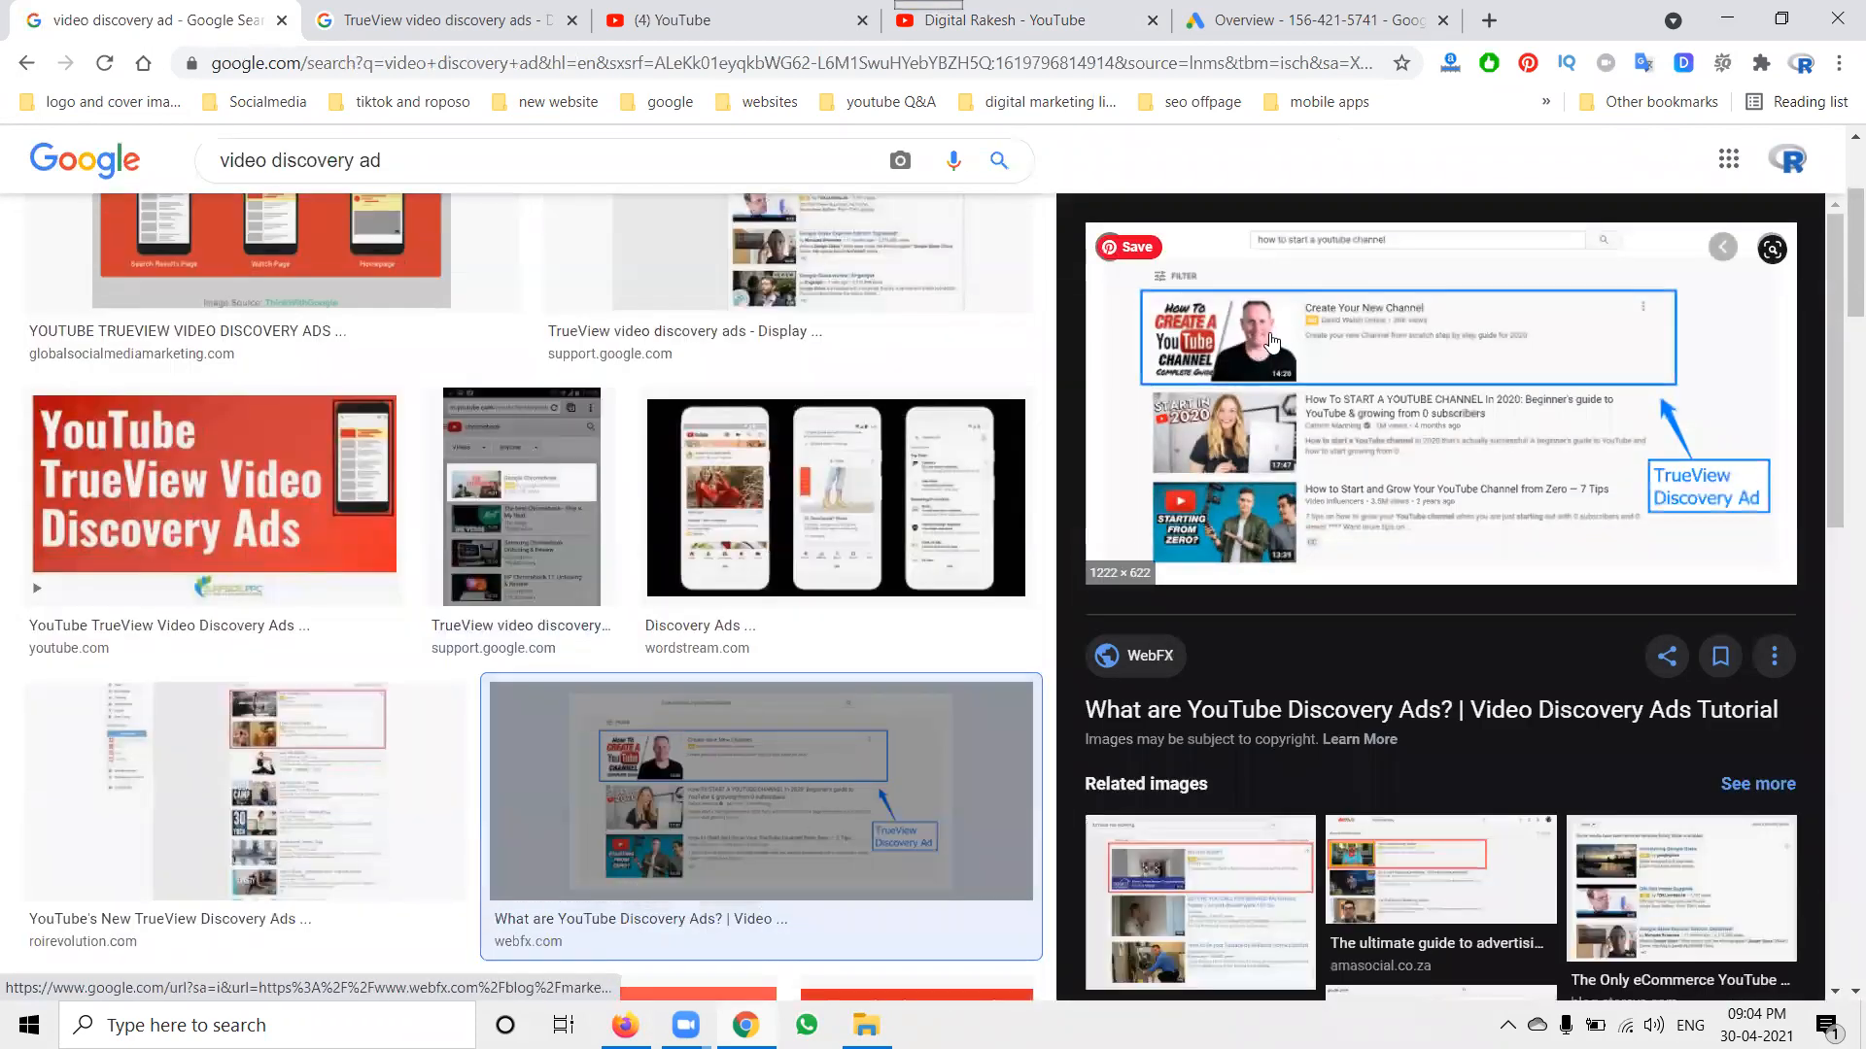
{"action": "left_click", "coordinate": [124, 167]}
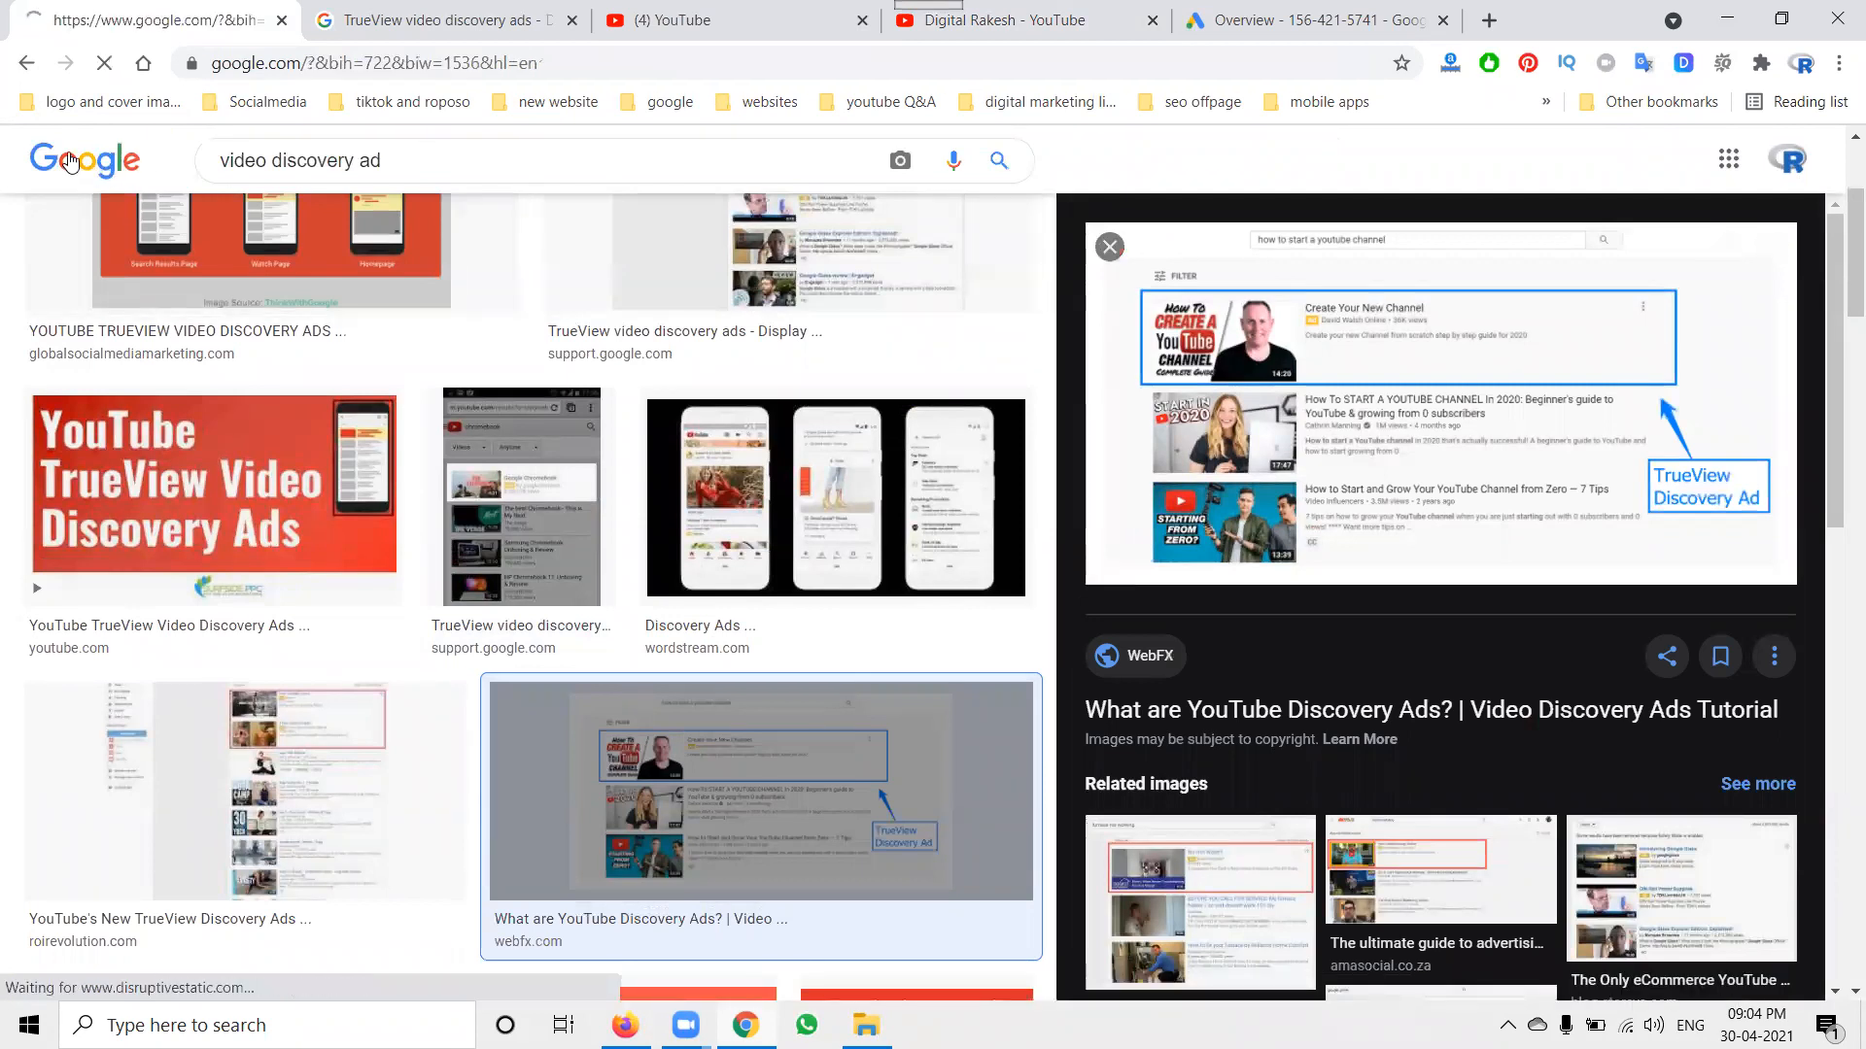
Look at the feed ad on the YouTube home page, and start a new campaign in Google Ads.
{"action": "left_click", "coordinate": [761, 11]}
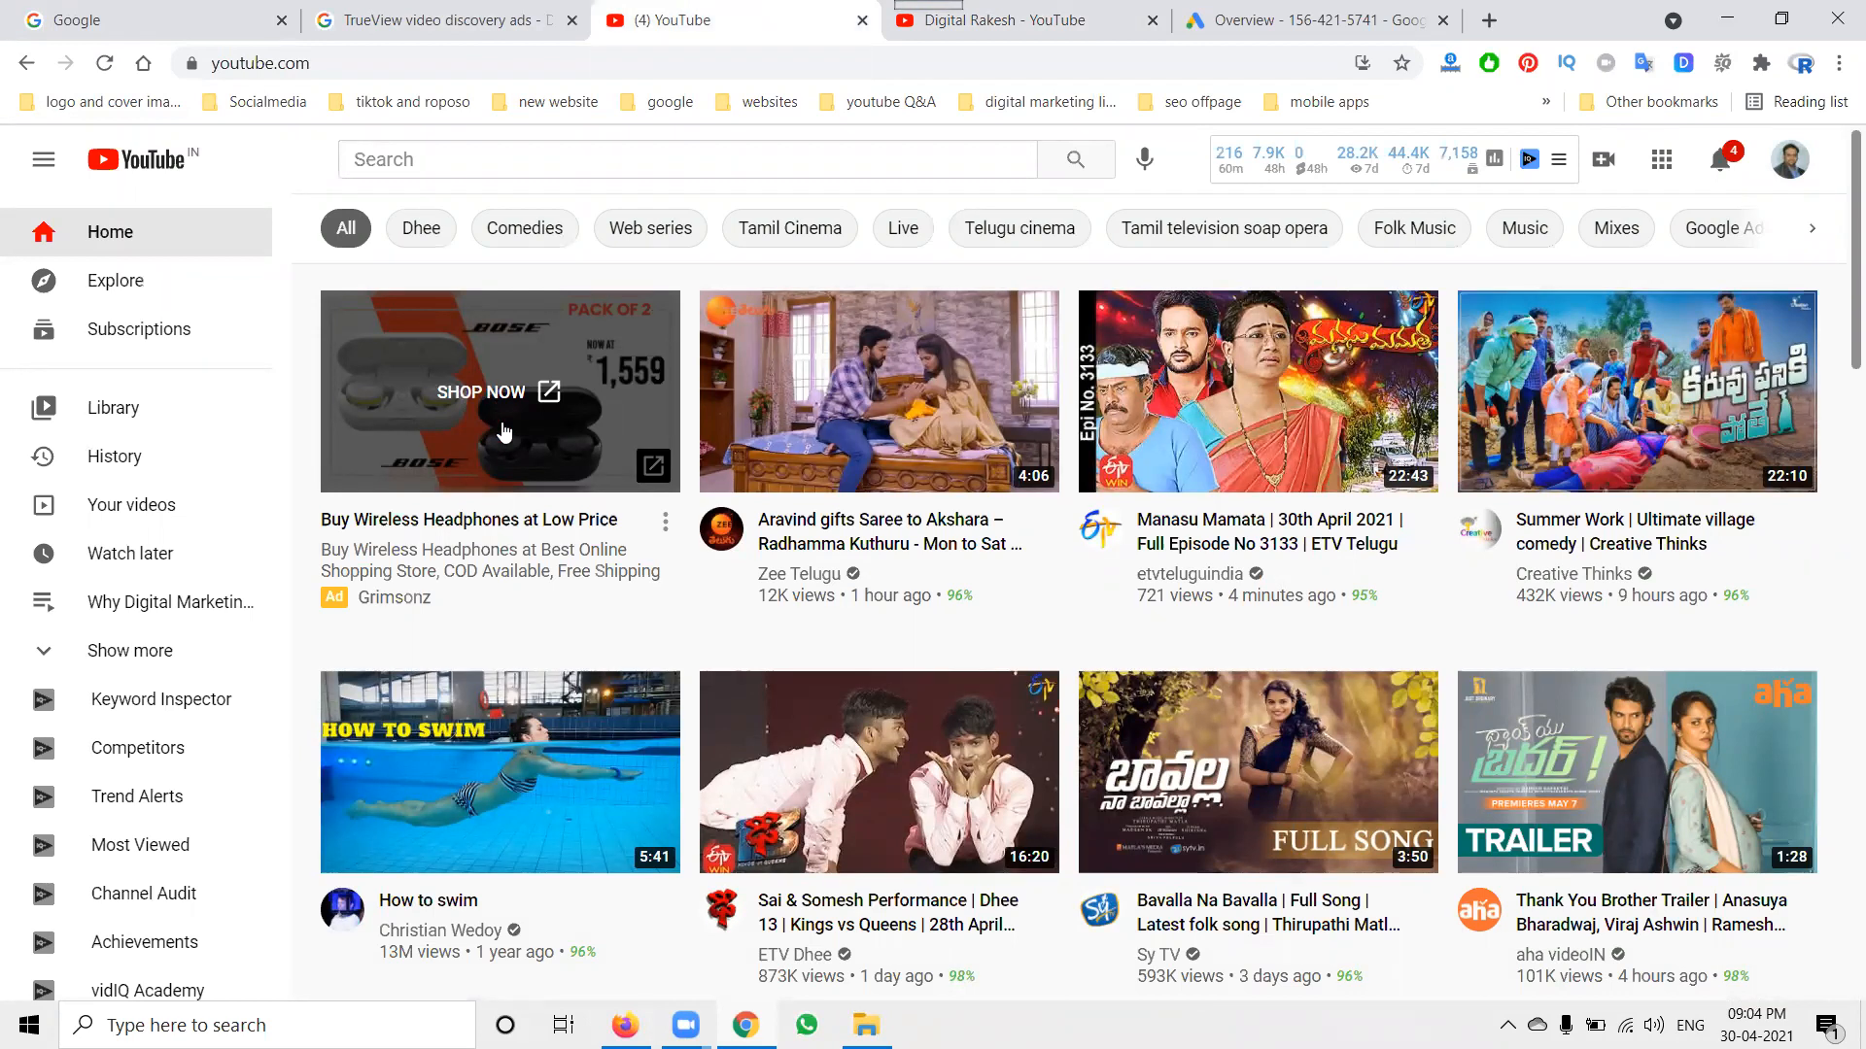
{"action": "left_click", "coordinate": [1318, 11]}
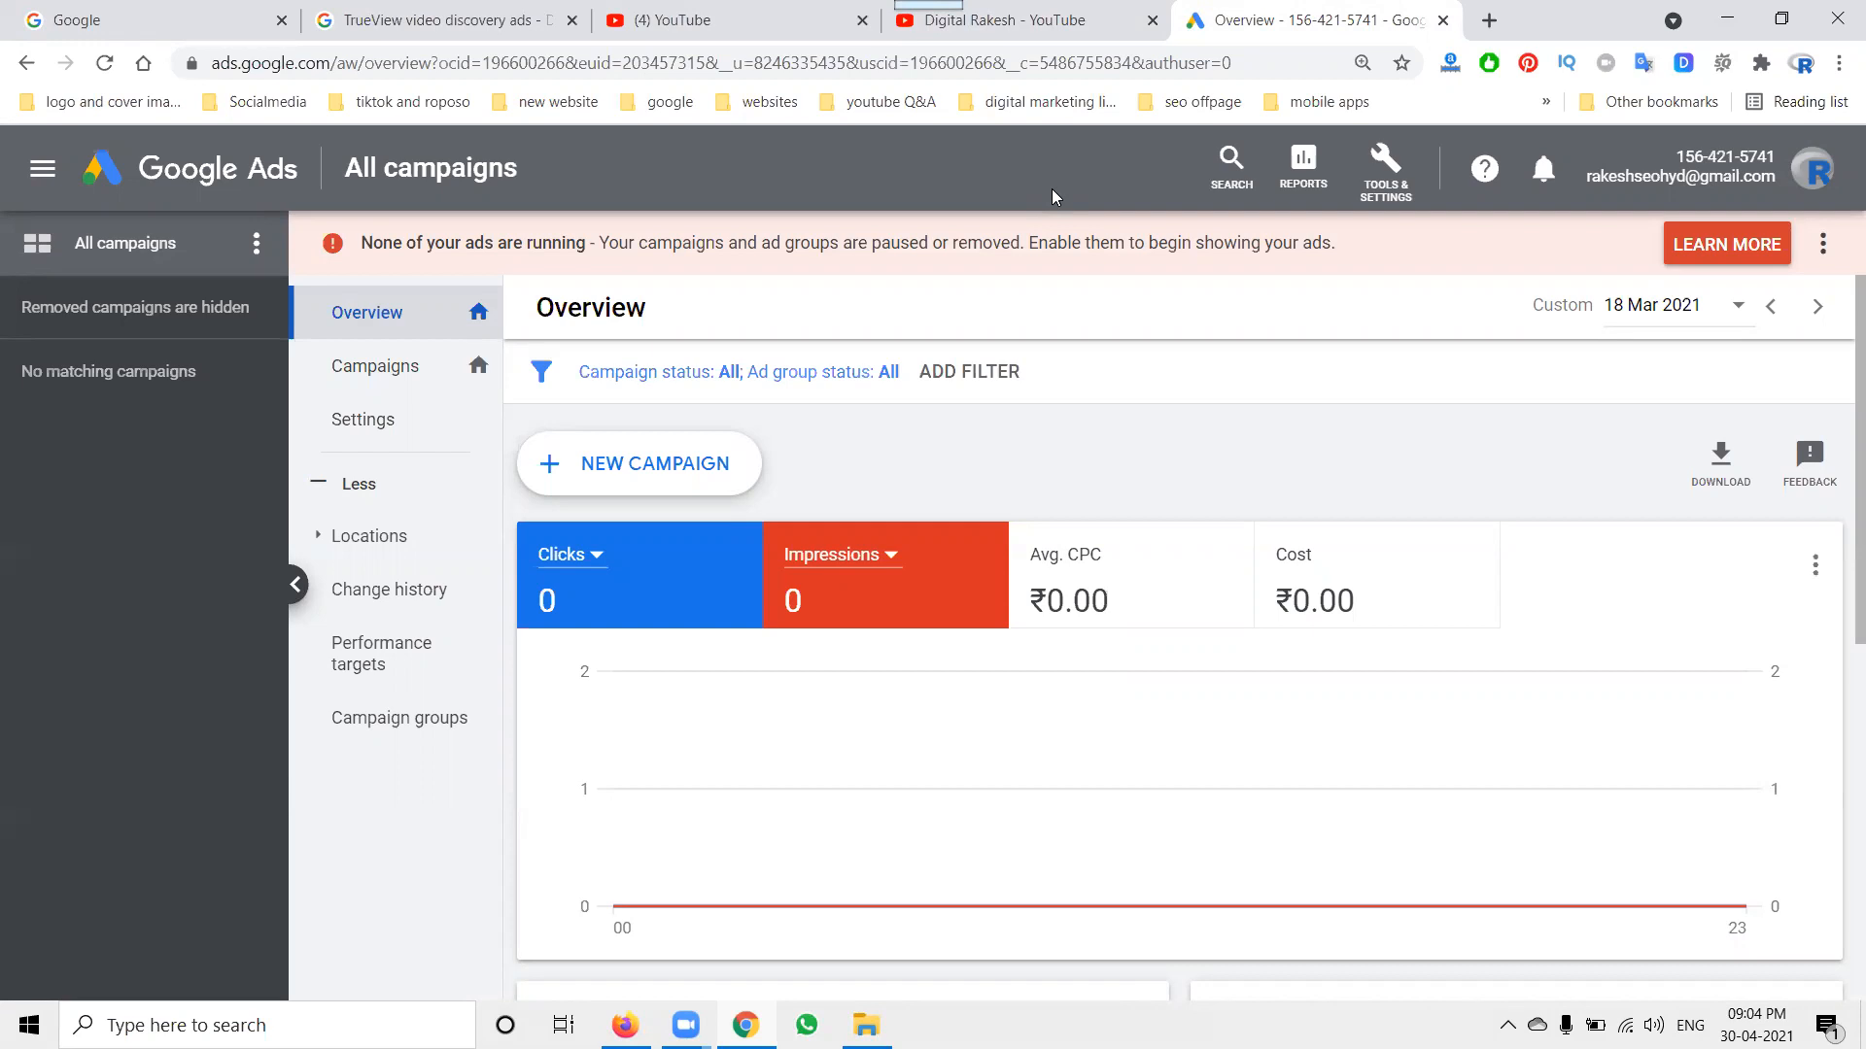
{"action": "left_click", "coordinate": [727, 473]}
{"action": "left_click", "coordinate": [722, 478]}
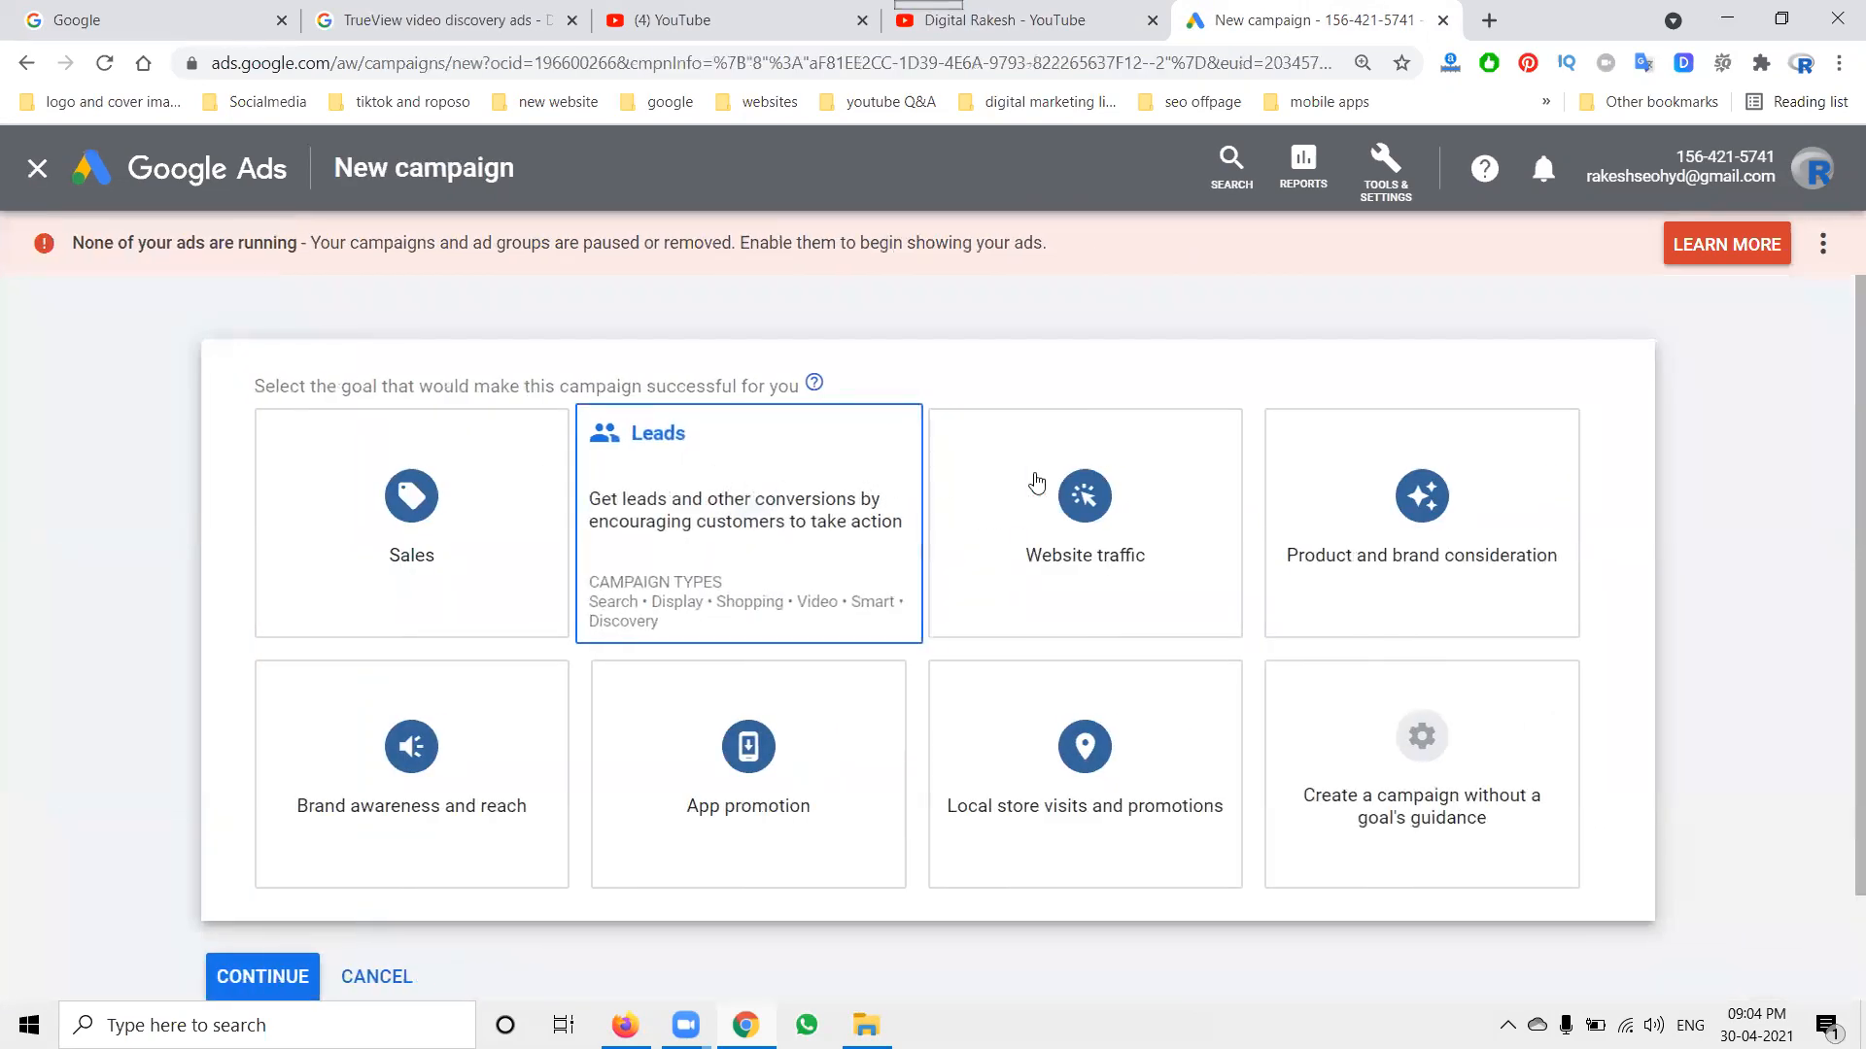
View the campaign types offered when creating a campaign without a goal's guidance, including Discovery.
{"action": "left_click", "coordinate": [1442, 502]}
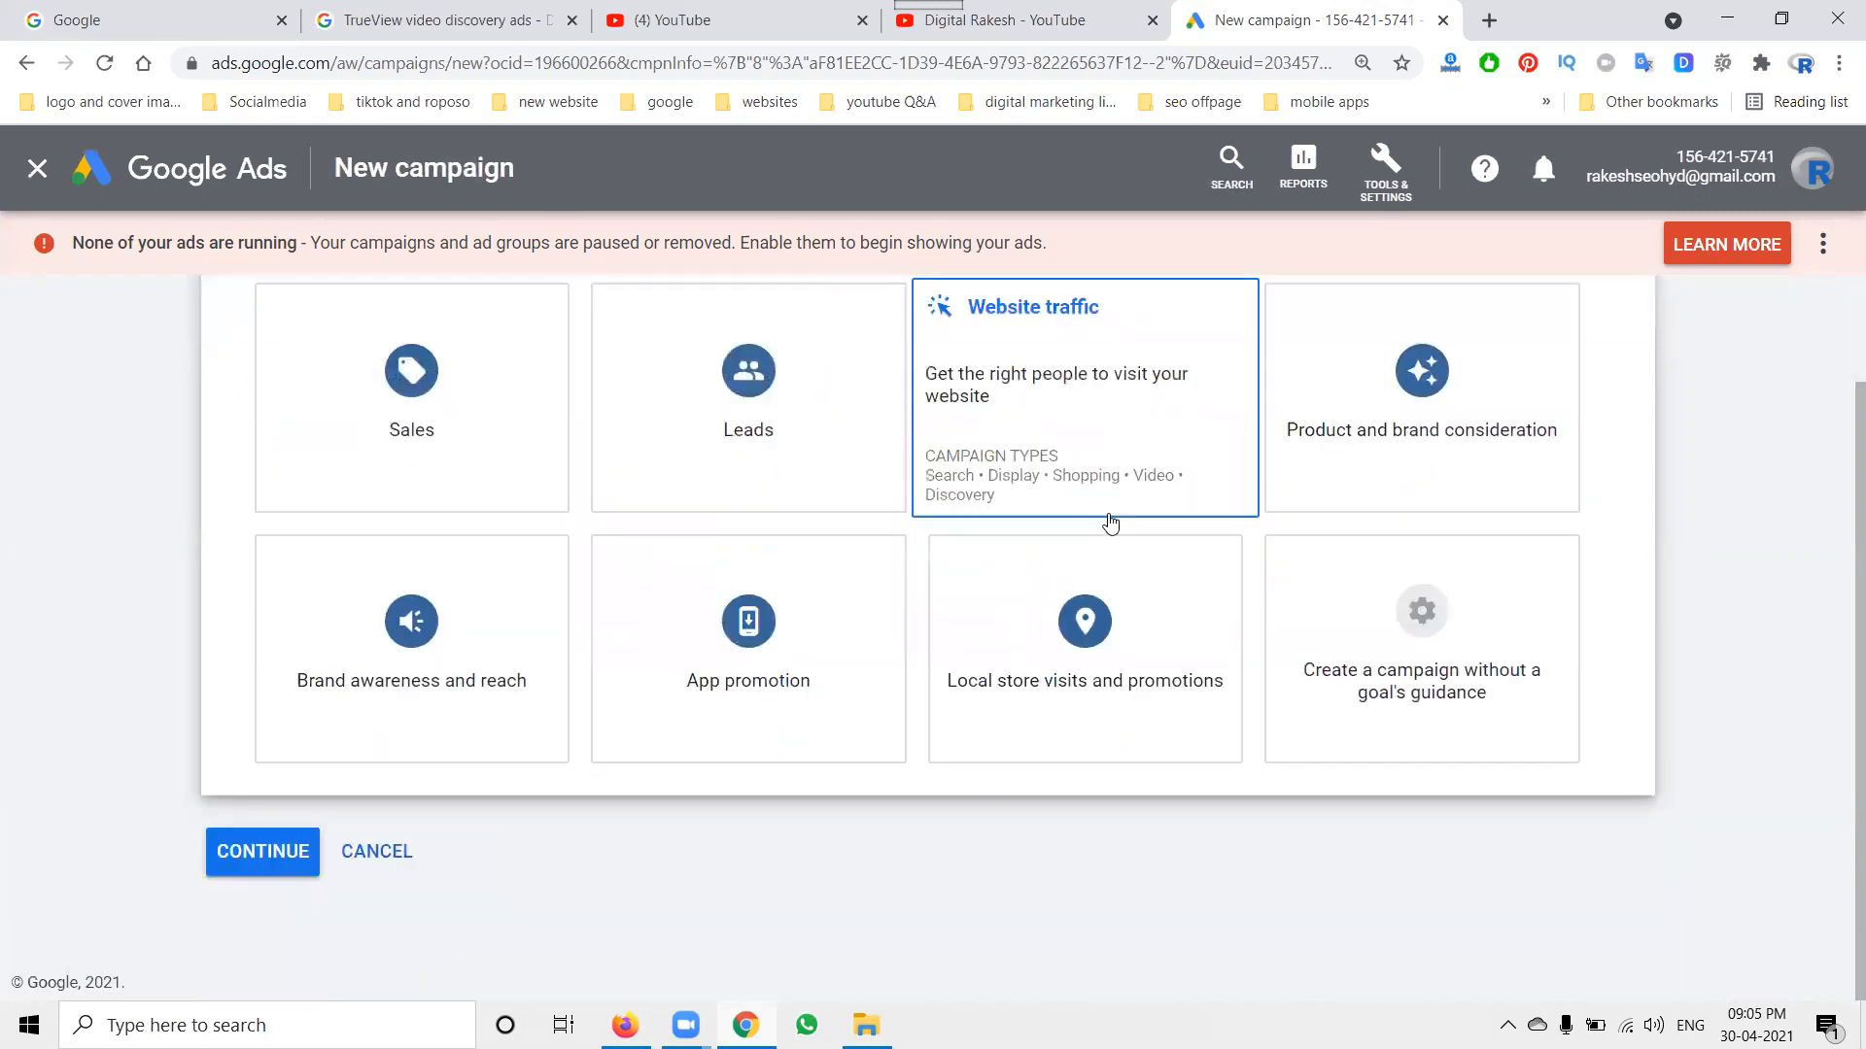
{"action": "left_click", "coordinate": [1399, 739]}
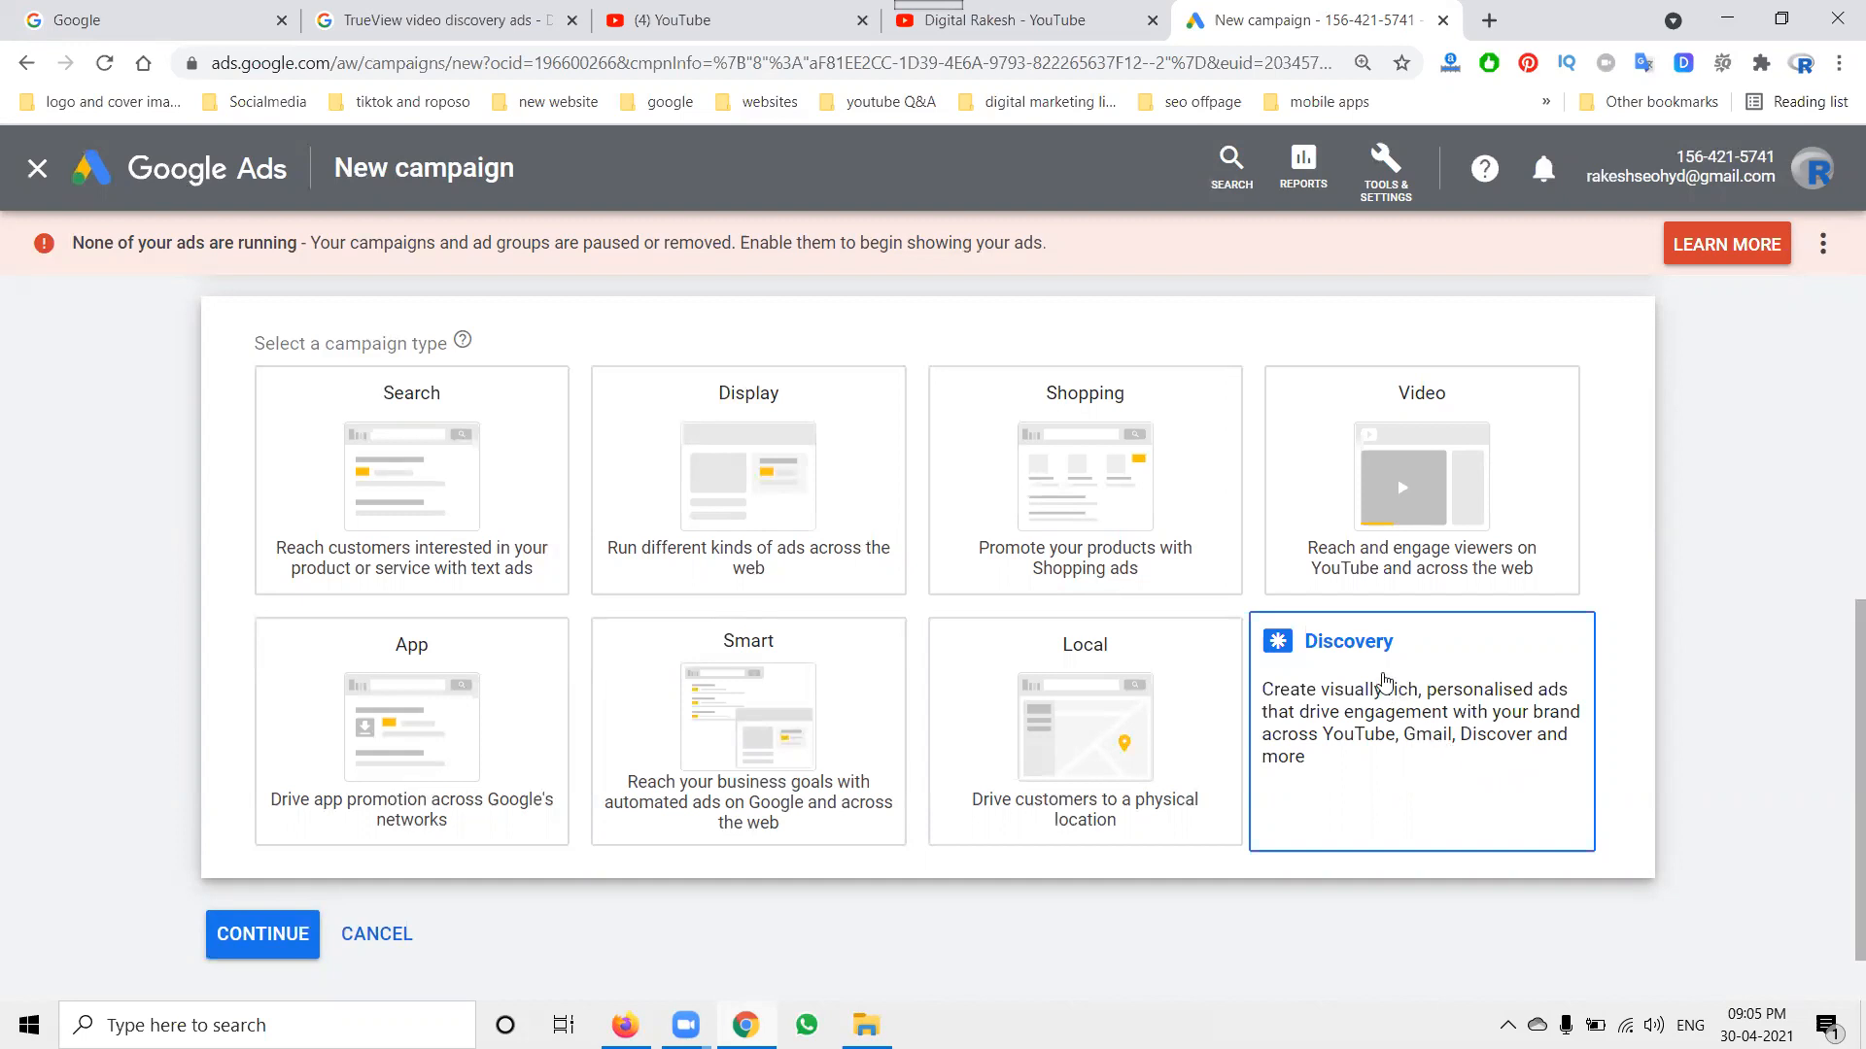
{"action": "scroll", "coordinate": [1336, 642], "scroll_direction": "up", "scroll_amount": 5}
{"action": "scroll", "coordinate": [1234, 613], "scroll_direction": "up", "scroll_amount": 2}
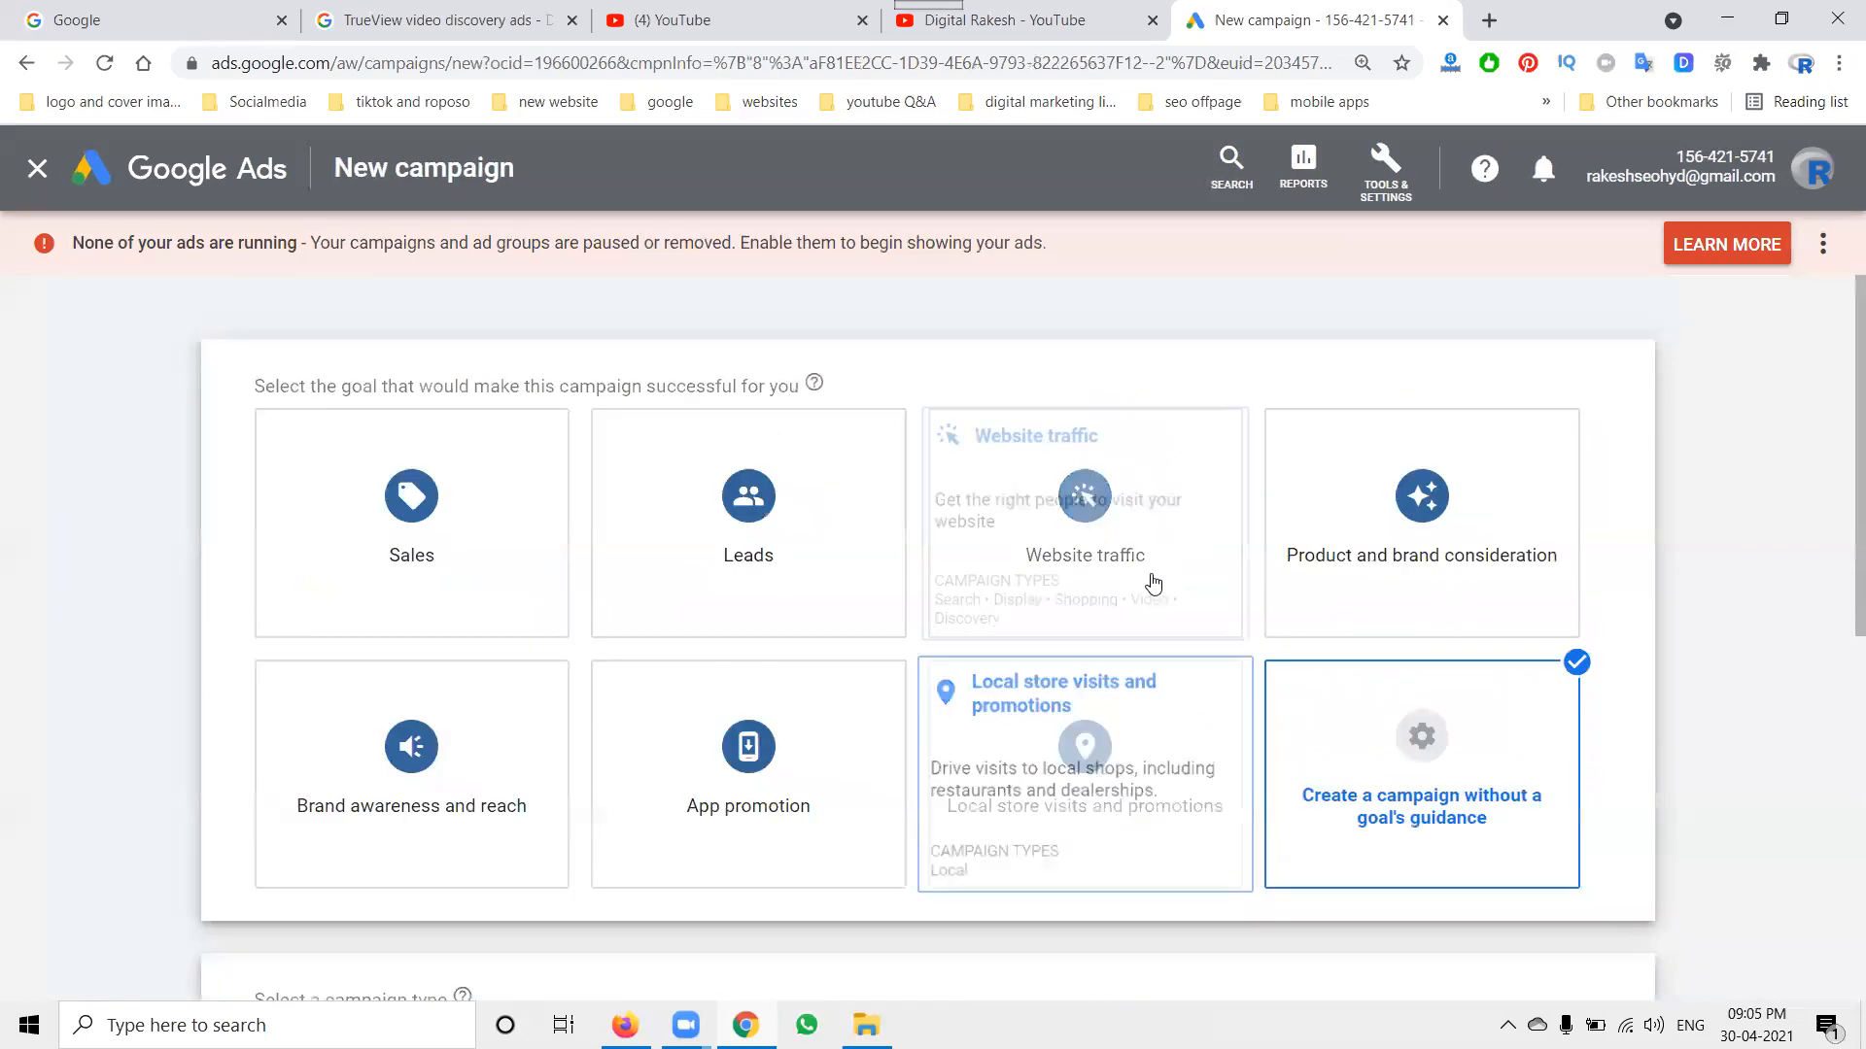
Check which campaign types are offered for the Brand awareness and reach, App promotion, and Product and brand consideration goals.
{"action": "left_click", "coordinate": [456, 767]}
{"action": "scroll", "coordinate": [456, 773], "scroll_direction": "down", "scroll_amount": 4}
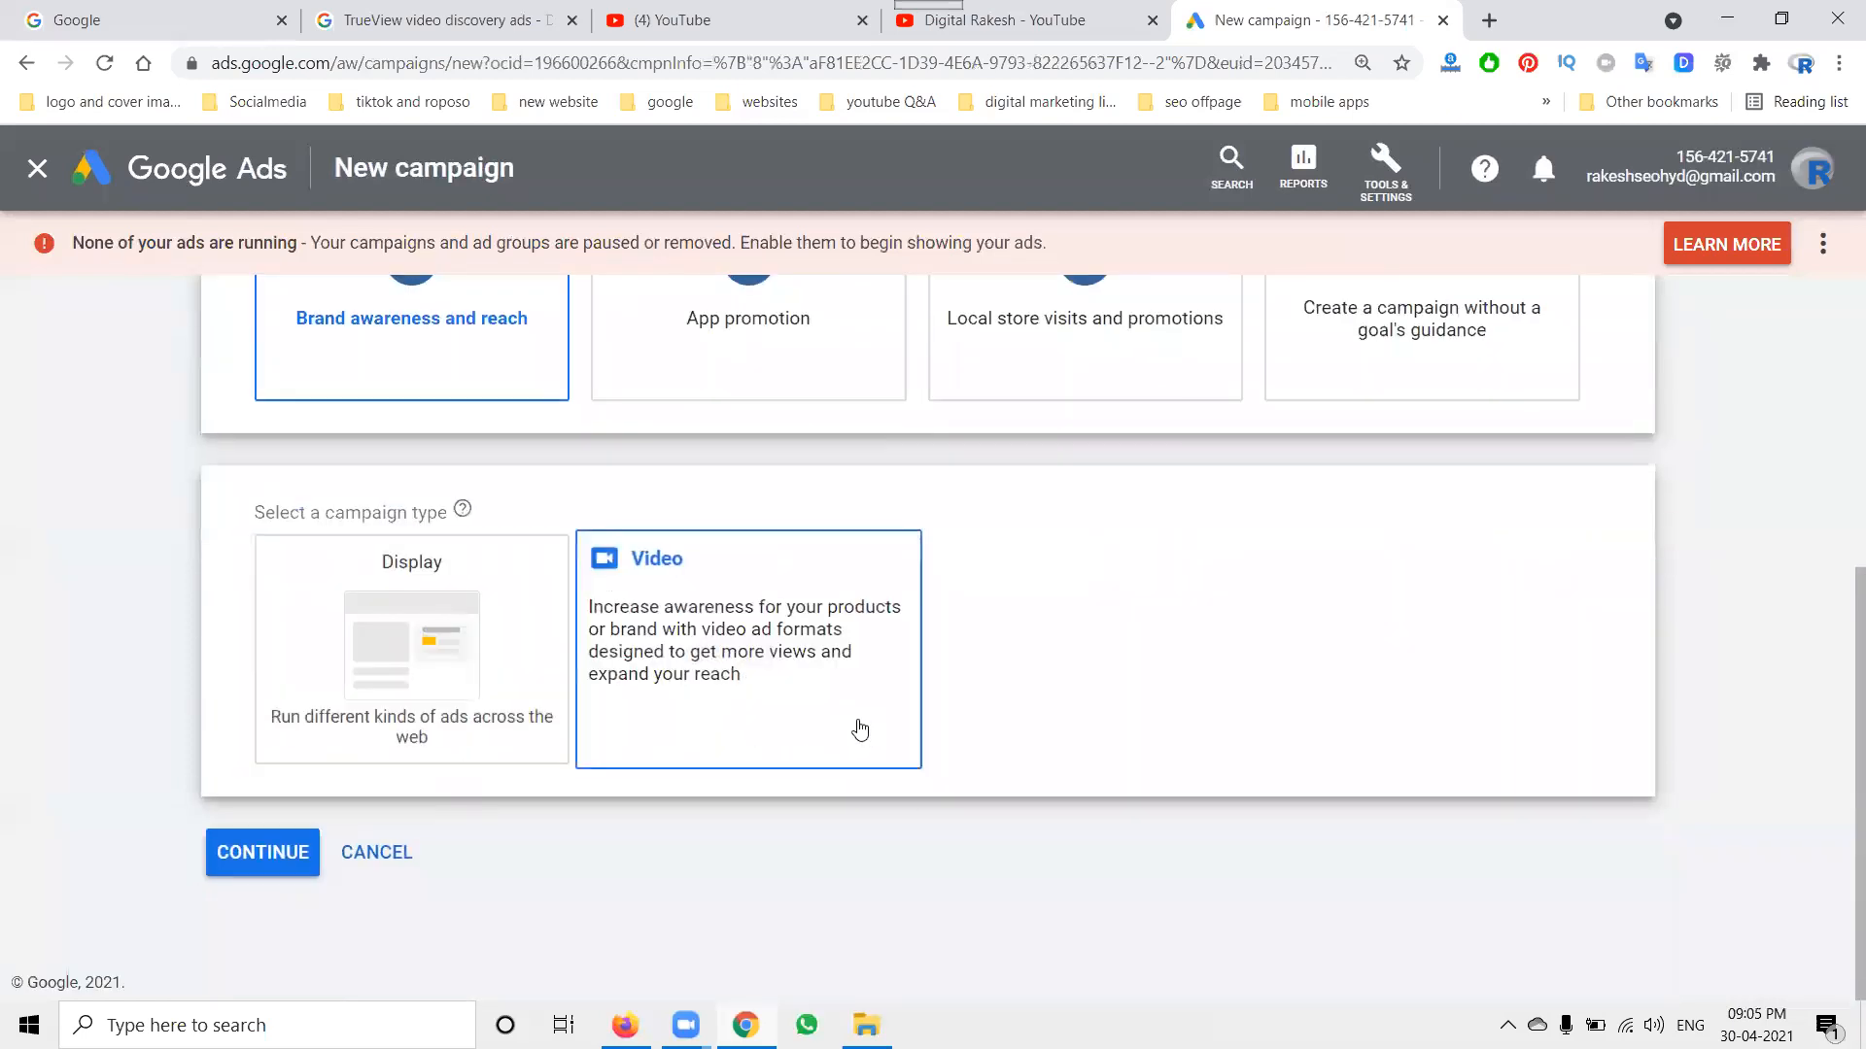
{"action": "scroll", "coordinate": [853, 728], "scroll_direction": "up", "scroll_amount": 4}
{"action": "left_click", "coordinate": [739, 653]}
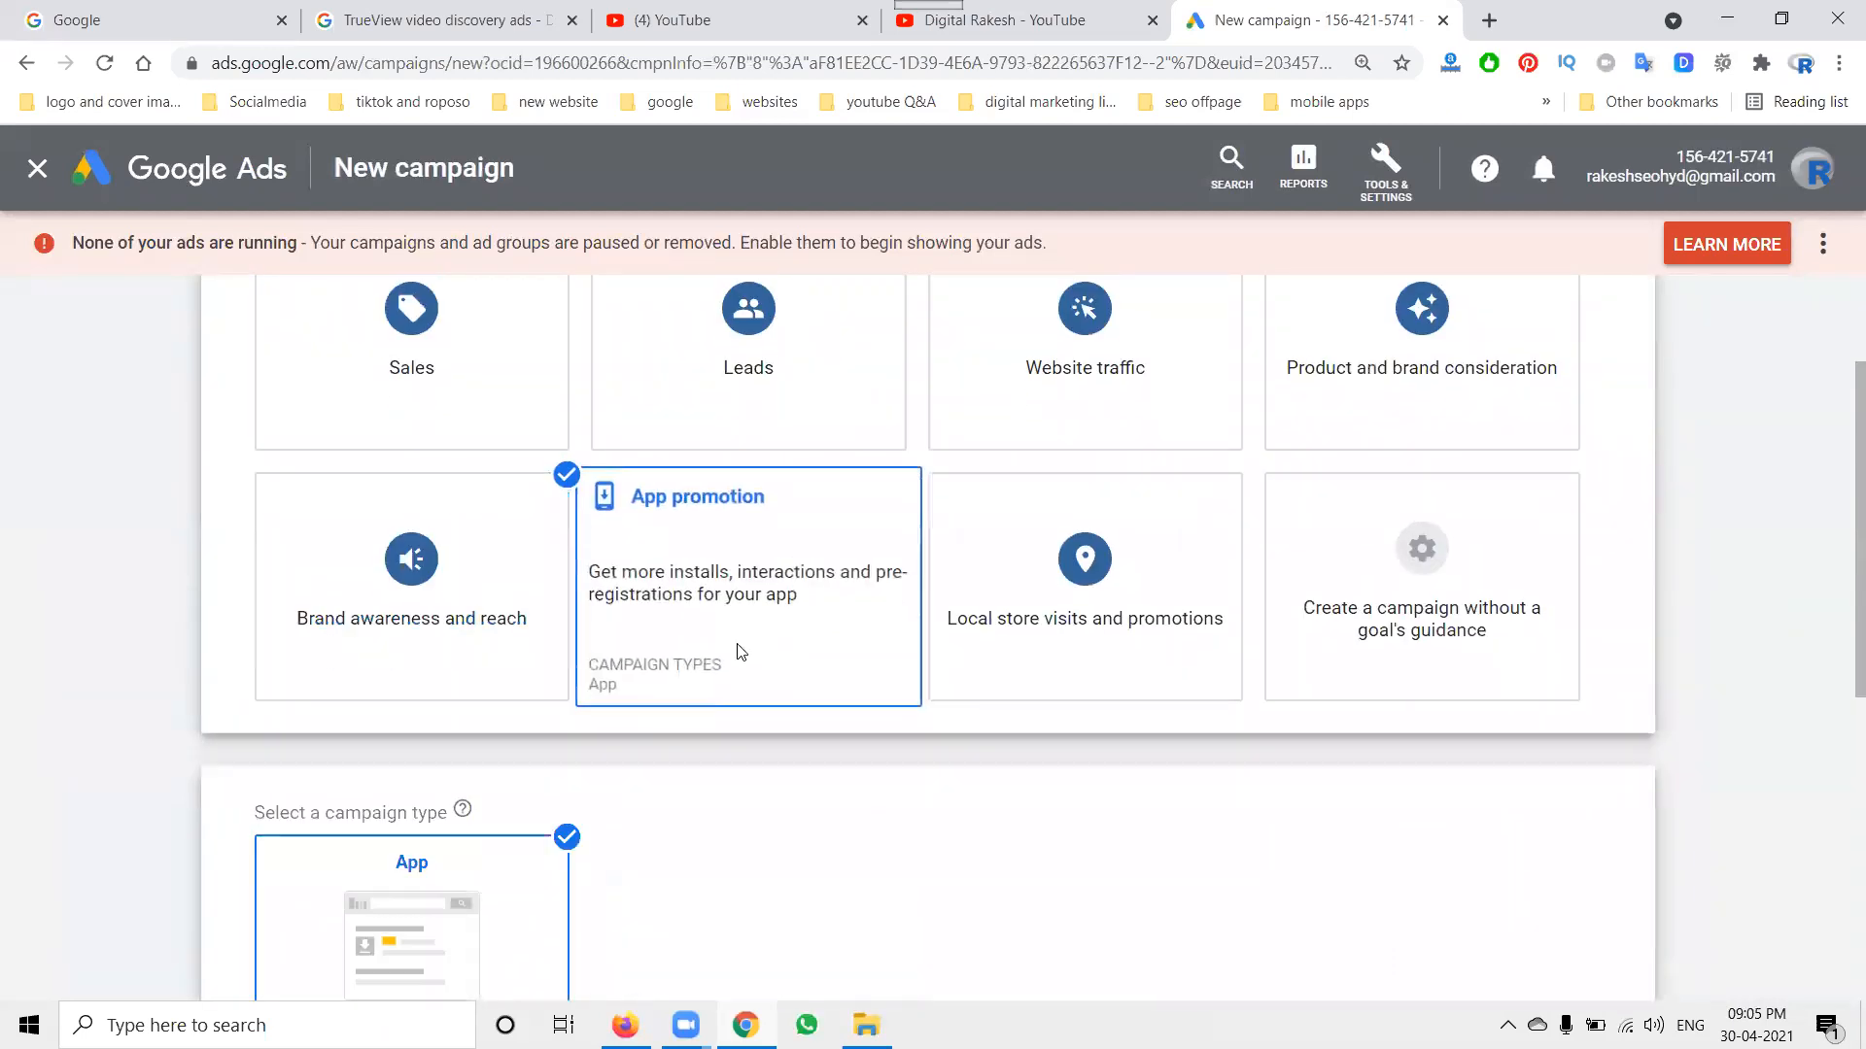
{"action": "left_click", "coordinate": [1341, 445]}
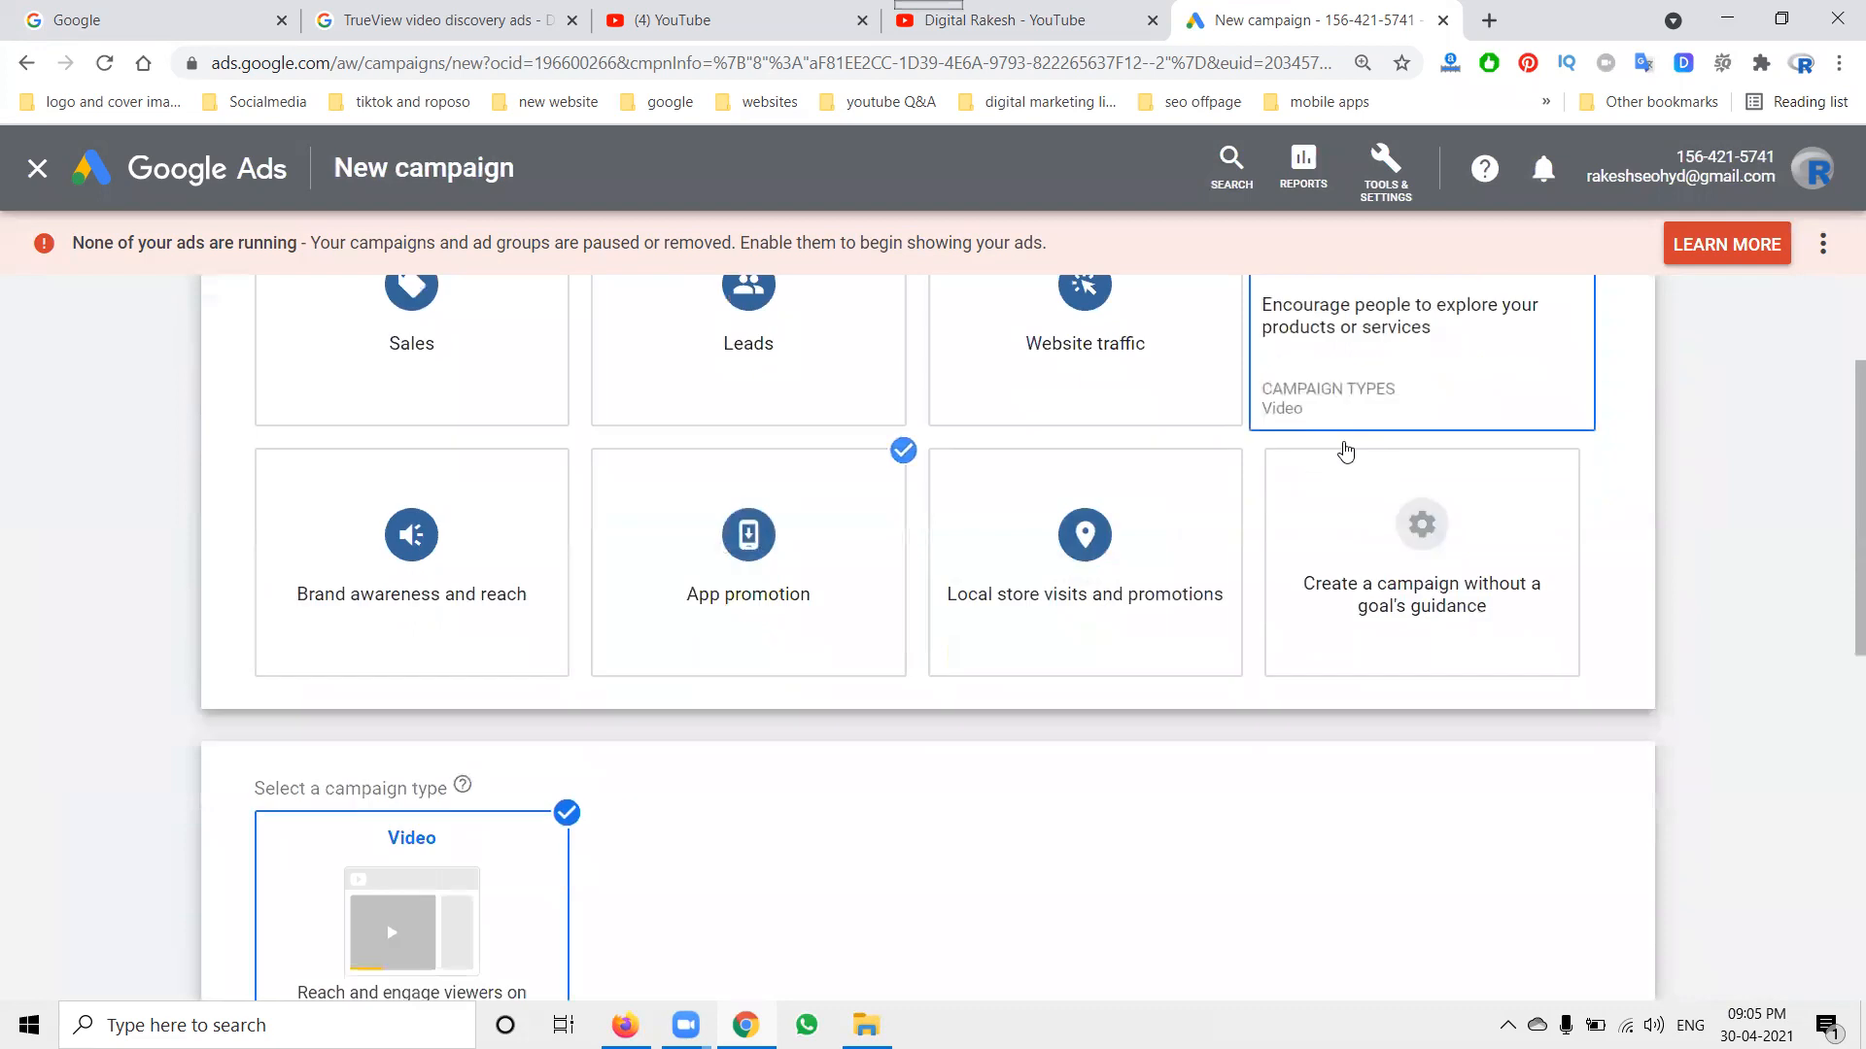
{"action": "scroll", "coordinate": [1341, 445], "scroll_direction": "down", "scroll_amount": 5}
{"action": "scroll", "coordinate": [1087, 547], "scroll_direction": "up", "scroll_amount": 5}
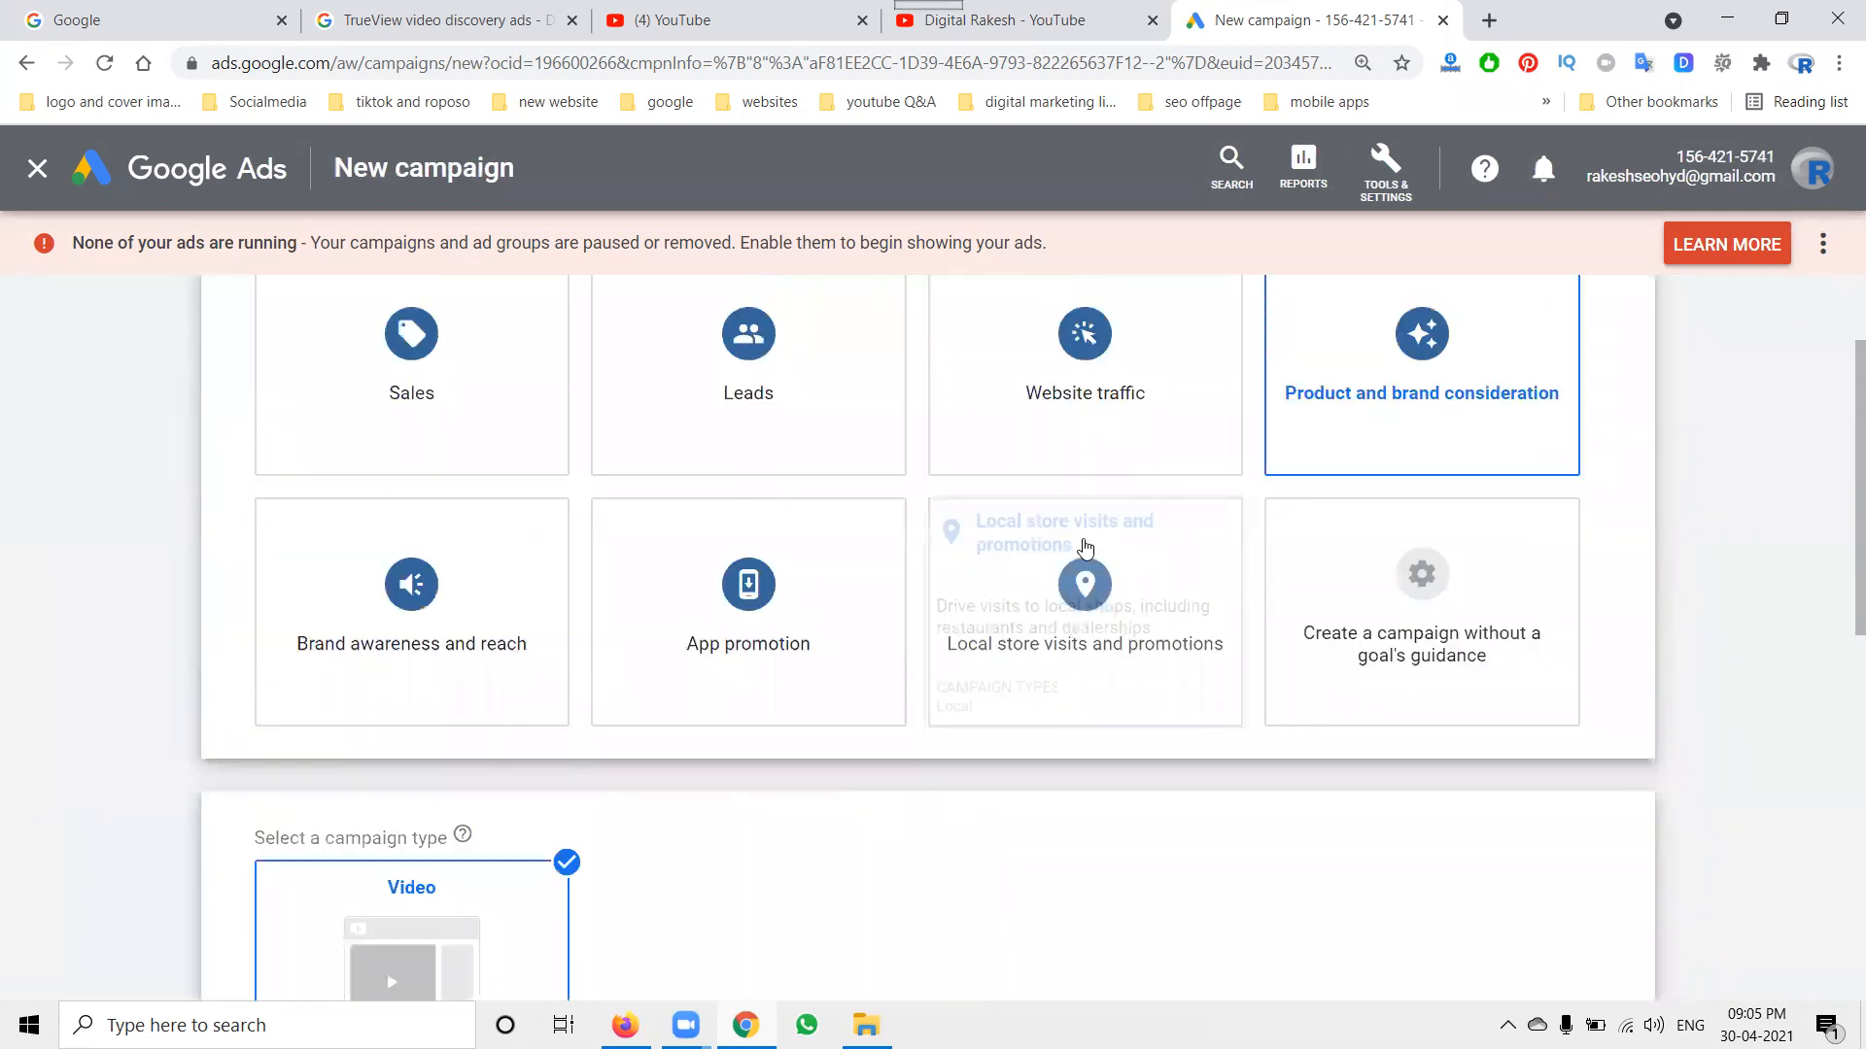
Check whether the Website traffic, Leads and Sales goals offer the Discovery campaign type.
{"action": "left_click", "coordinate": [1098, 371]}
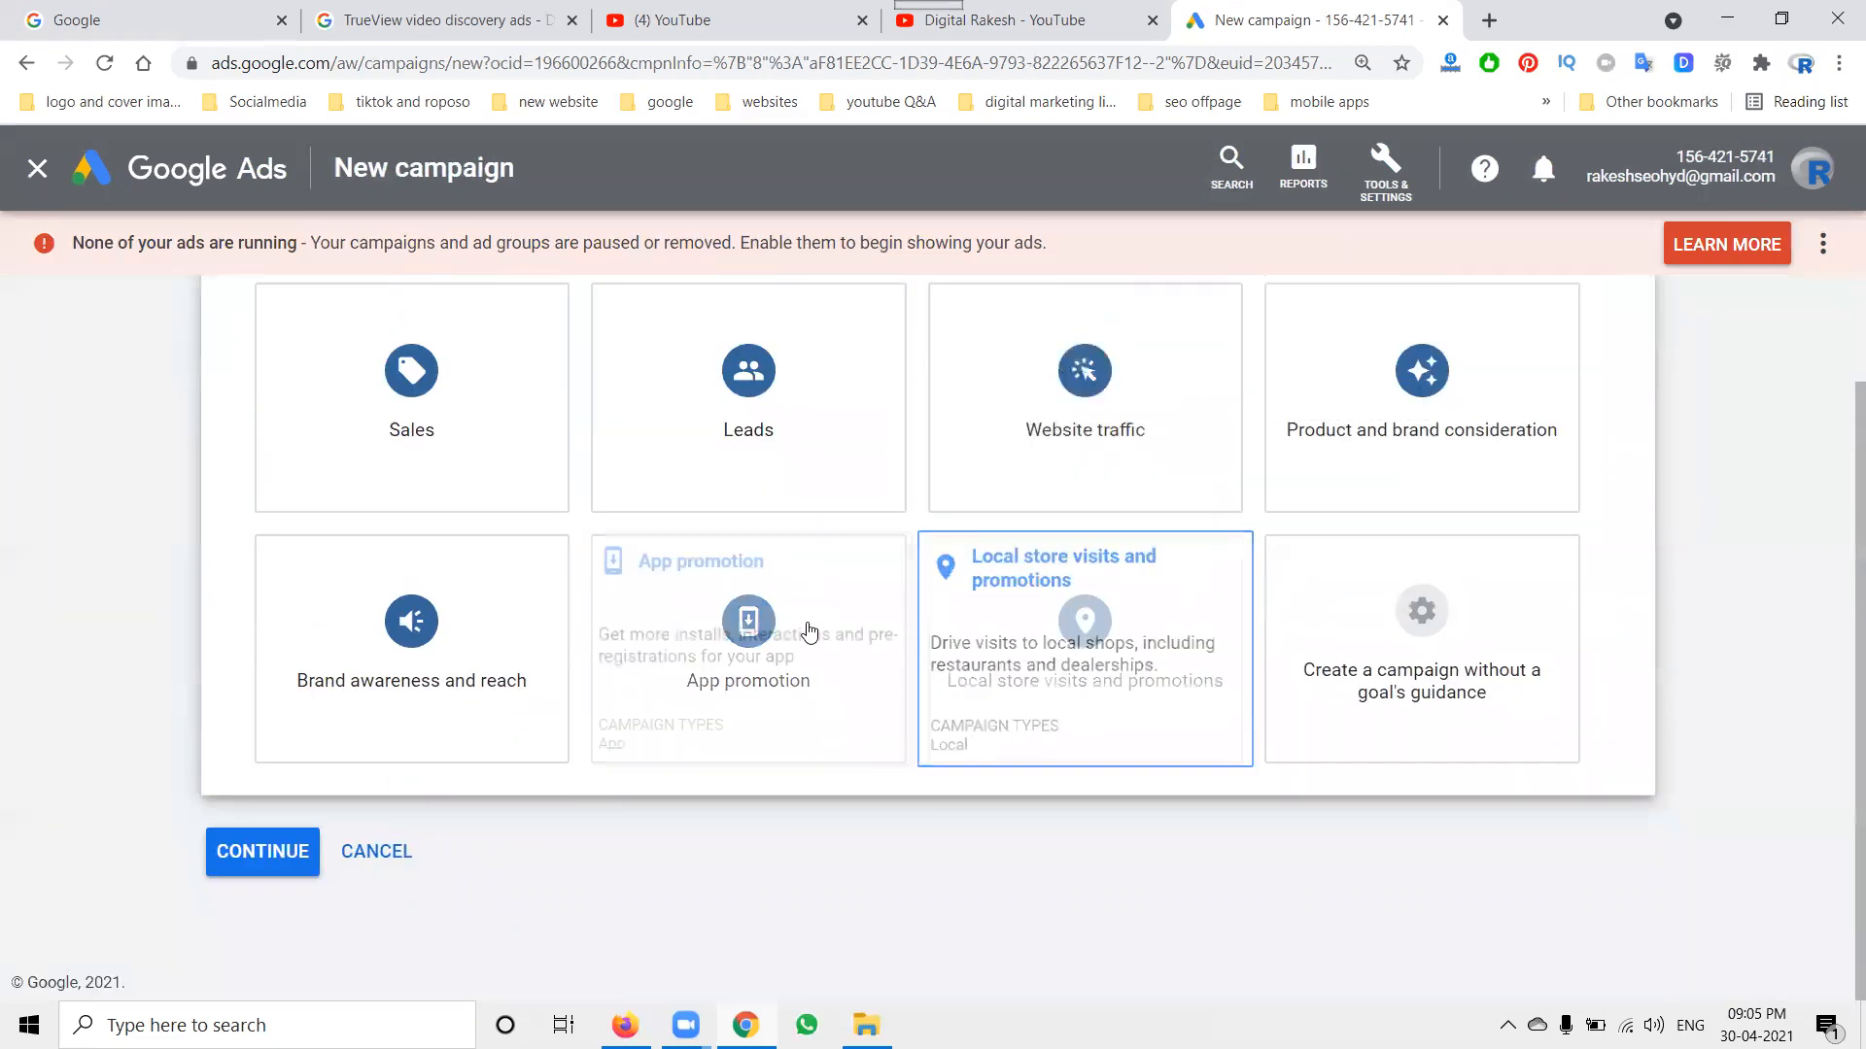
{"action": "scroll", "coordinate": [1041, 629], "scroll_direction": "up", "scroll_amount": 2}
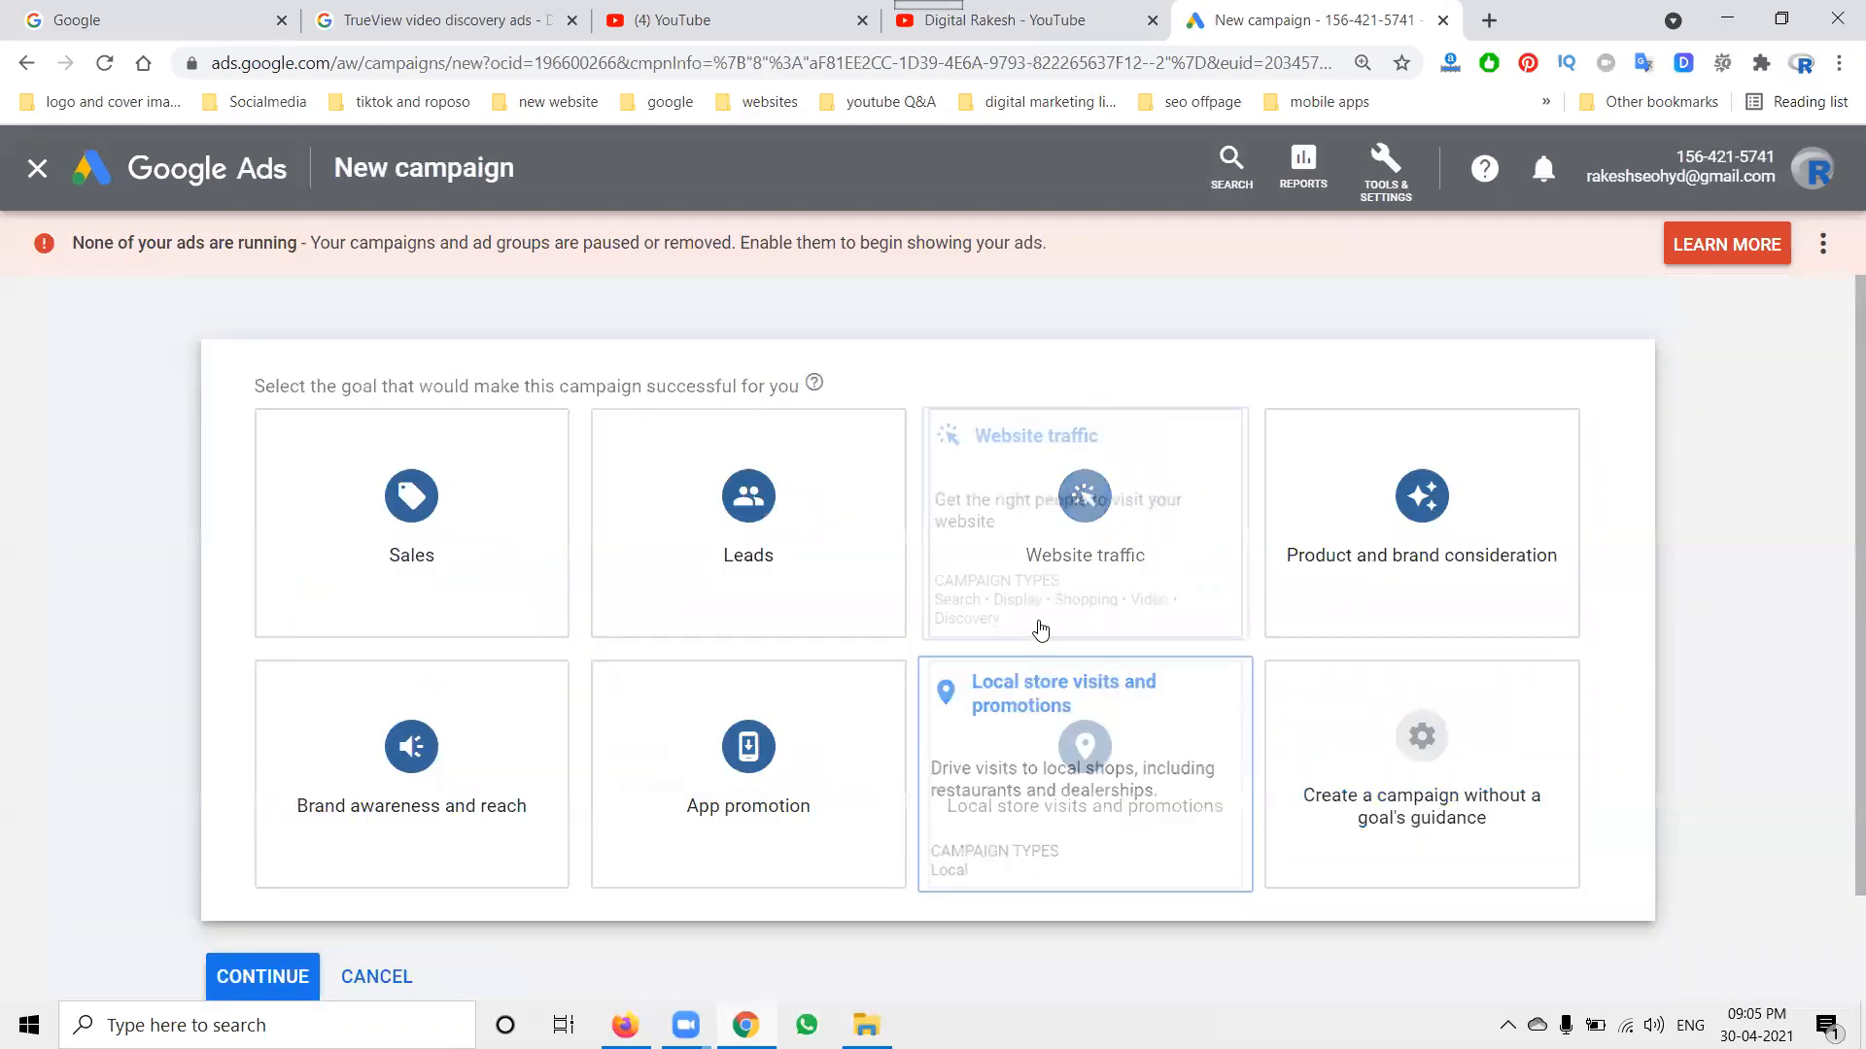
{"action": "left_click", "coordinate": [1087, 564]}
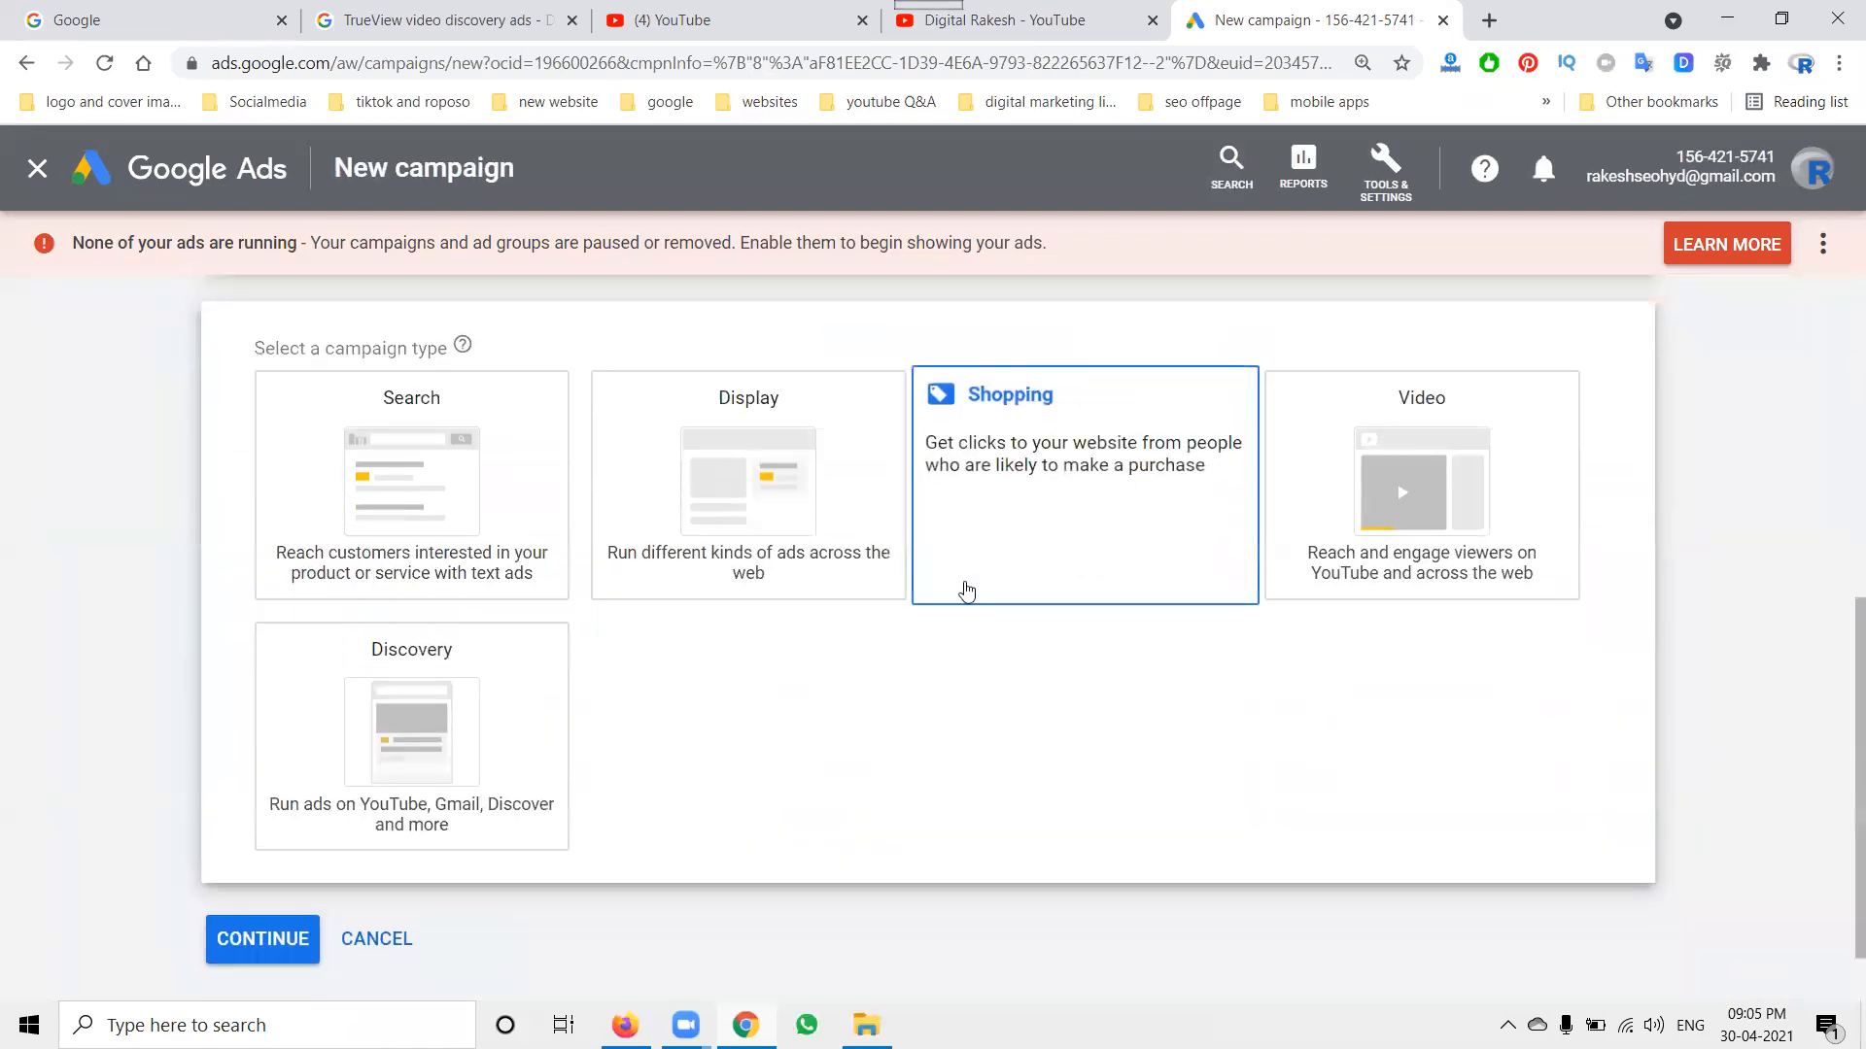
{"action": "scroll", "coordinate": [365, 699], "scroll_direction": "up", "scroll_amount": 6}
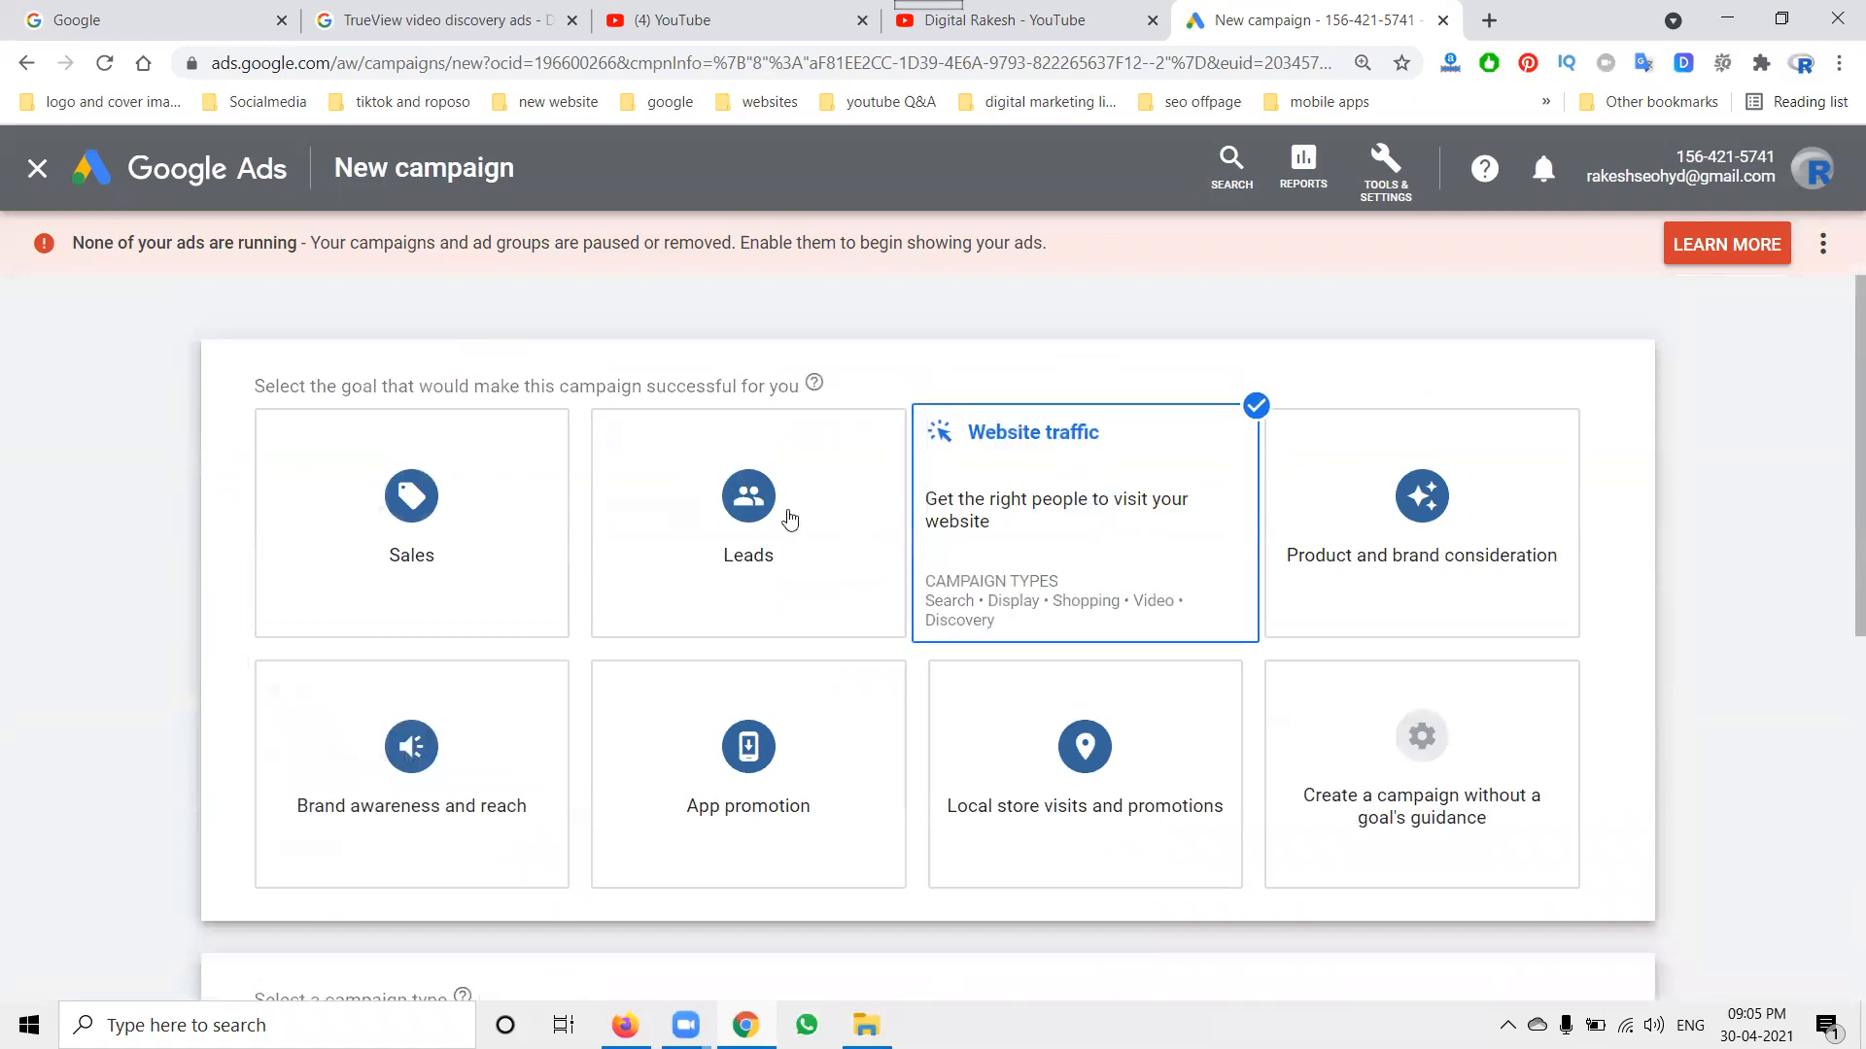
{"action": "scroll", "coordinate": [783, 507], "scroll_direction": "down", "scroll_amount": 6}
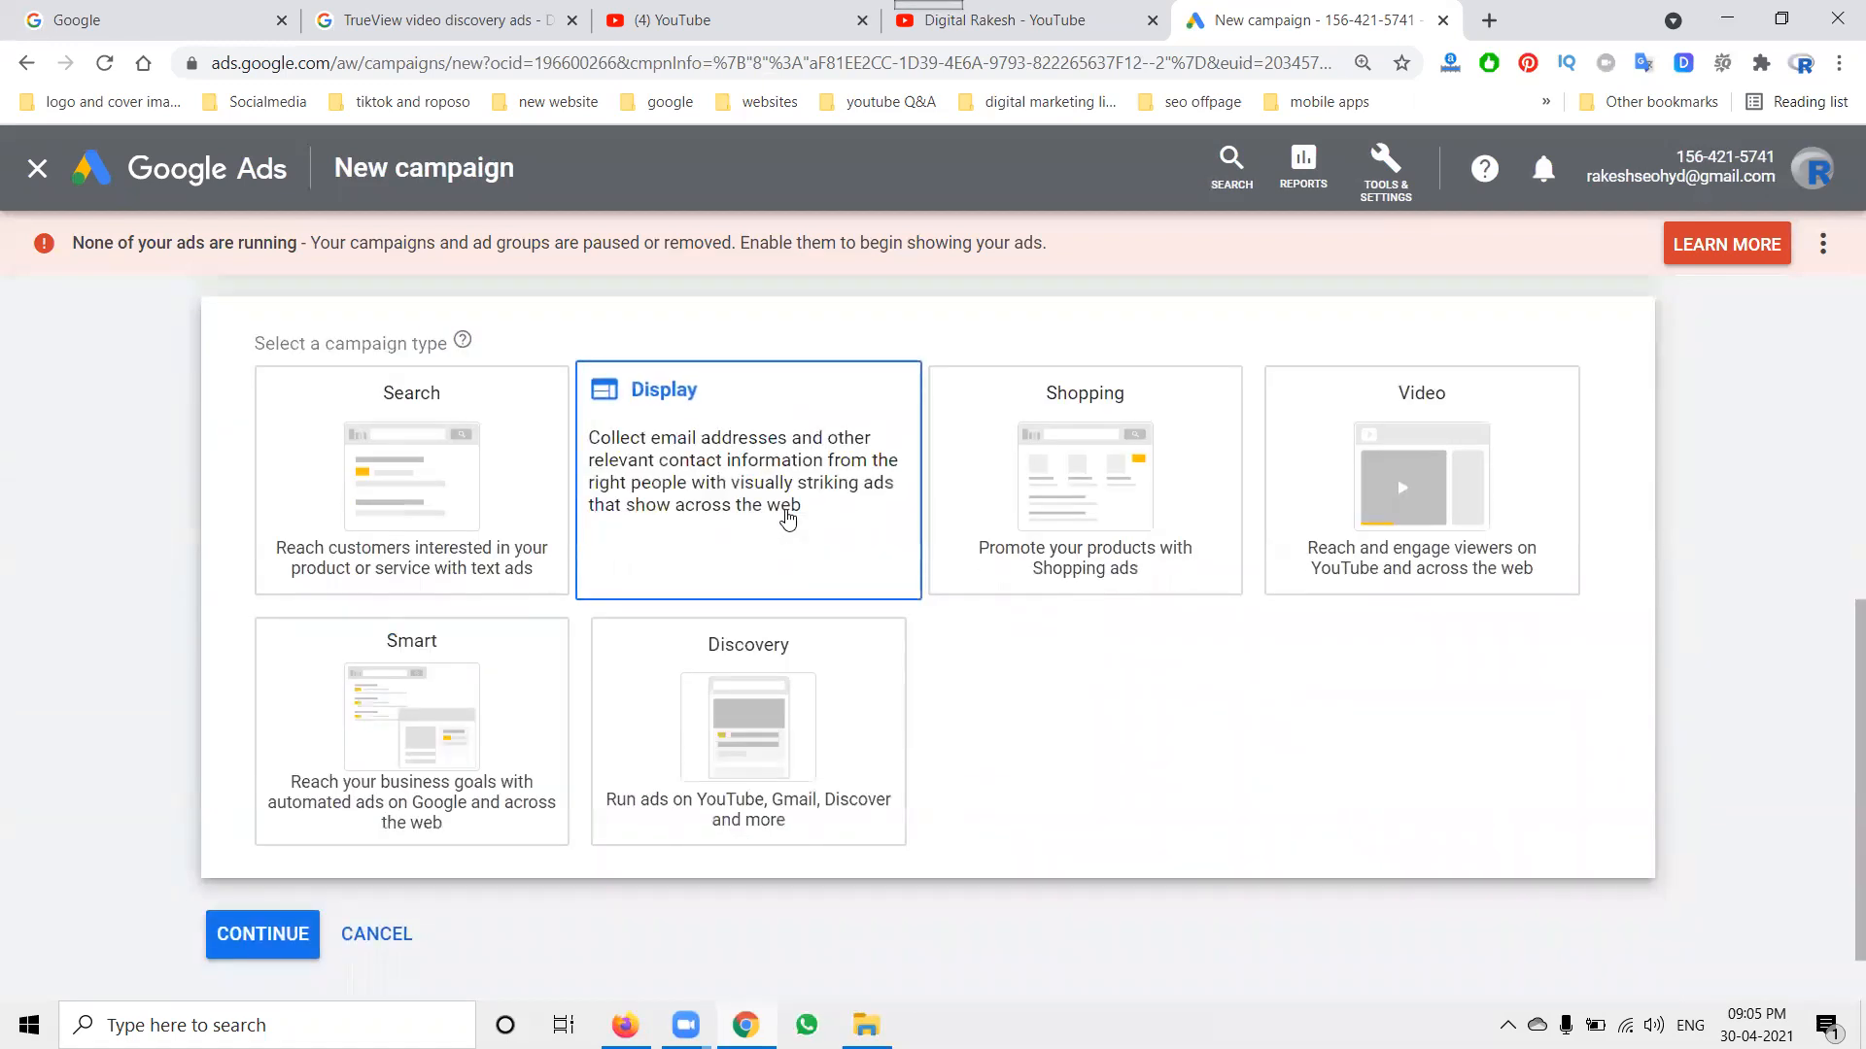
{"action": "scroll", "coordinate": [787, 520], "scroll_direction": "up", "scroll_amount": 6}
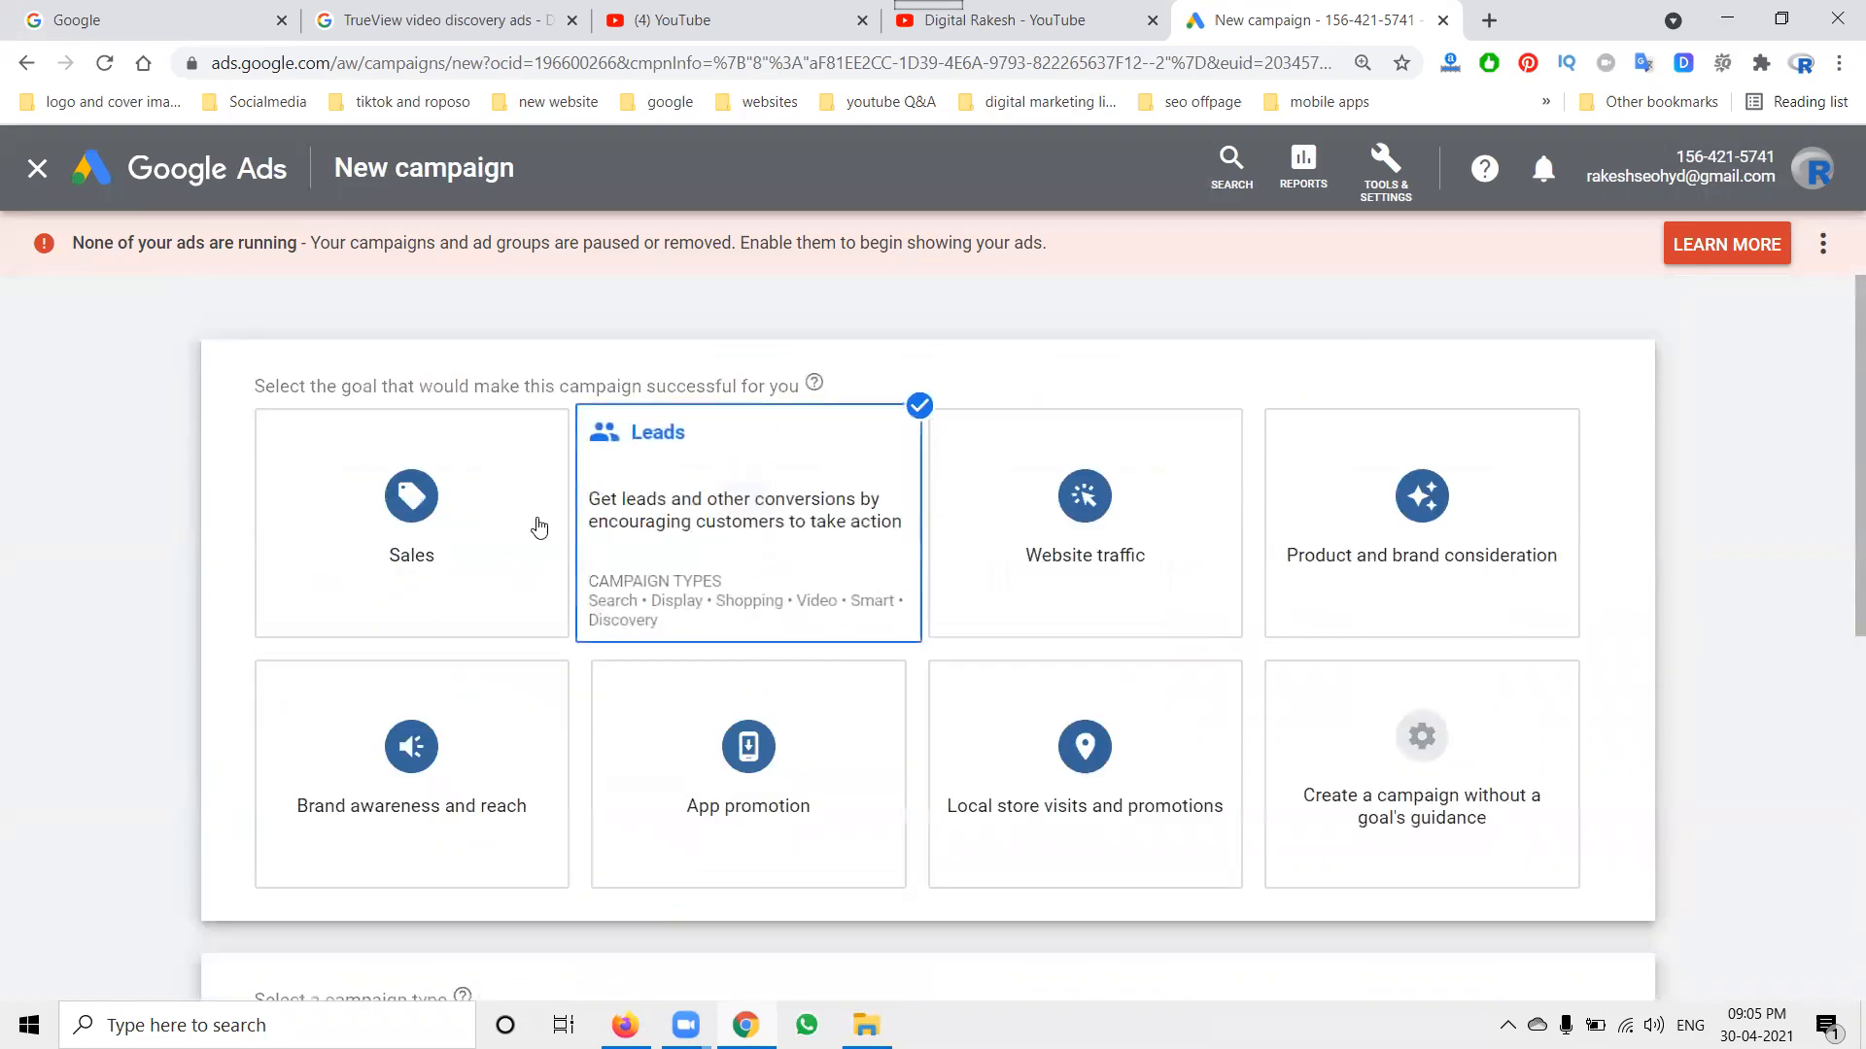
{"action": "scroll", "coordinate": [554, 617], "scroll_direction": "down", "scroll_amount": 6}
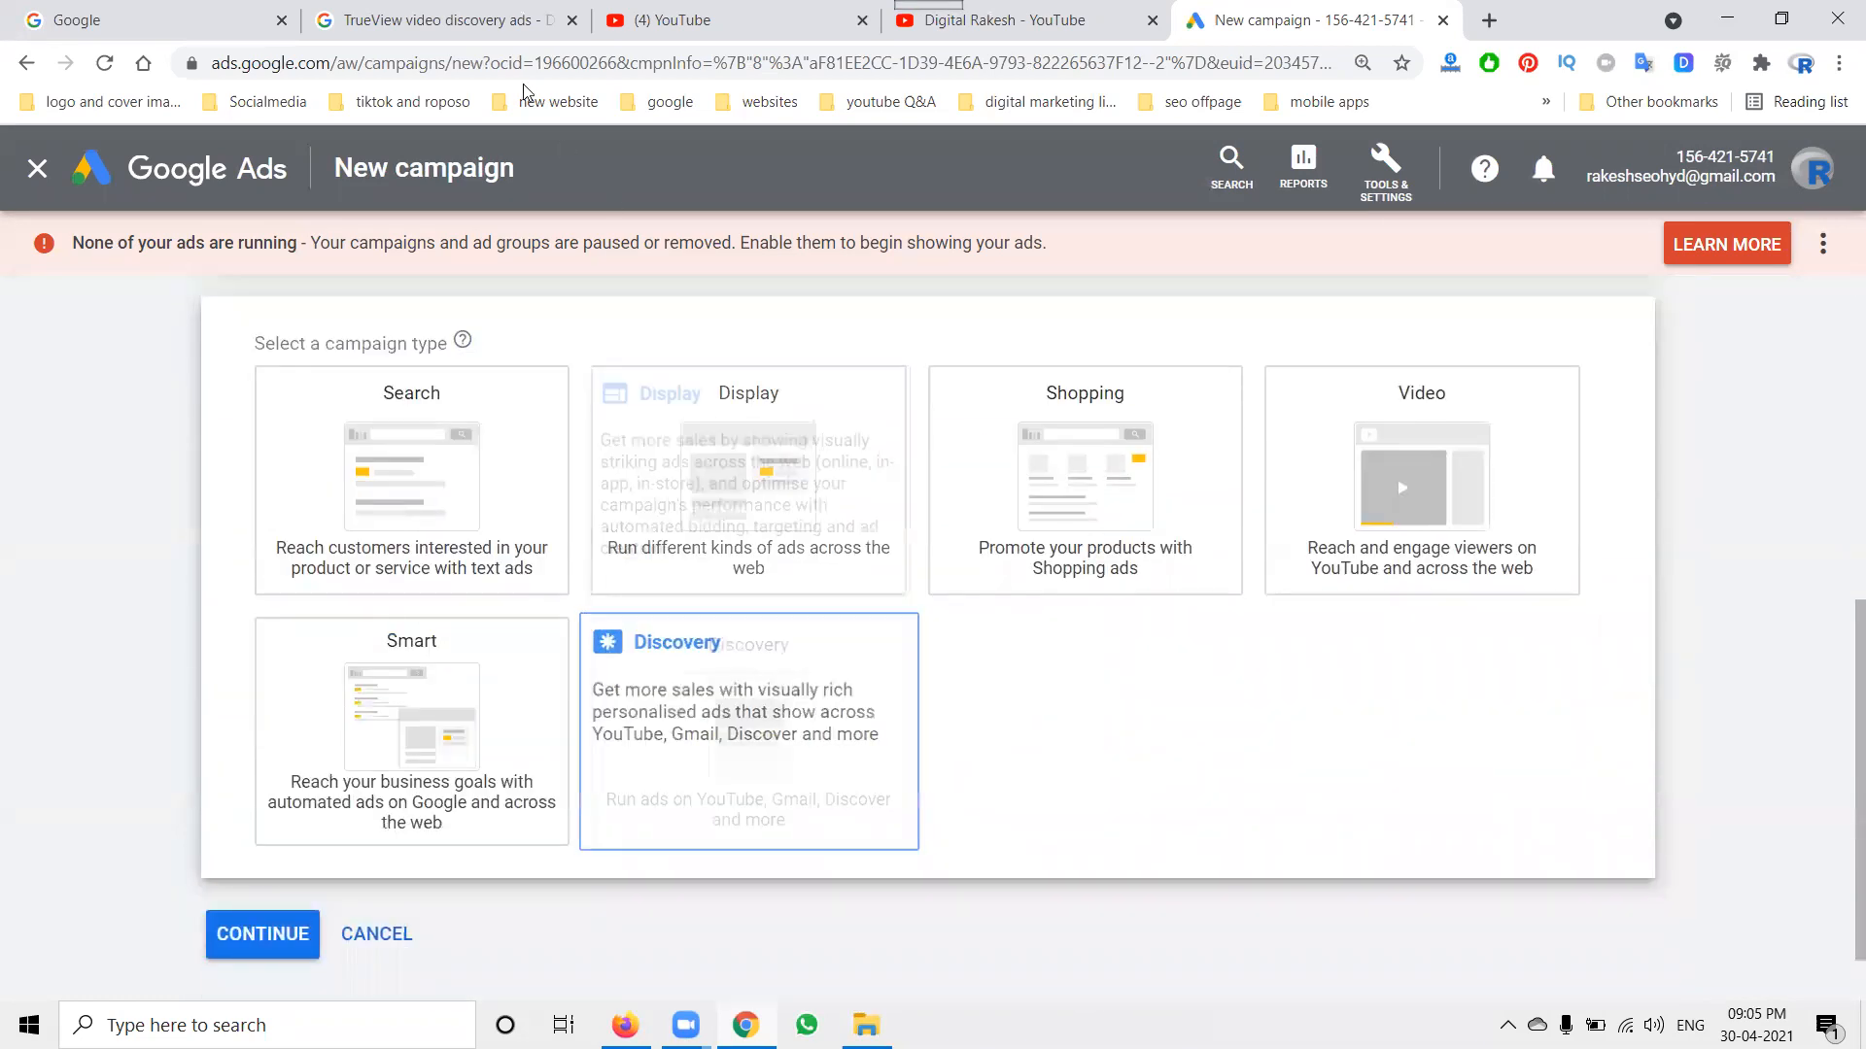
Review the ad in the YouTube home feed, and return to the campaign goals in Google Ads.
{"action": "left_click", "coordinate": [681, 20]}
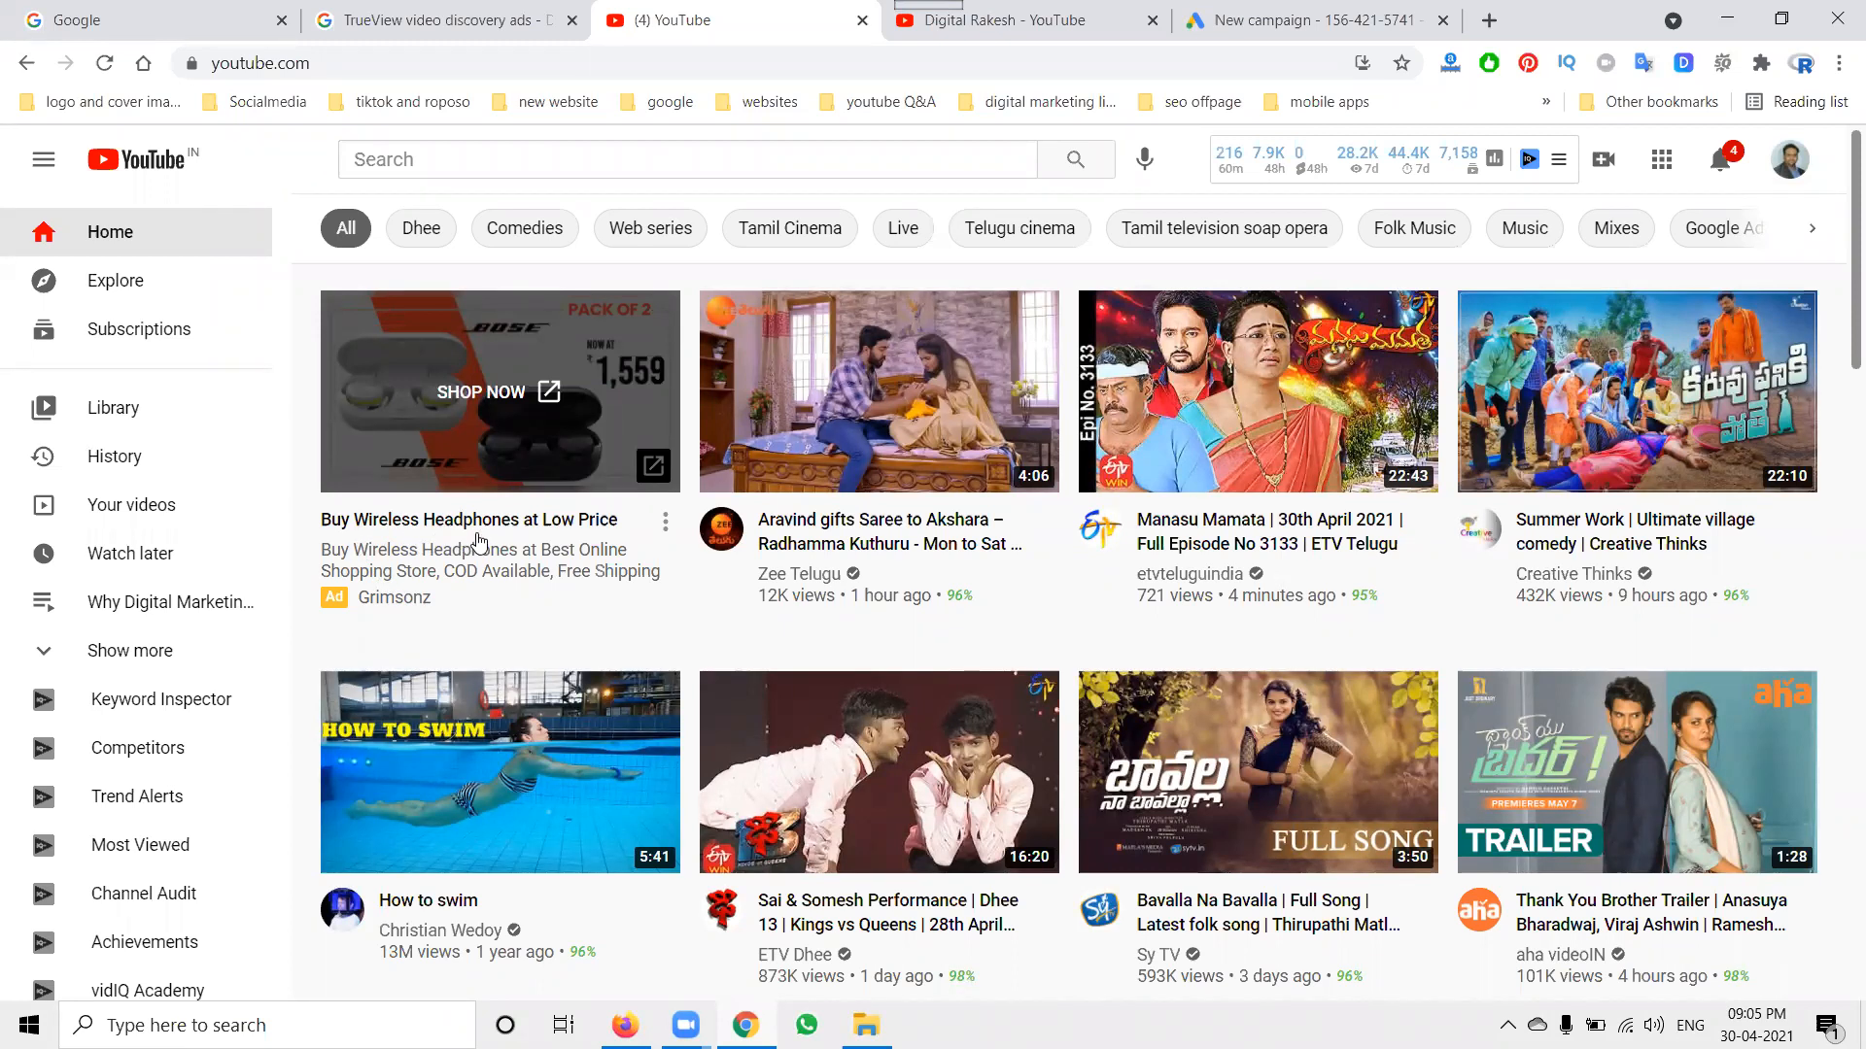
{"action": "left_click", "coordinate": [1302, 19]}
{"action": "scroll", "coordinate": [490, 442], "scroll_direction": "up", "scroll_amount": 3}
{"action": "scroll", "coordinate": [466, 437], "scroll_direction": "up", "scroll_amount": 2}
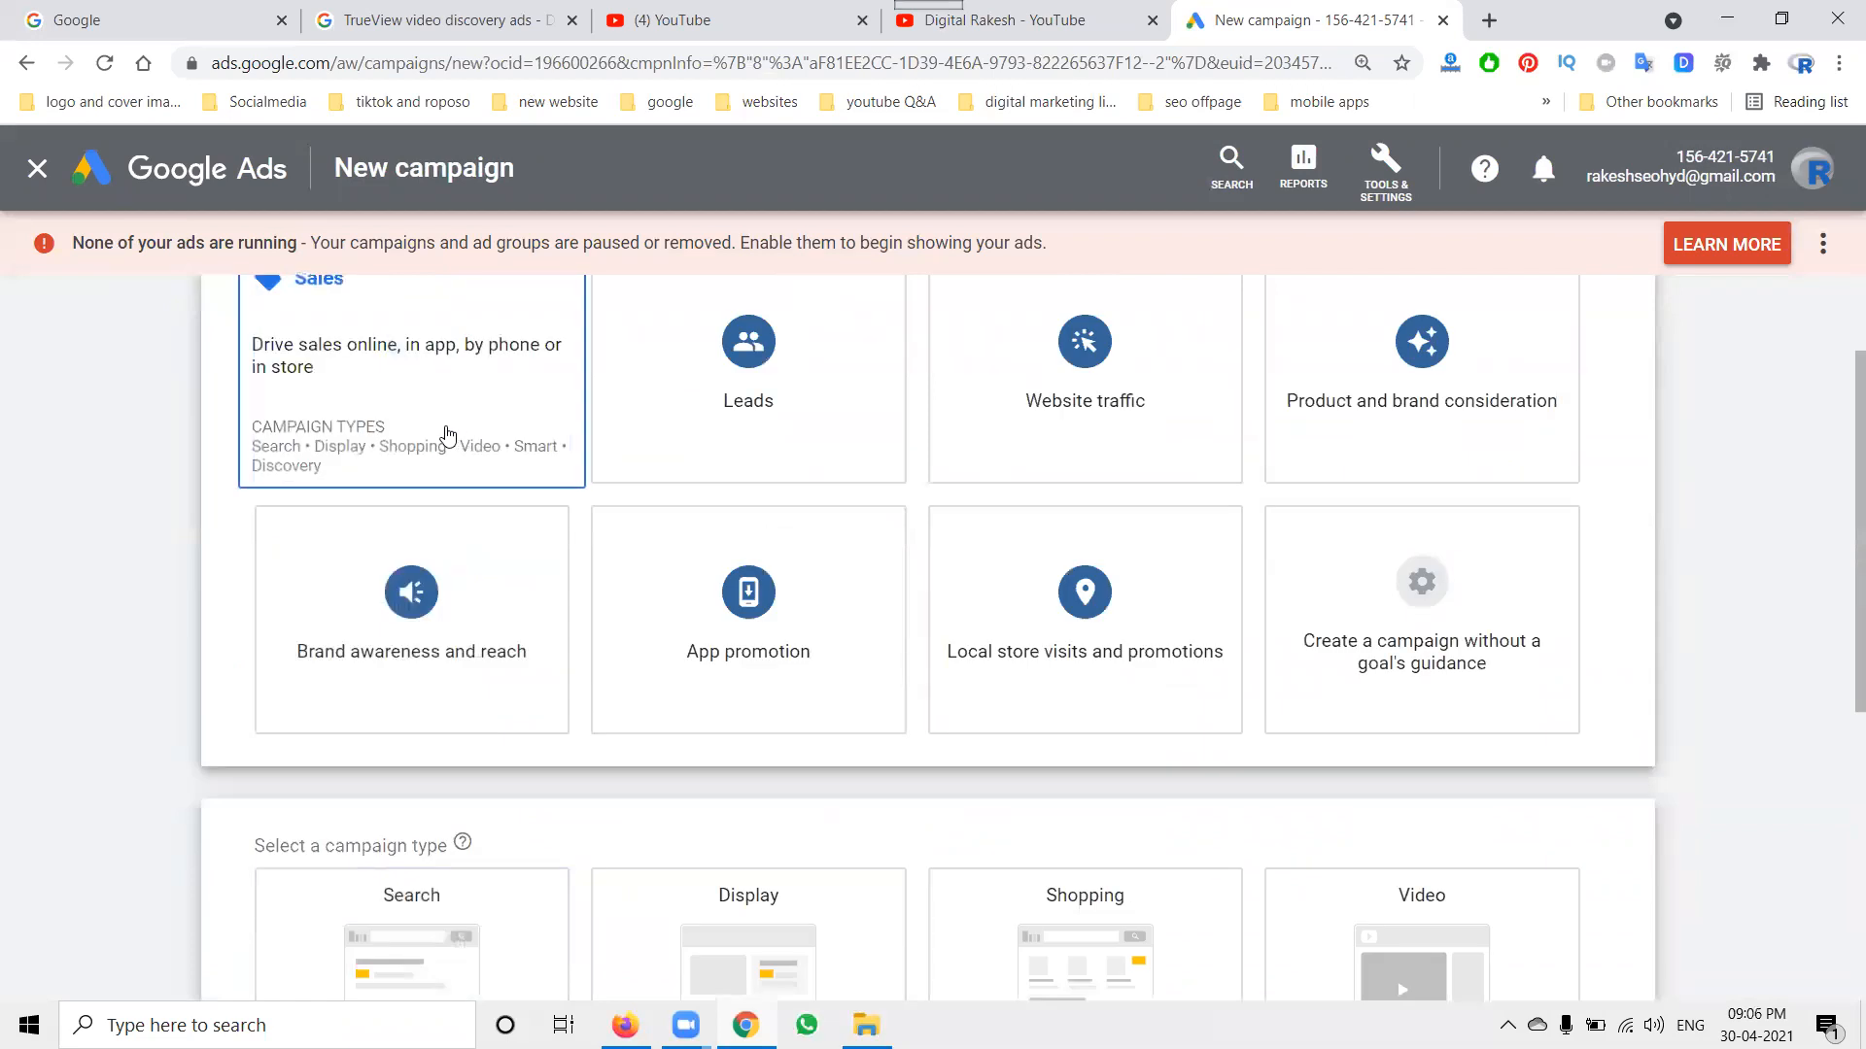
Try the Website traffic goal with the Discovery campaign type.
{"action": "left_click", "coordinate": [447, 435]}
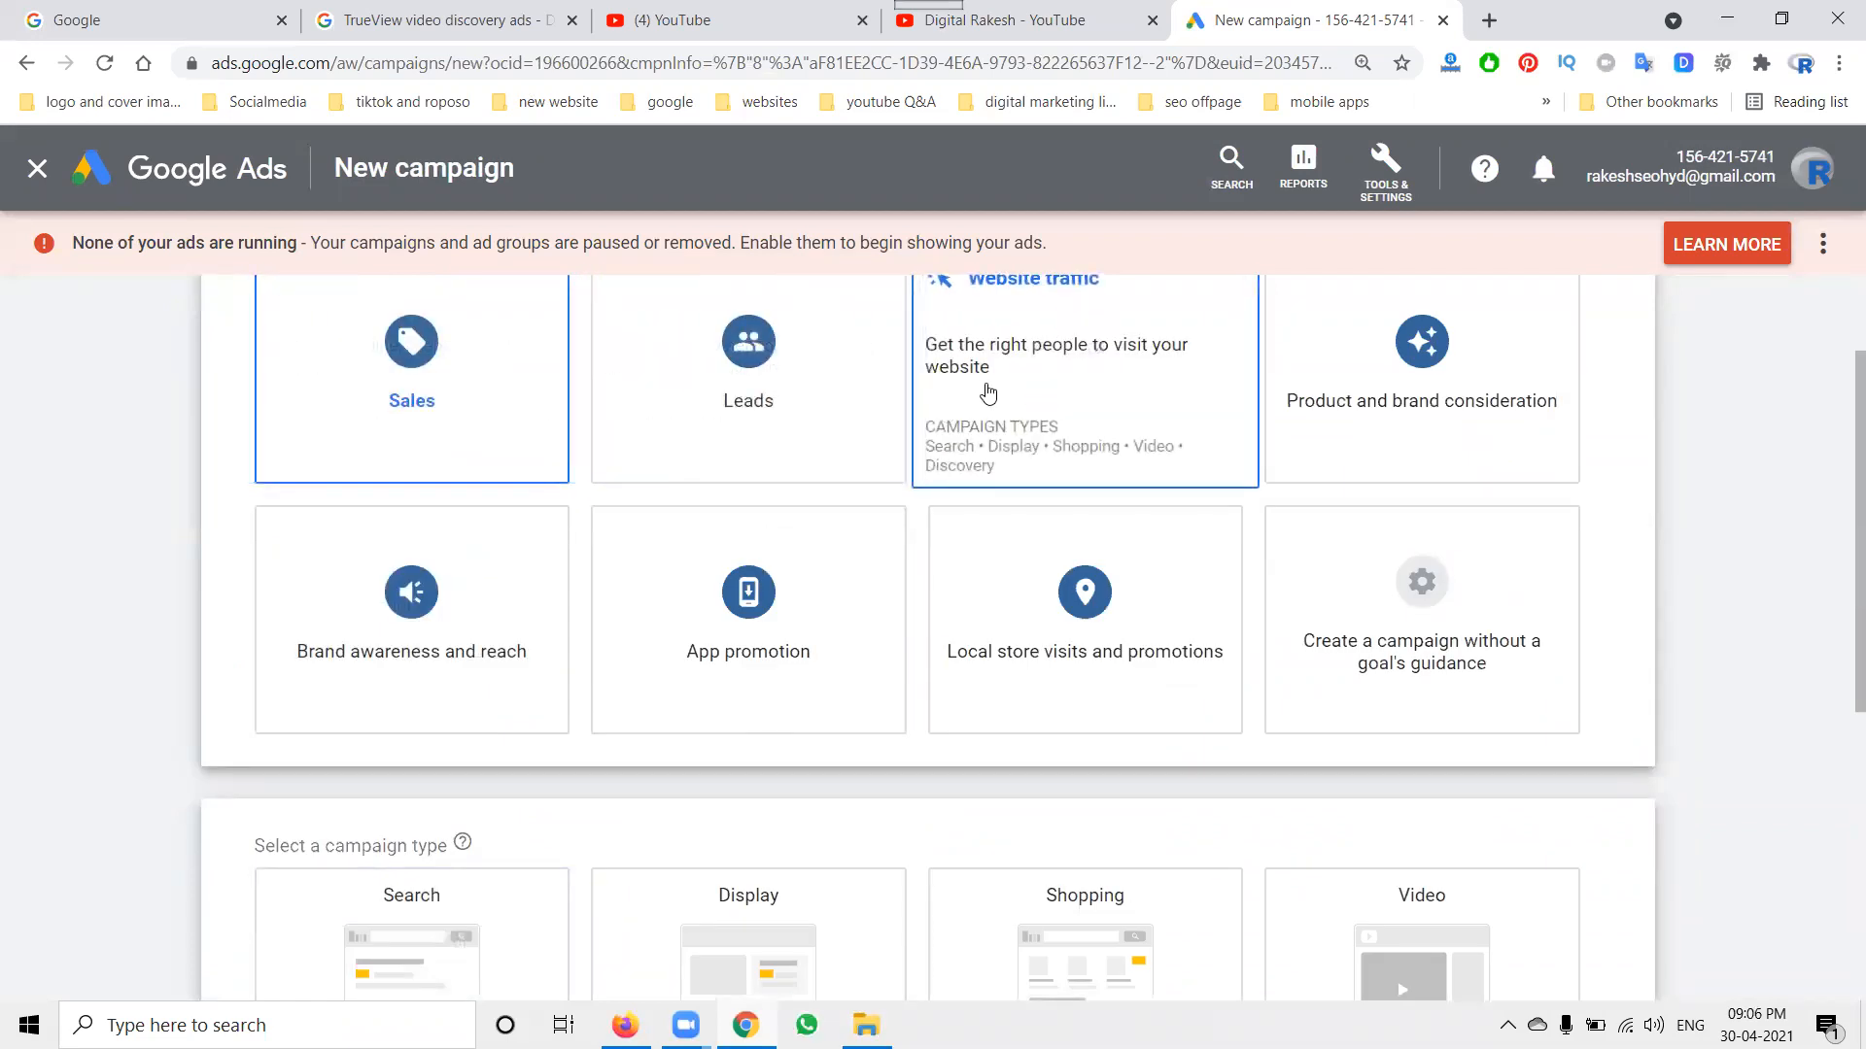
{"action": "scroll", "coordinate": [988, 392], "scroll_direction": "down", "scroll_amount": 5}
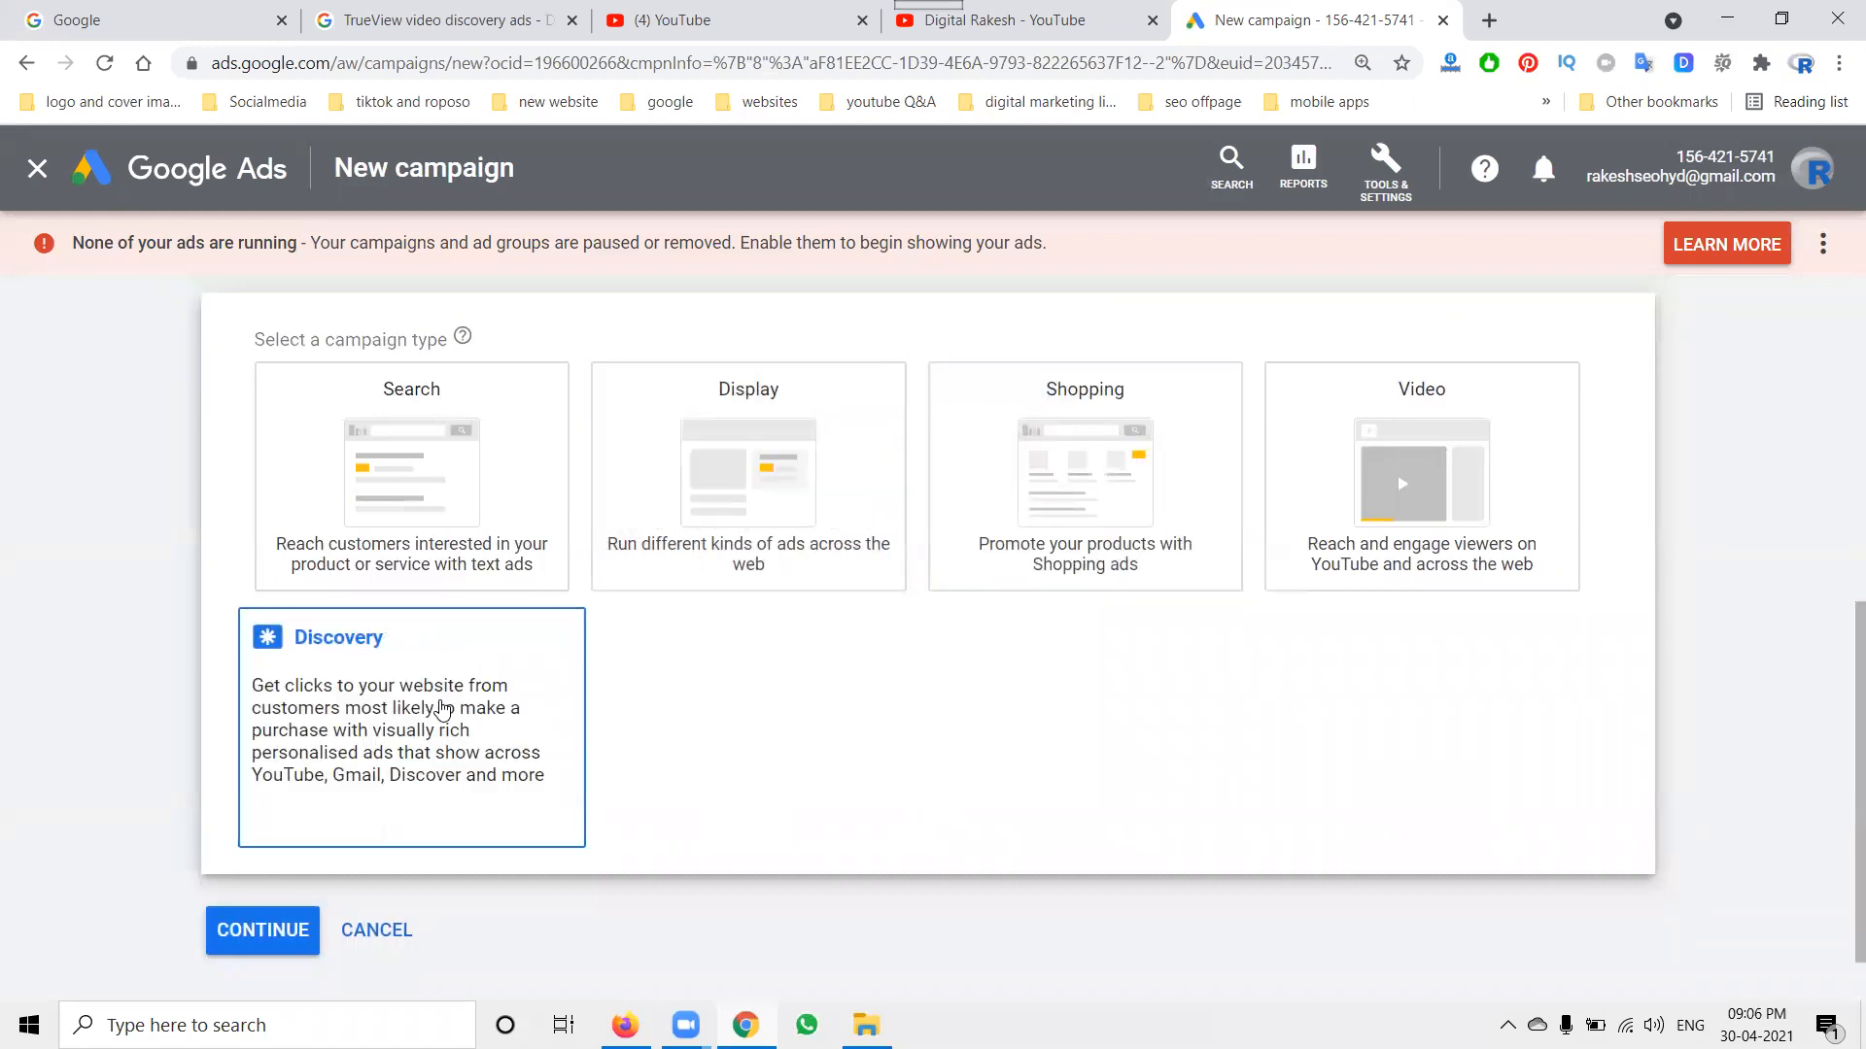
{"action": "left_click", "coordinate": [418, 705]}
{"action": "scroll", "coordinate": [841, 696], "scroll_direction": "up", "scroll_amount": 7}
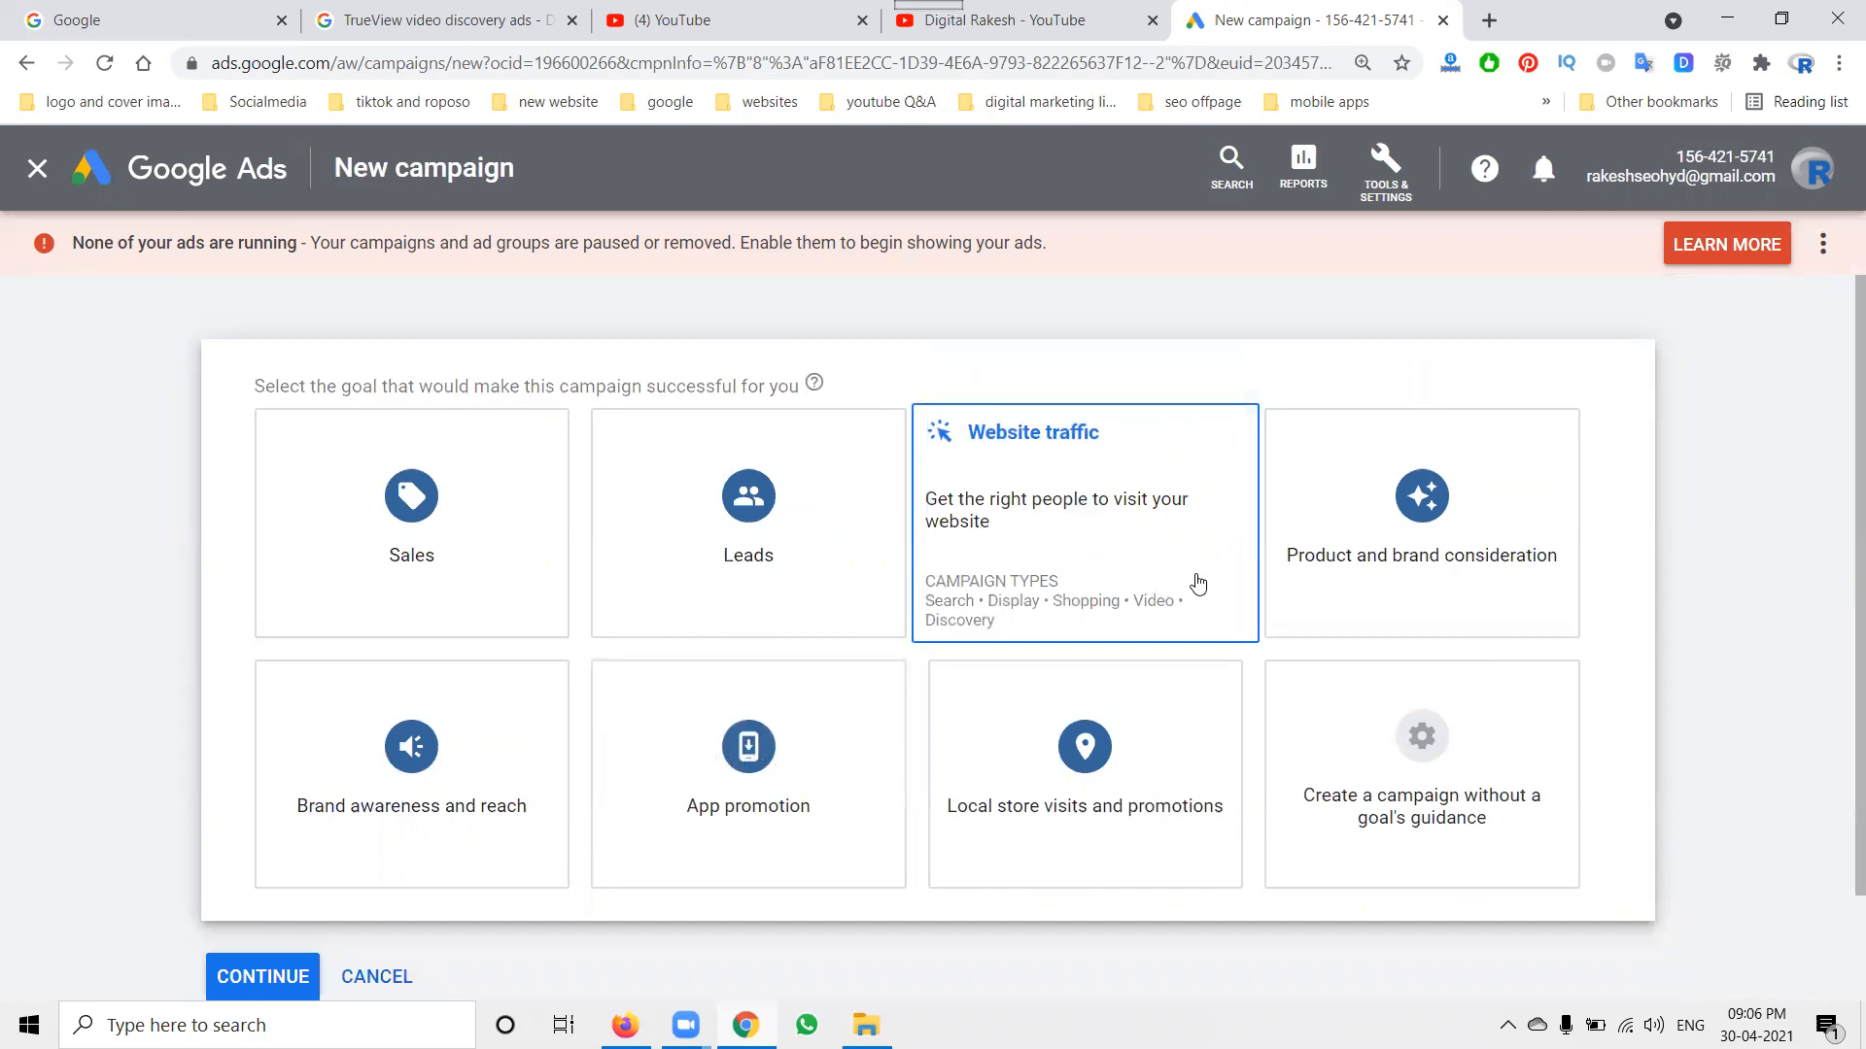
Choose to create a campaign without a goal's guidance, set its type to Discovery, and continue to the campaign settings.
{"action": "scroll", "coordinate": [1187, 579], "scroll_direction": "down", "scroll_amount": 1}
{"action": "left_click", "coordinate": [1418, 584]}
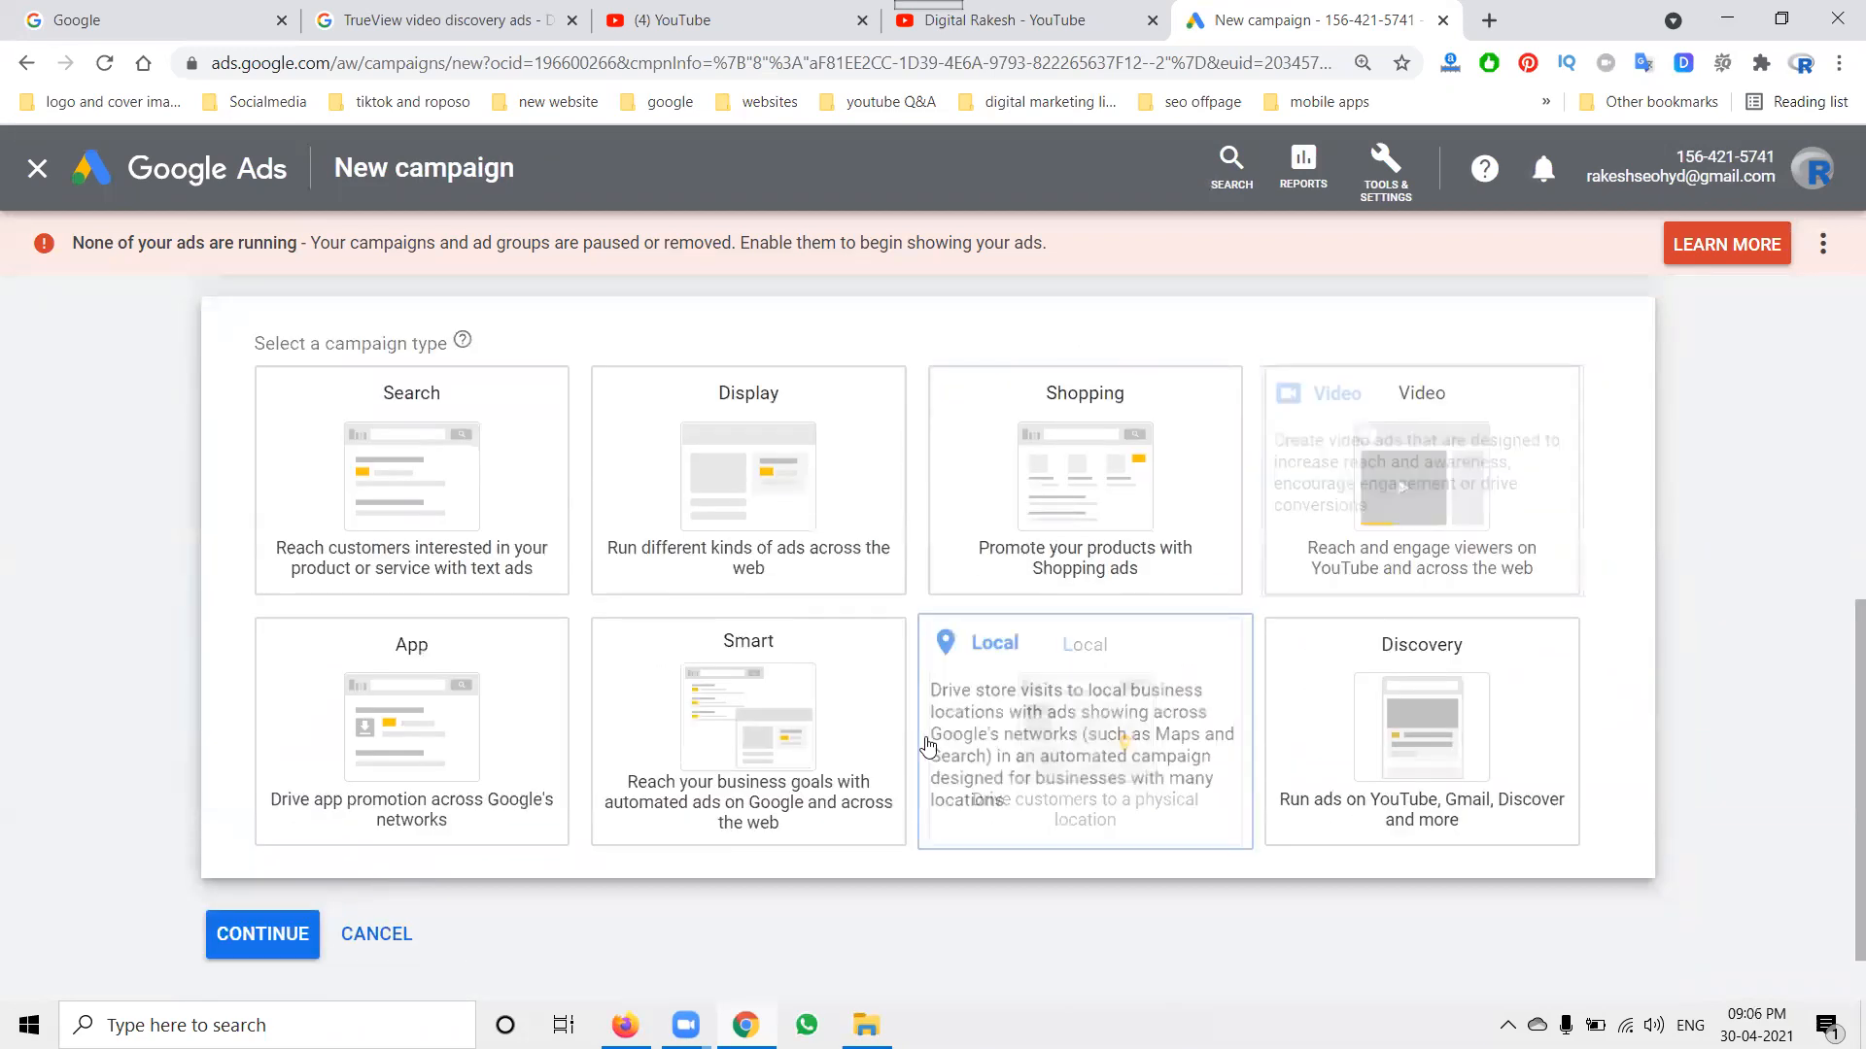
{"action": "left_click", "coordinate": [1437, 742]}
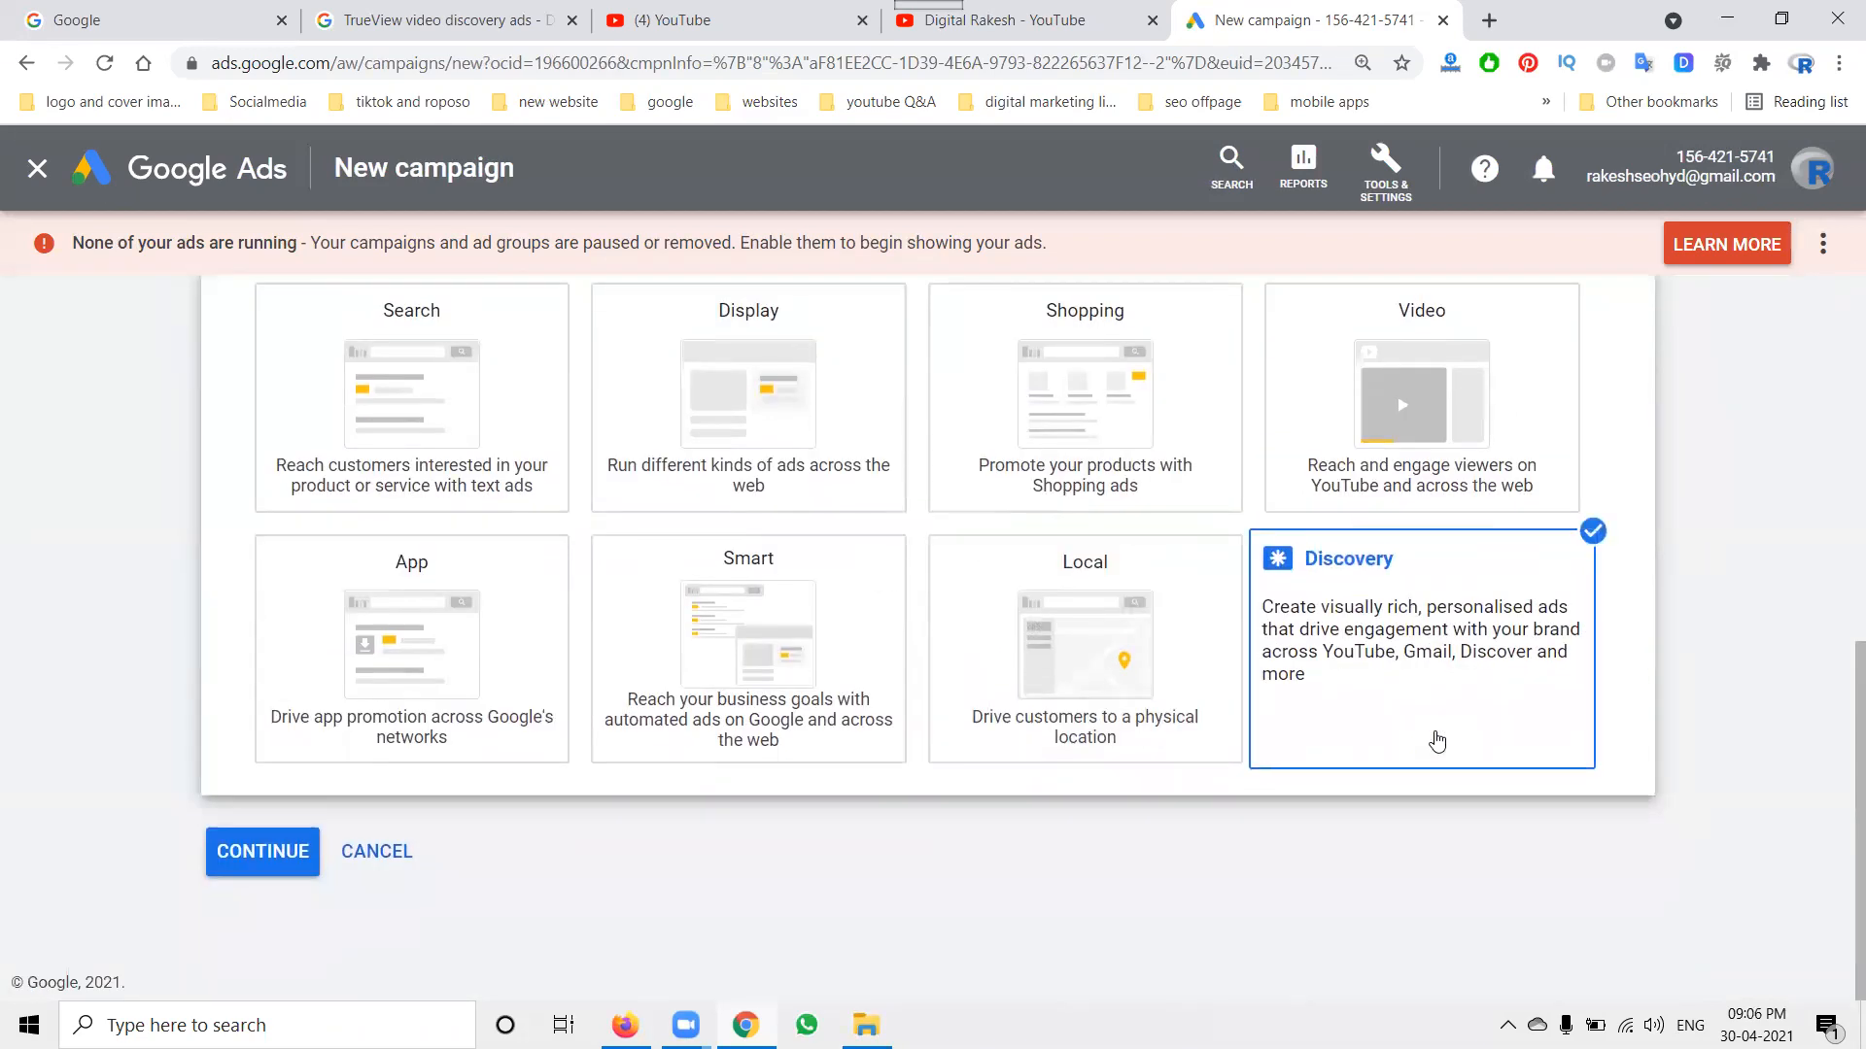
{"action": "left_click", "coordinate": [228, 861]}
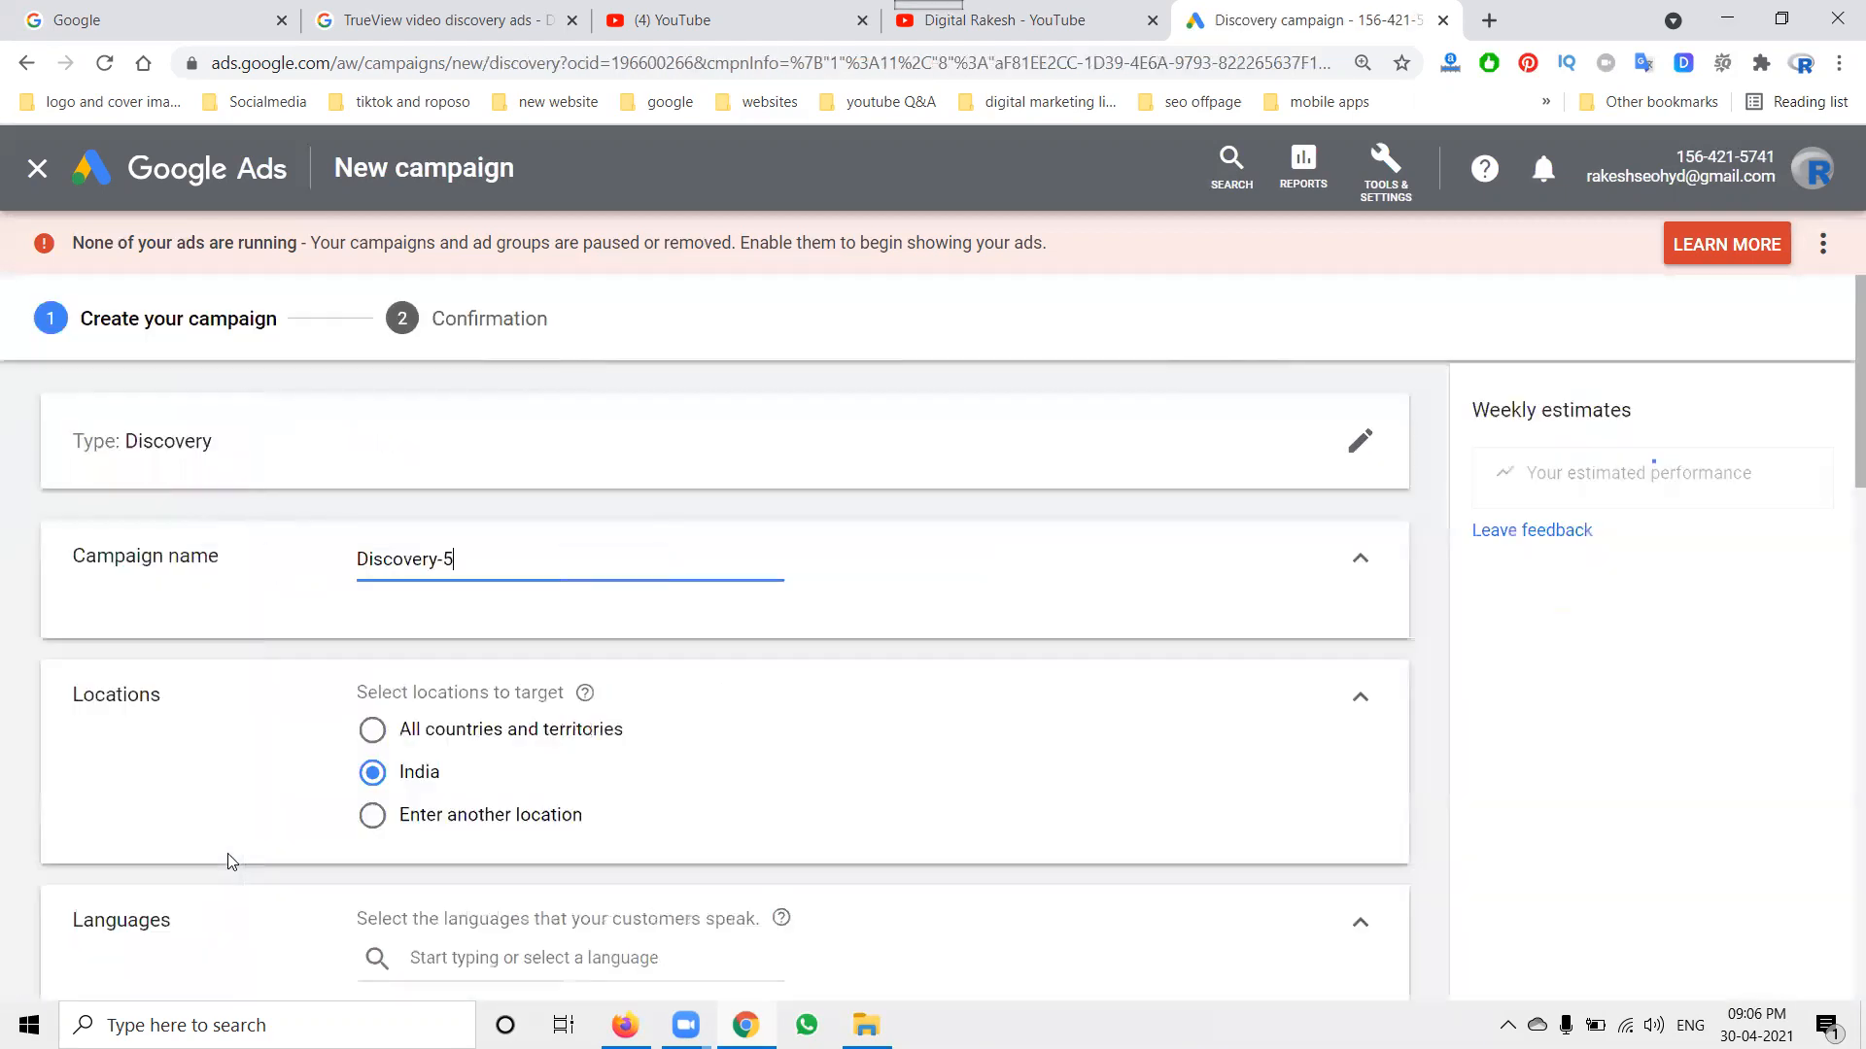
Add the prefix DR to the start of the Discovery campaign's name.
{"action": "double_click", "coordinate": [359, 560]}
{"action": "left_click", "coordinate": [359, 560]}
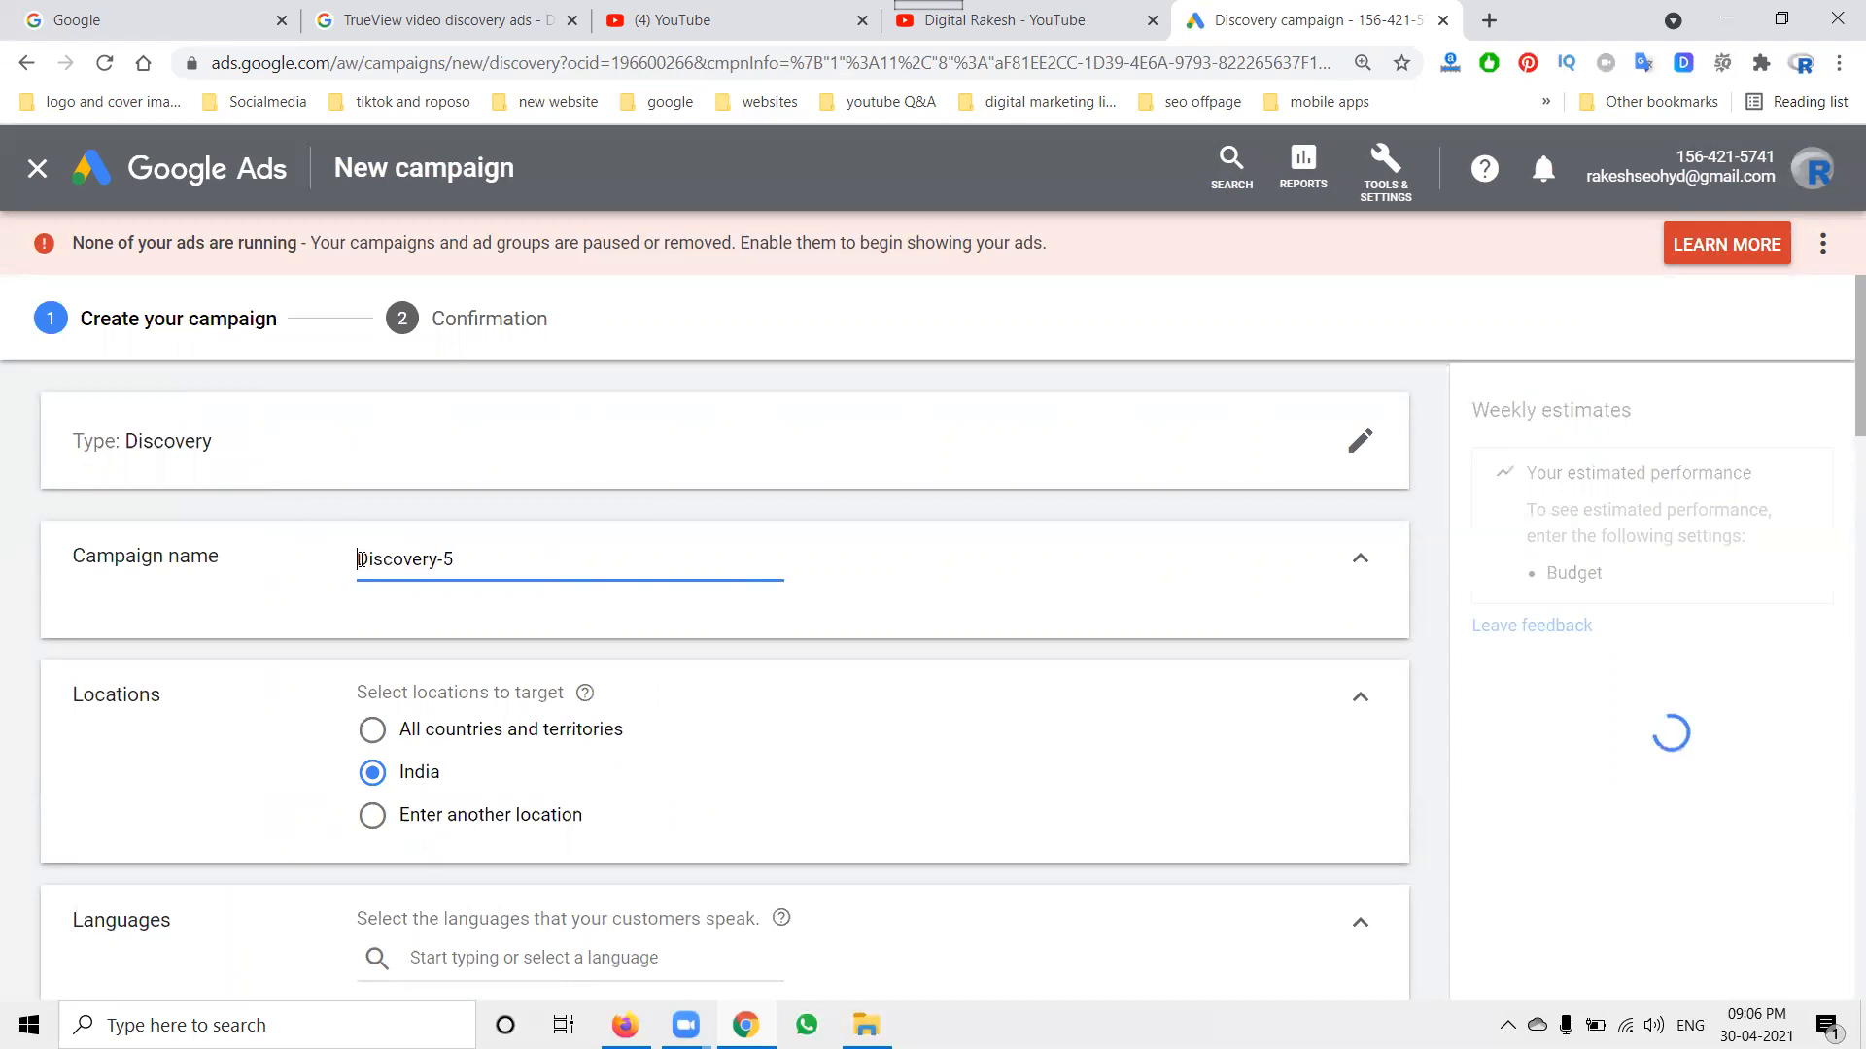
{"action": "type", "text": "DR"}
{"action": "scroll", "coordinate": [367, 612], "scroll_direction": "down", "scroll_amount": 3}
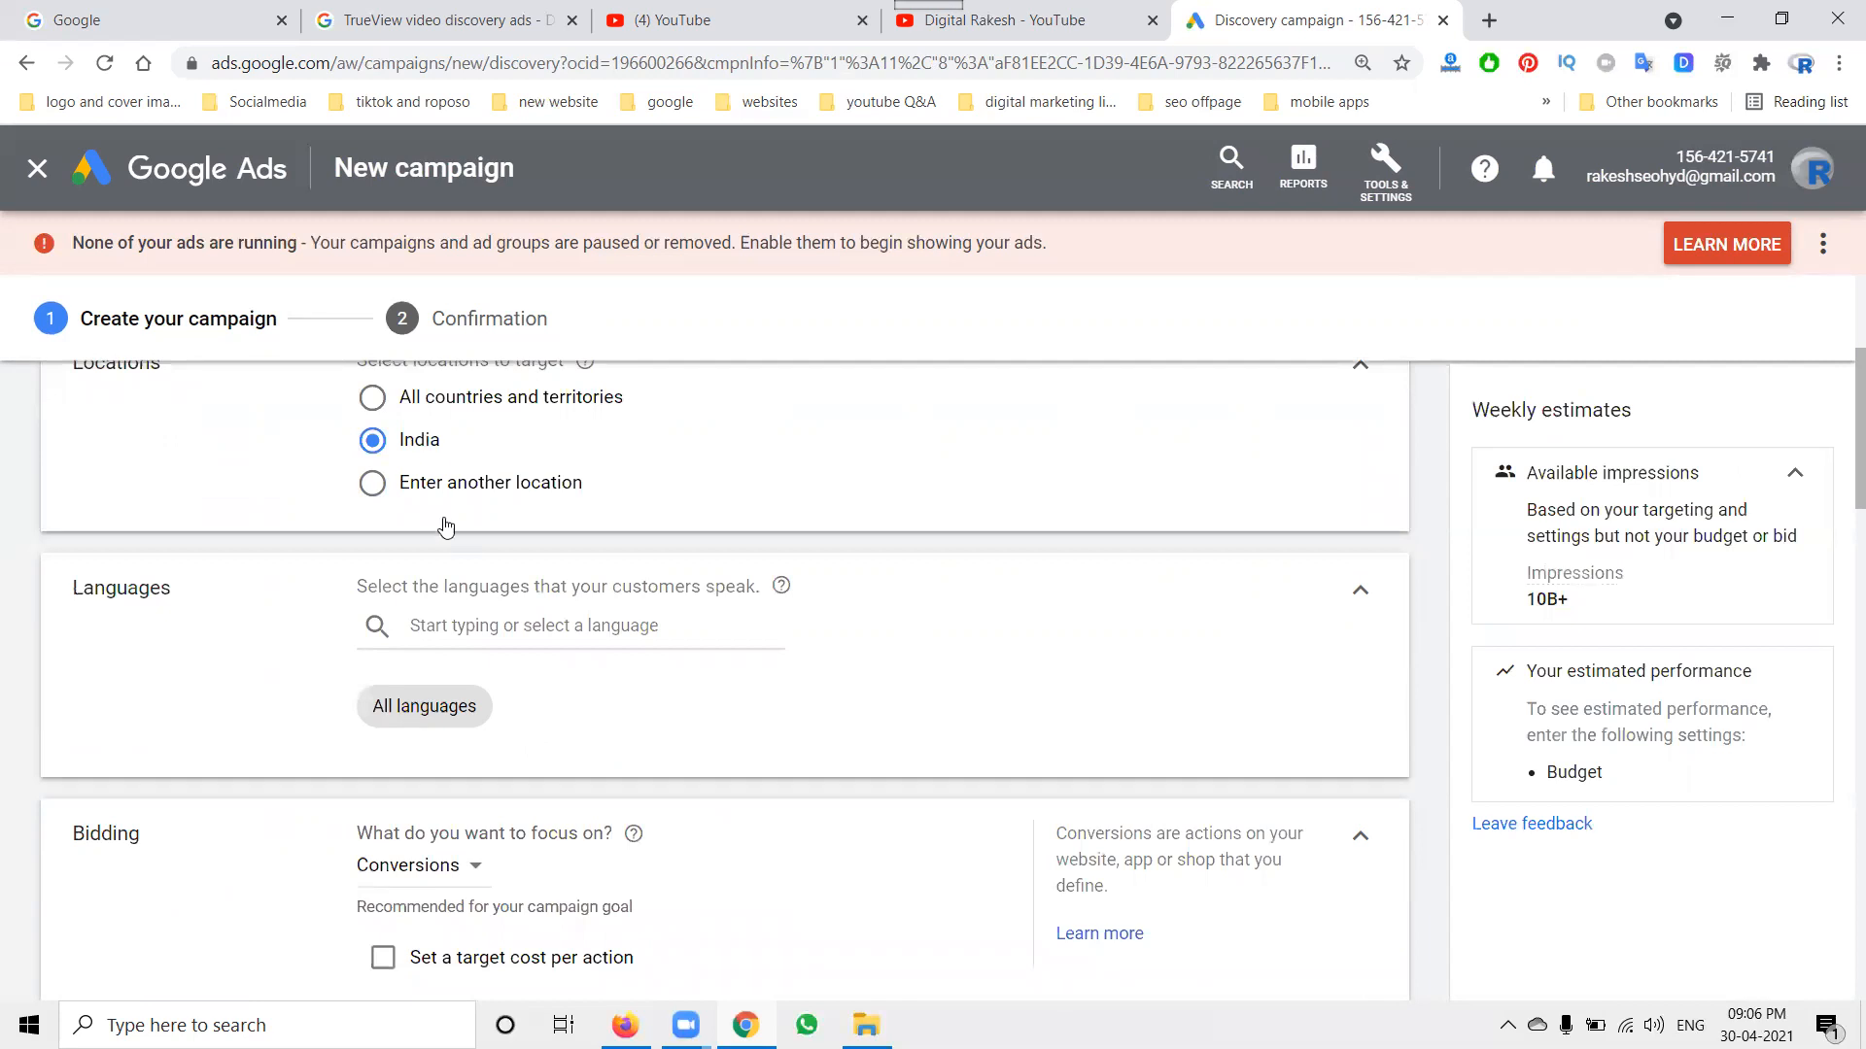
Keep Conversions as the bidding focus and set the average daily budget to ₹1,500.
{"action": "scroll", "coordinate": [457, 646], "scroll_direction": "down", "scroll_amount": 3}
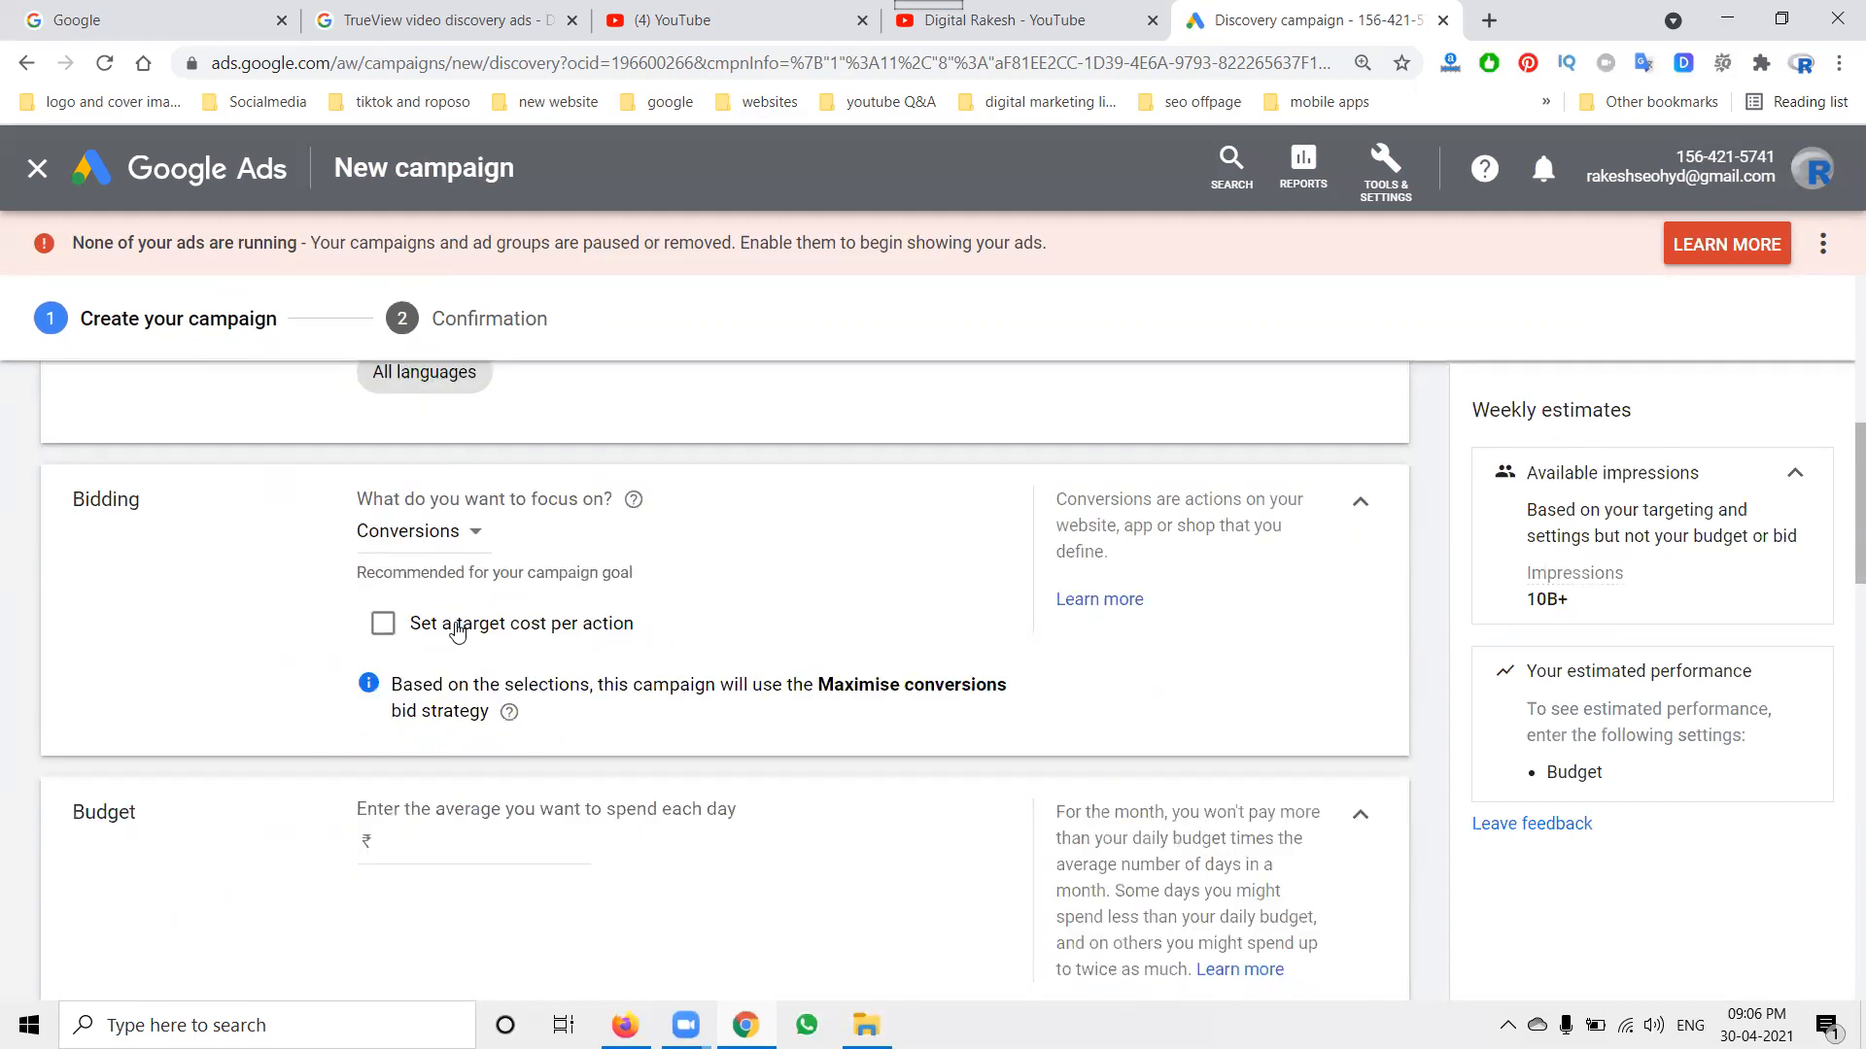
{"action": "left_click", "coordinate": [444, 534]}
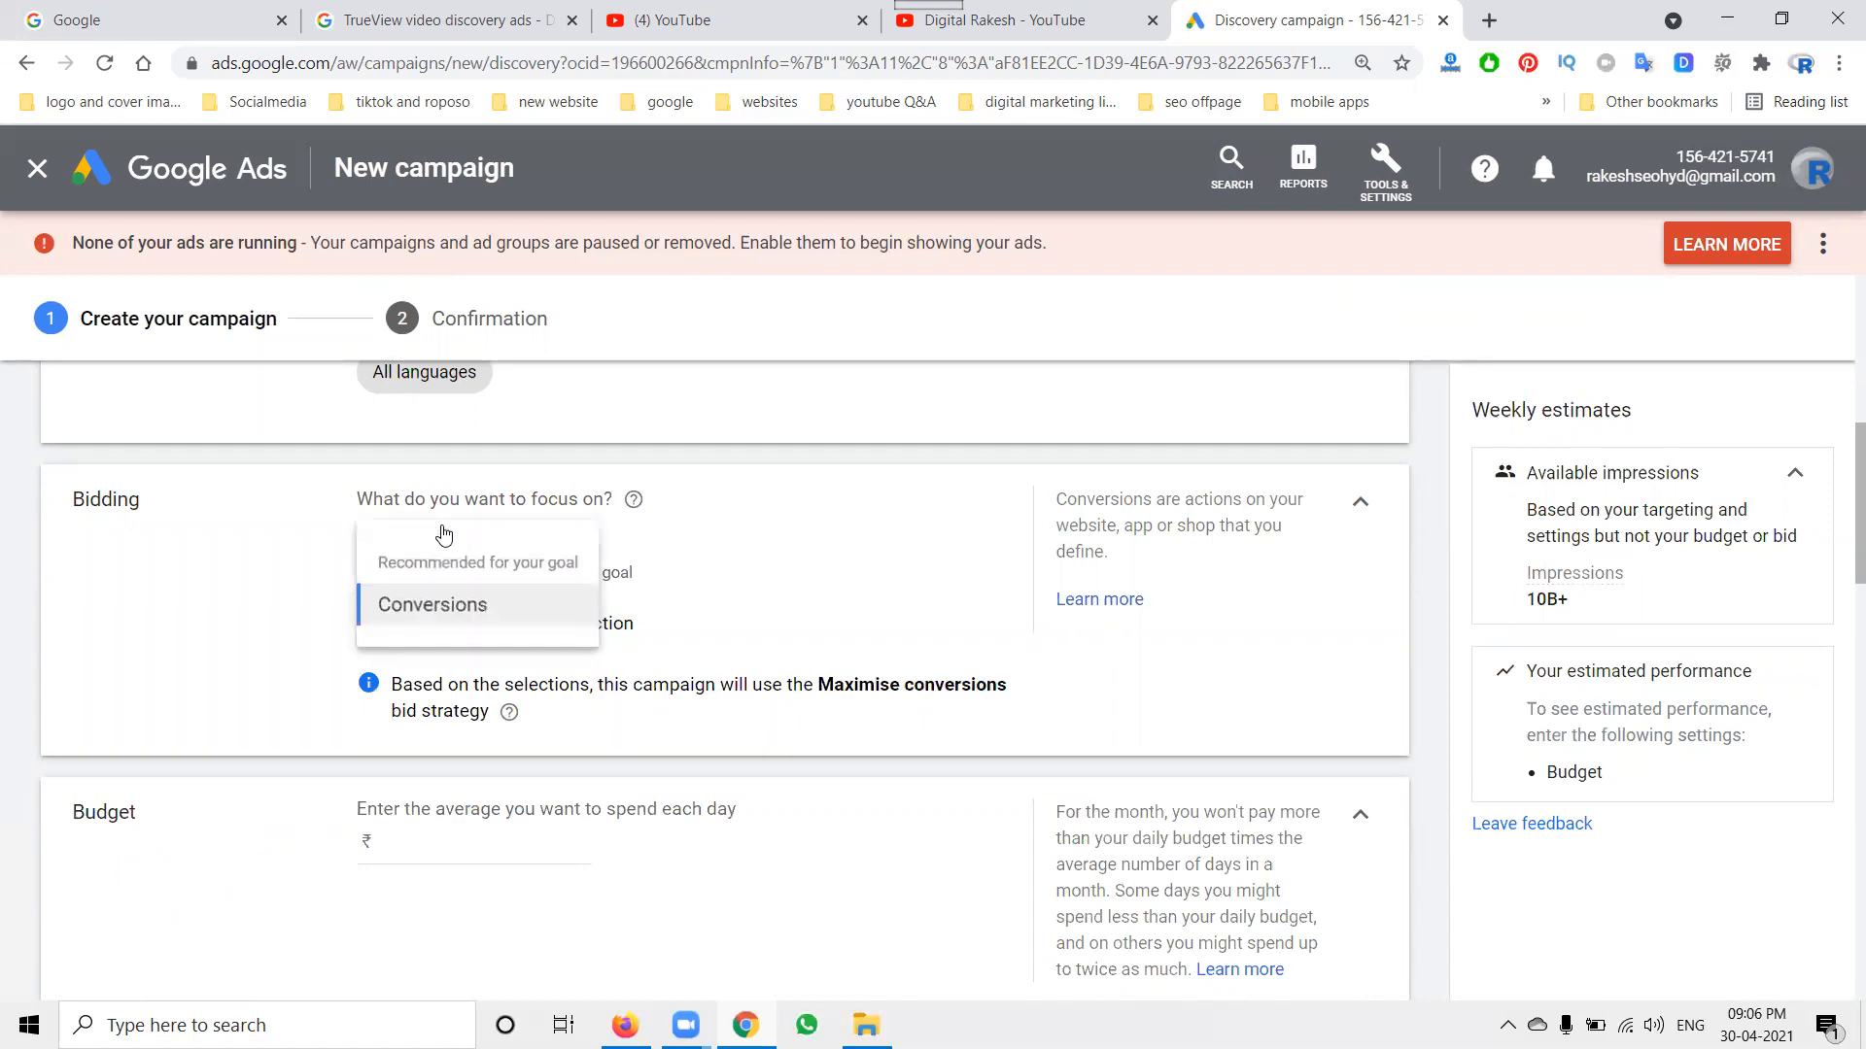
{"action": "left_click", "coordinate": [436, 608]}
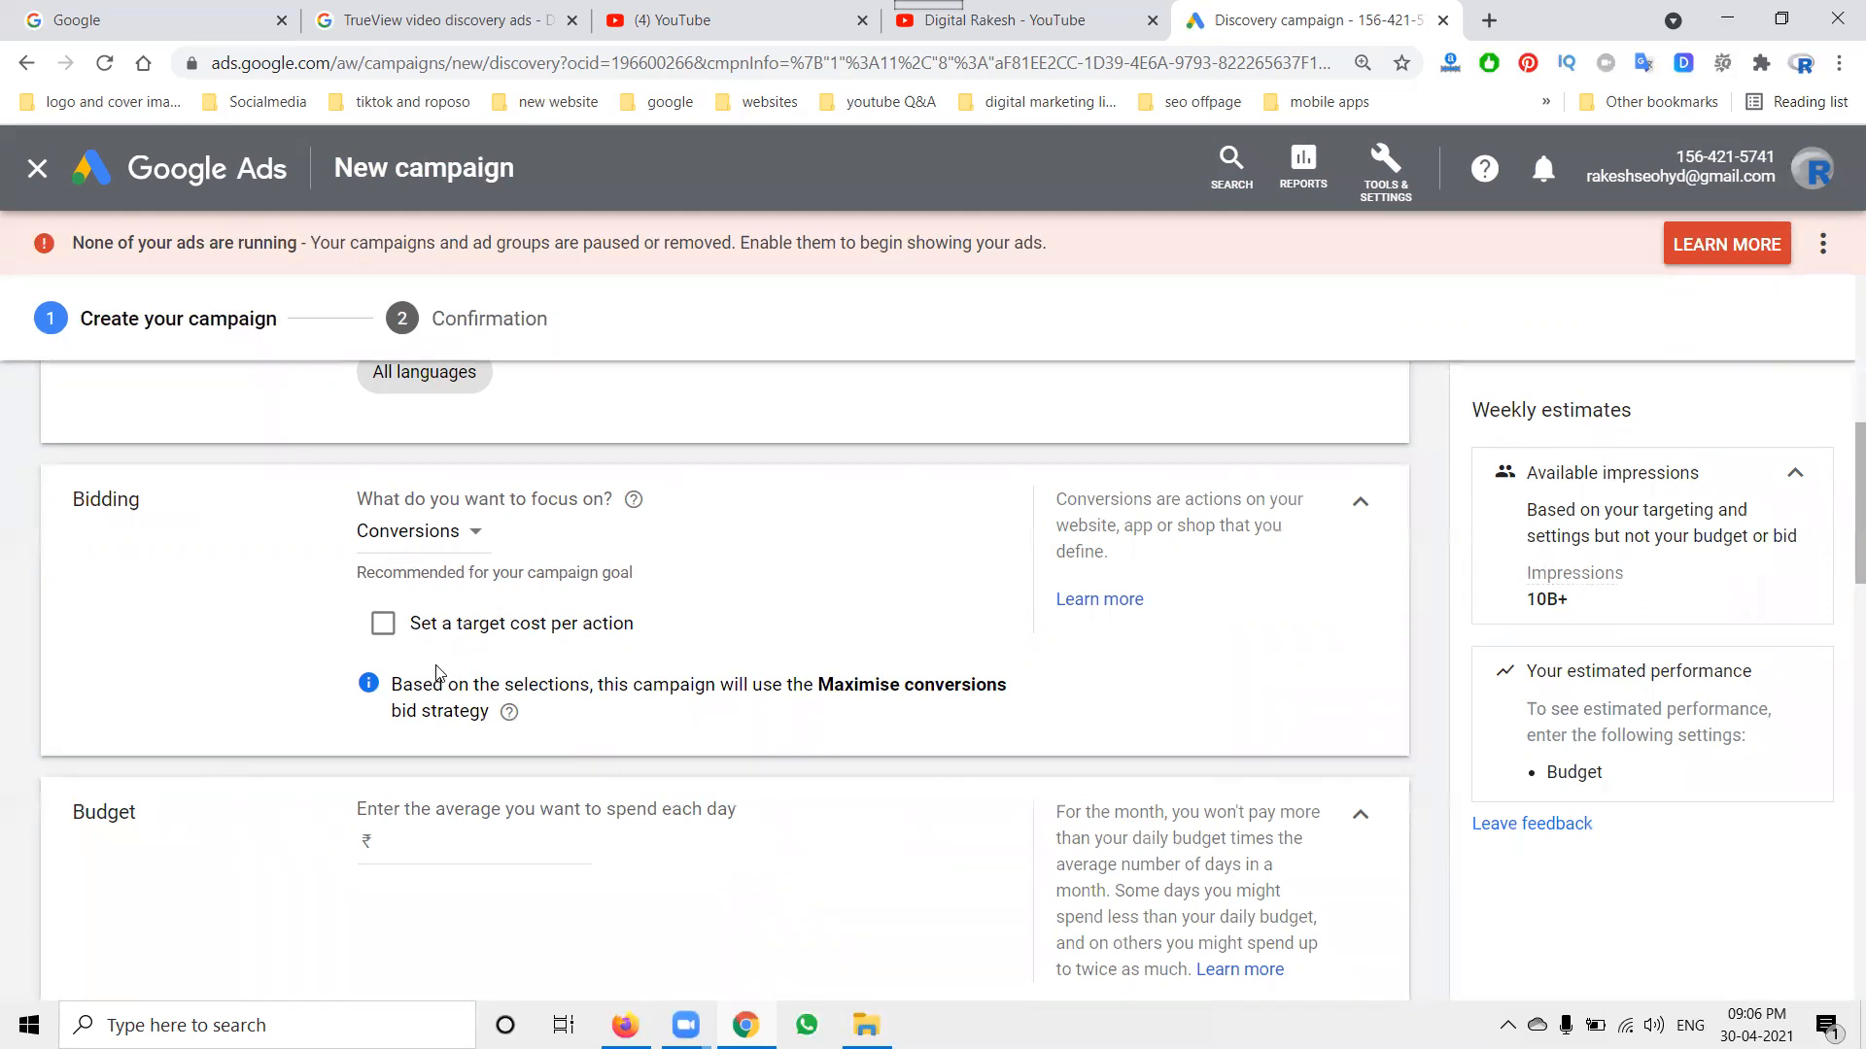
{"action": "scroll", "coordinate": [474, 755], "scroll_direction": "down", "scroll_amount": 3}
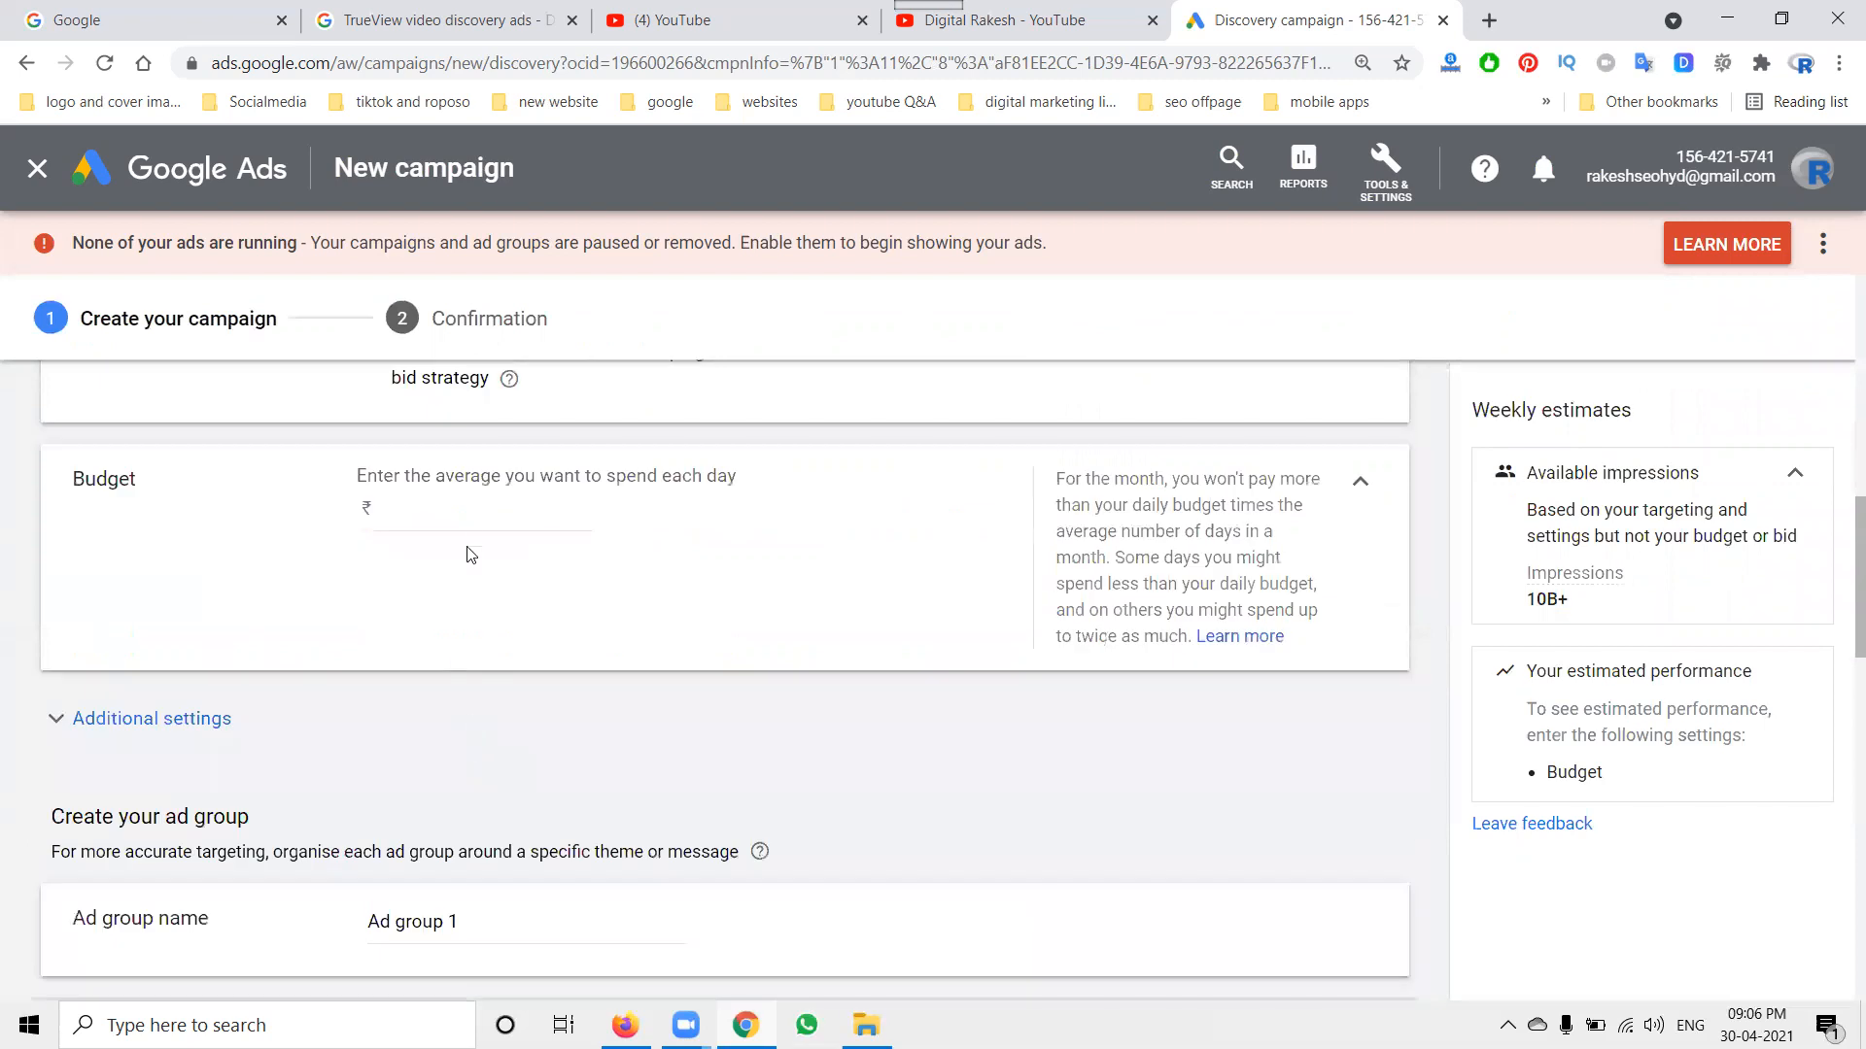
{"action": "left_click", "coordinate": [471, 519]}
{"action": "left_click", "coordinate": [506, 564]}
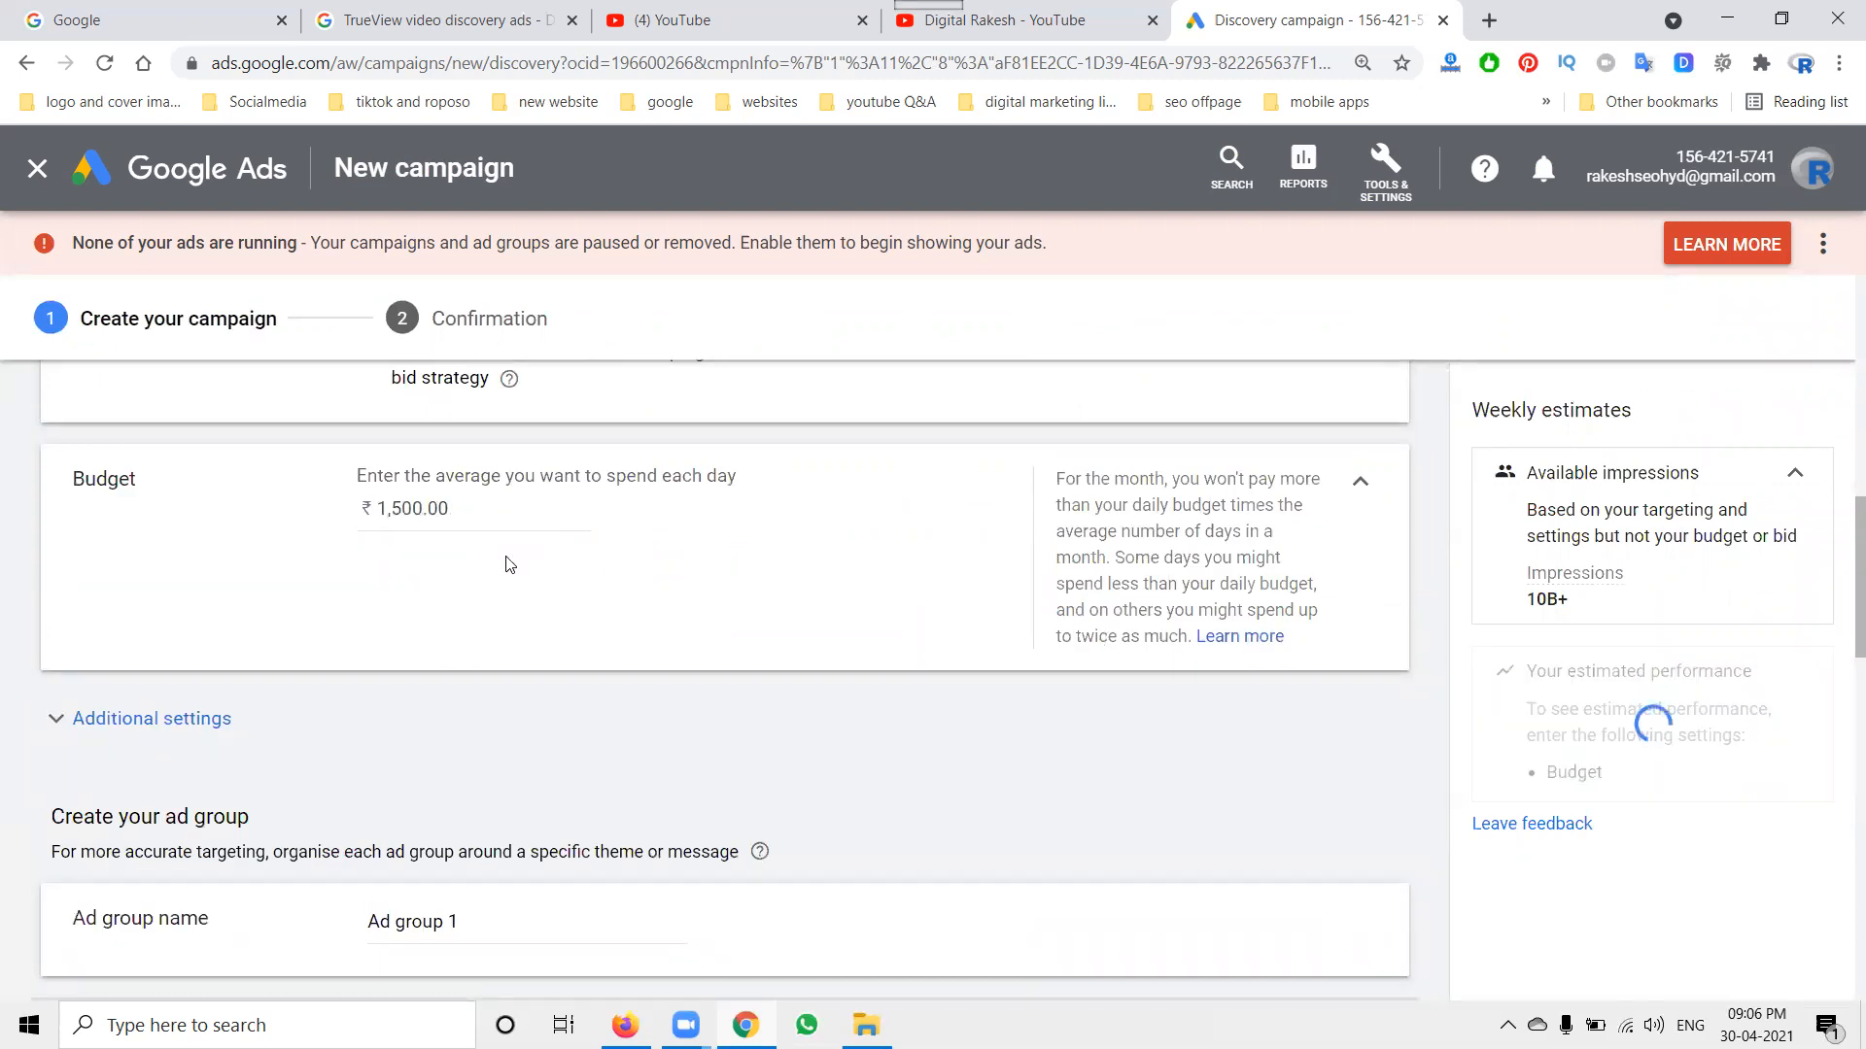
Rename the ad group as DR Ad group 1.
{"action": "scroll", "coordinate": [1409, 619], "scroll_direction": "down", "scroll_amount": 3}
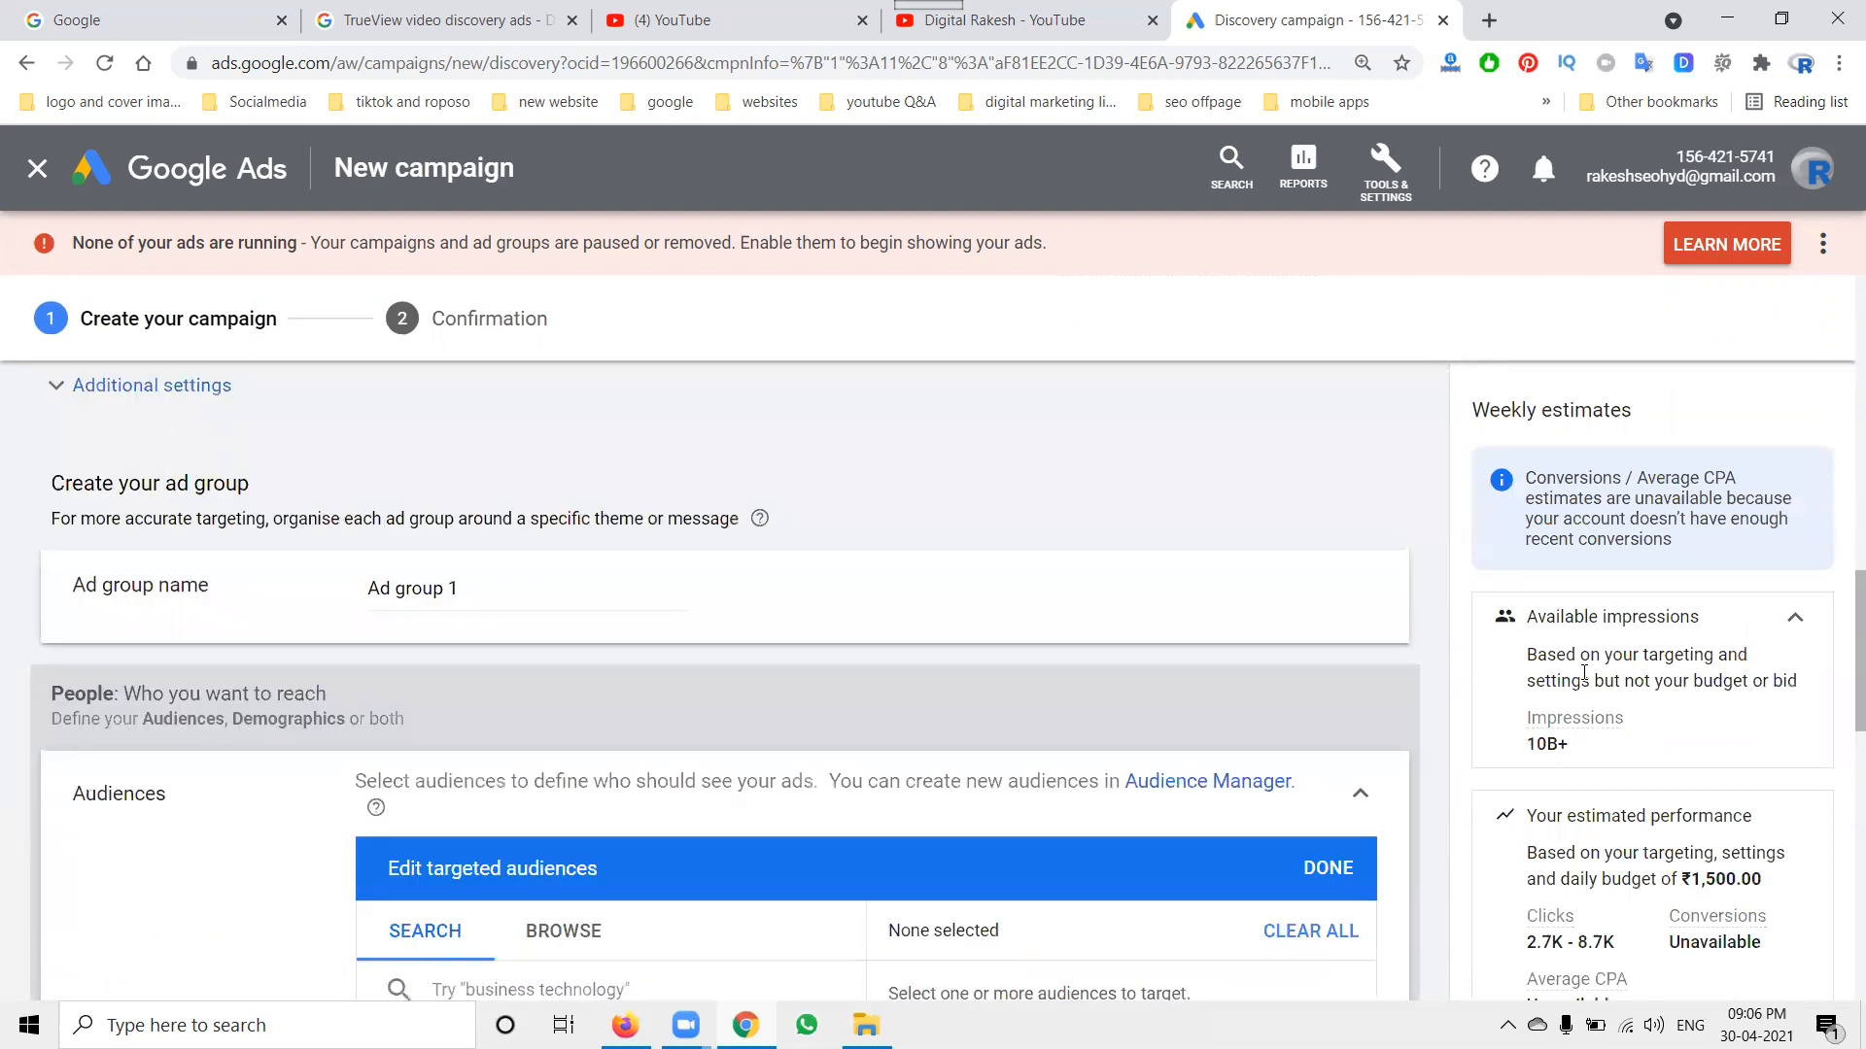
{"action": "scroll", "coordinate": [1584, 671], "scroll_direction": "down", "scroll_amount": 3}
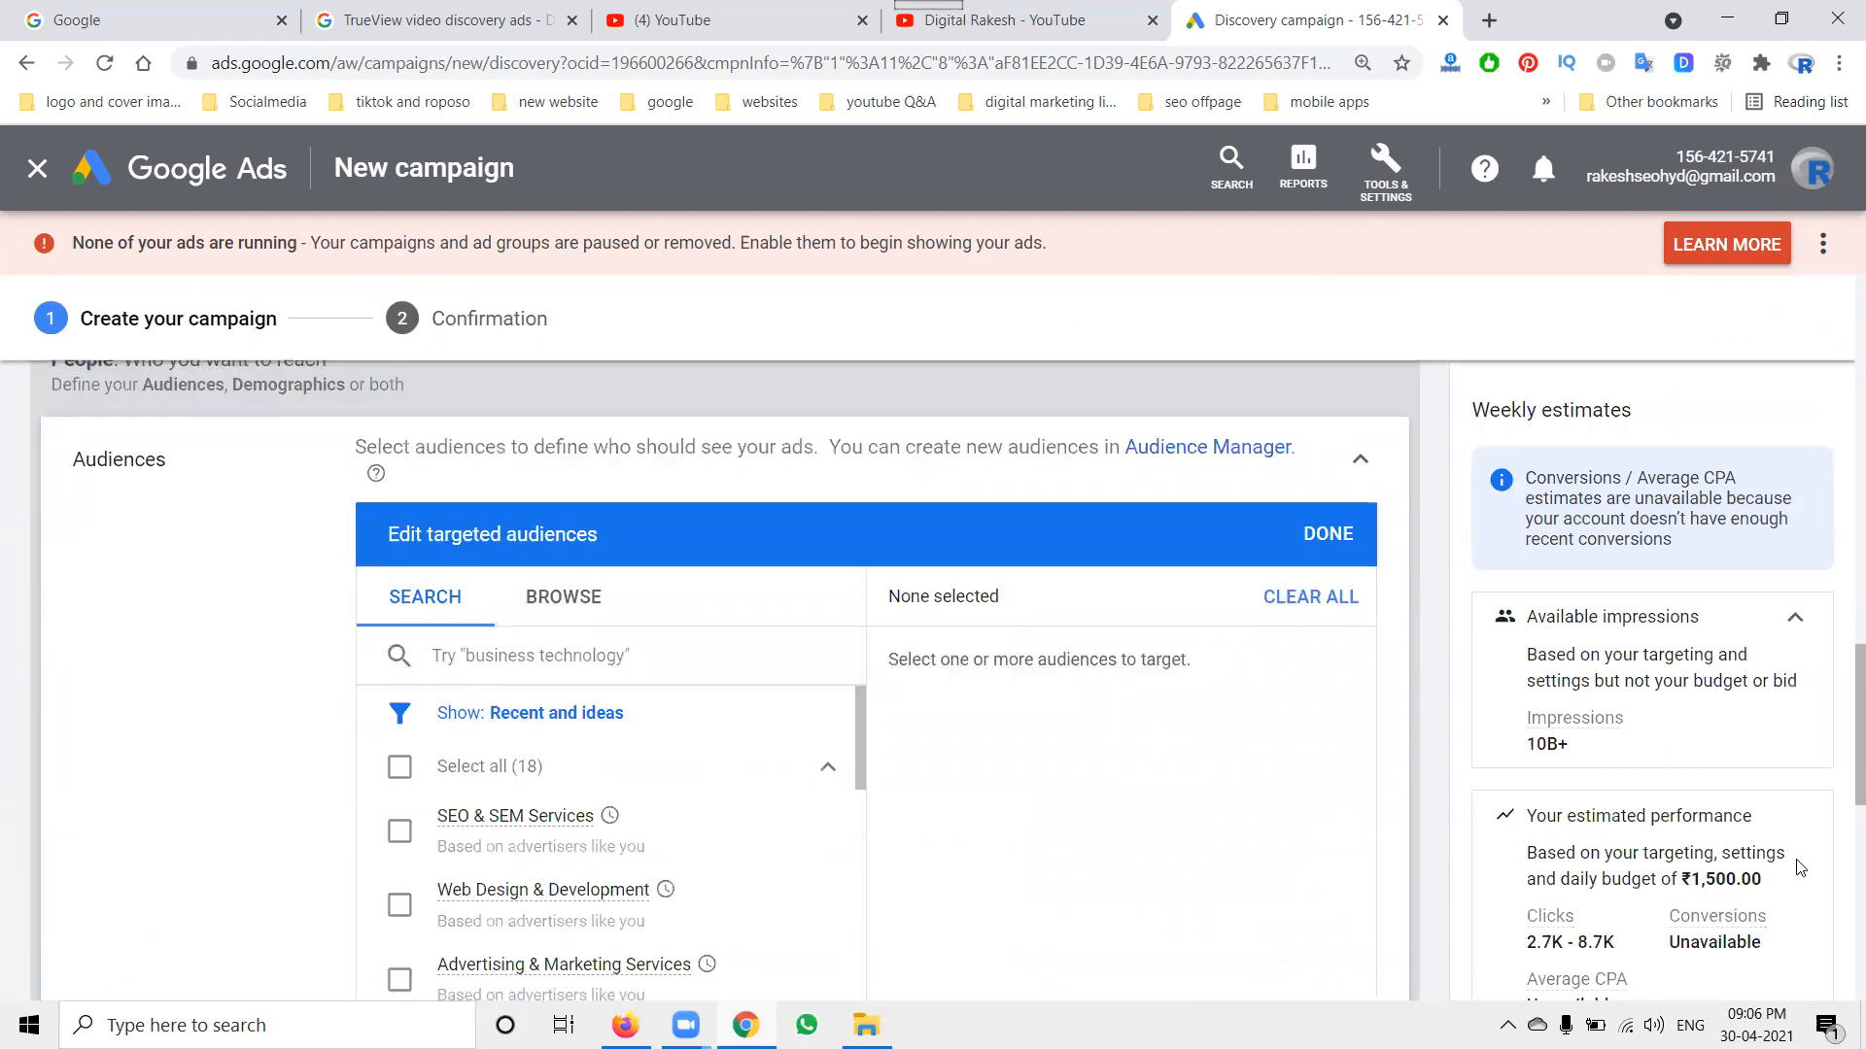
{"action": "left_click_drag", "start_coordinate": [1859, 707], "coordinate": [1859, 934]}
{"action": "scroll", "coordinate": [1673, 899], "scroll_direction": "up", "scroll_amount": 4}
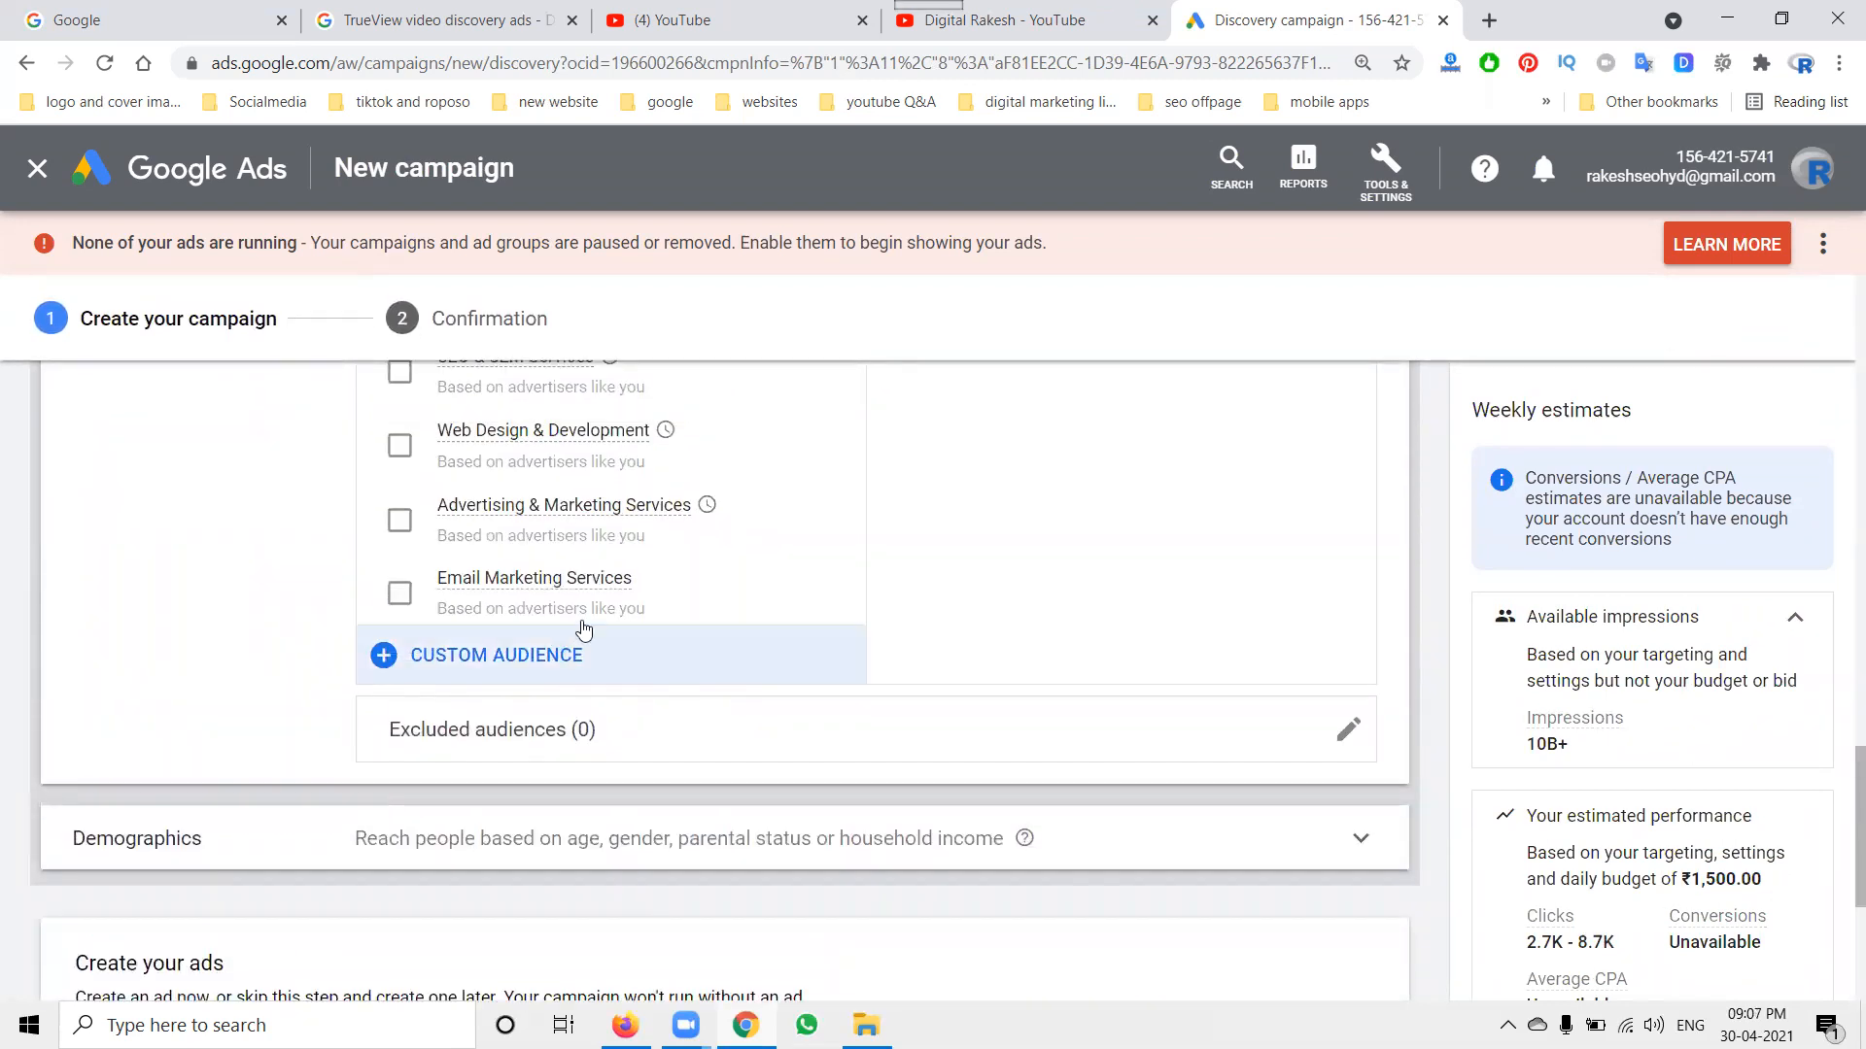
{"action": "scroll", "coordinate": [592, 625], "scroll_direction": "up", "scroll_amount": 15}
{"action": "scroll", "coordinate": [576, 667], "scroll_direction": "down", "scroll_amount": 7}
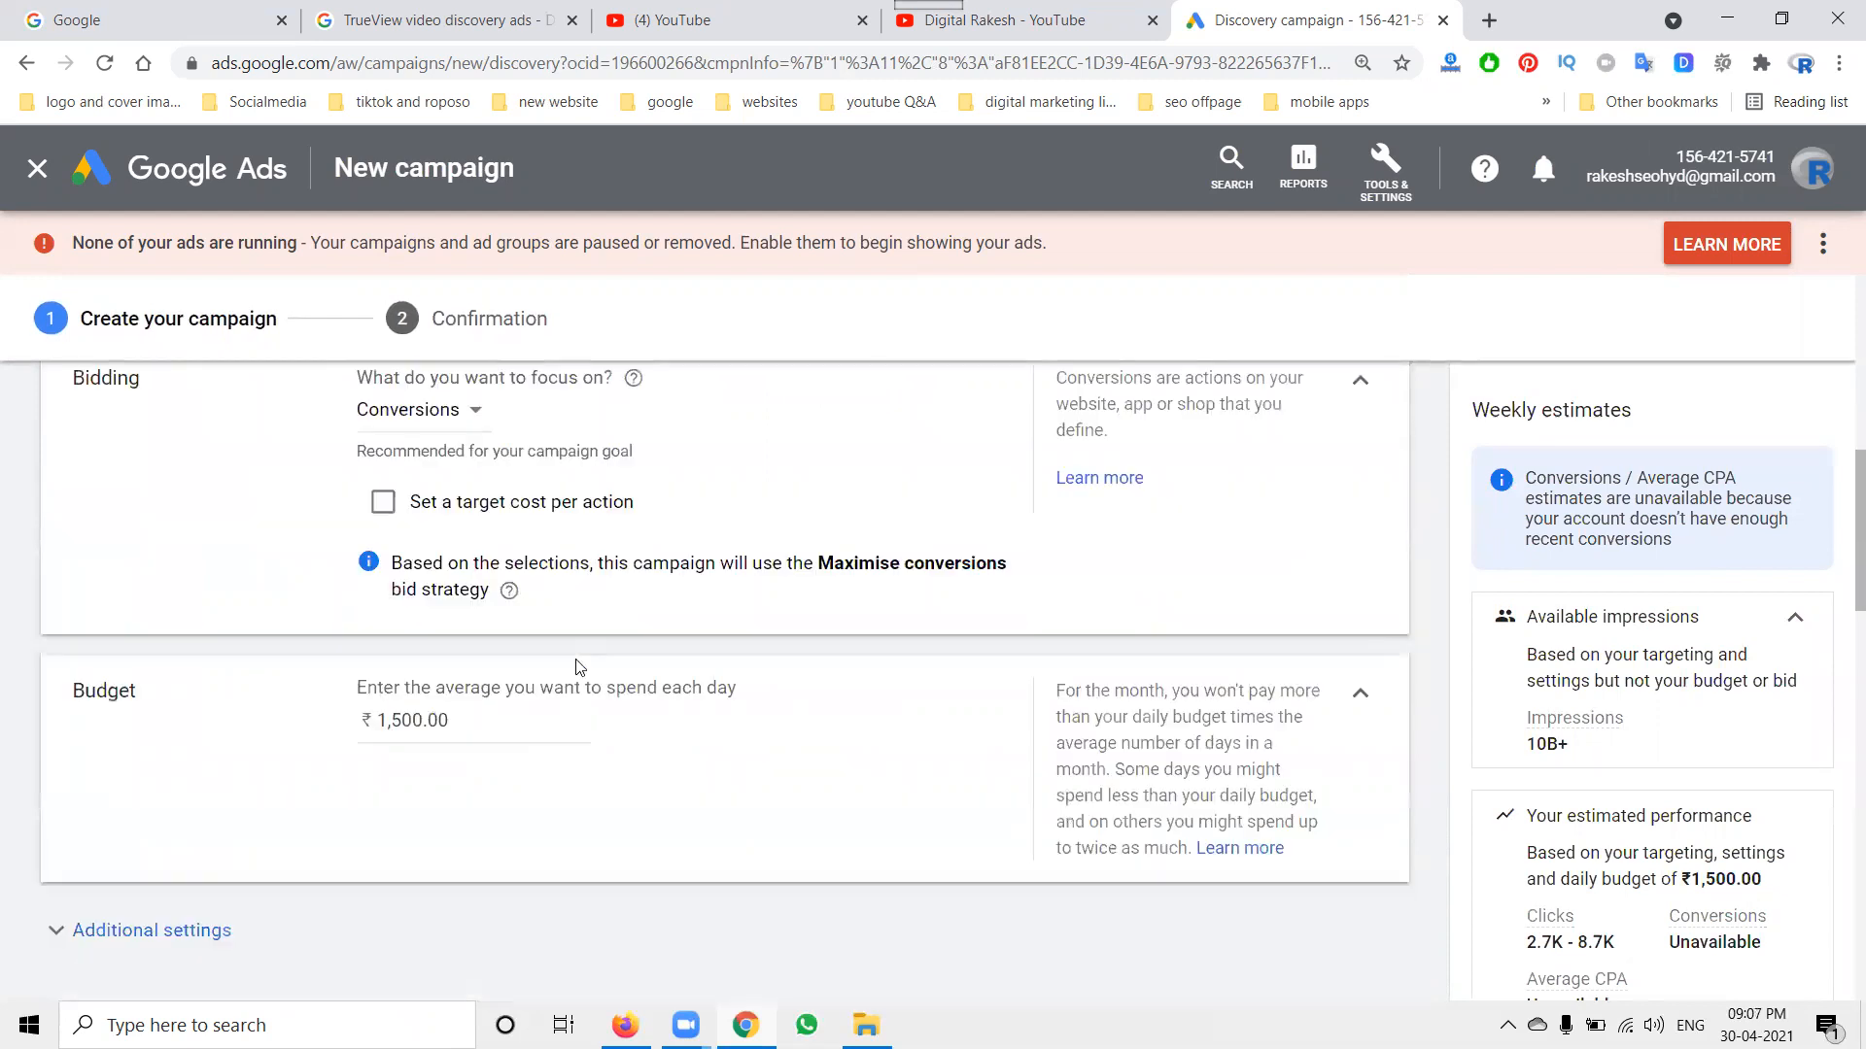
{"action": "left_click", "coordinate": [370, 636]}
{"action": "type", "text": "DR Ad group 1"}
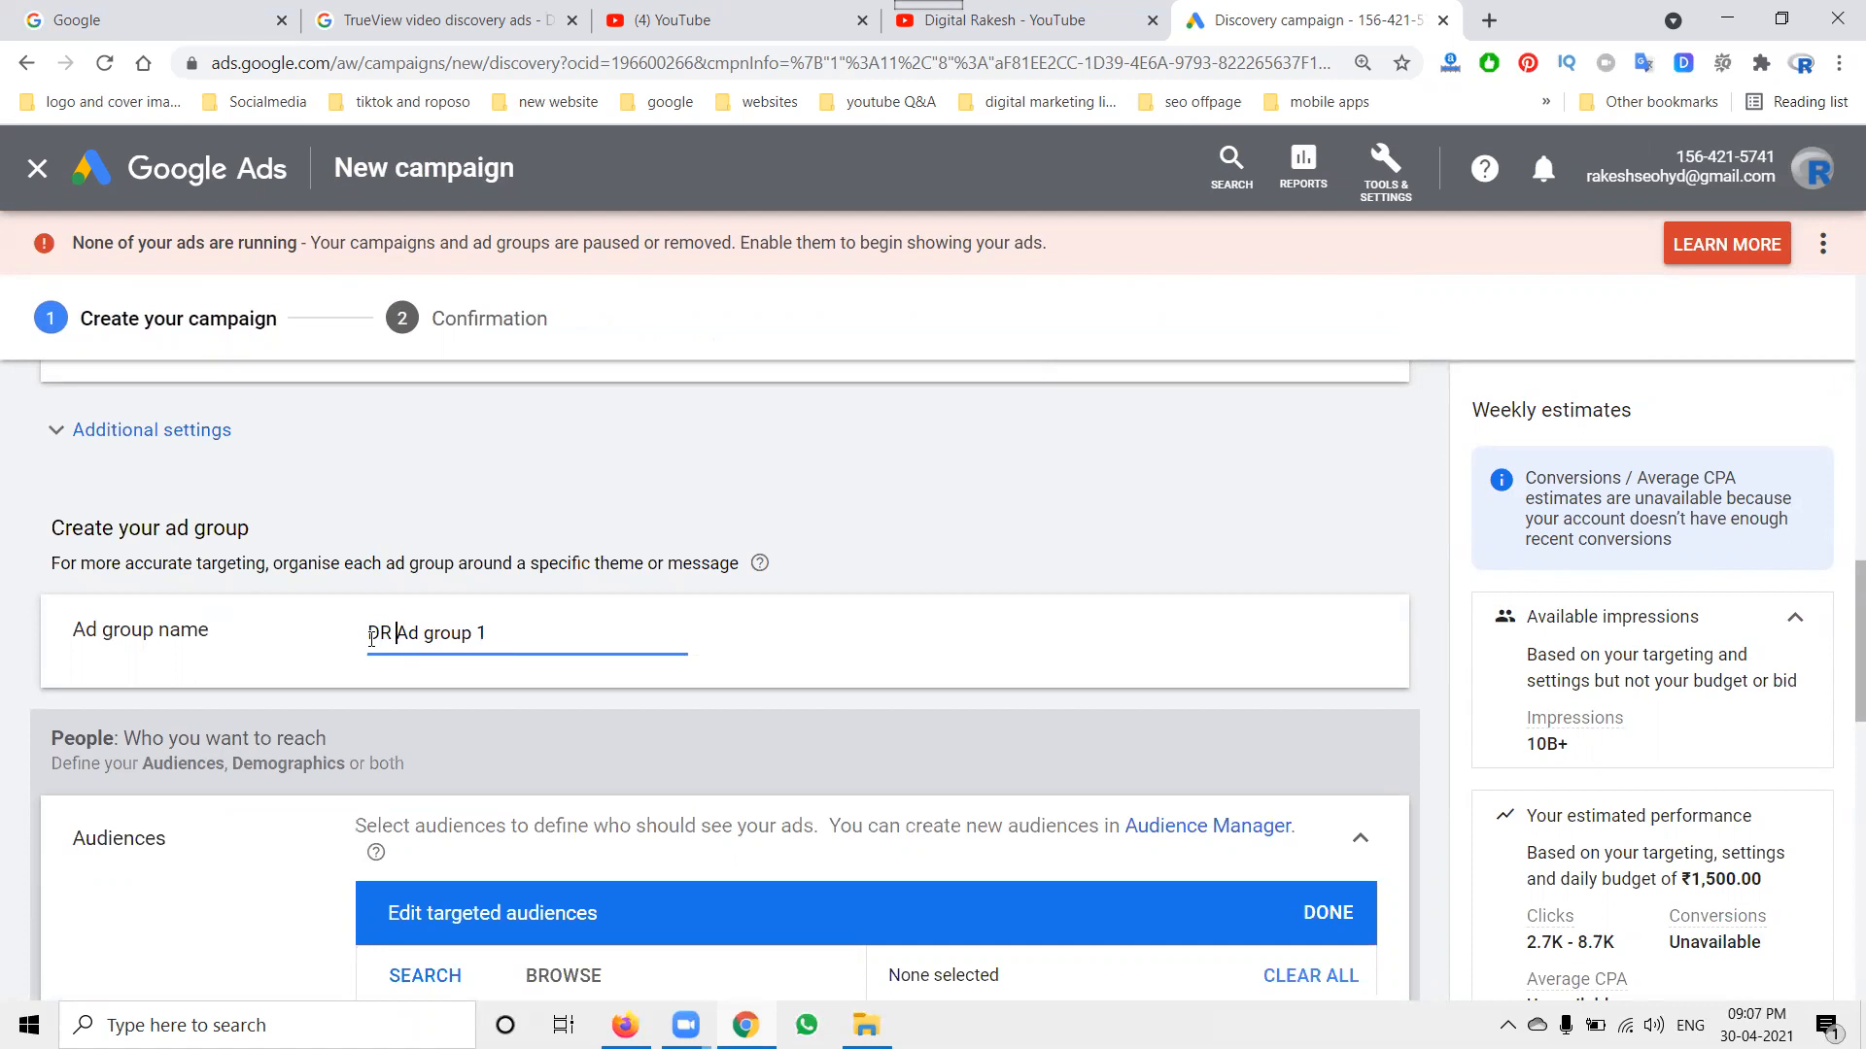
Search the targeted audiences for amazon, seo and busines, clearing the search each time.
{"action": "scroll", "coordinate": [370, 638], "scroll_direction": "down", "scroll_amount": 3}
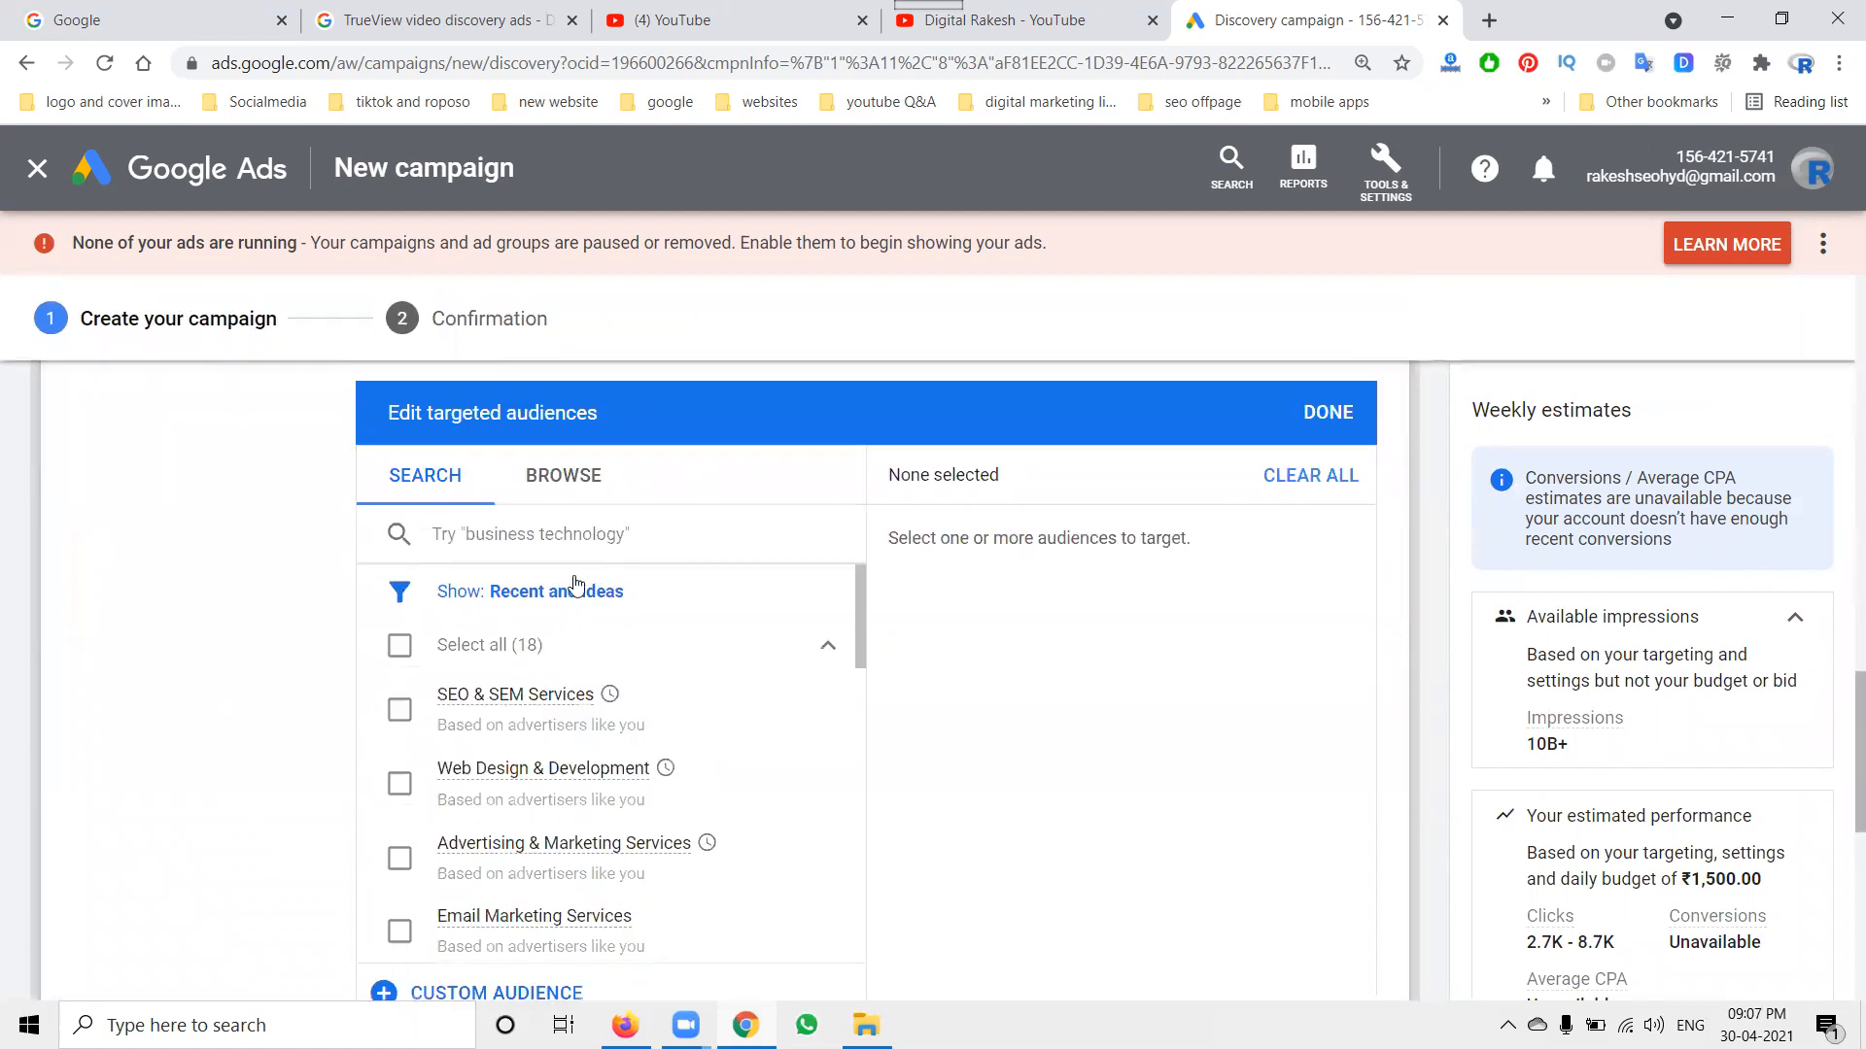
{"action": "left_click", "coordinate": [577, 530]}
{"action": "type", "text": "amazon"}
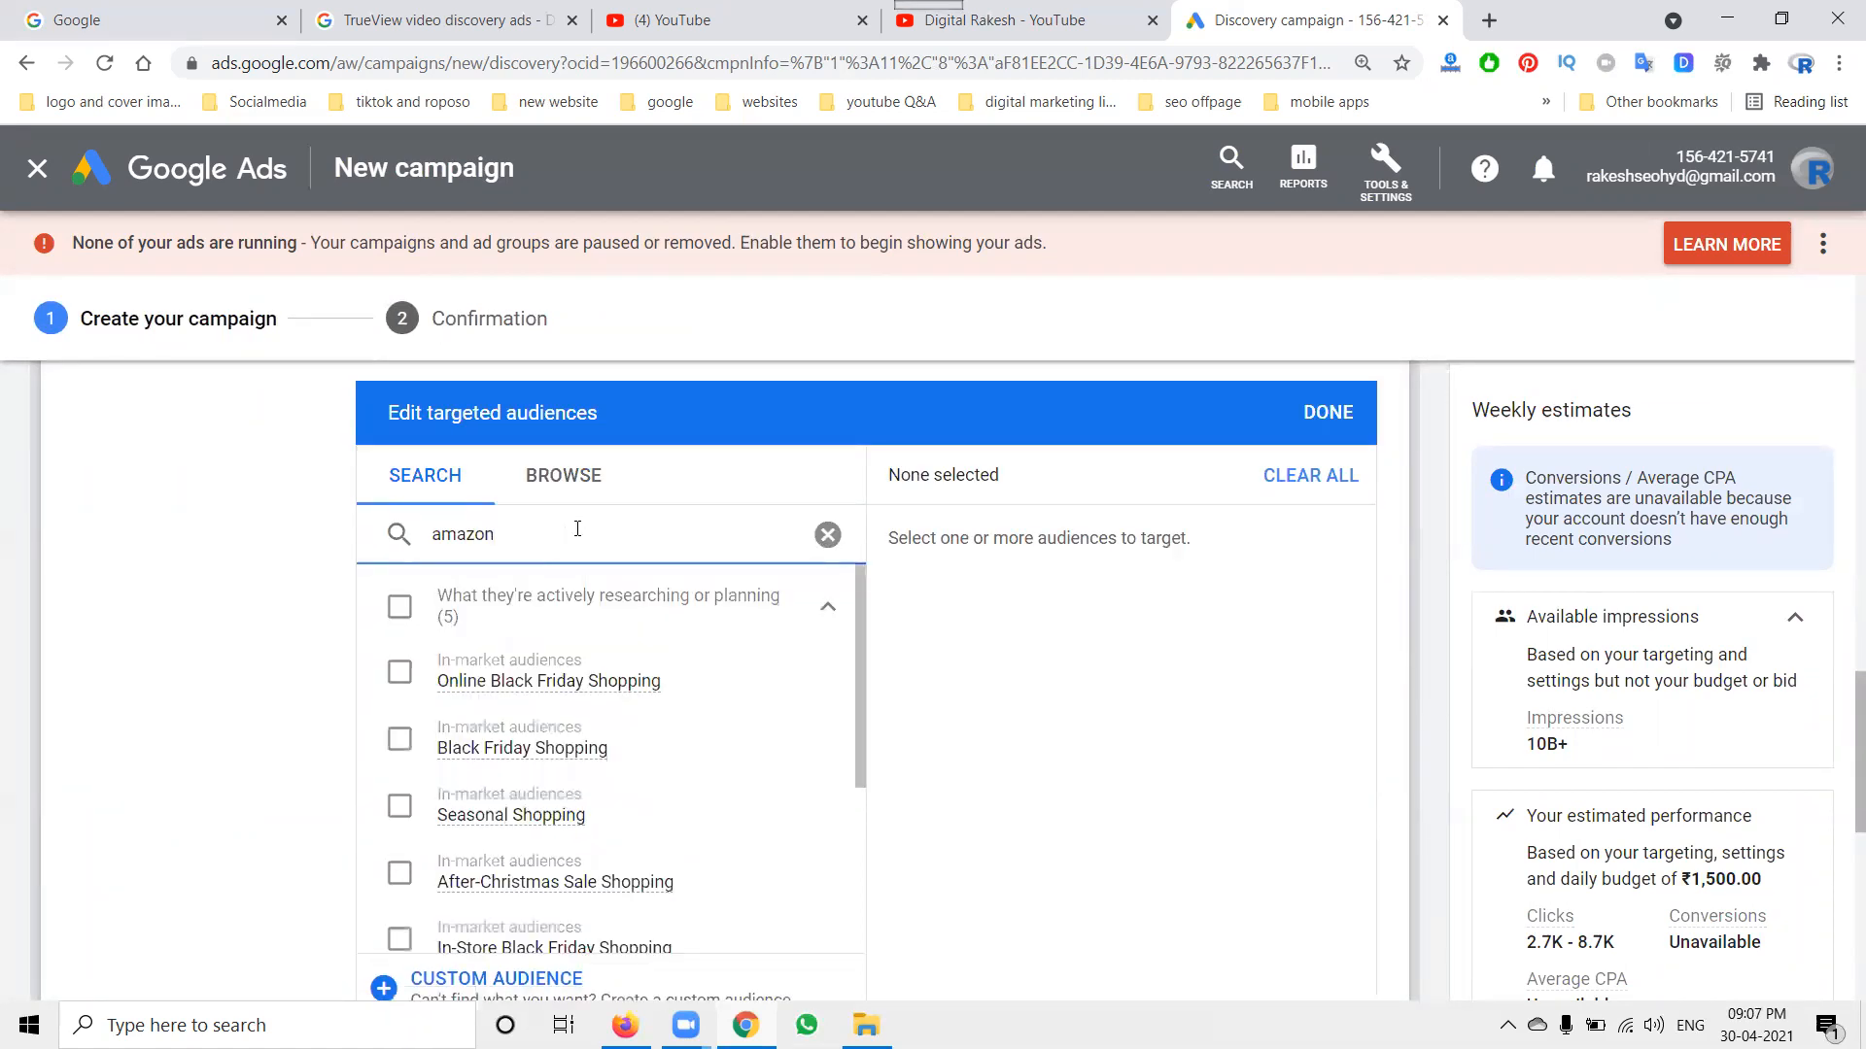
{"action": "left_click", "coordinate": [826, 538]}
{"action": "left_click", "coordinate": [826, 538]}
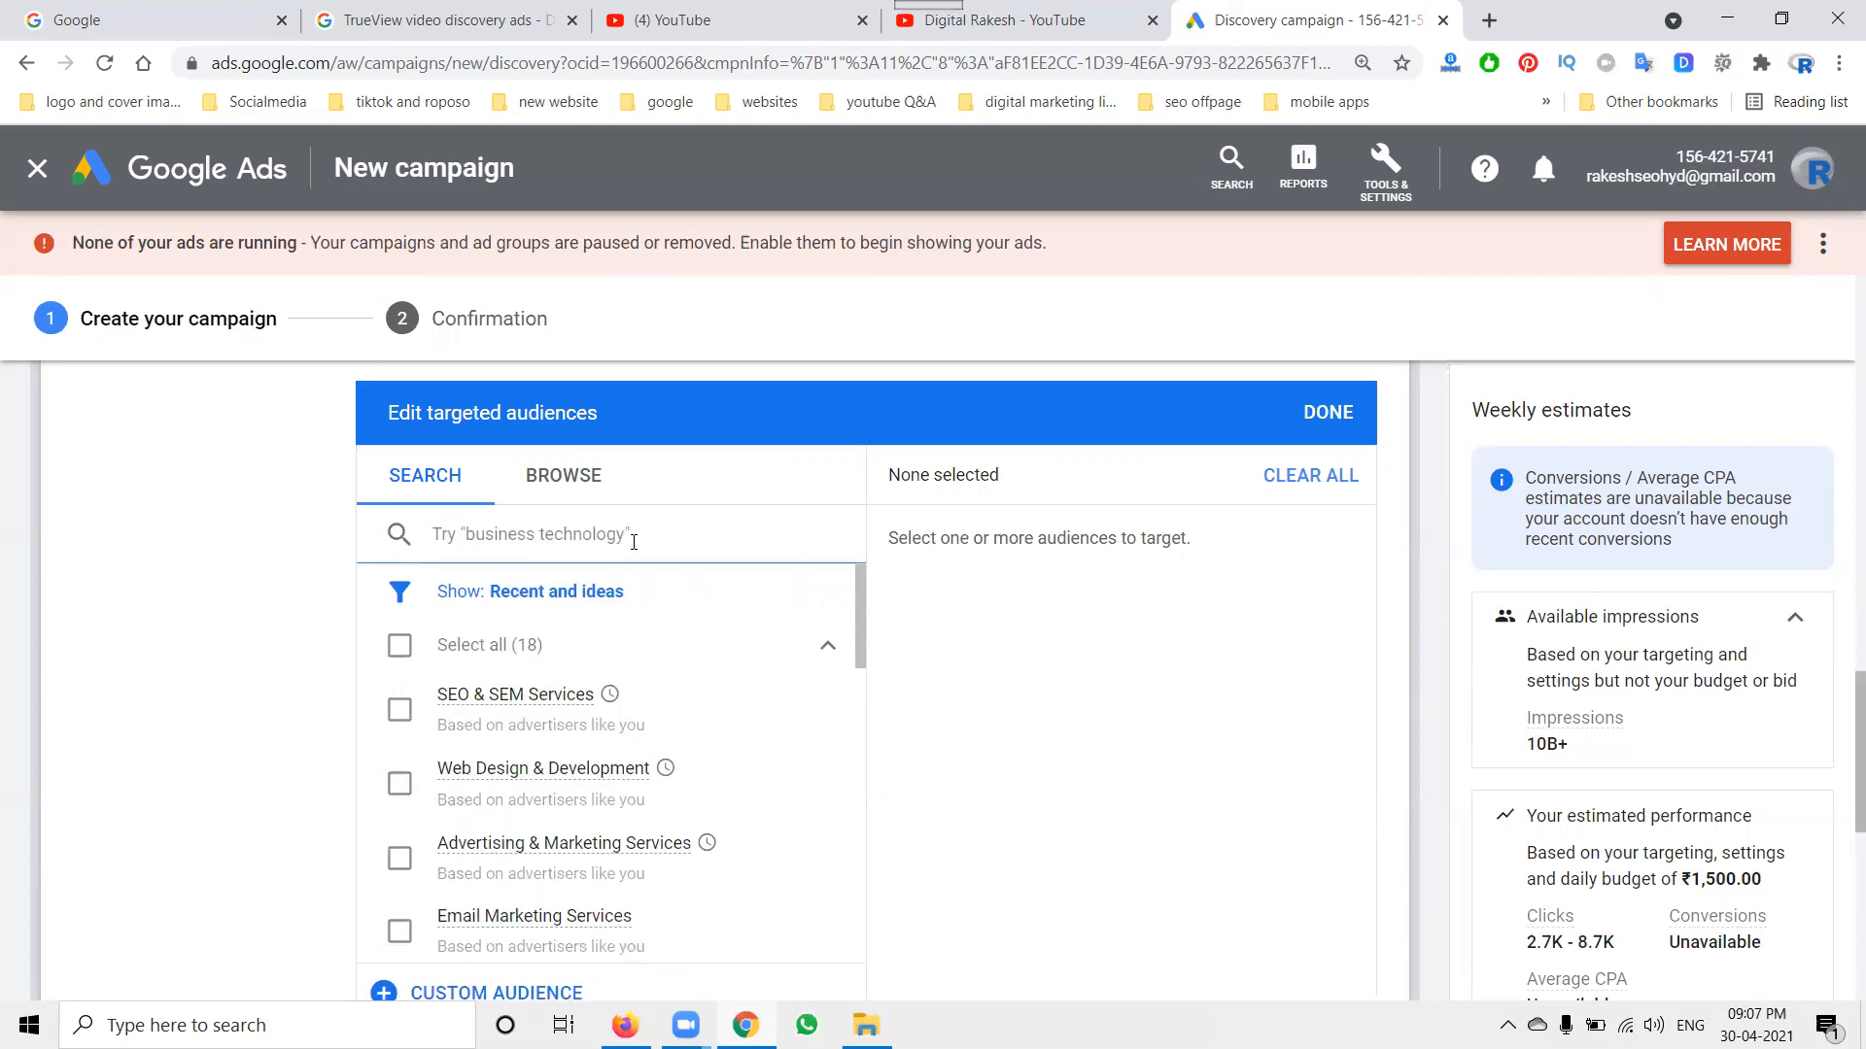
{"action": "type", "text": "seo"}
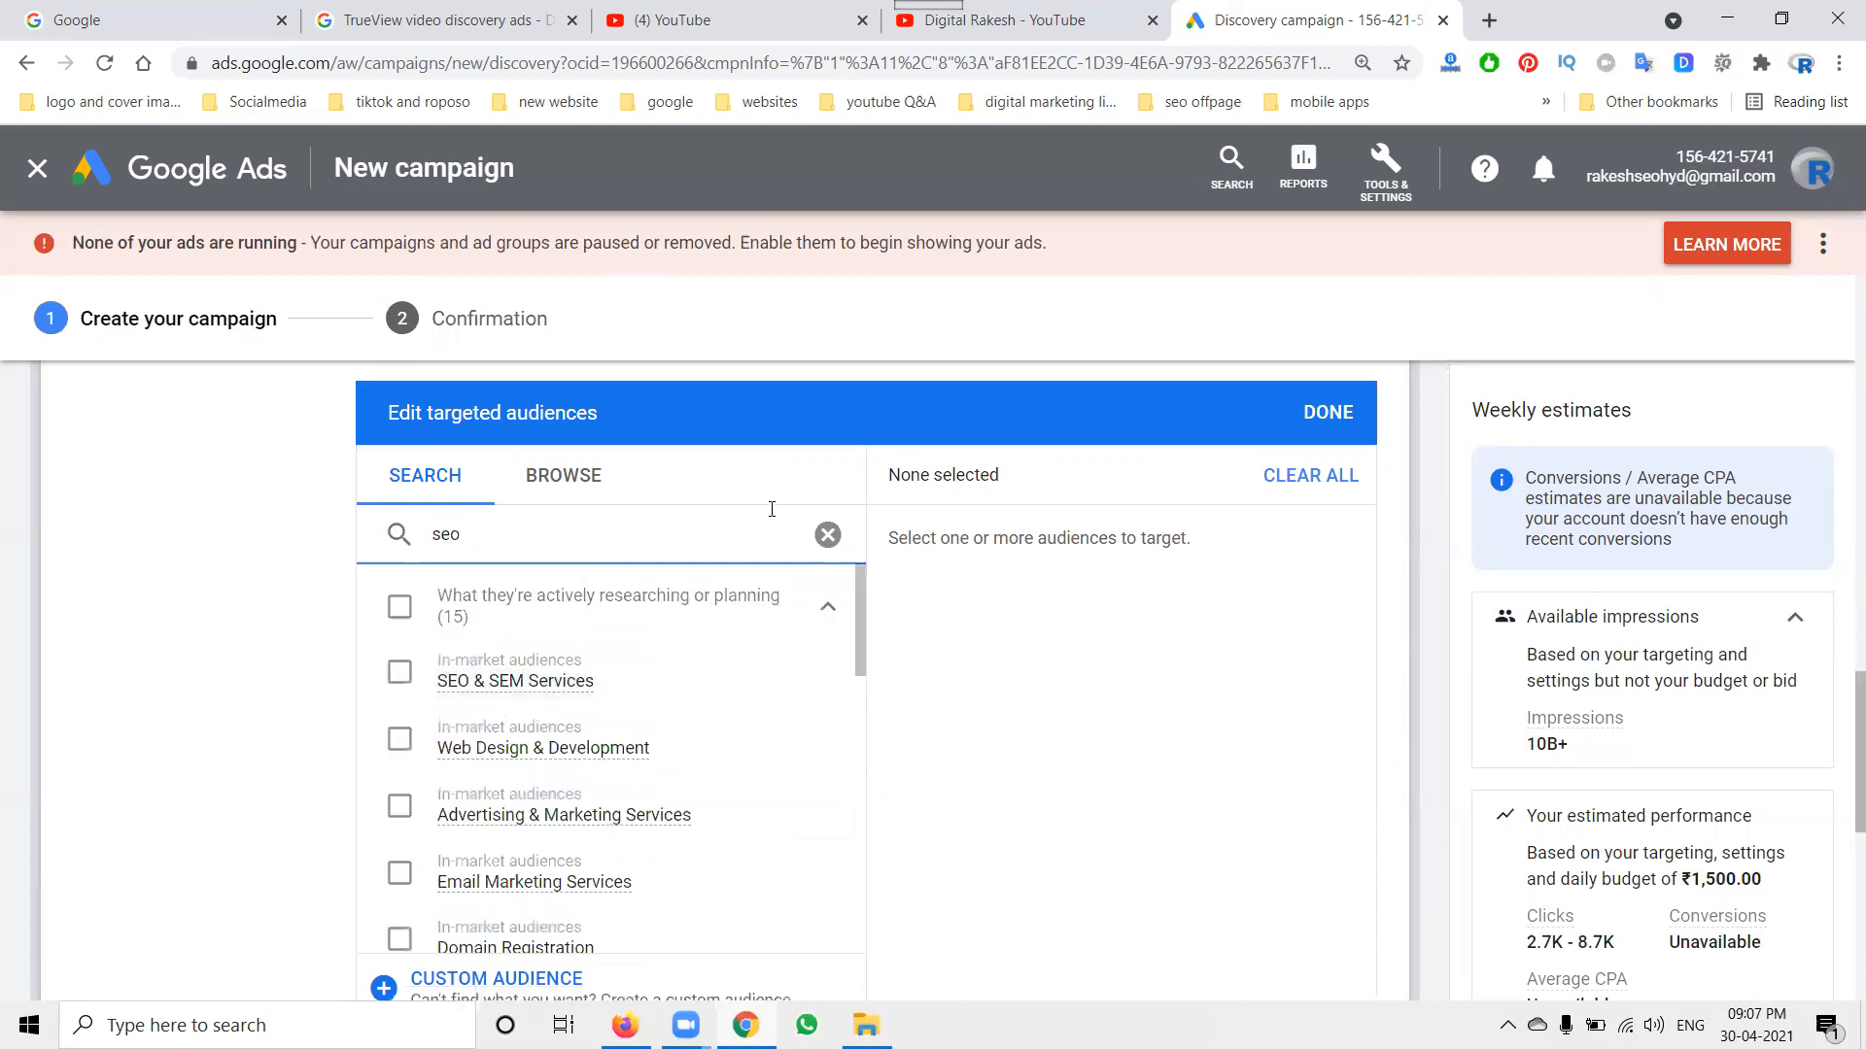
{"action": "left_click", "coordinate": [827, 535]}
{"action": "type", "text": "busines"}
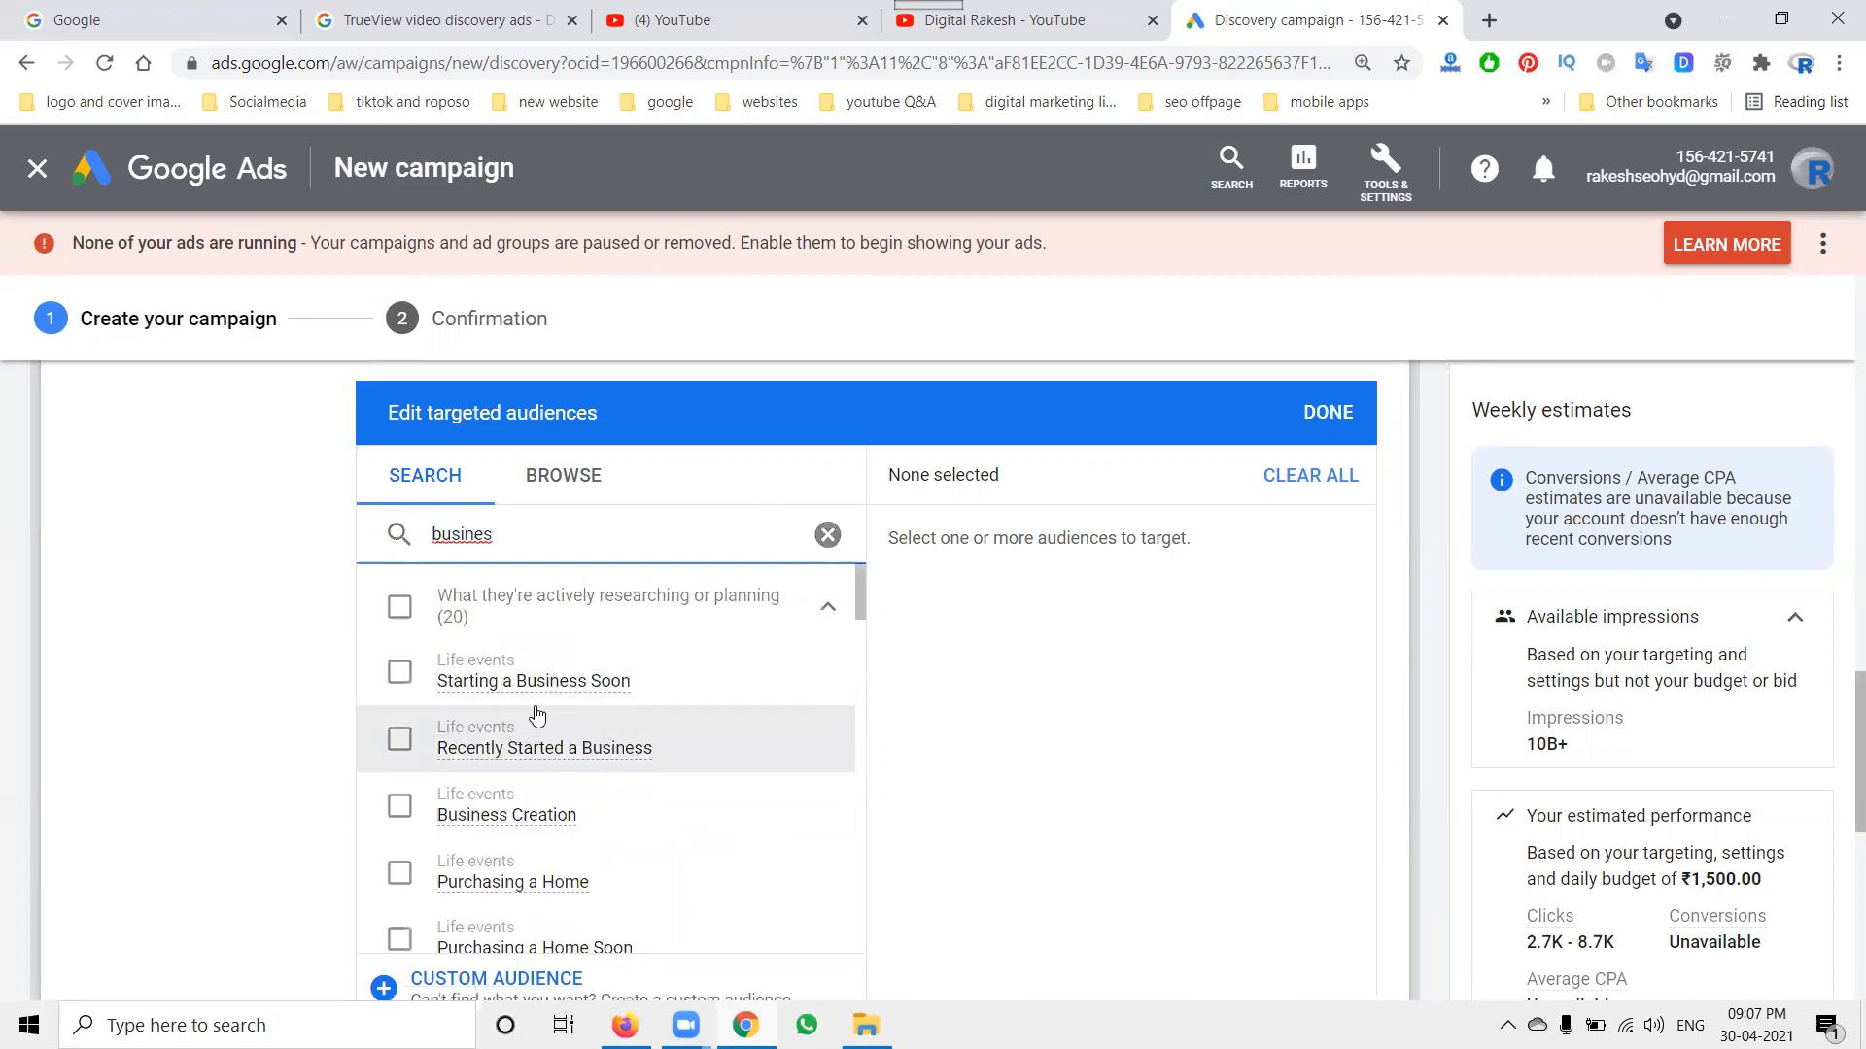
{"action": "left_click", "coordinate": [819, 538]}
{"action": "left_click", "coordinate": [822, 537]}
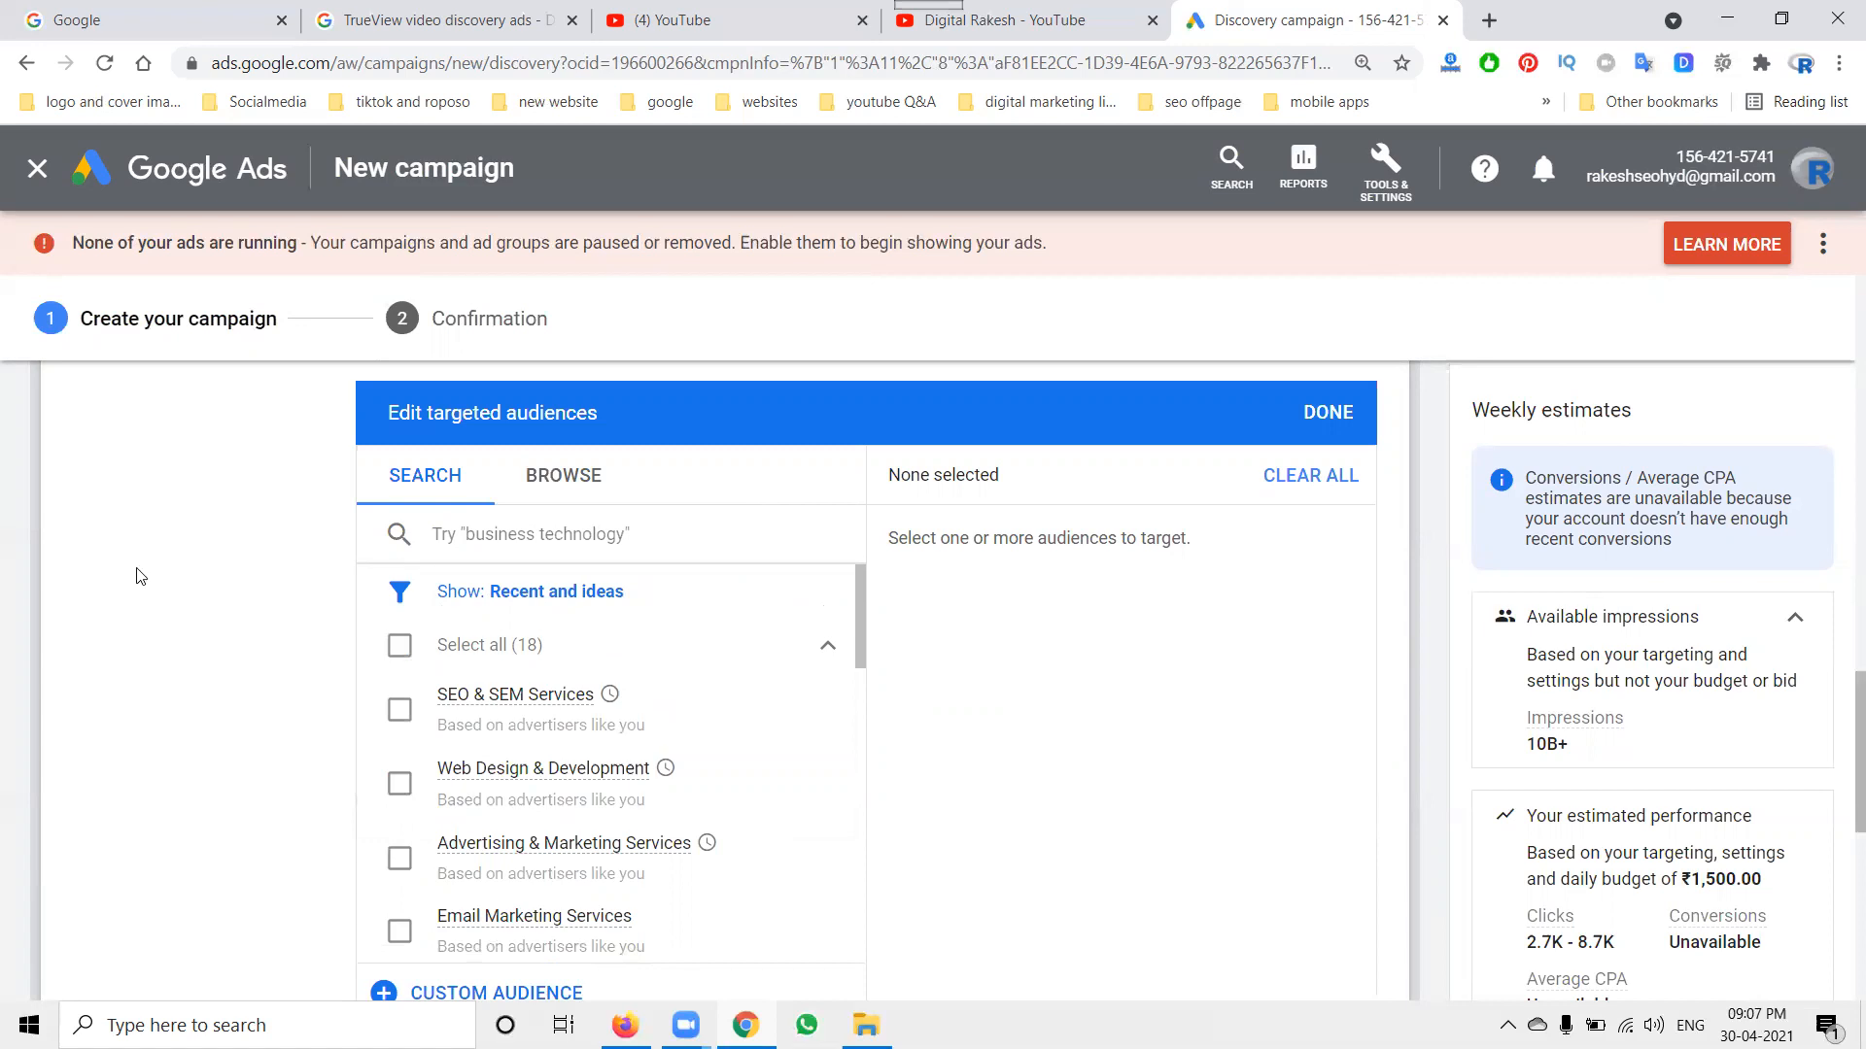
Exclude ages 45 - 54, 55 - 64 and 65+ and the Unknown options for gender, age, parental status and household income from the targeted demographics.
{"action": "scroll", "coordinate": [140, 576], "scroll_direction": "down", "scroll_amount": 5}
{"action": "scroll", "coordinate": [167, 553], "scroll_direction": "up", "scroll_amount": 3}
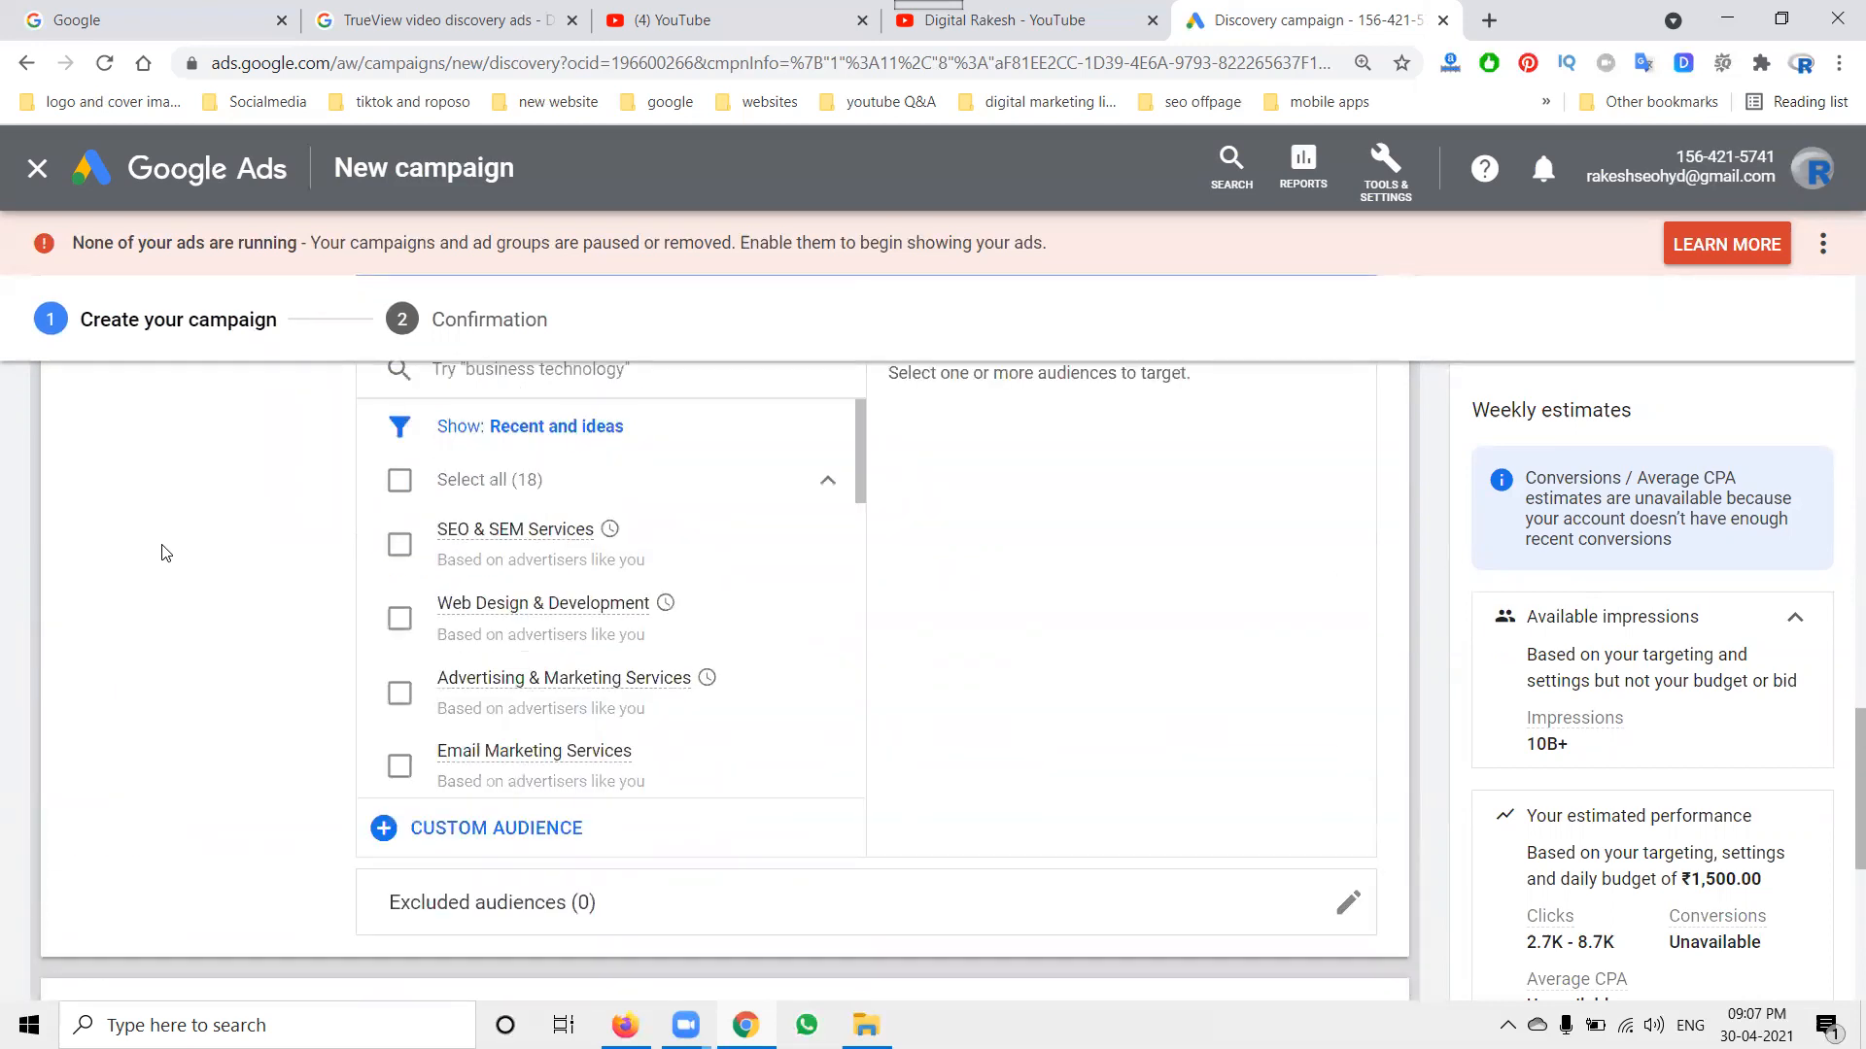
{"action": "scroll", "coordinate": [161, 553], "scroll_direction": "up", "scroll_amount": 5}
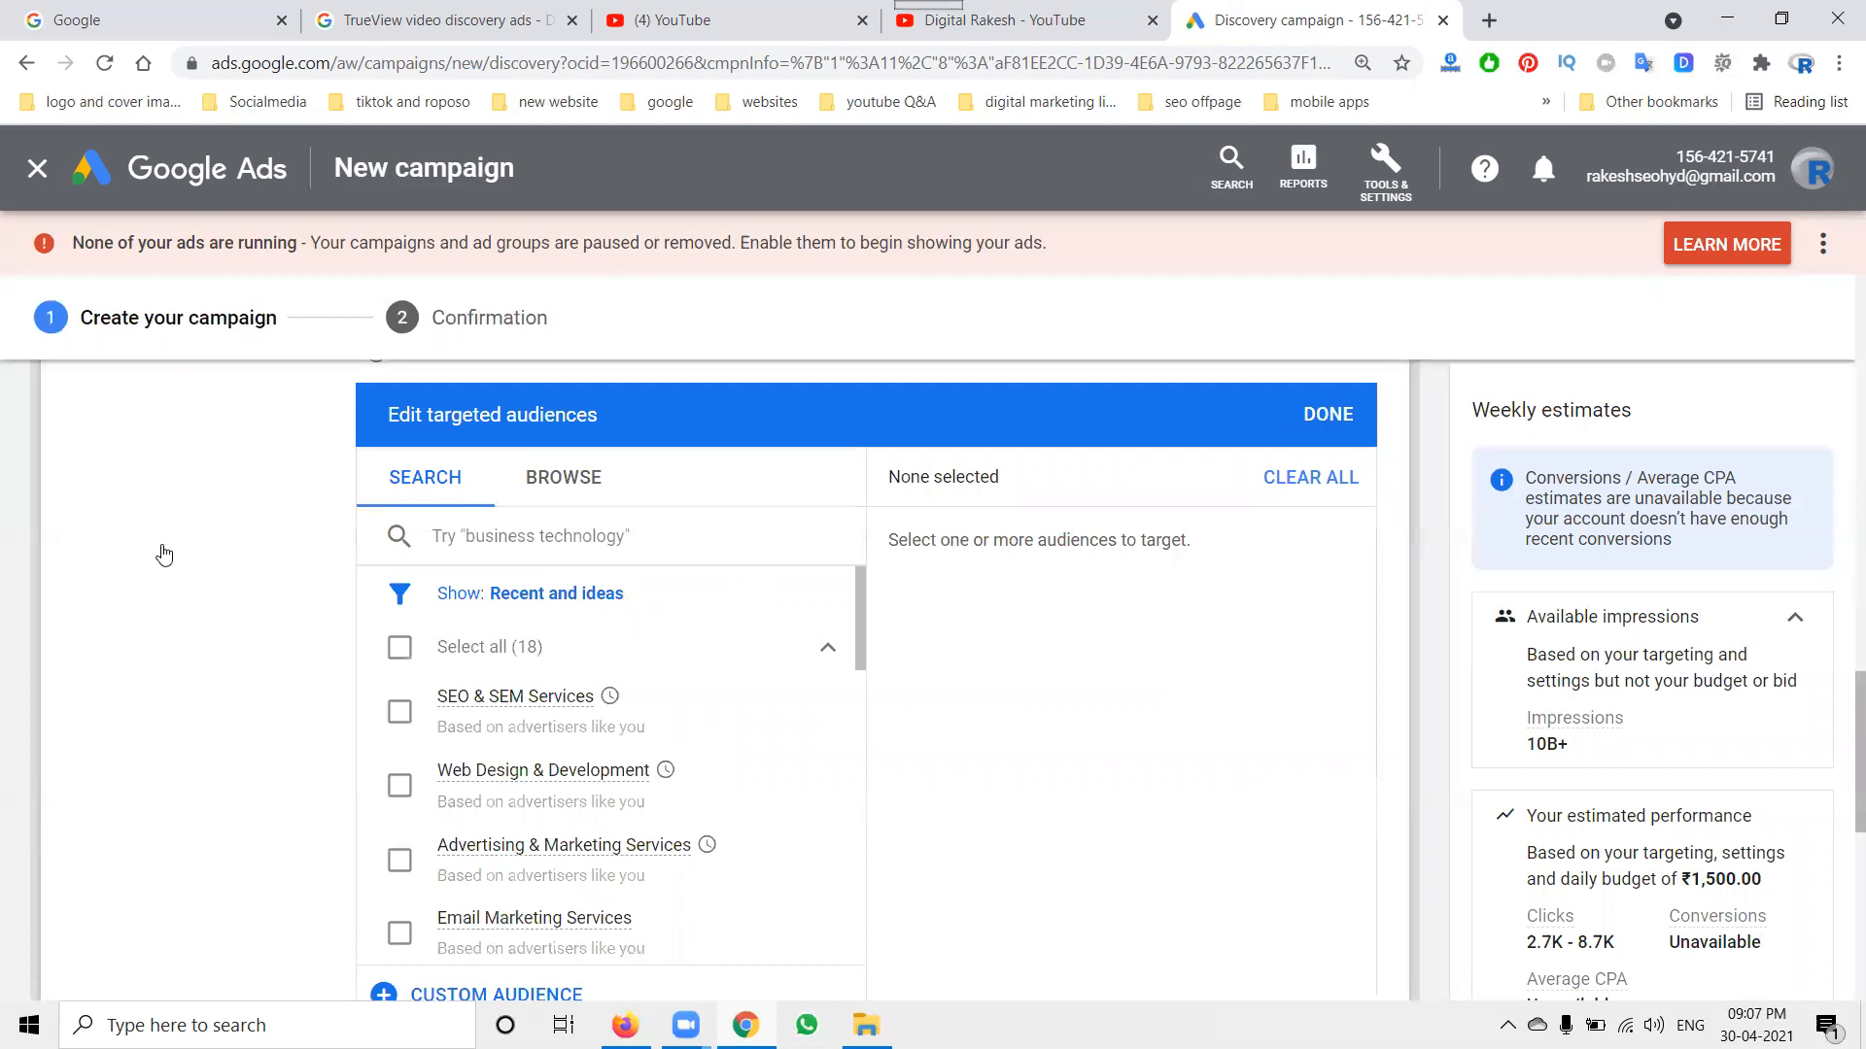
{"action": "scroll", "coordinate": [161, 553], "scroll_direction": "down", "scroll_amount": 5}
{"action": "scroll", "coordinate": [161, 553], "scroll_direction": "down", "scroll_amount": 5}
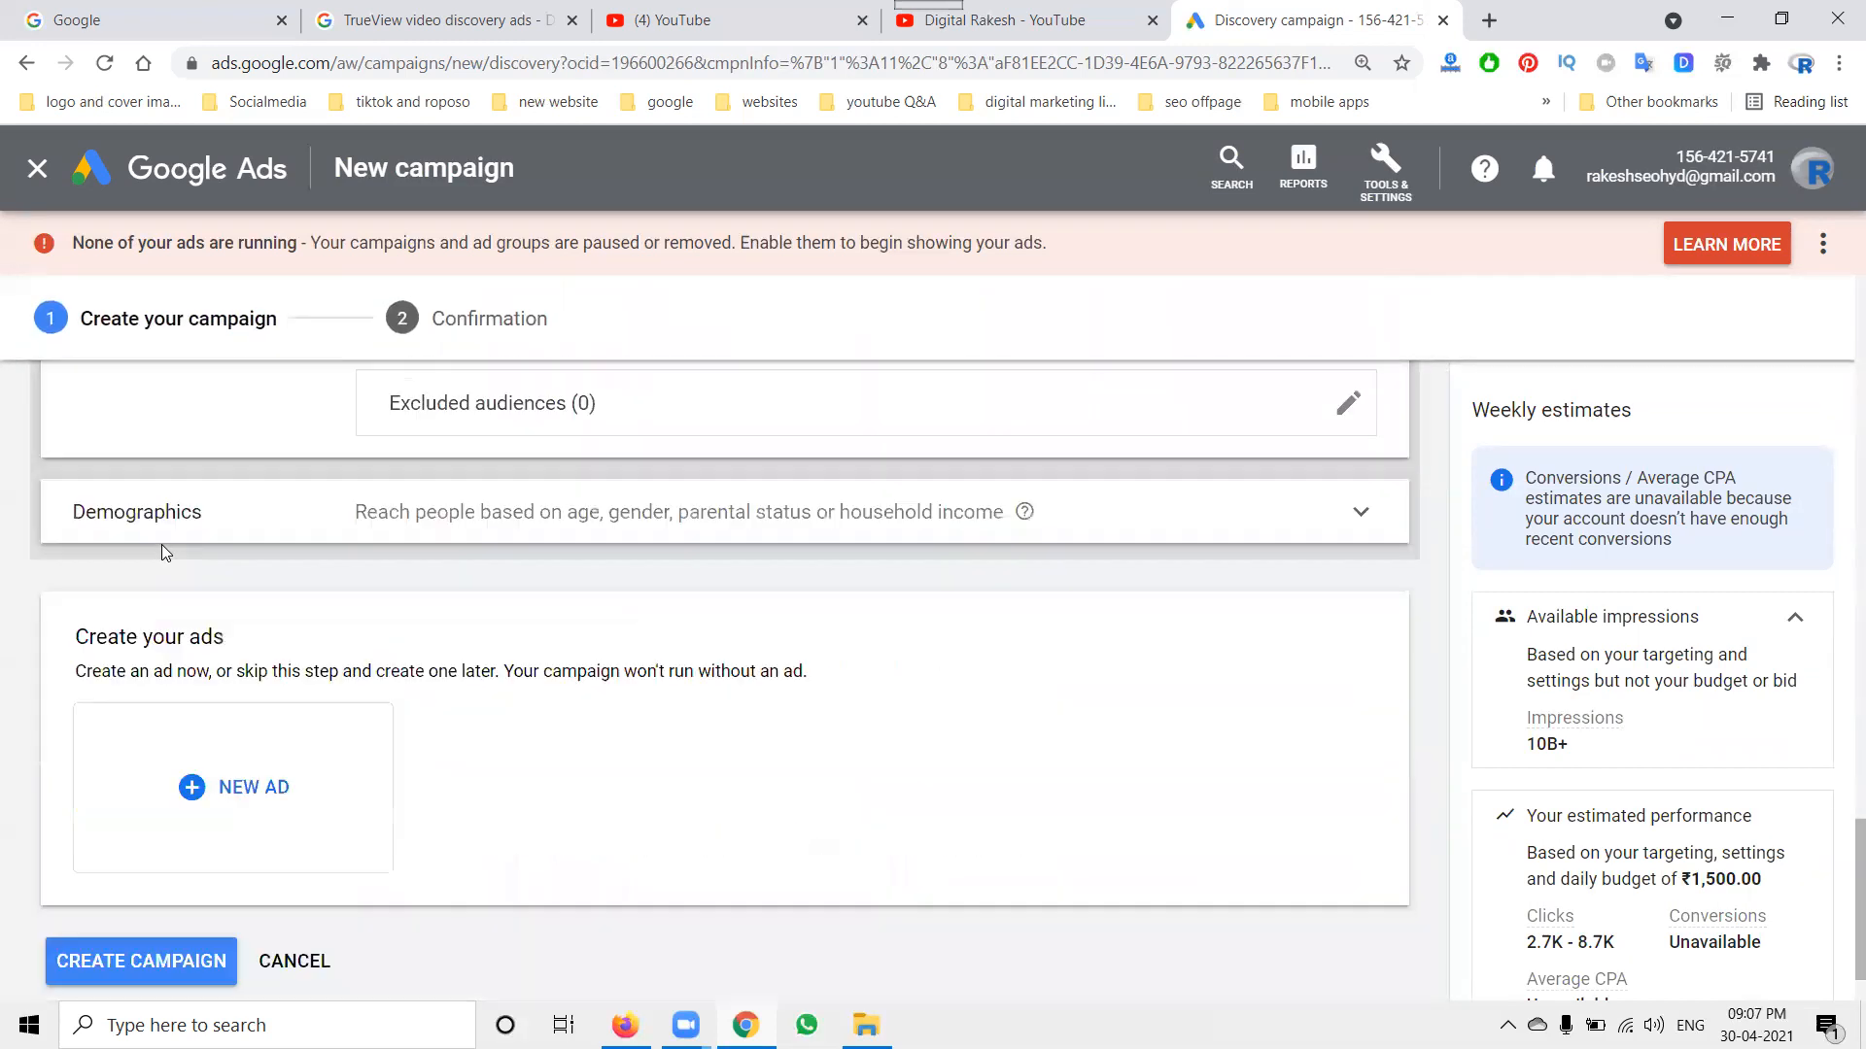
{"action": "left_click", "coordinate": [470, 530]}
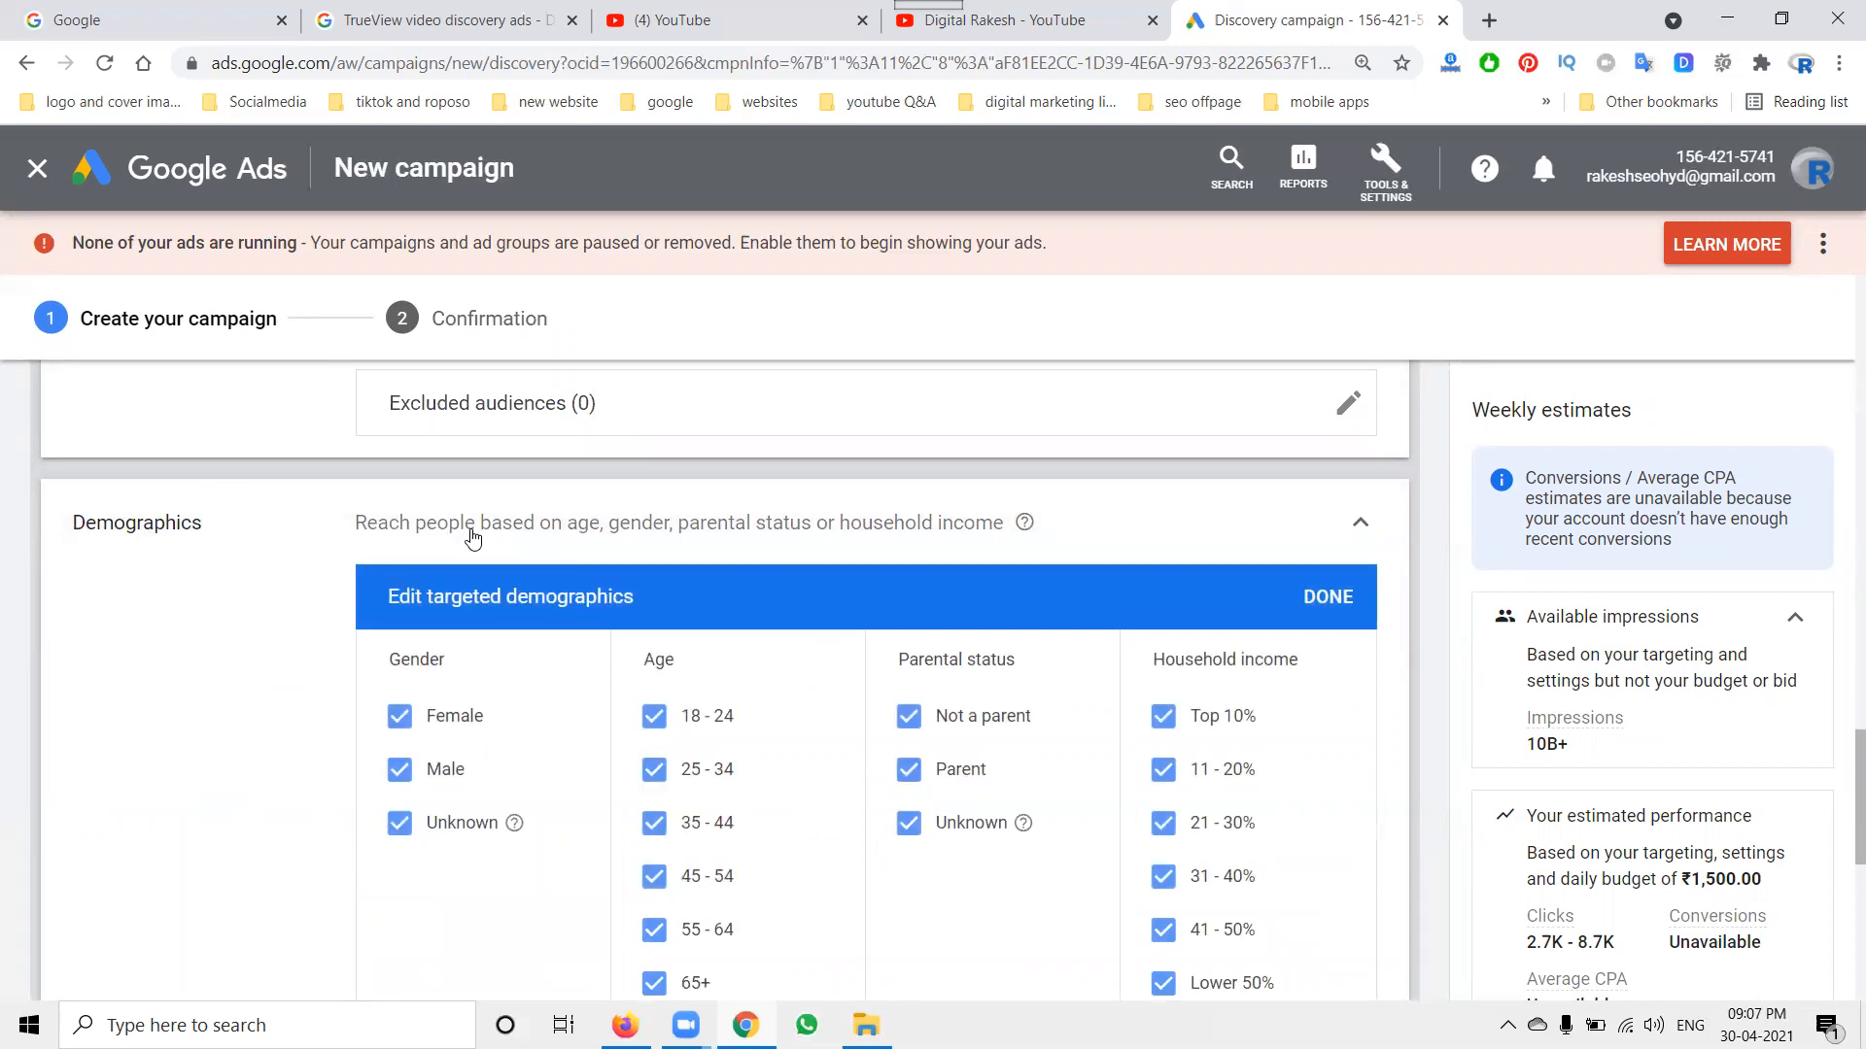
{"action": "scroll", "coordinate": [632, 632], "scroll_direction": "down", "scroll_amount": 3}
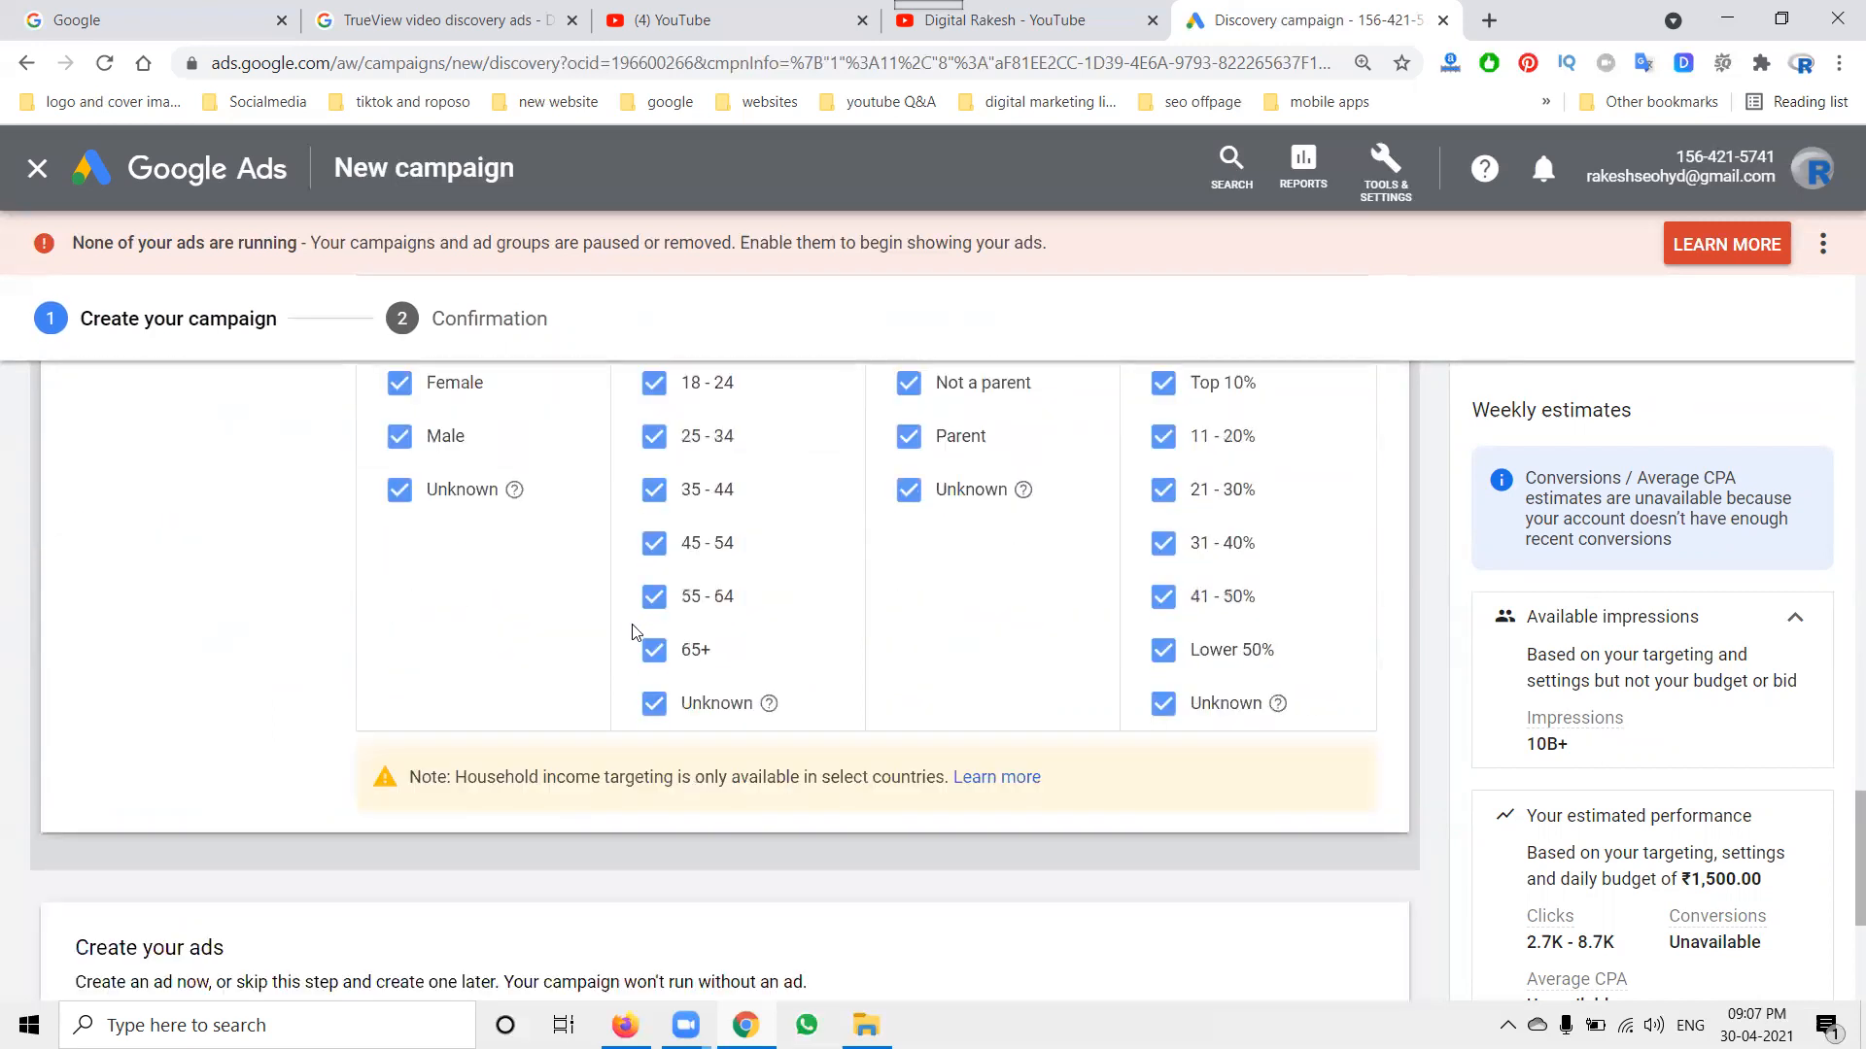
{"action": "left_click", "coordinate": [654, 703]}
{"action": "left_click", "coordinate": [654, 649]}
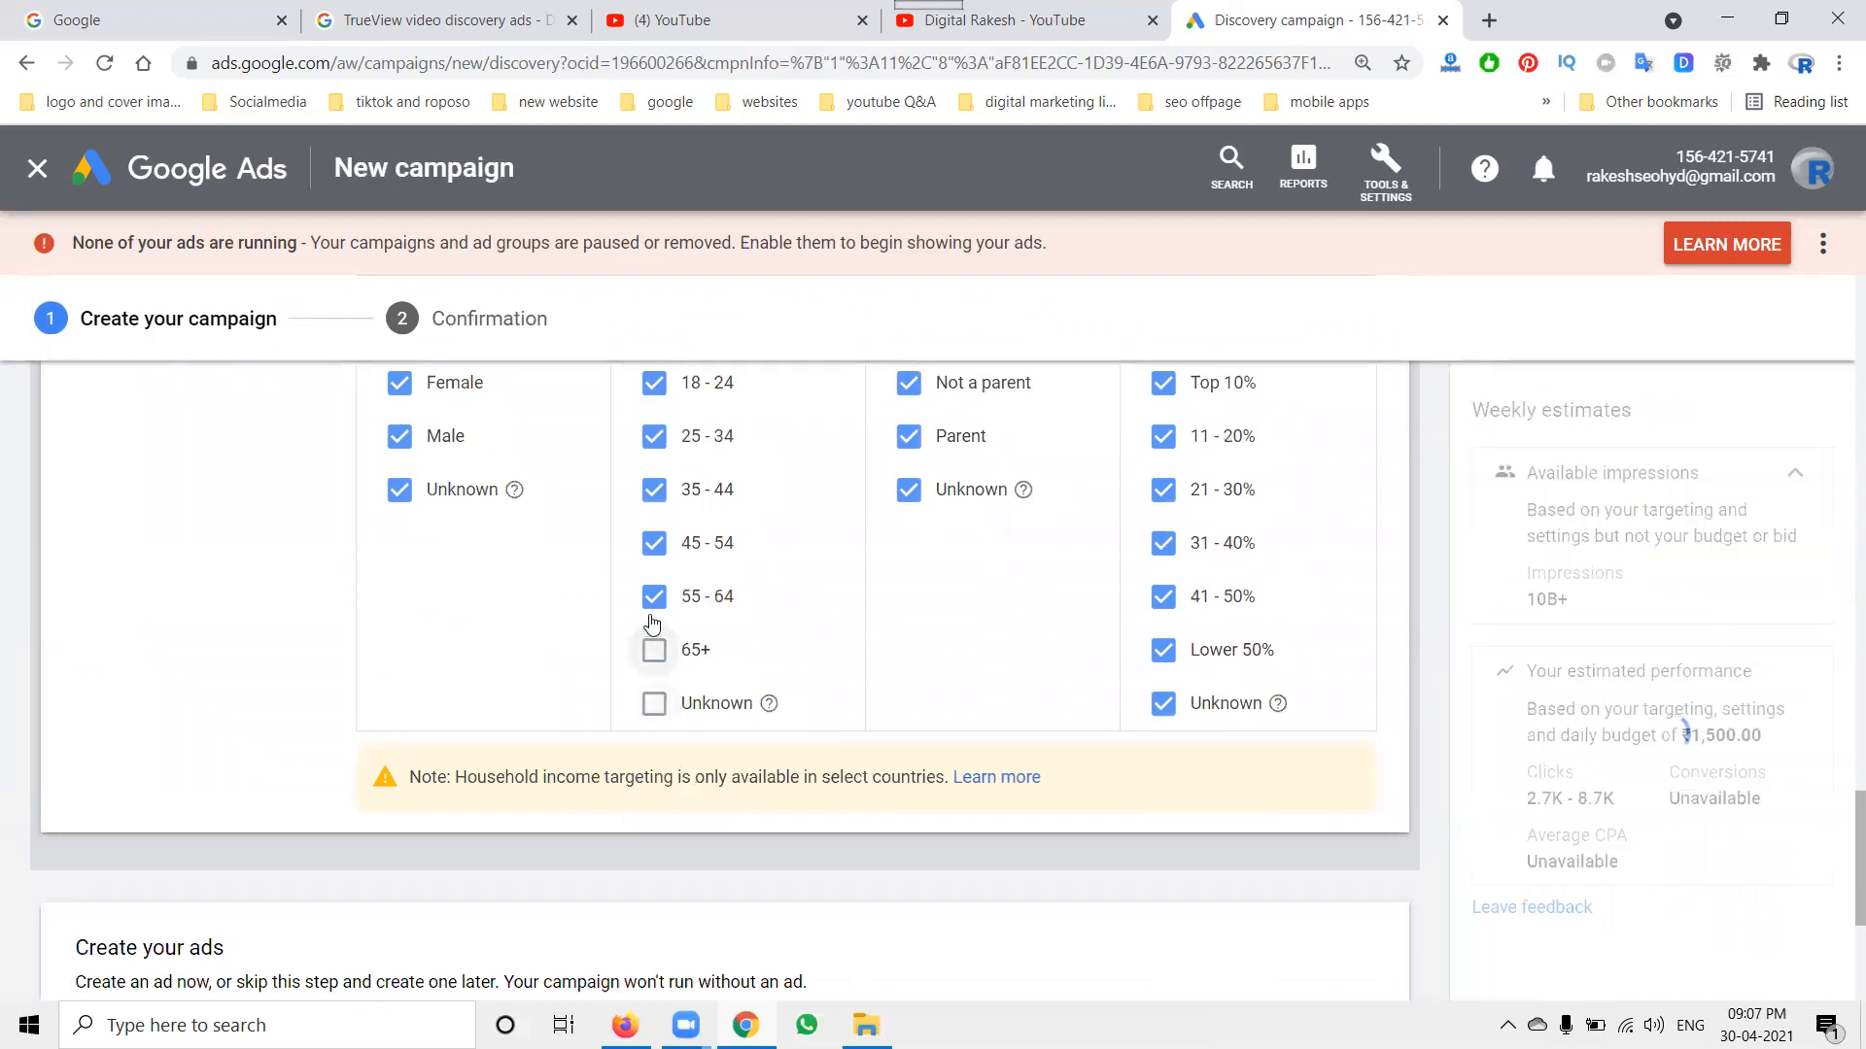
{"action": "left_click", "coordinate": [653, 596]}
{"action": "left_click", "coordinate": [399, 490]}
{"action": "left_click", "coordinate": [695, 540]}
{"action": "left_click", "coordinate": [909, 490]}
{"action": "left_click", "coordinate": [1165, 707]}
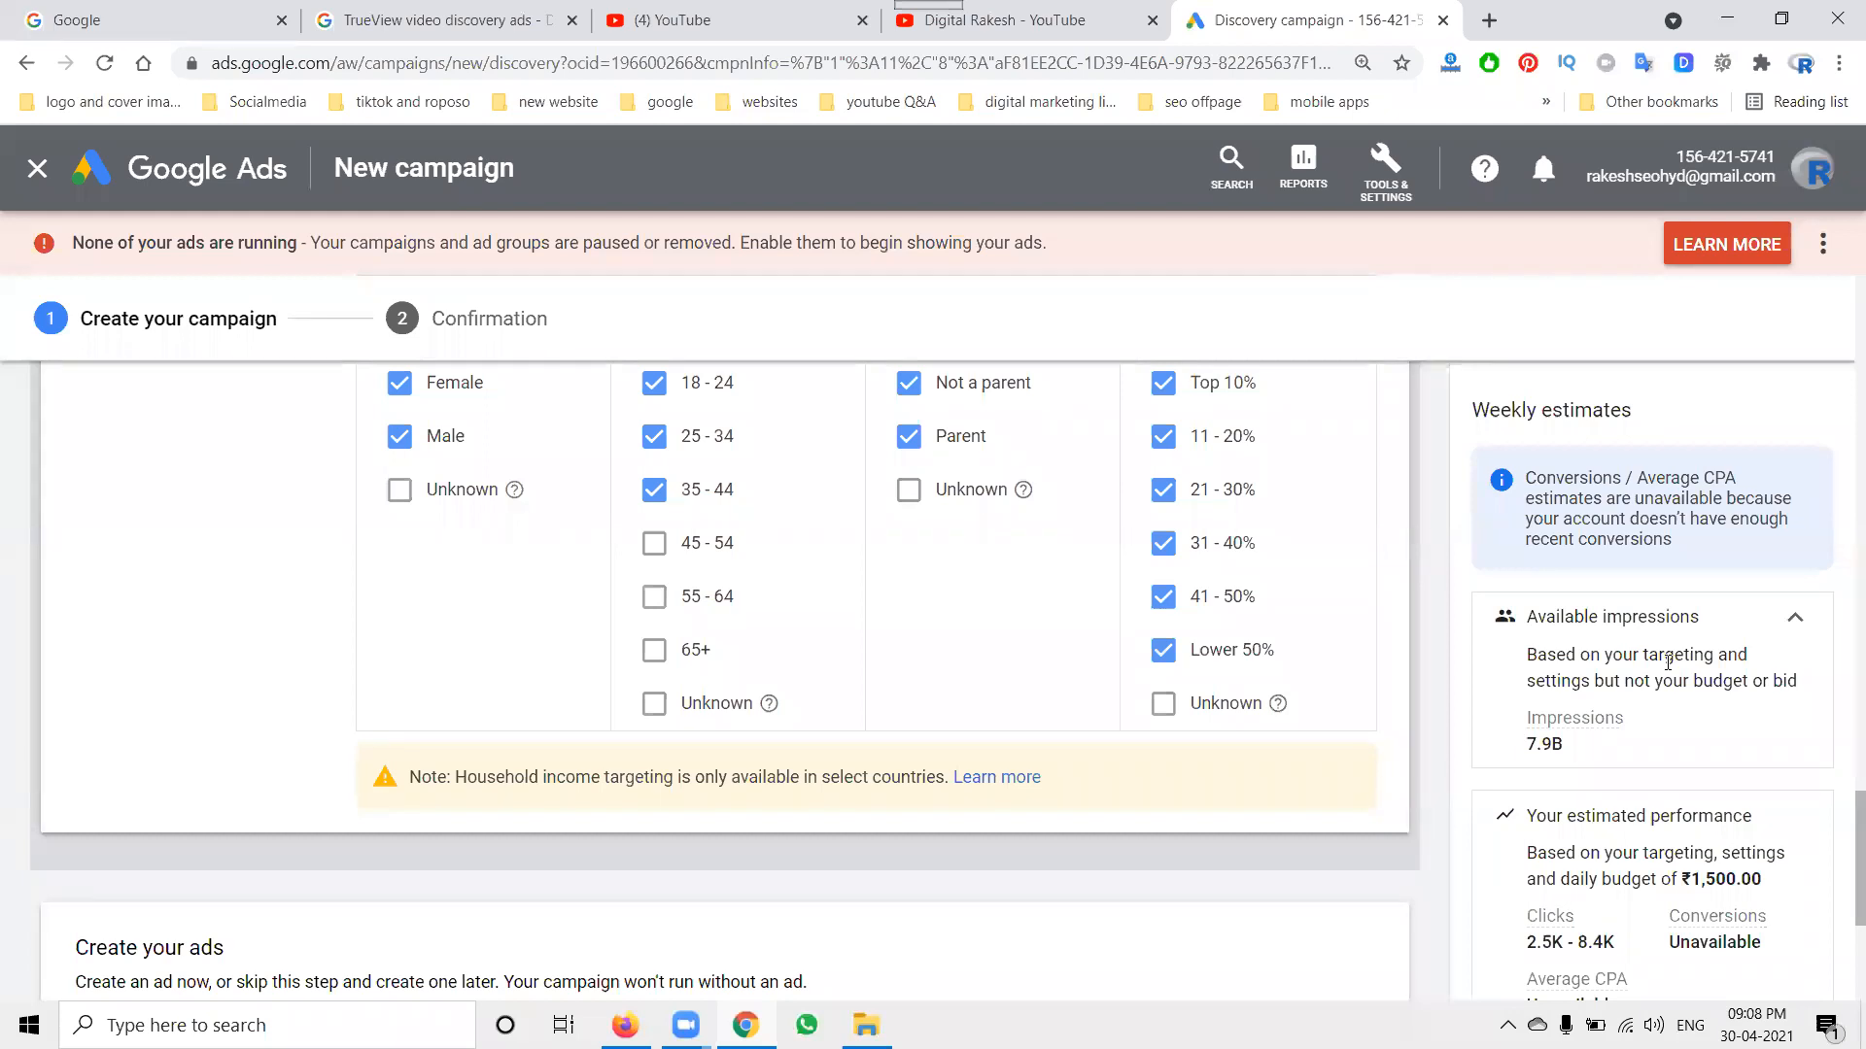
Review the discovery ad examples in the Google image results for video discovery ad, and return to the Google Ads campaign.
{"action": "scroll", "coordinate": [651, 761], "scroll_direction": "down", "scroll_amount": 4}
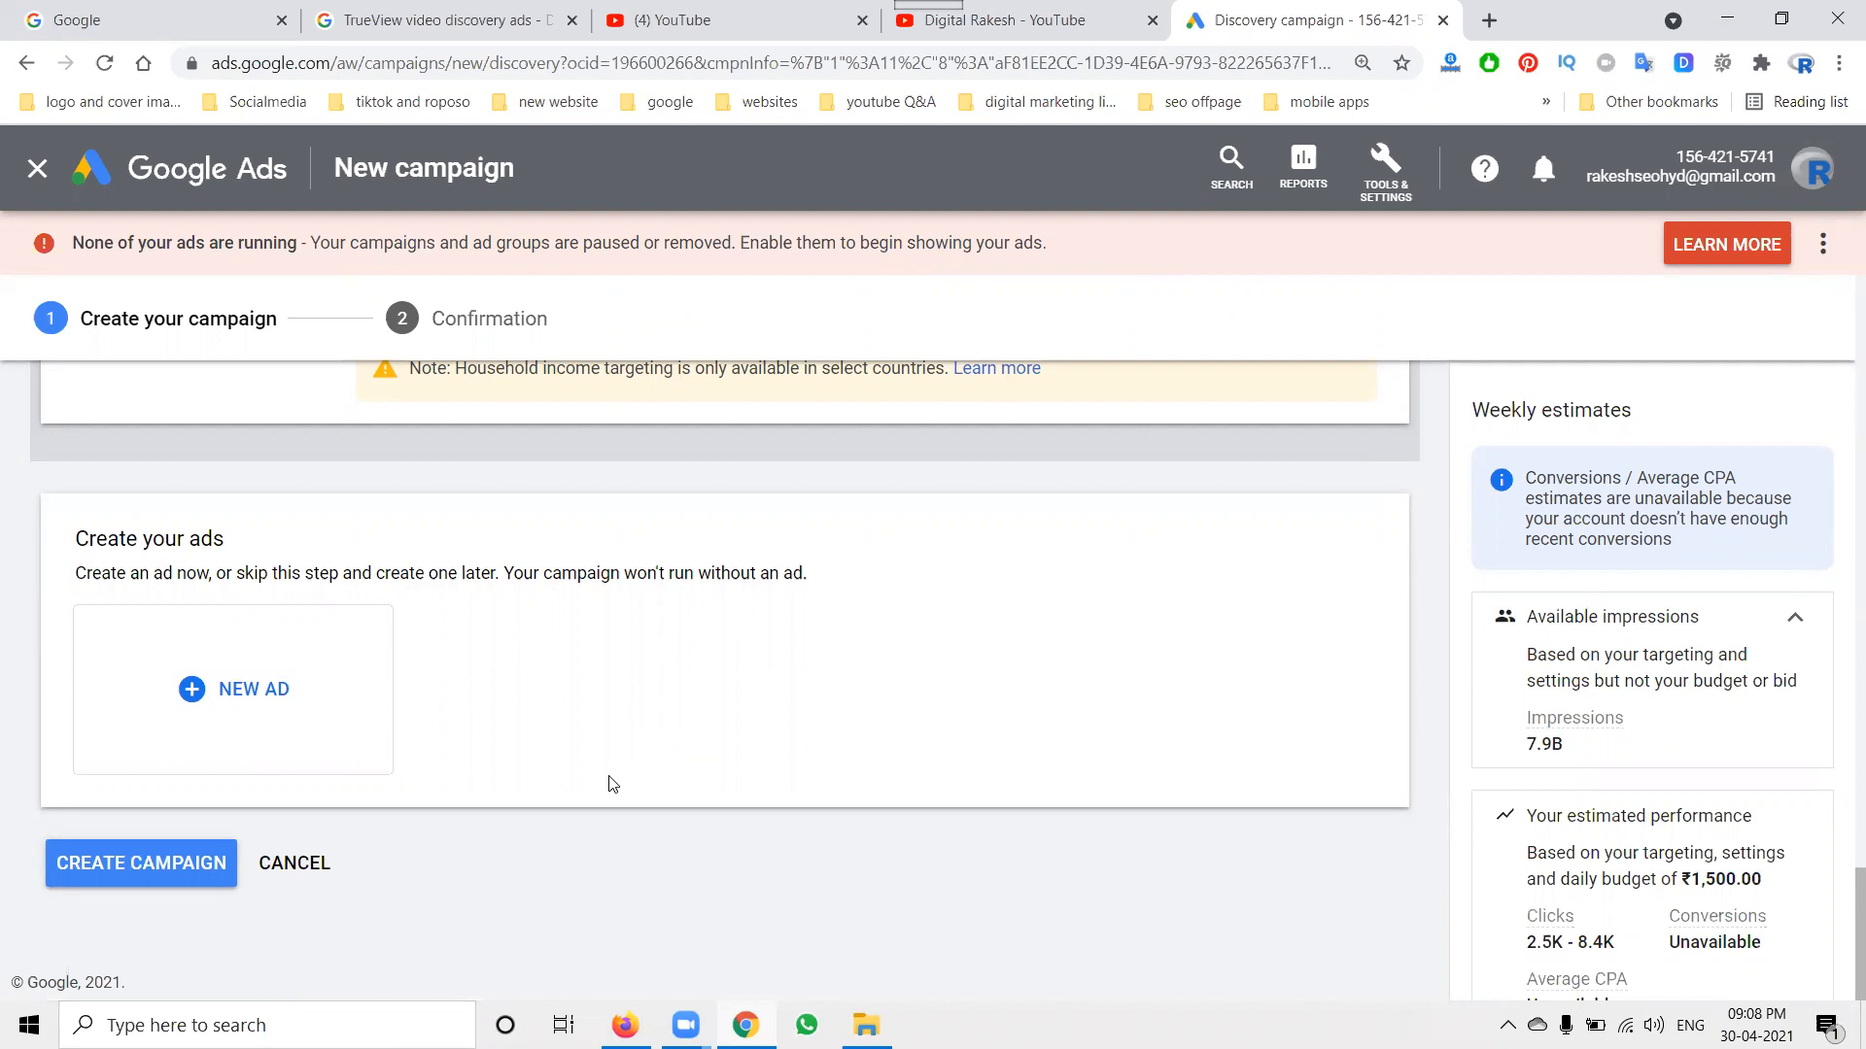
{"action": "left_click", "coordinate": [63, 15]}
{"action": "left_click", "coordinate": [21, 64]}
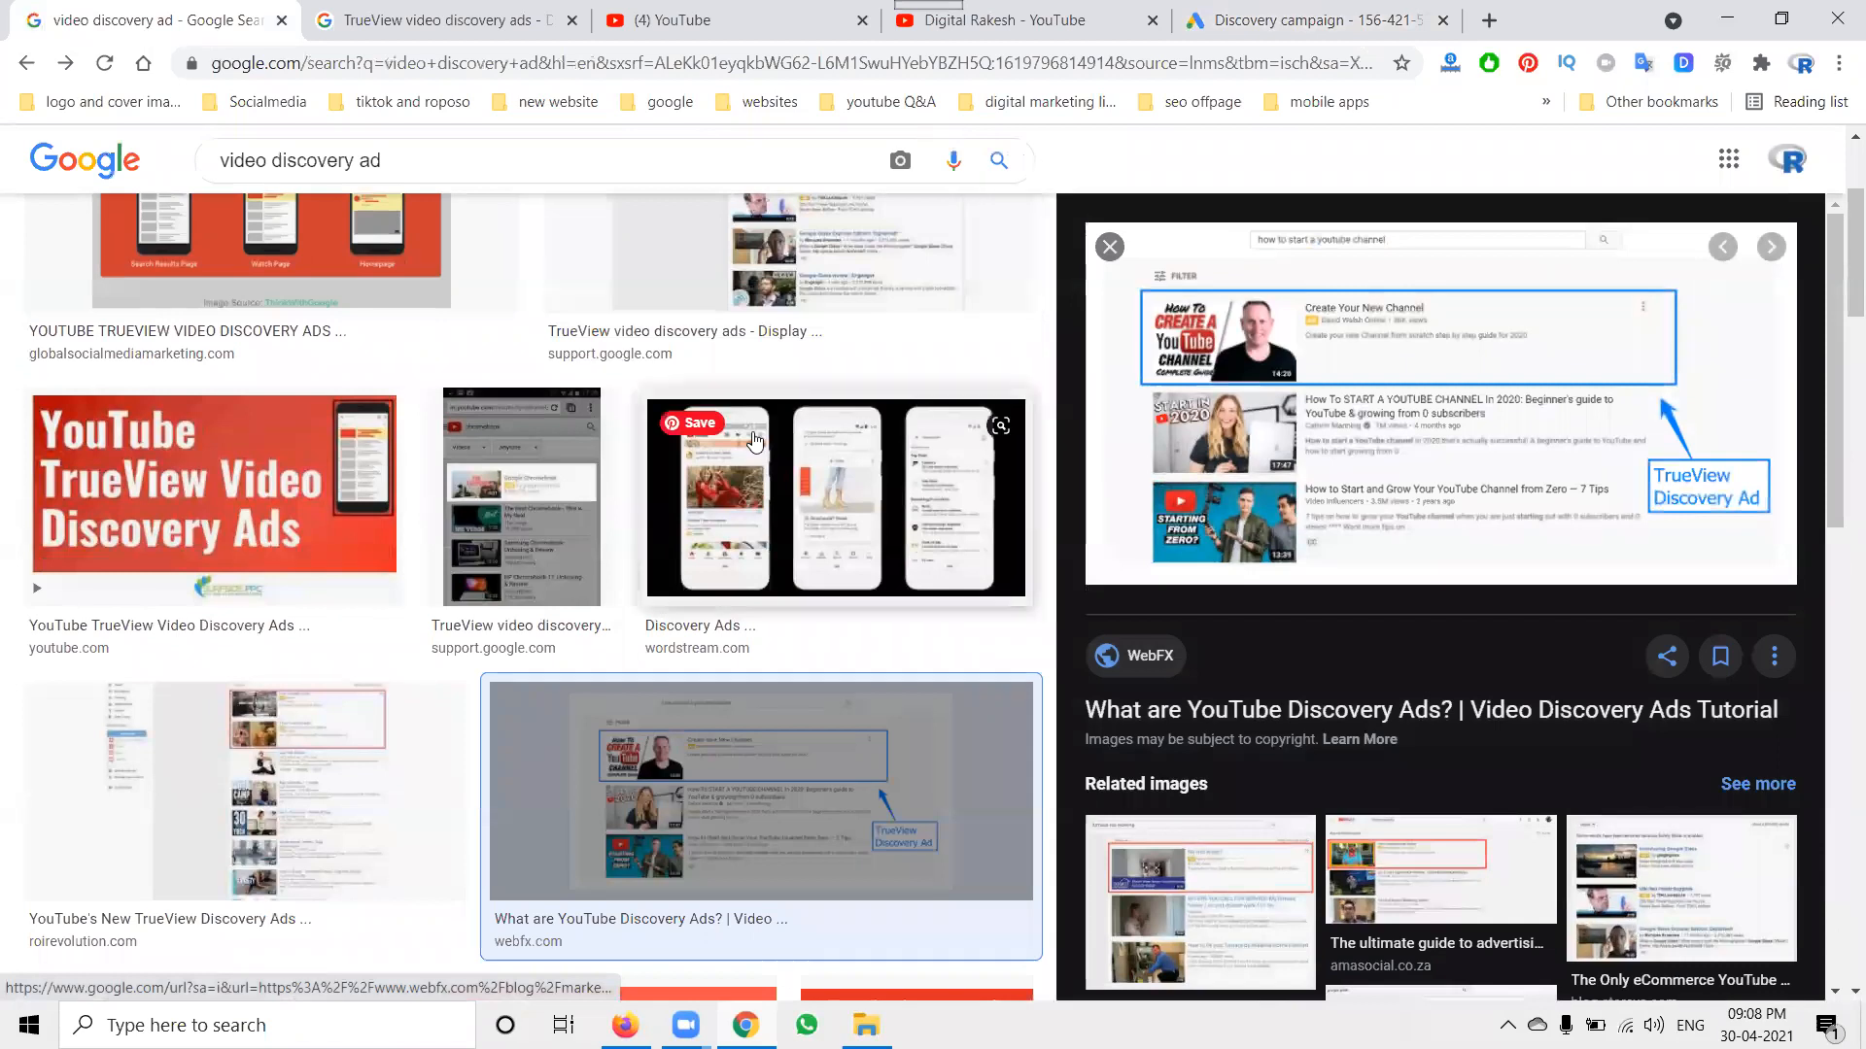
{"action": "mouse_move", "coordinate": [723, 422]}
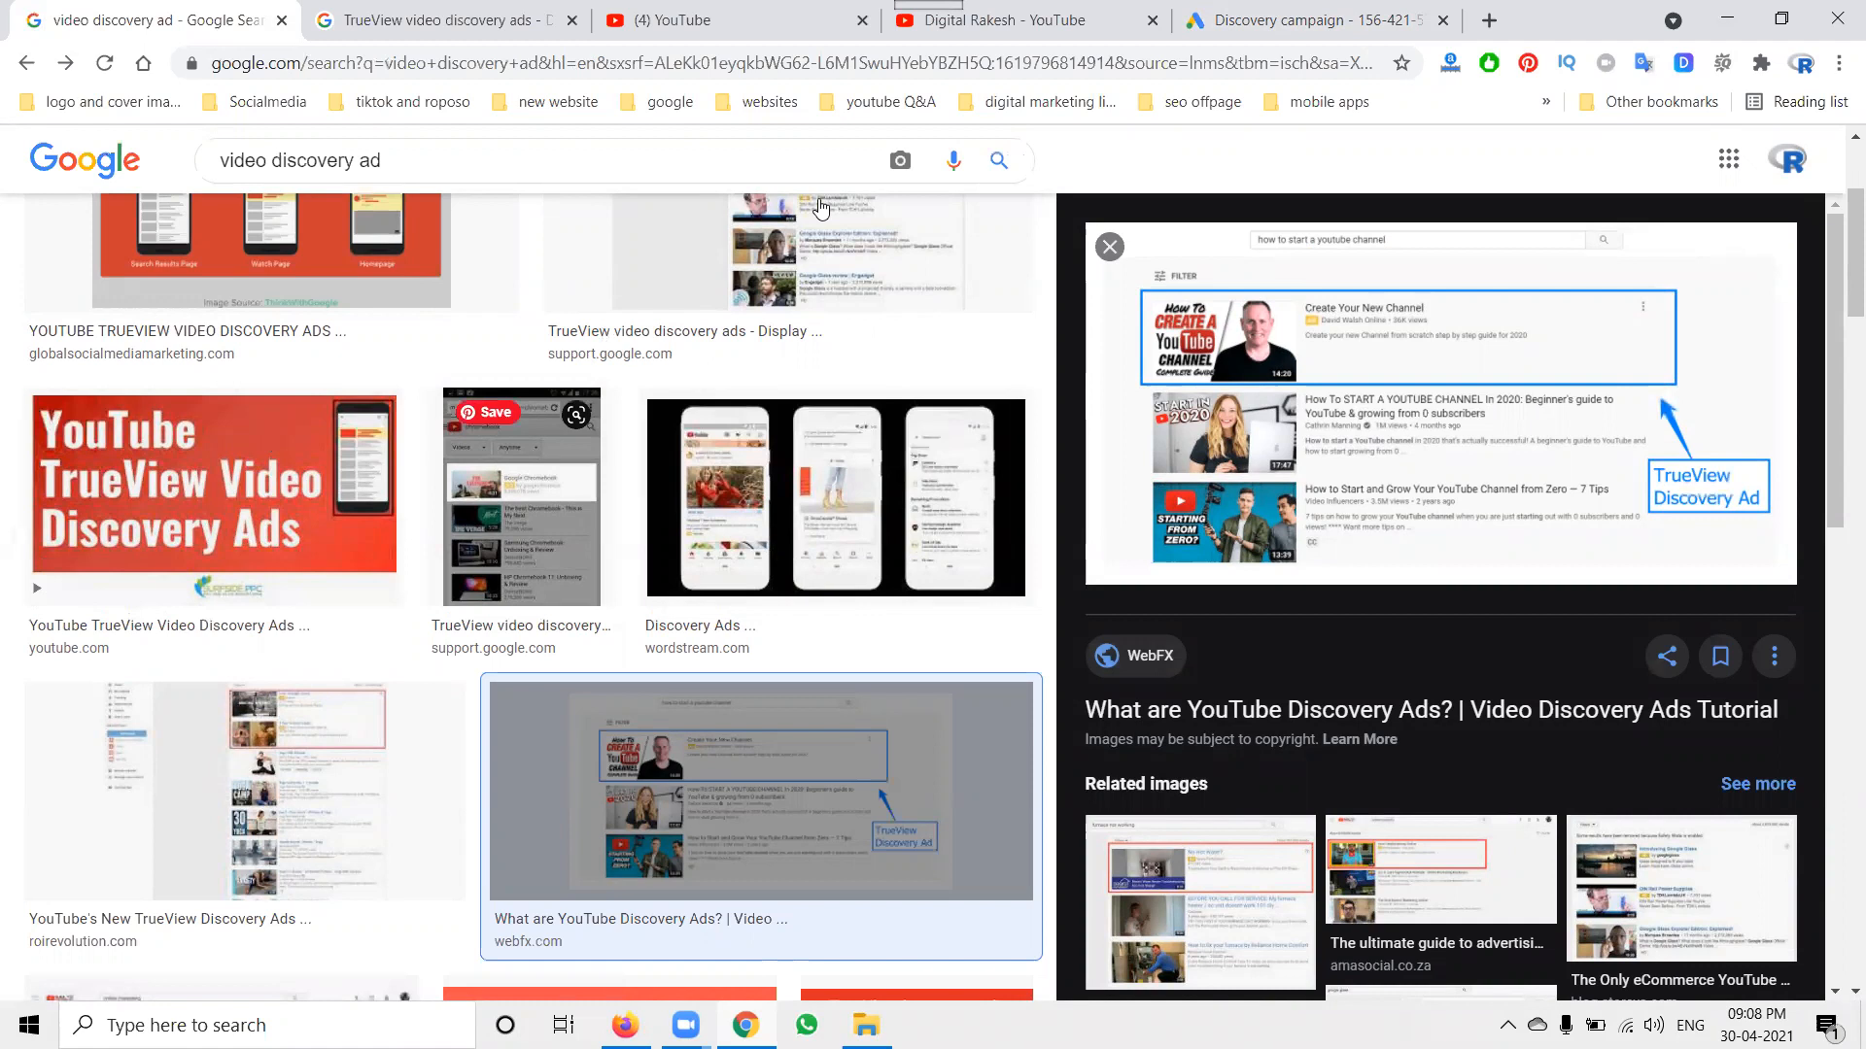
{"action": "left_click", "coordinate": [1292, 19]}
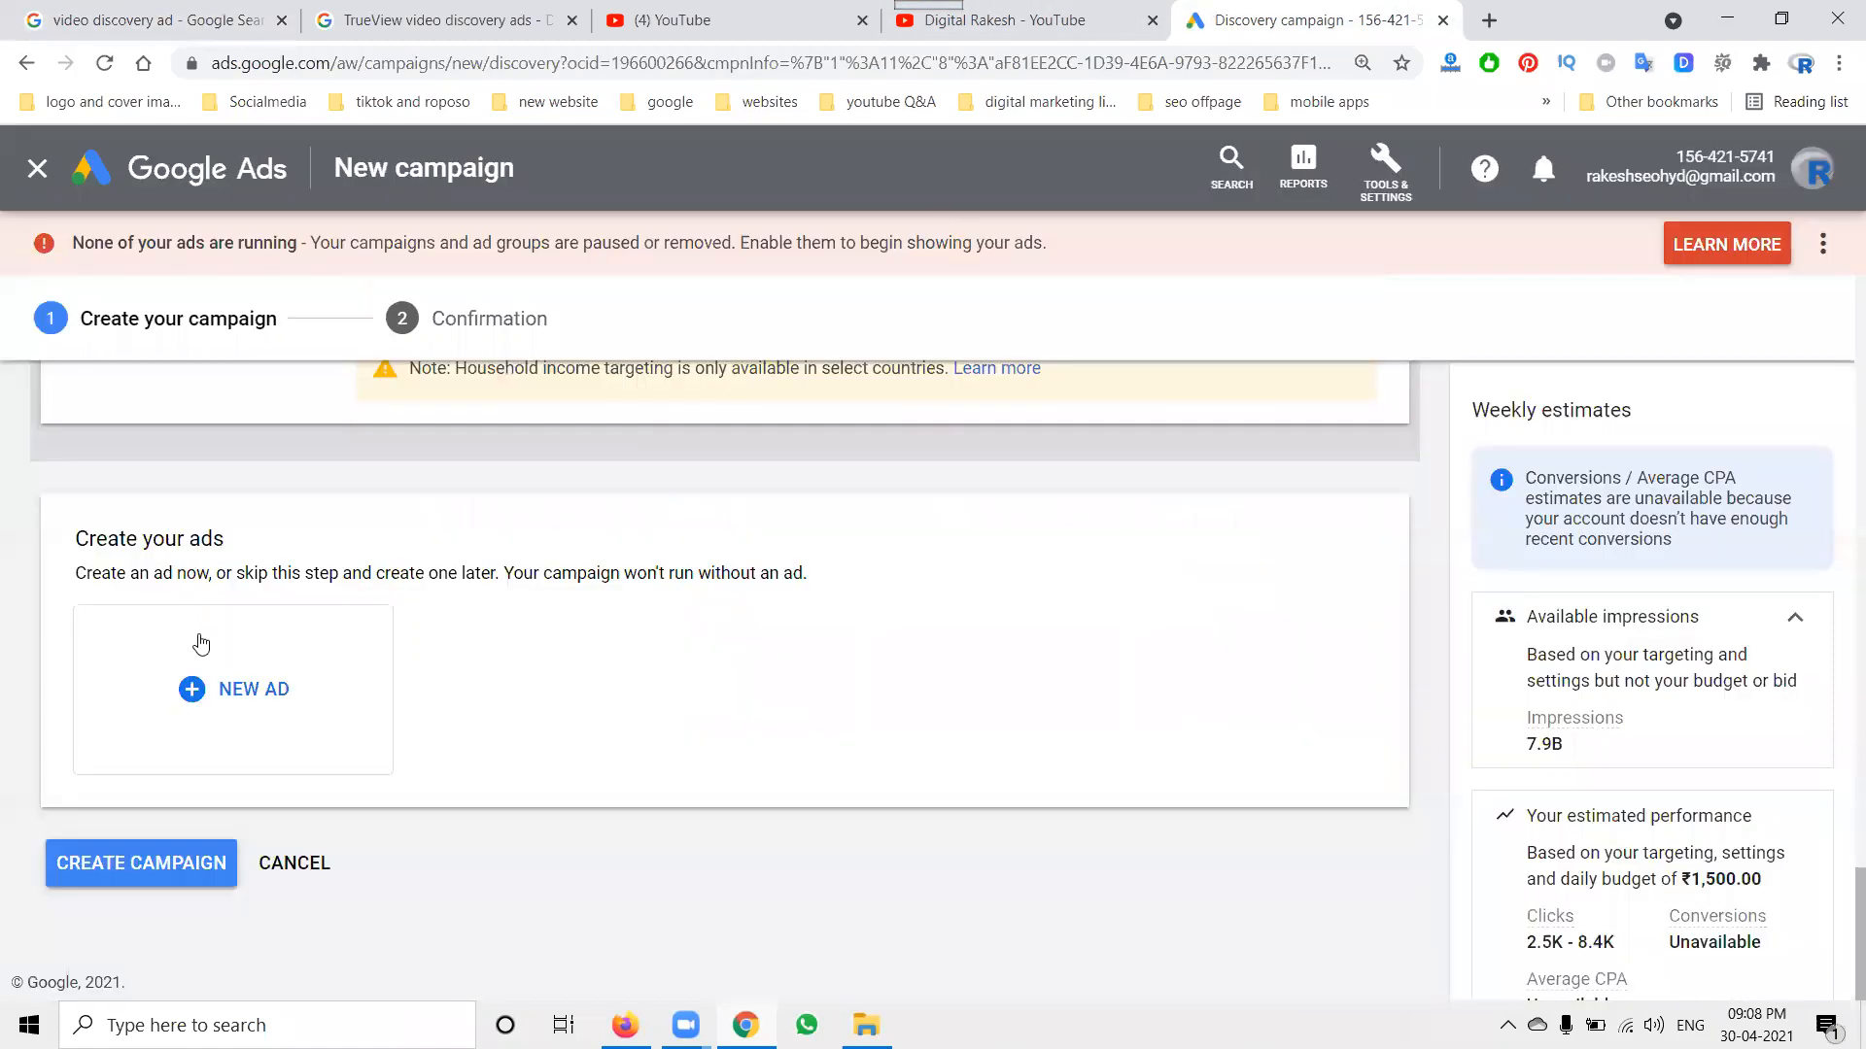
Start a new Discovery ad in the campaign, checking the example ad in the YouTube home feed before choosing the ad type.
{"action": "left_click", "coordinate": [170, 702]}
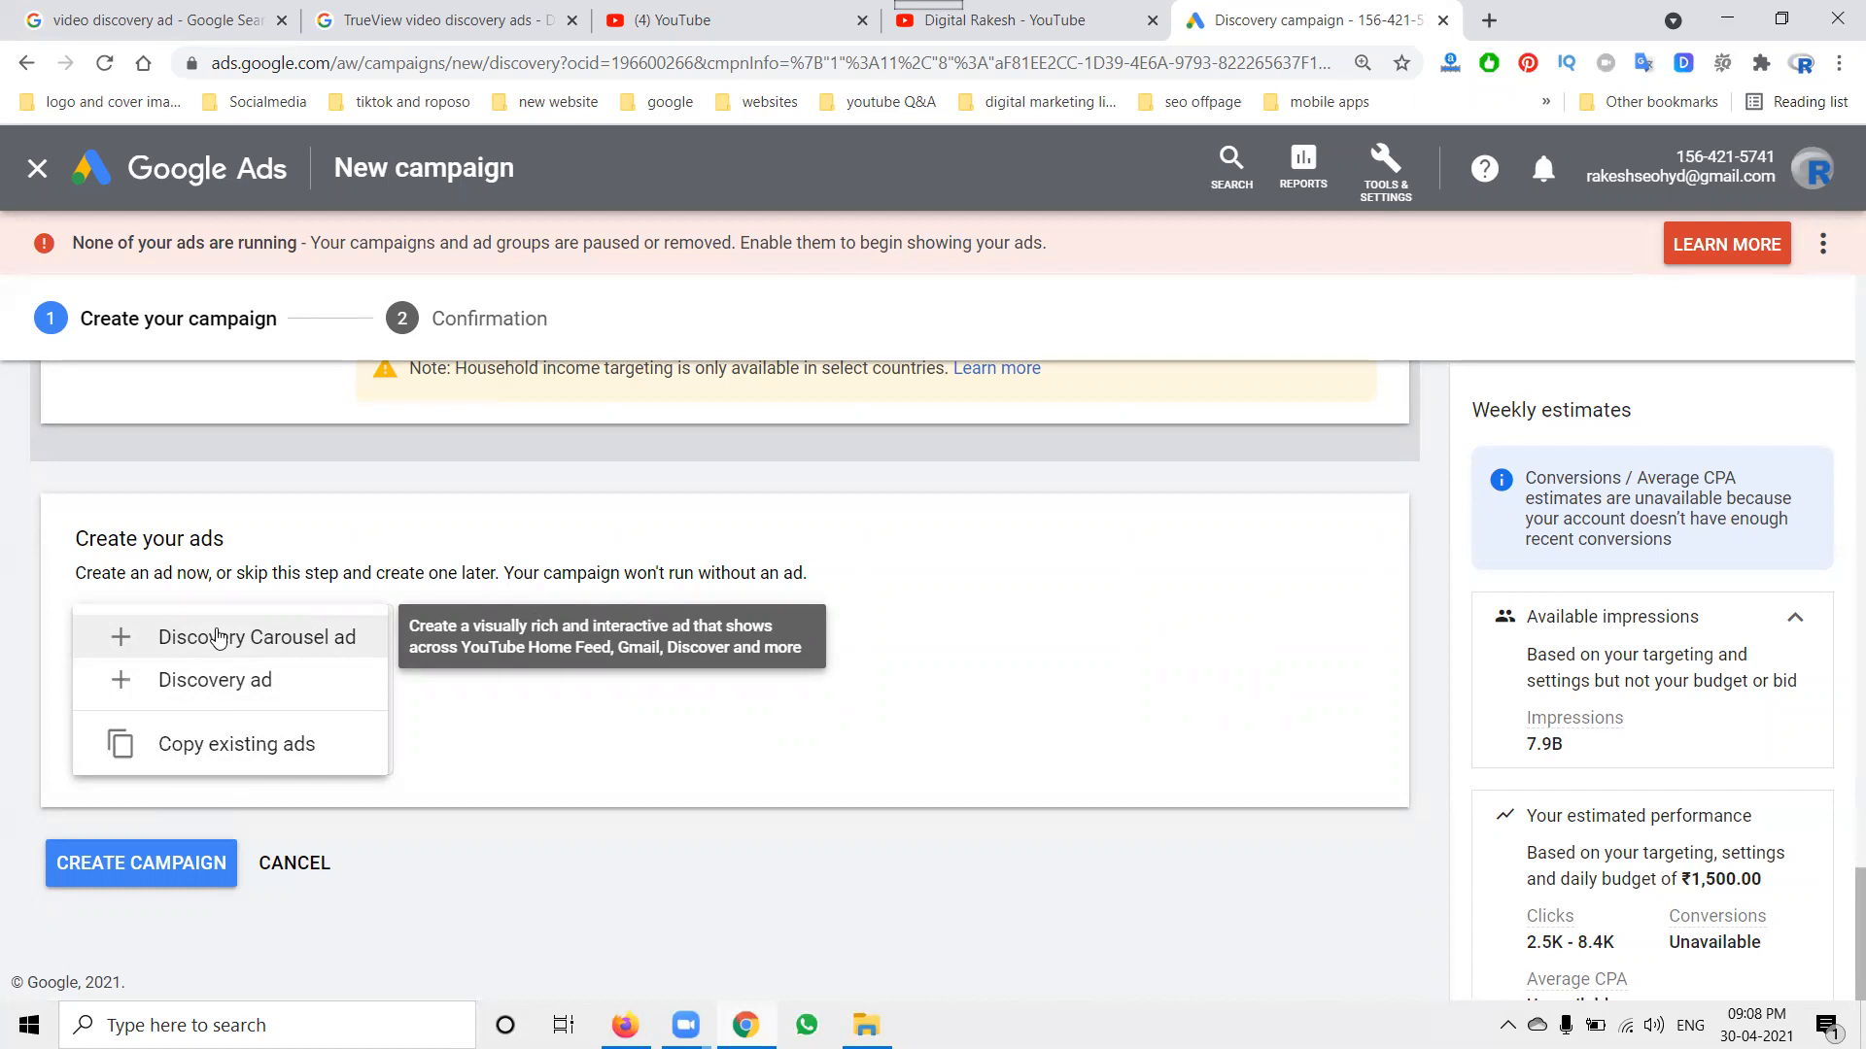
{"action": "left_click", "coordinate": [717, 22]}
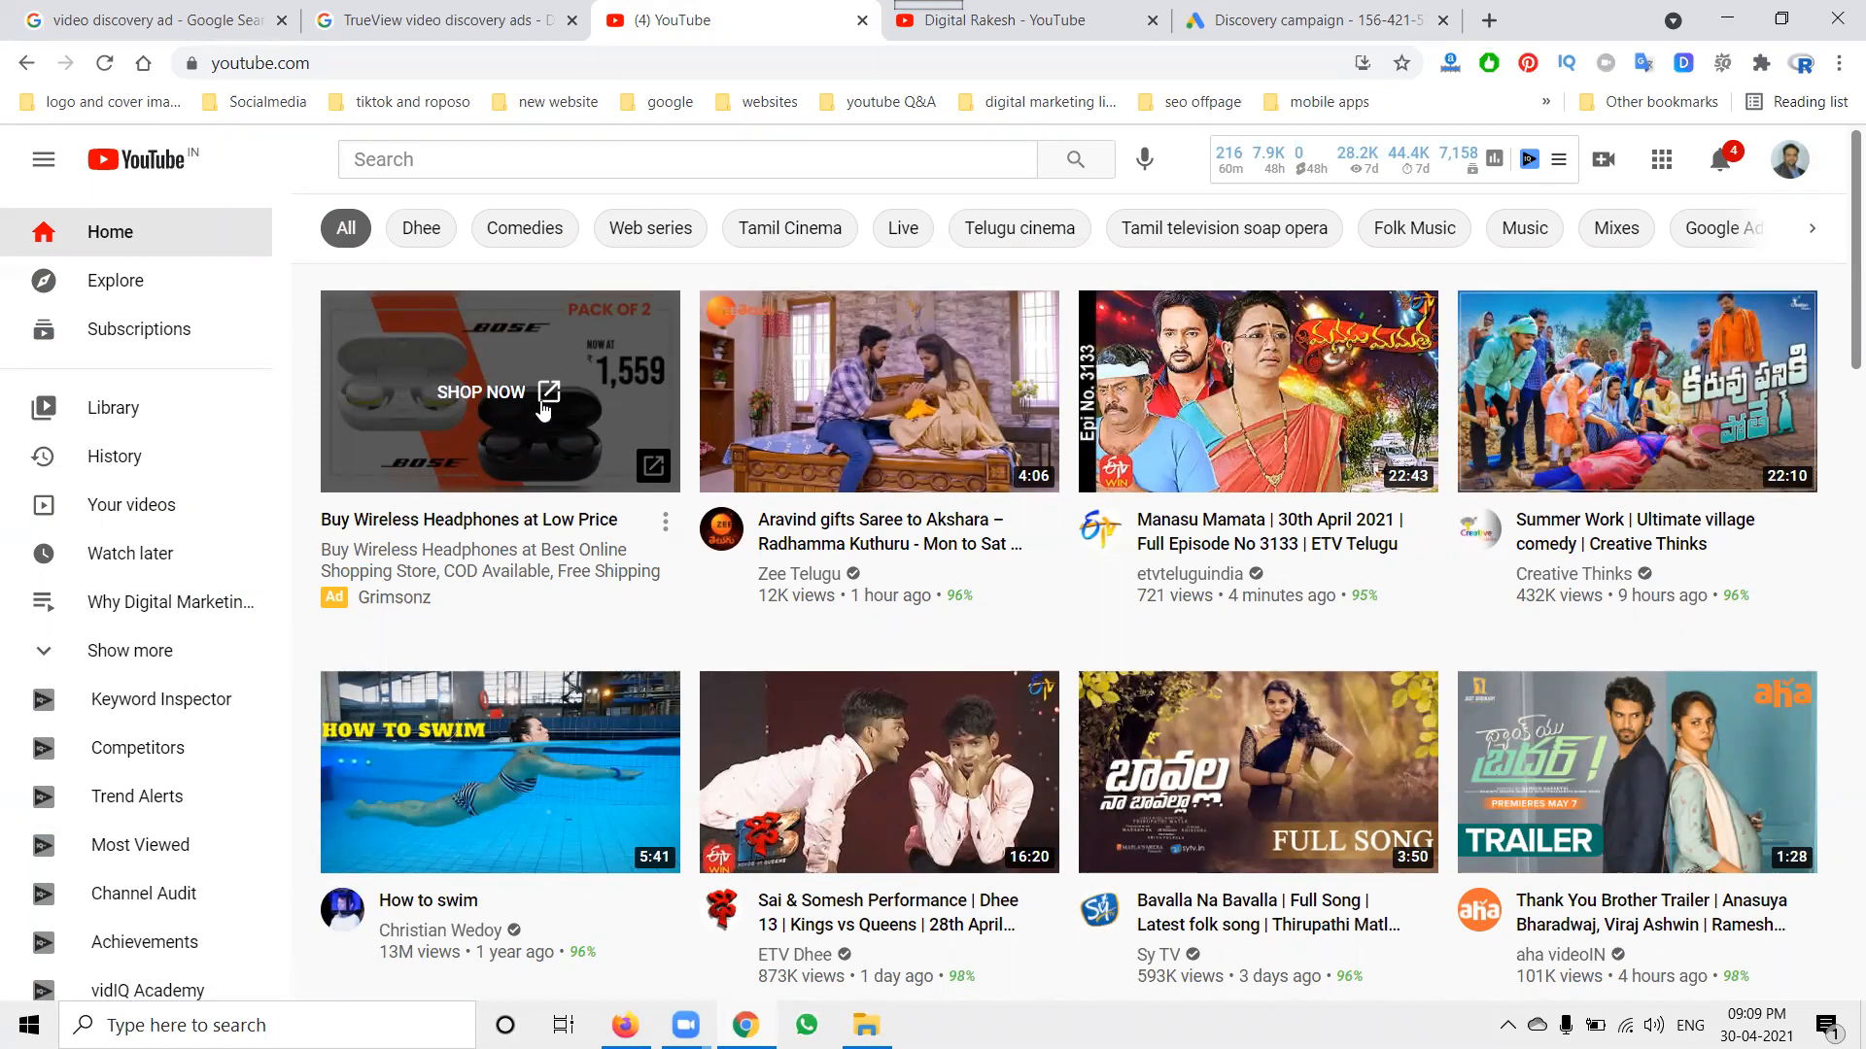
{"action": "left_click", "coordinate": [1324, 10]}
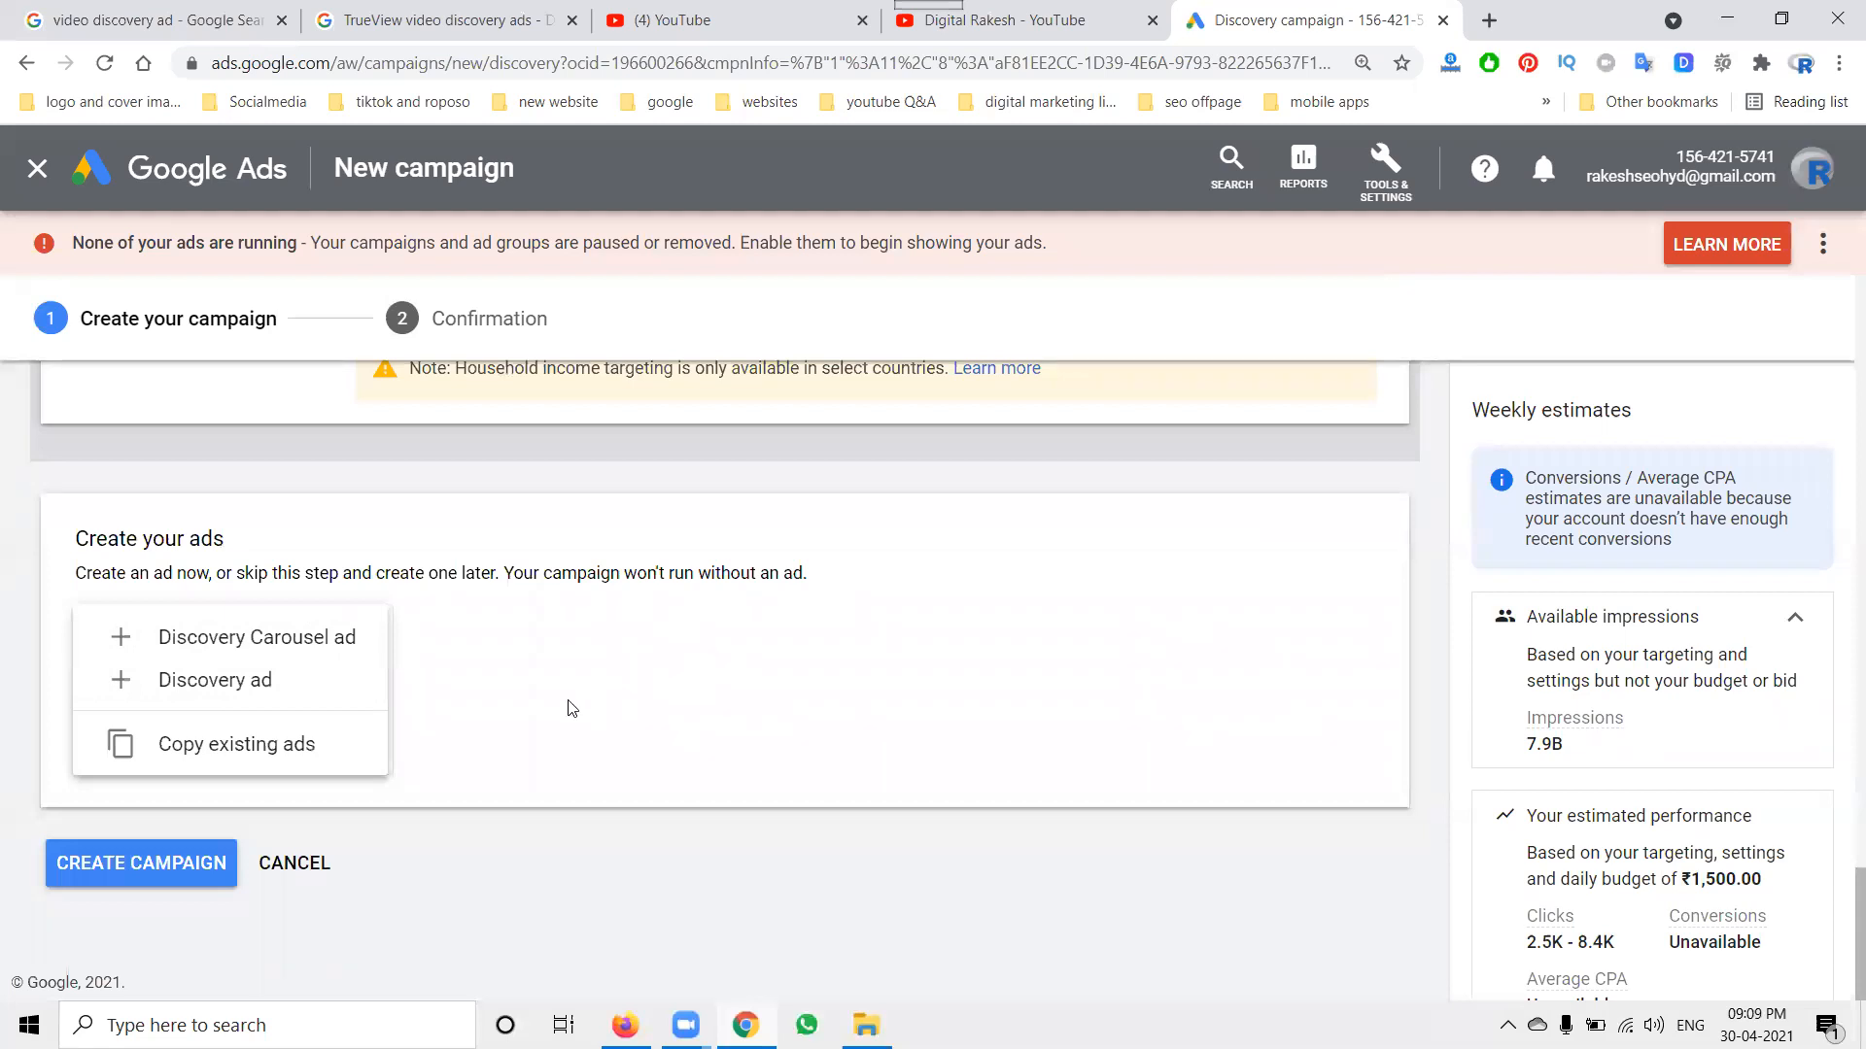
{"action": "left_click", "coordinate": [242, 682]}
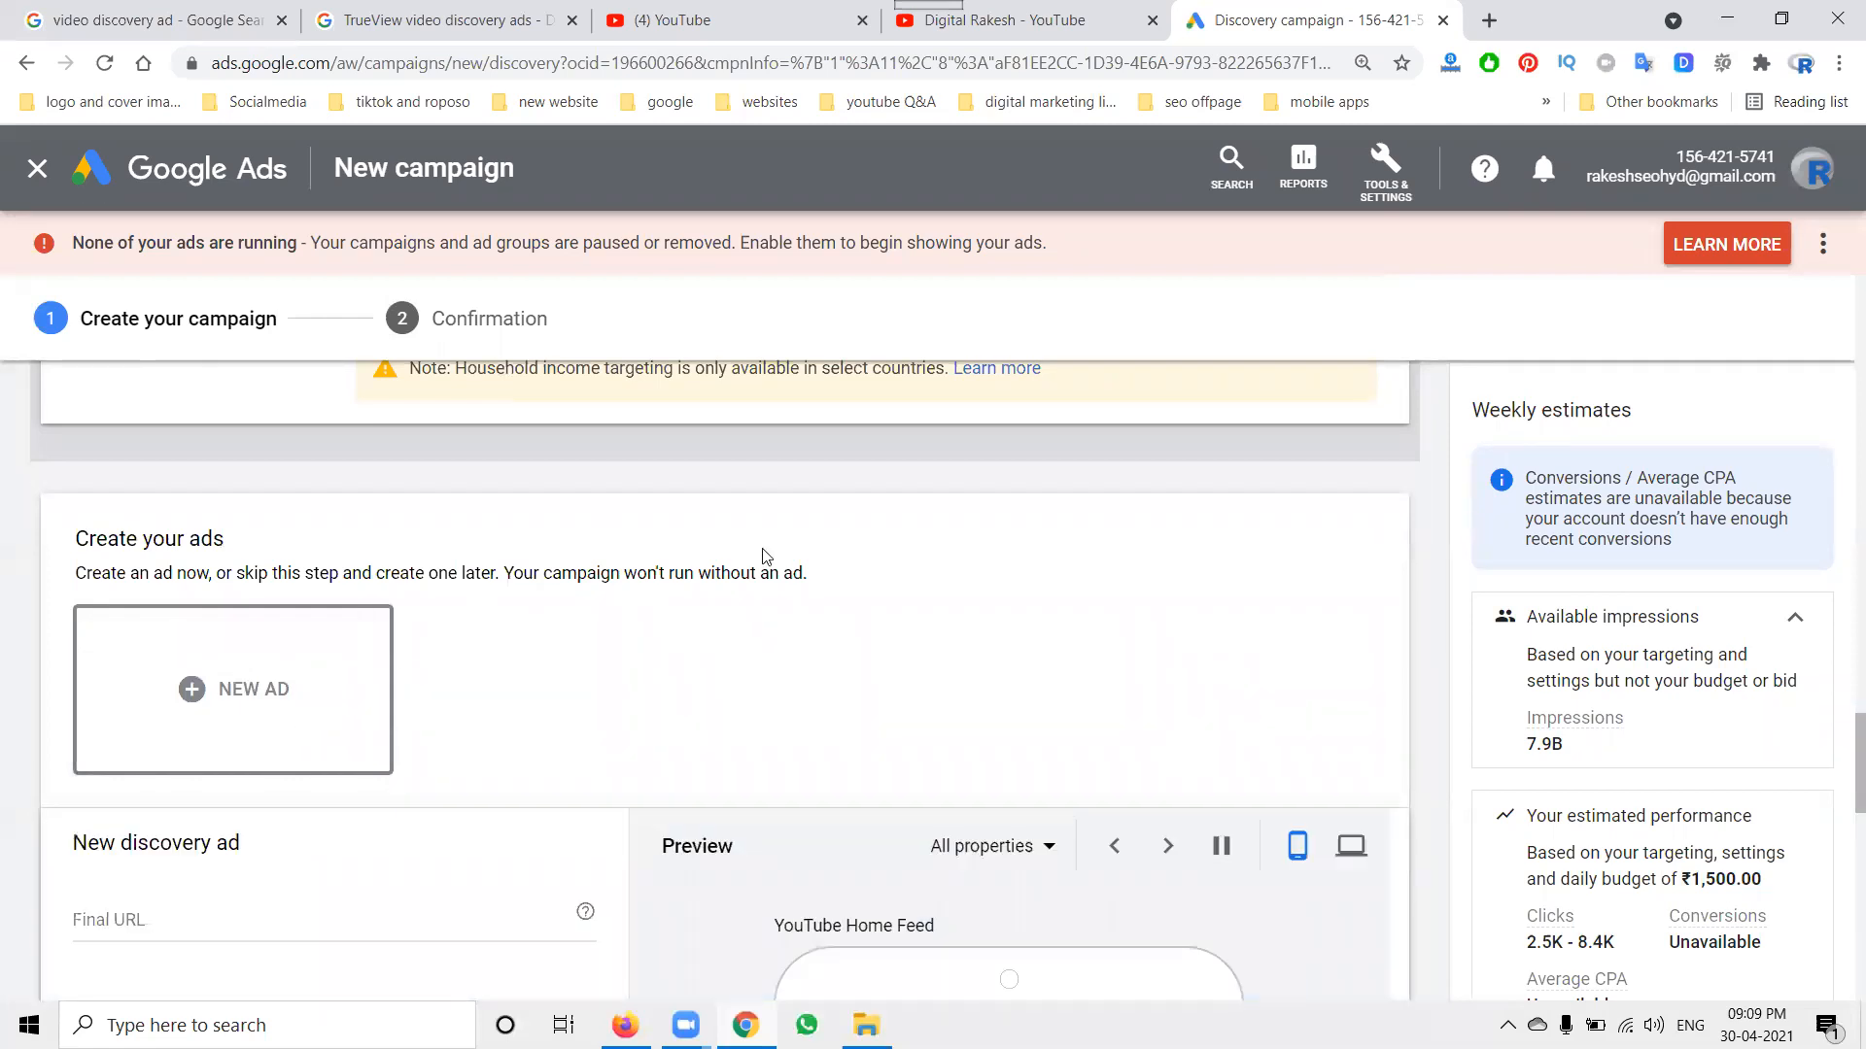
Copy the address of the YouTube channel's Videos page and enter it as the new discovery ad's final URL.
{"action": "scroll", "coordinate": [778, 558], "scroll_direction": "down", "scroll_amount": 2}
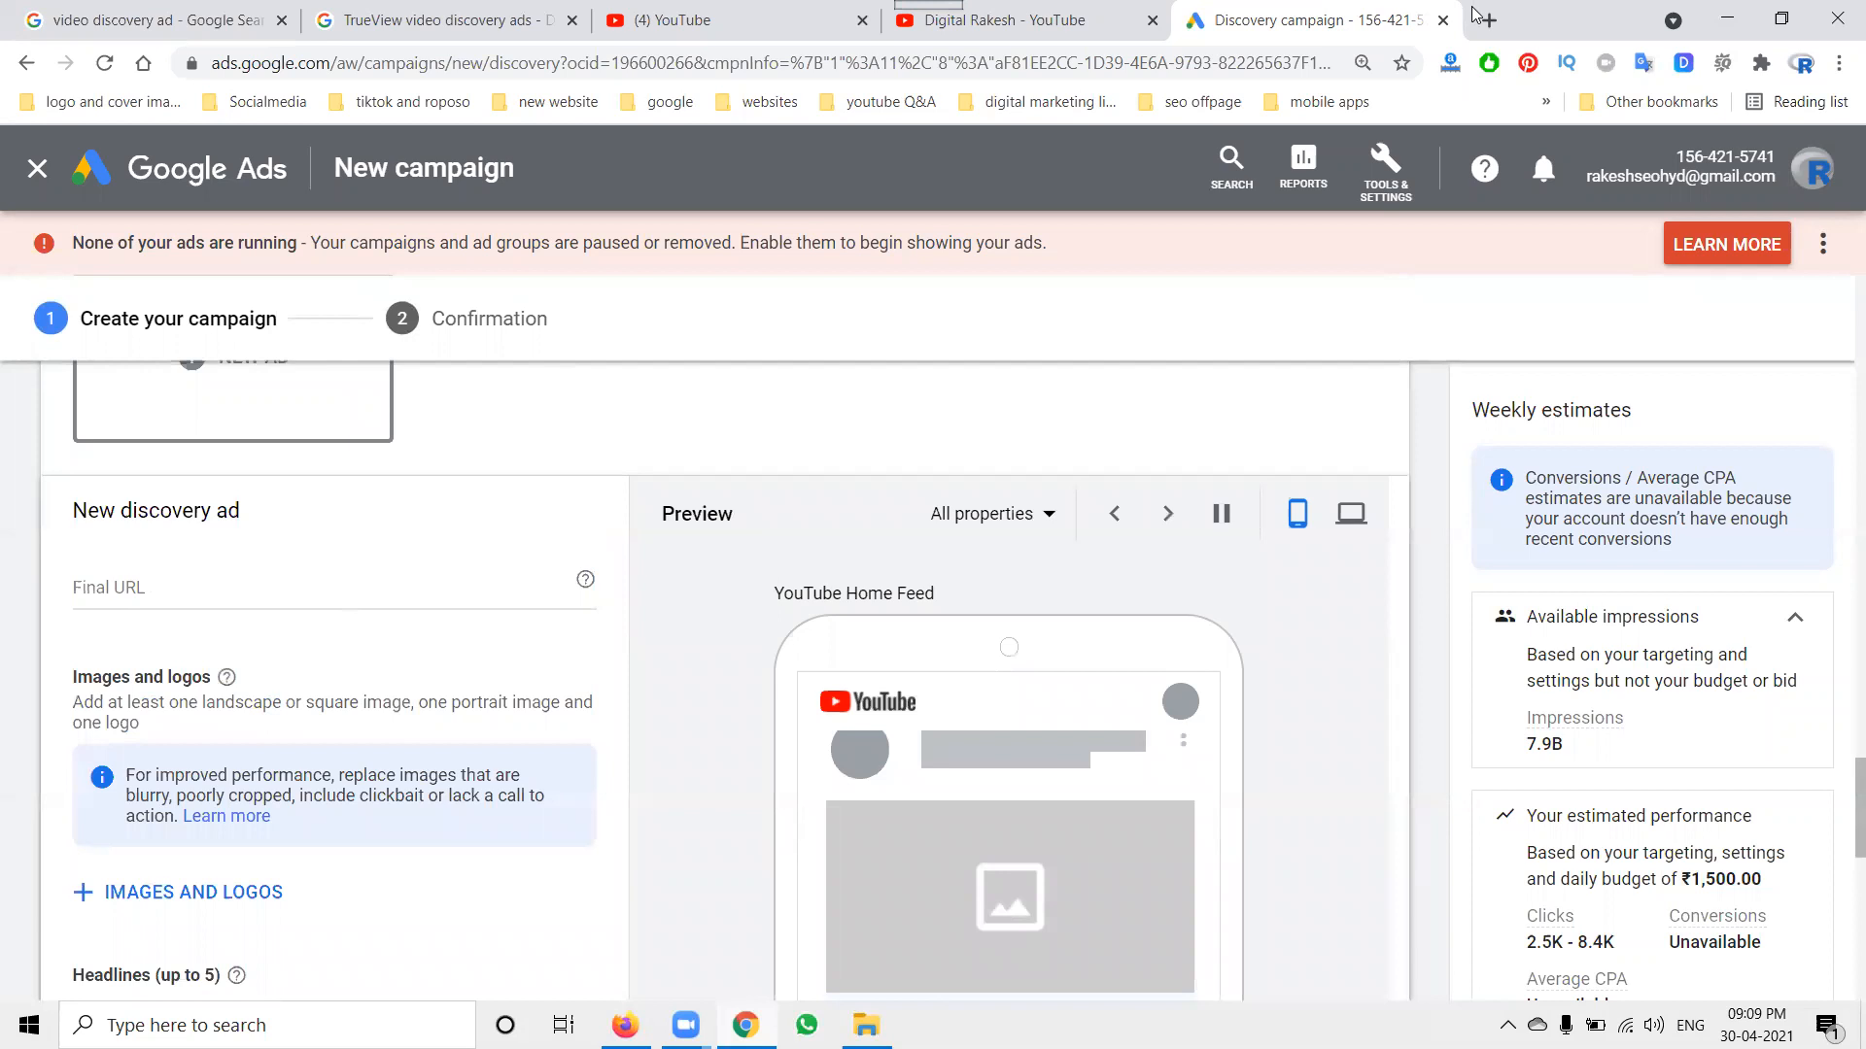
{"action": "left_click", "coordinate": [1000, 20]}
{"action": "left_click", "coordinate": [646, 68]}
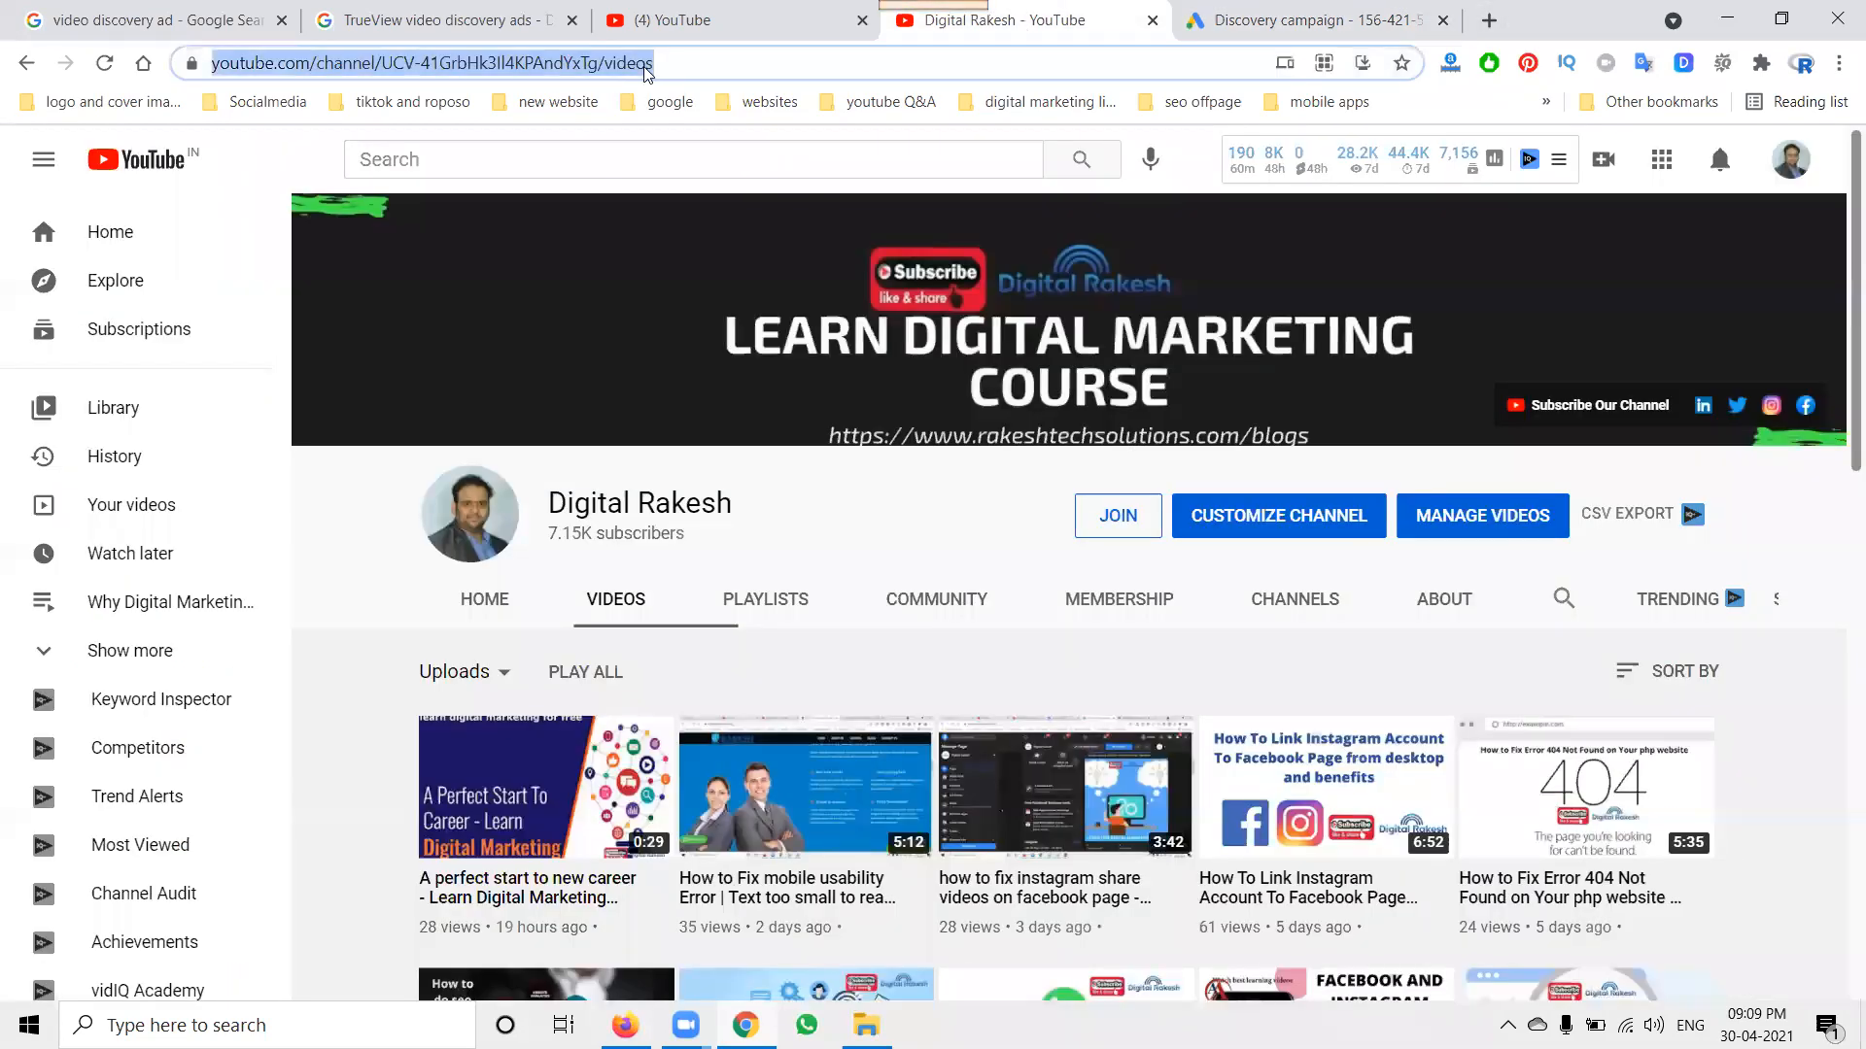
{"action": "left_click", "coordinate": [1302, 20]}
{"action": "left_click", "coordinate": [375, 581]}
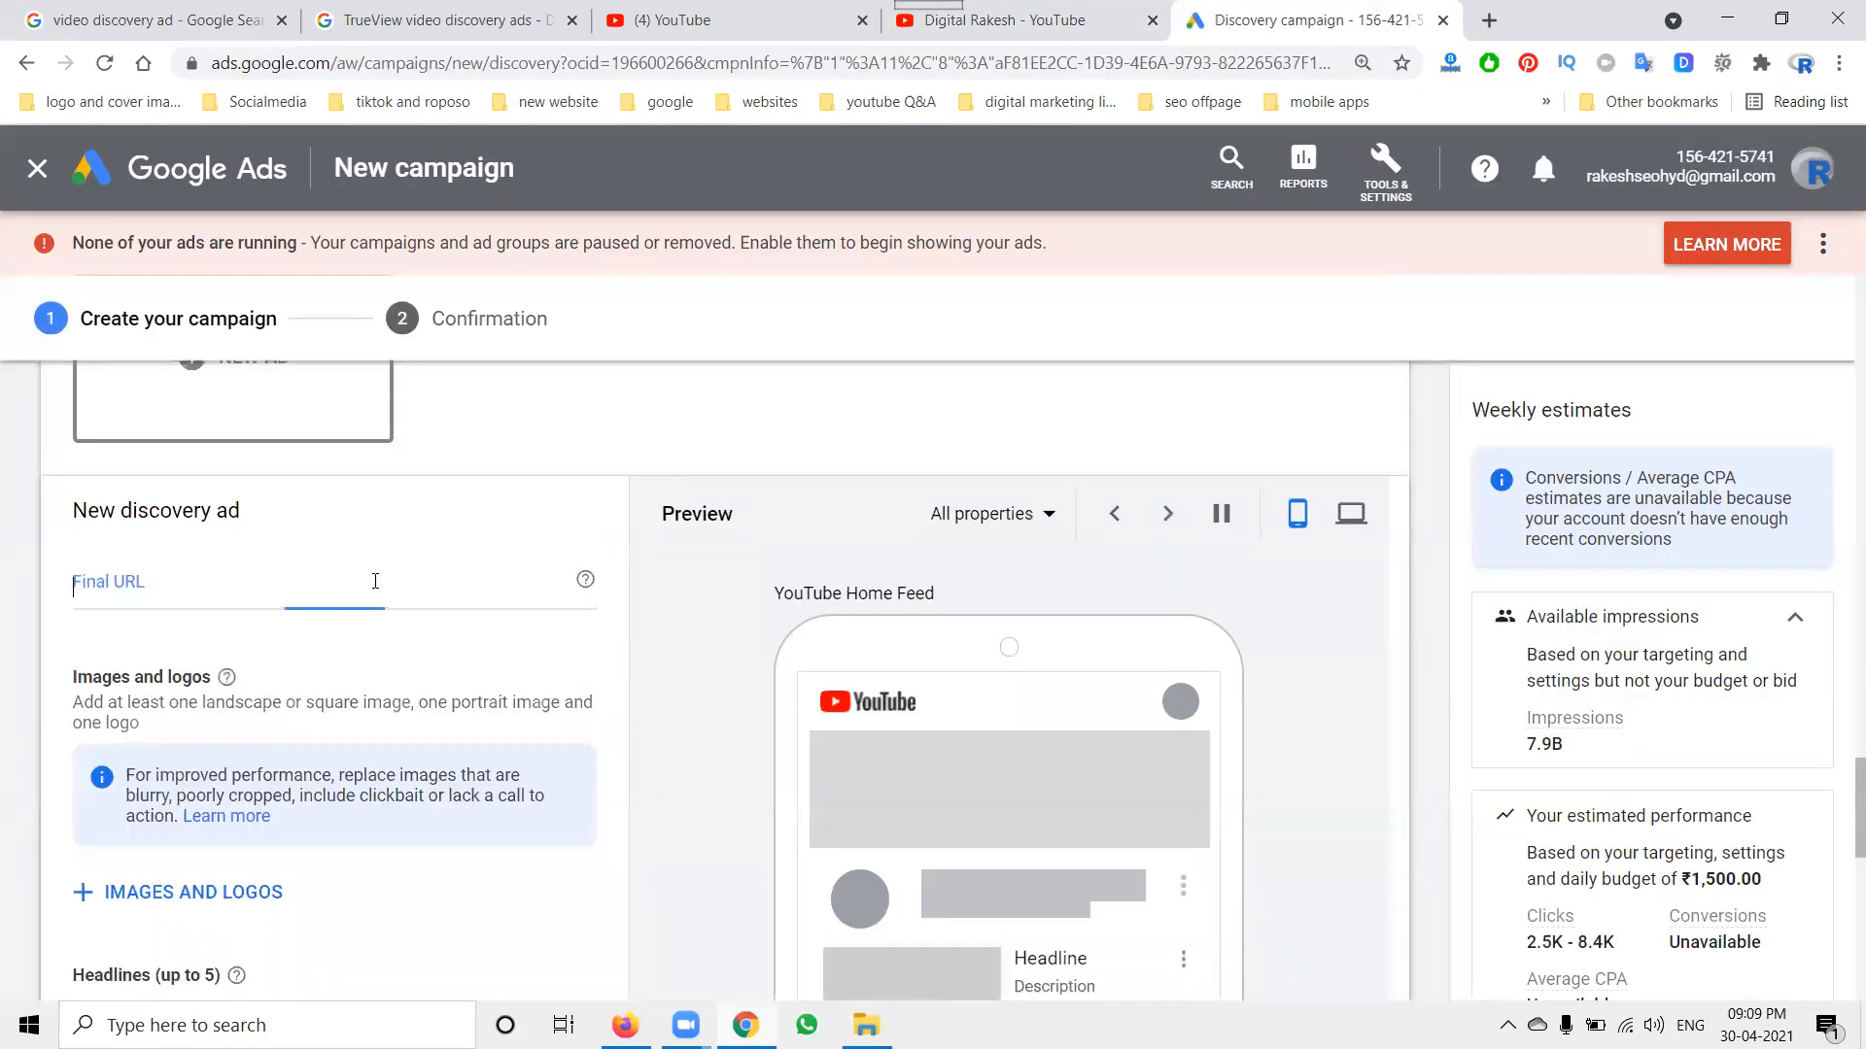
{"action": "type", "text": "https://www.youtube.com/channel/UCV-41GrbHk3I4KPAndYxTg/videos"}
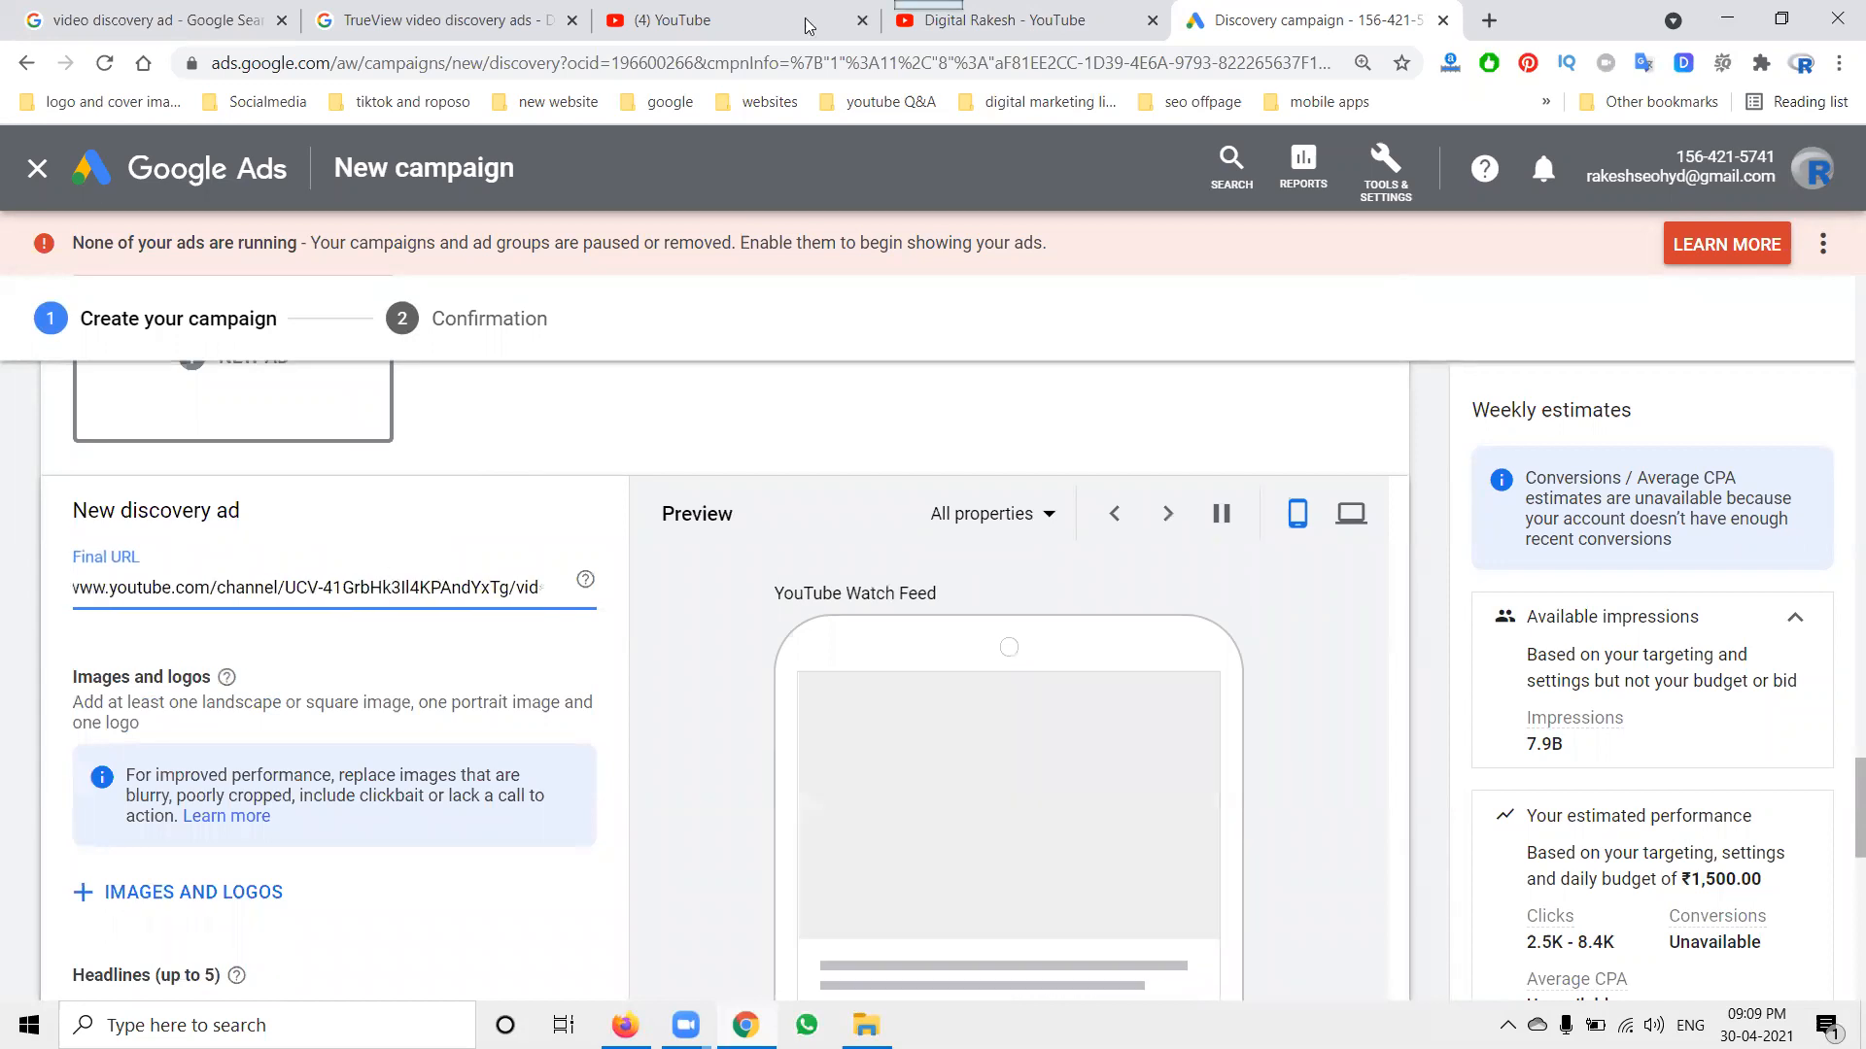
Copy the YouTube channel's subscription link ending in ?sub_confirmation=1, dismiss the subscription dialog, and replace the discovery ad's final URL with that link.
{"action": "left_click", "coordinate": [1011, 20]}
{"action": "left_click", "coordinate": [1556, 401]}
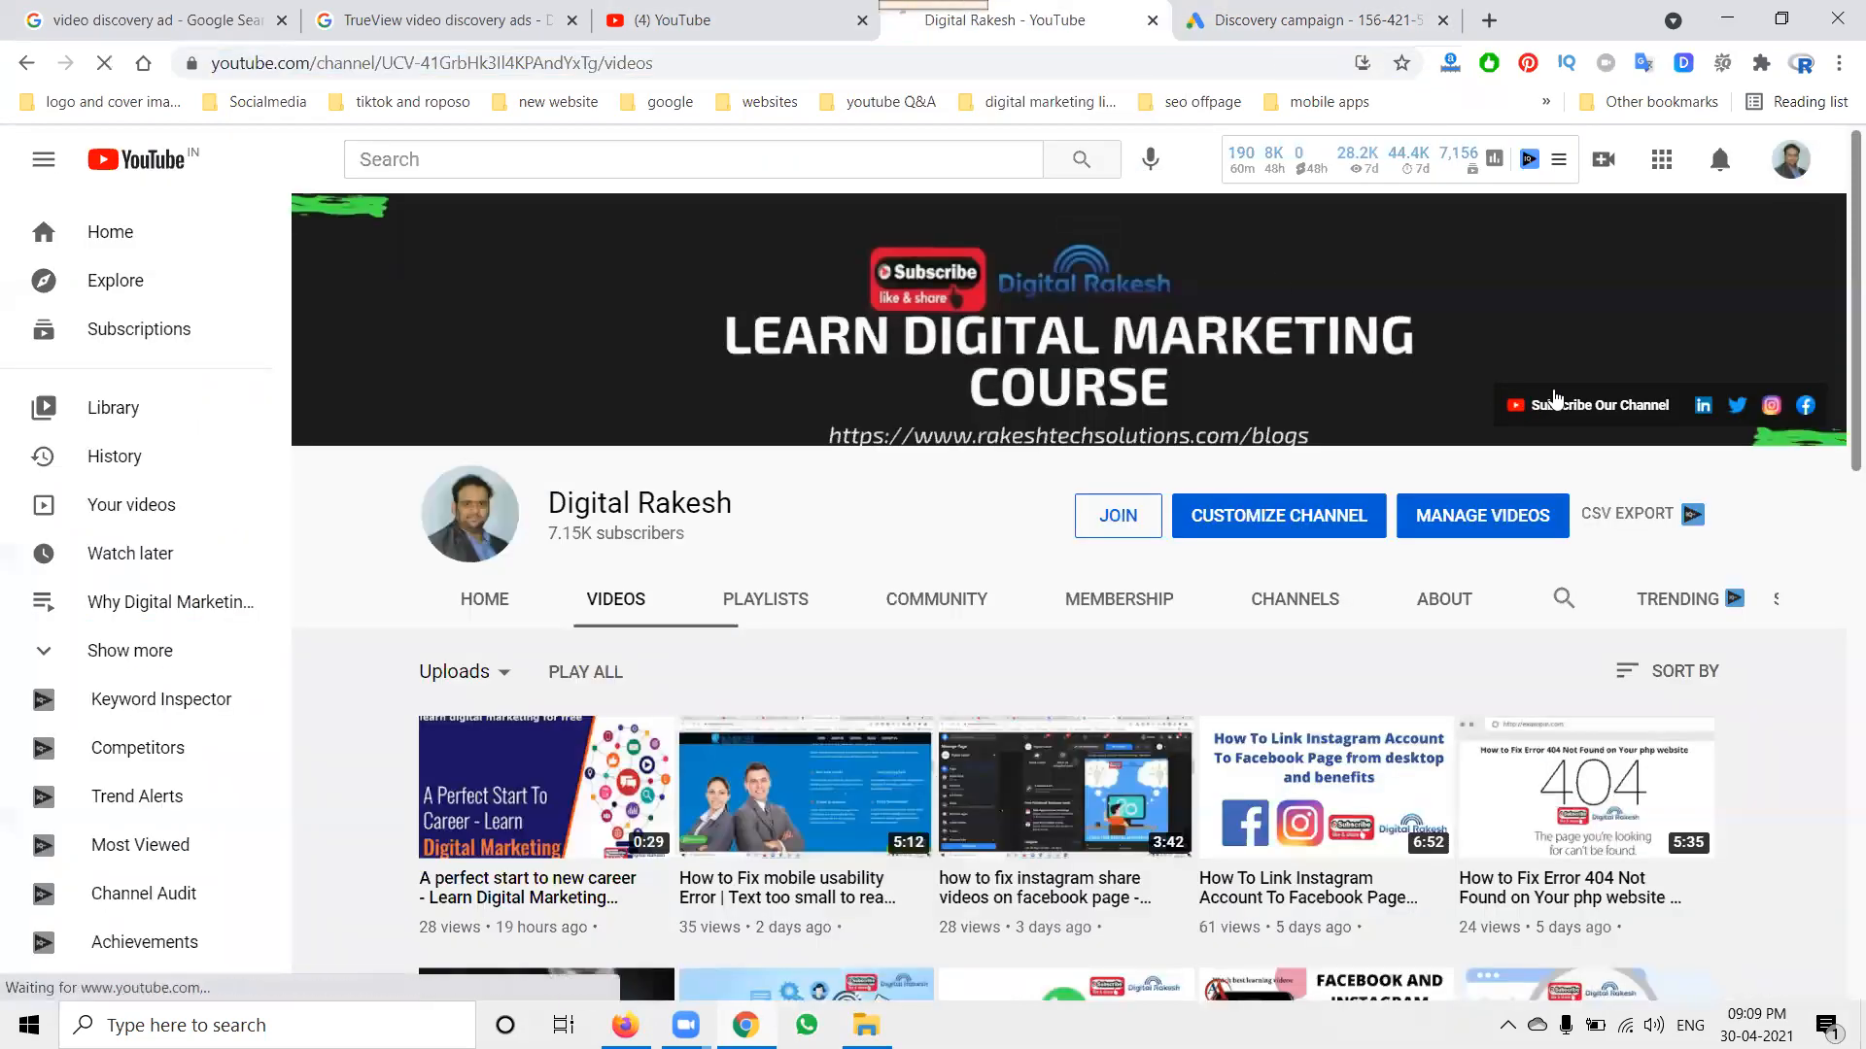
{"action": "left_click", "coordinate": [787, 64]}
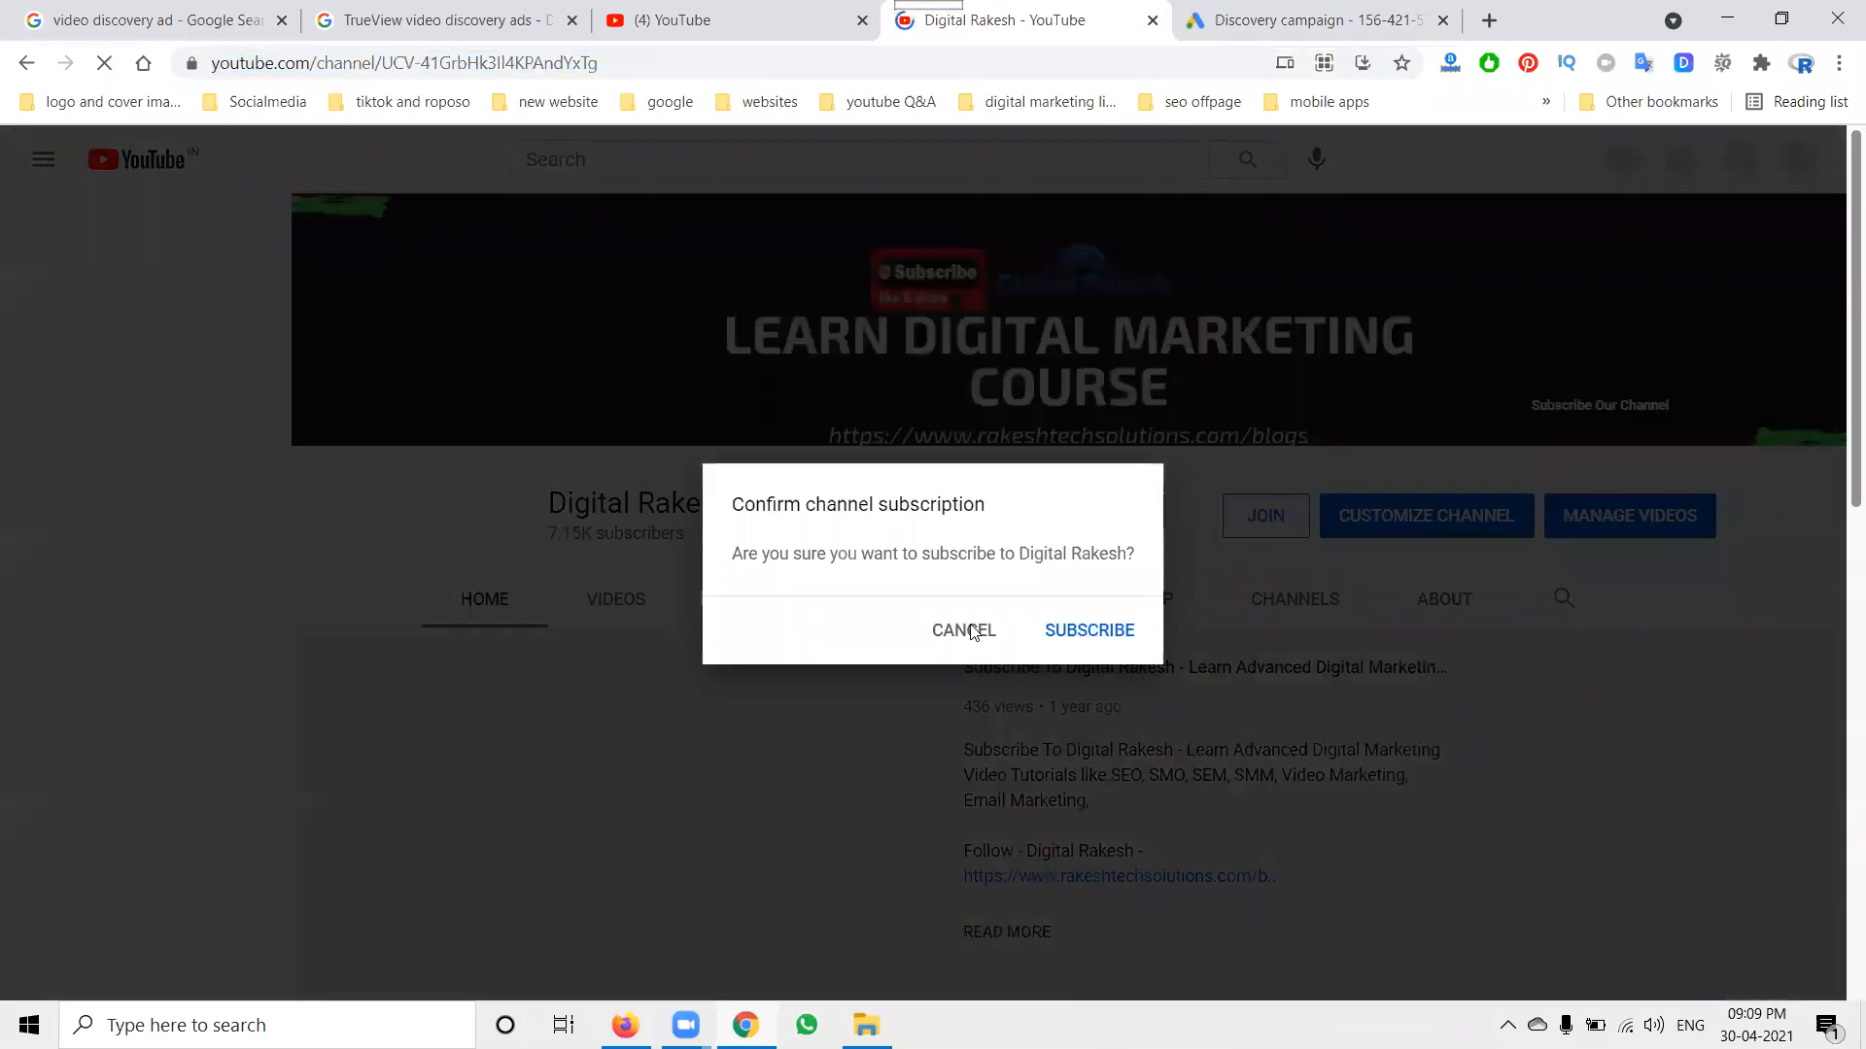
{"action": "left_click", "coordinate": [953, 633]}
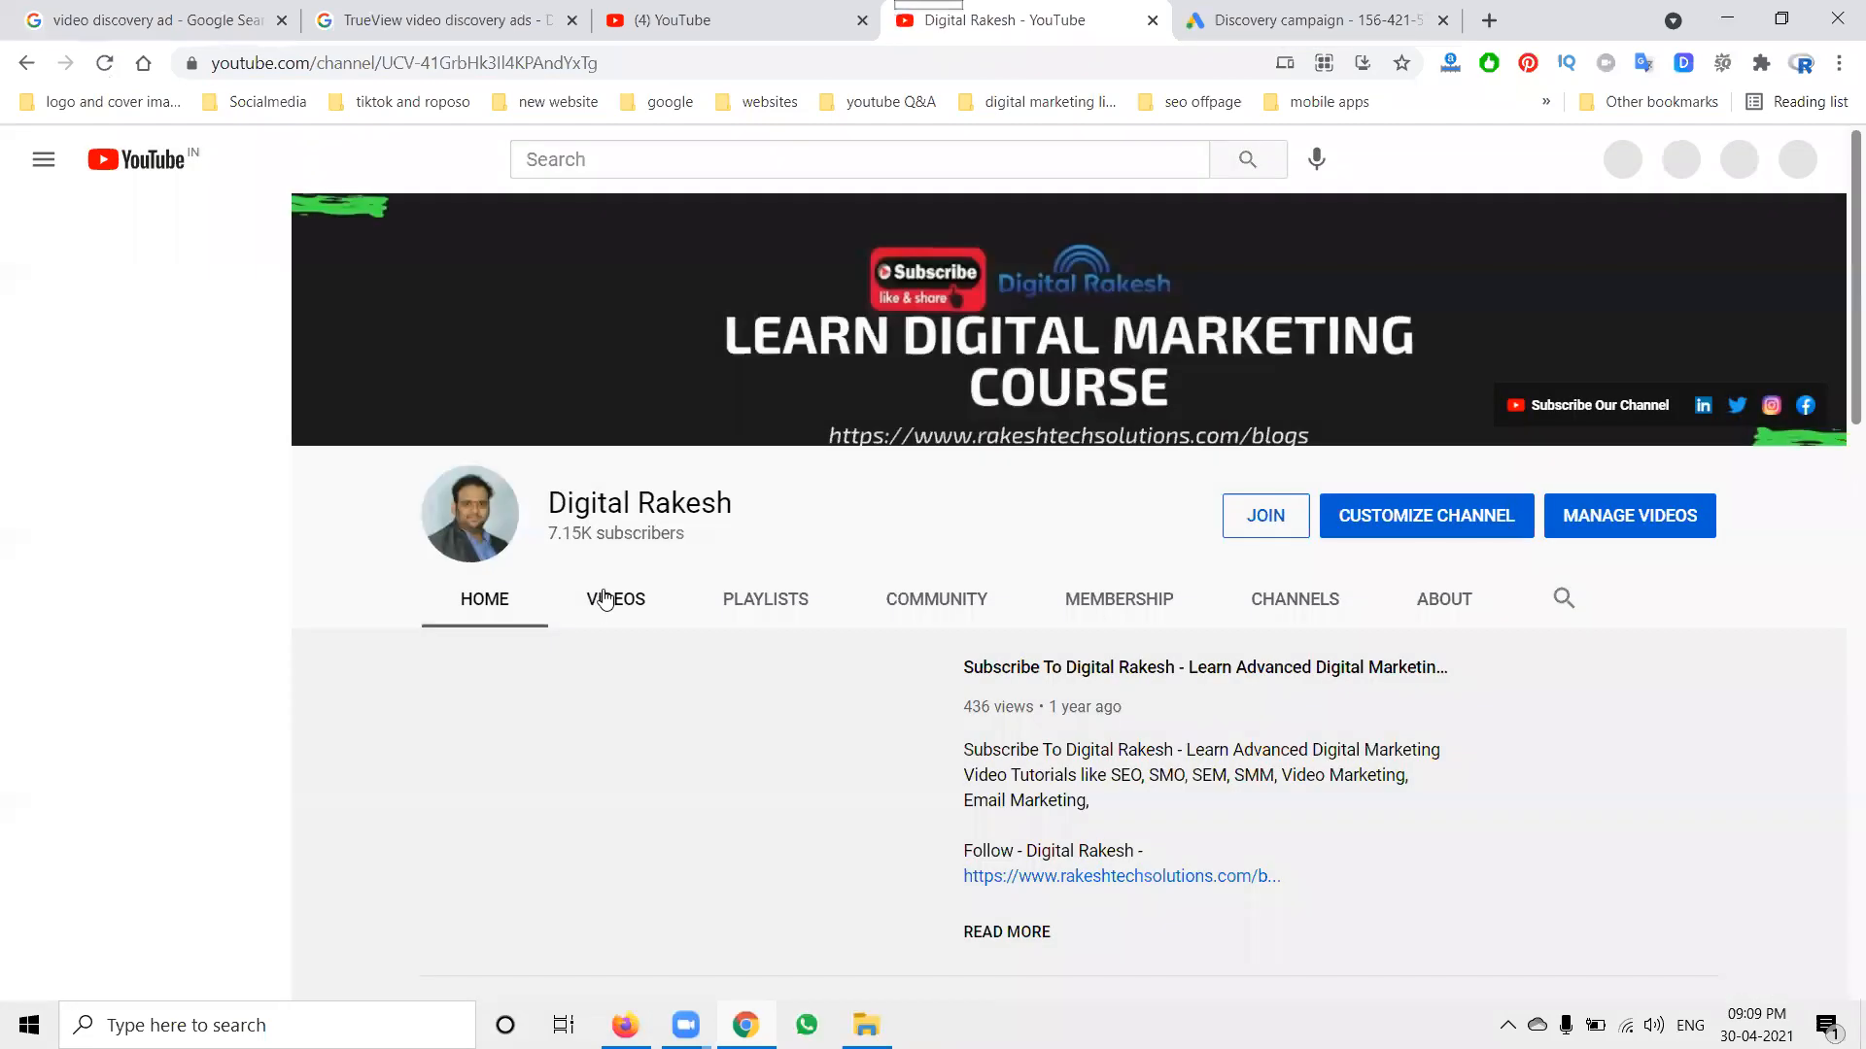
{"action": "left_click", "coordinate": [604, 598]}
{"action": "left_click", "coordinate": [1275, 20]}
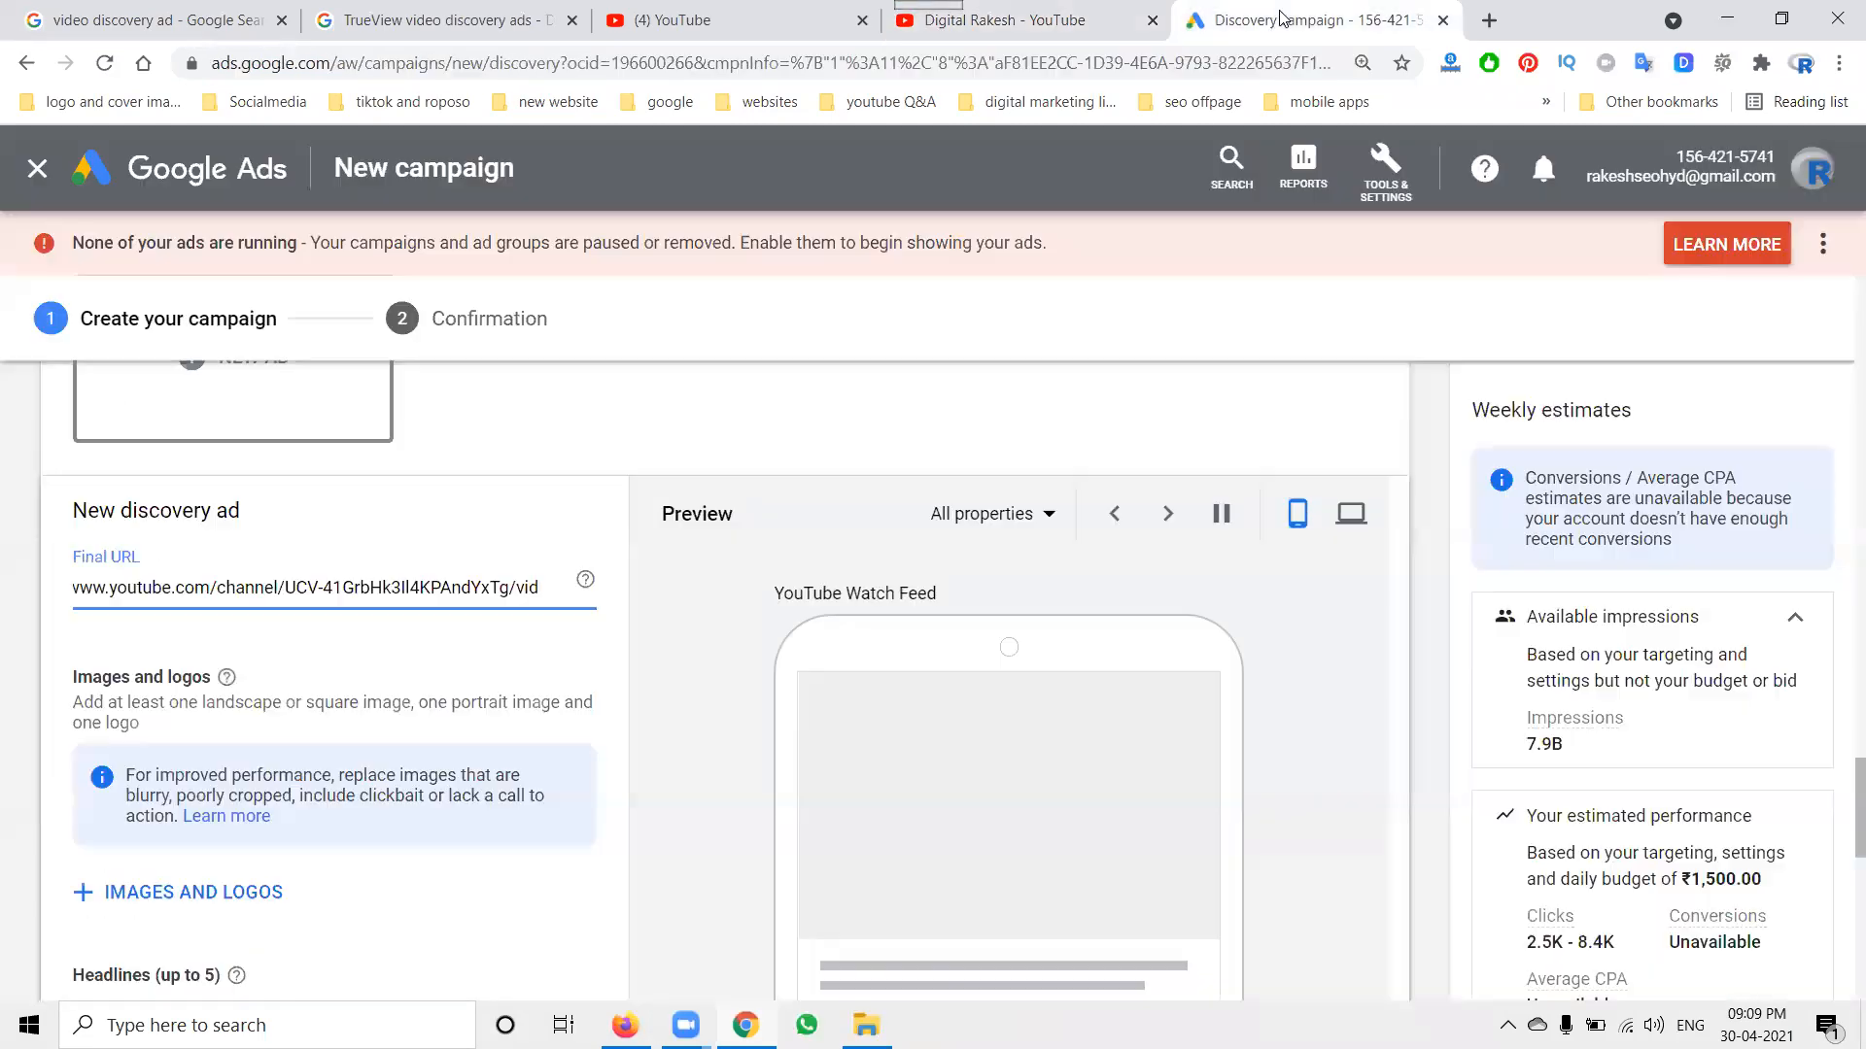
{"action": "key", "text": "ctrl+a"}
{"action": "key", "text": "ctrl+v"}
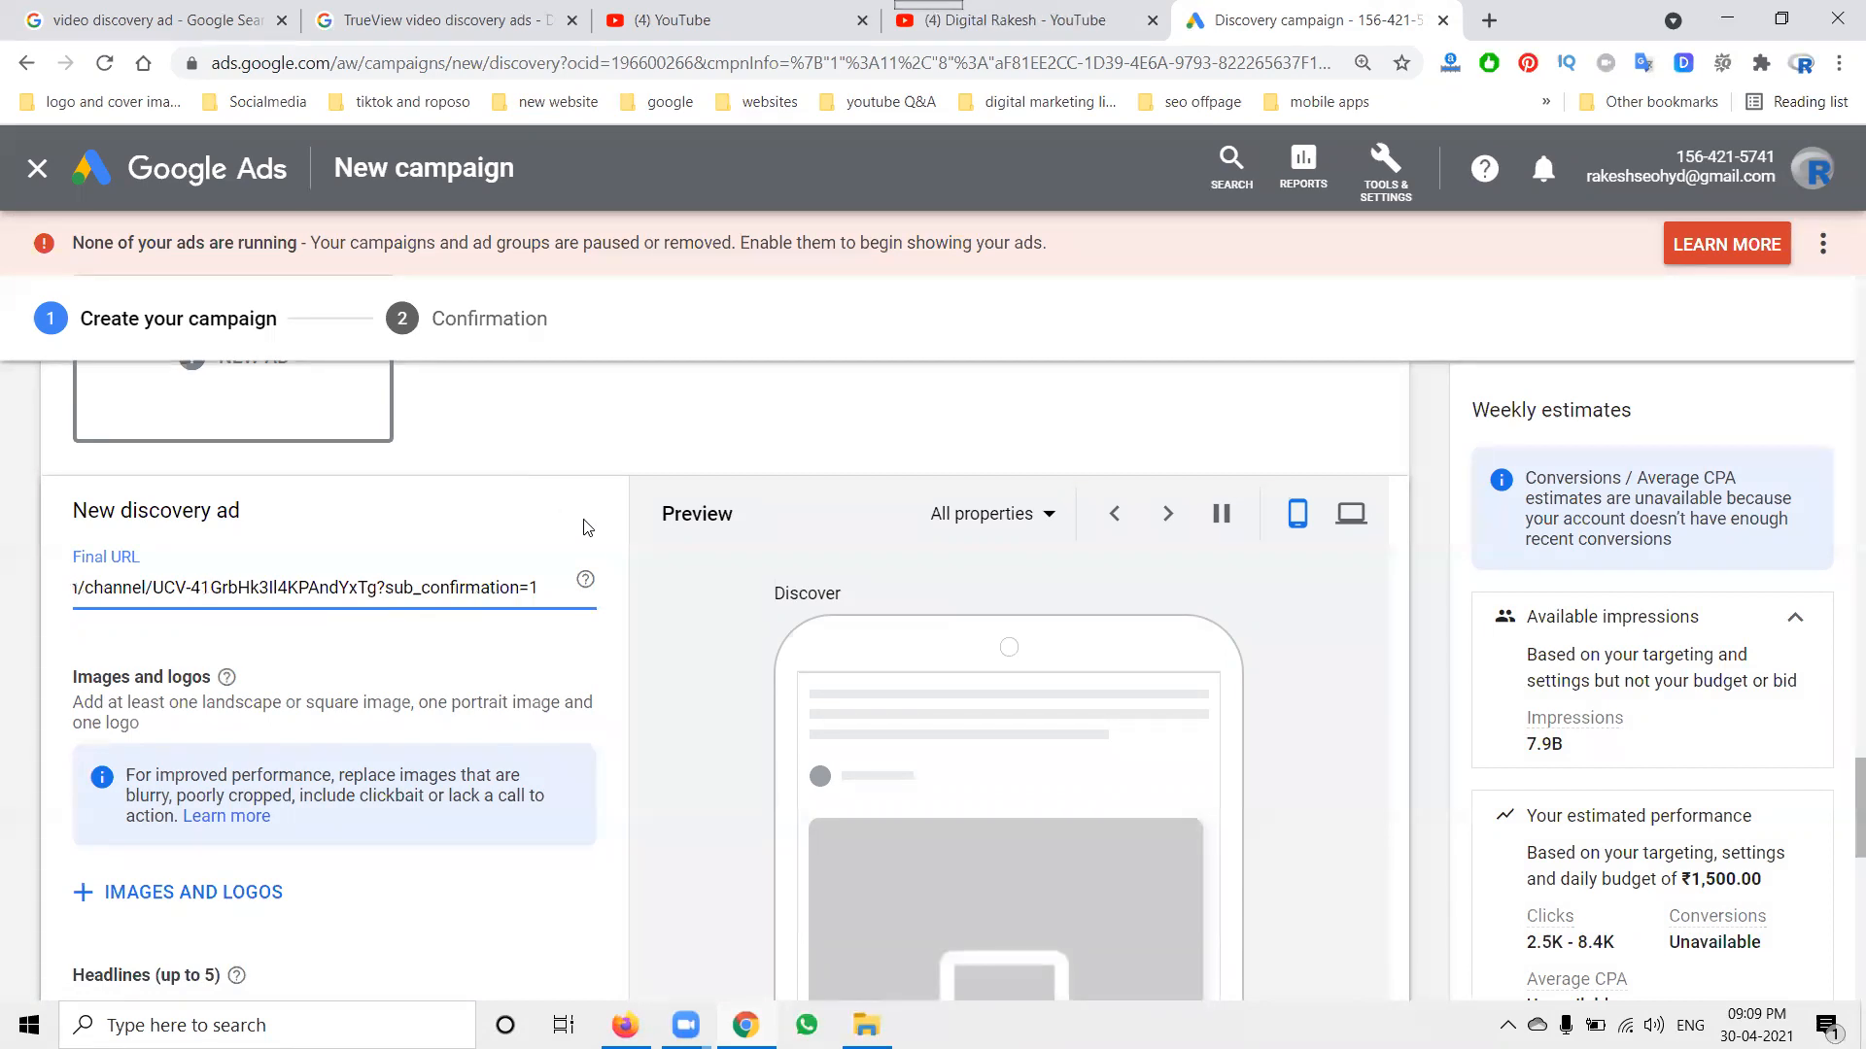
Enter Digital Rakesh as the business name of the new discovery ad.
{"action": "scroll", "coordinate": [588, 527], "scroll_direction": "down", "scroll_amount": 3}
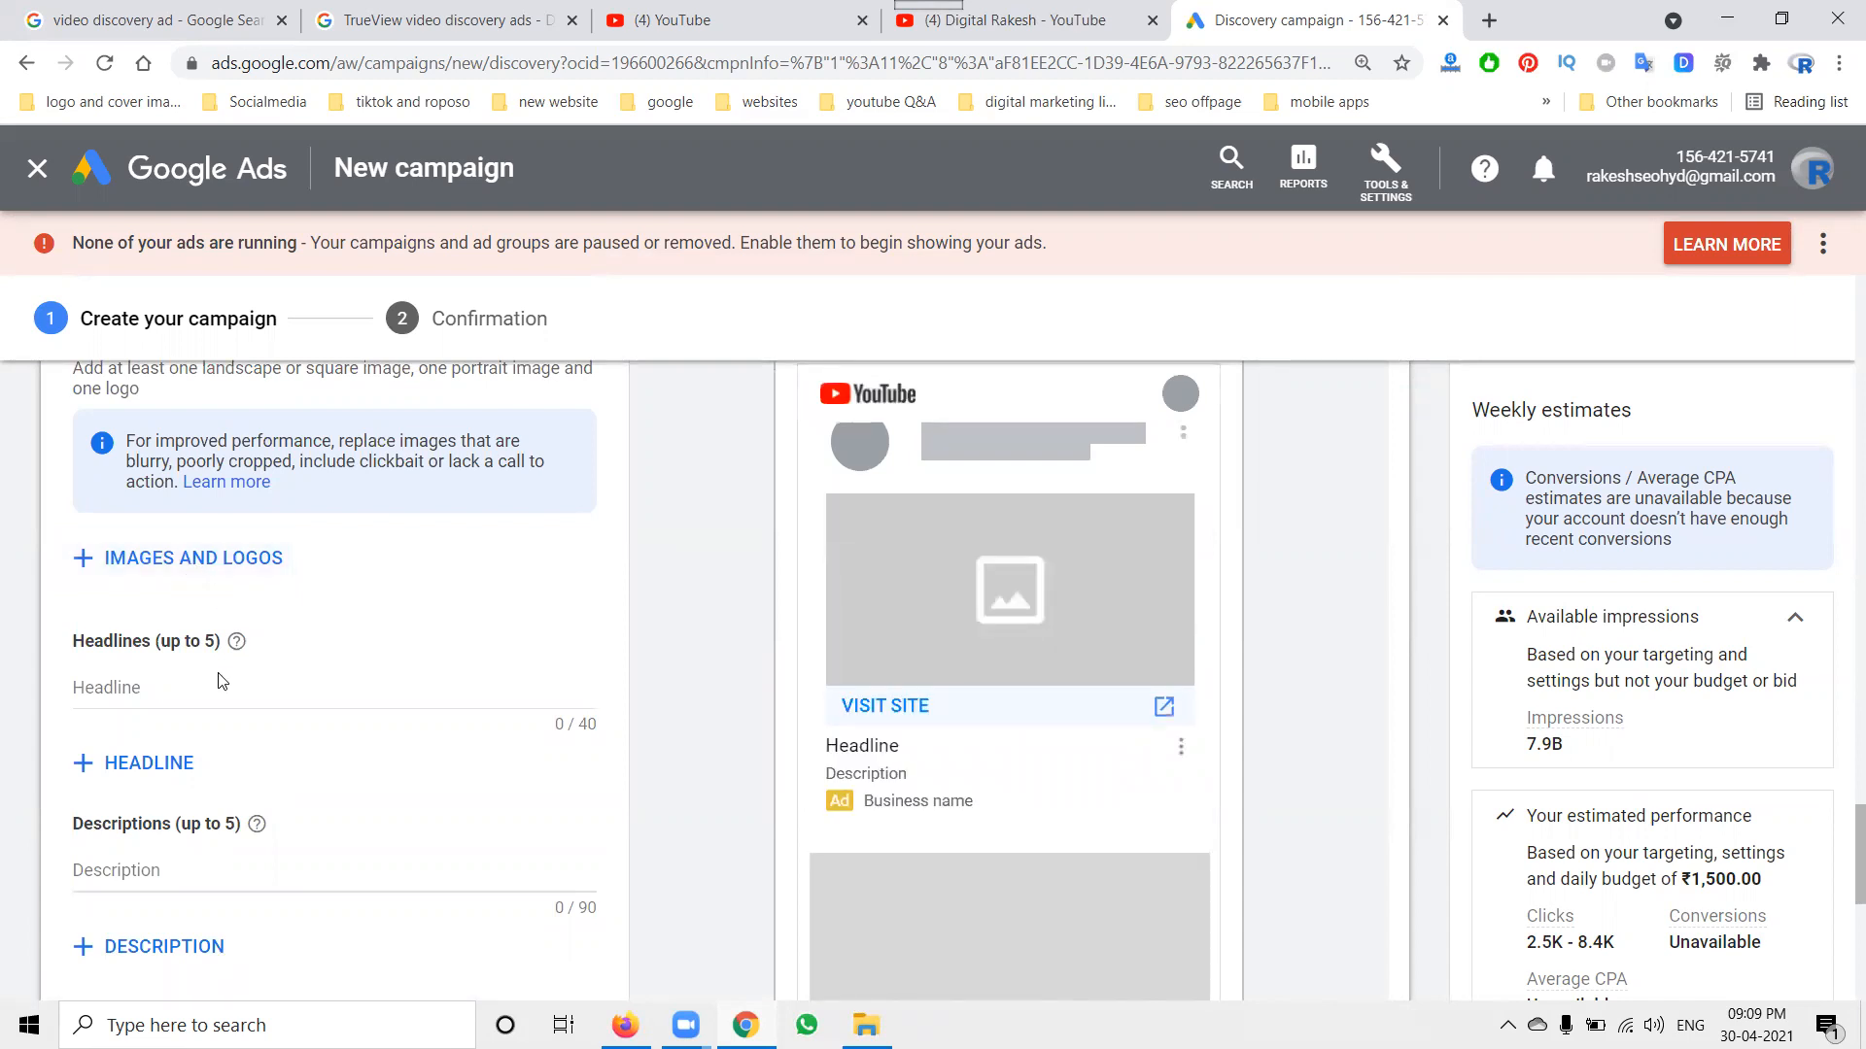
{"action": "scroll", "coordinate": [199, 852], "scroll_direction": "down", "scroll_amount": 3}
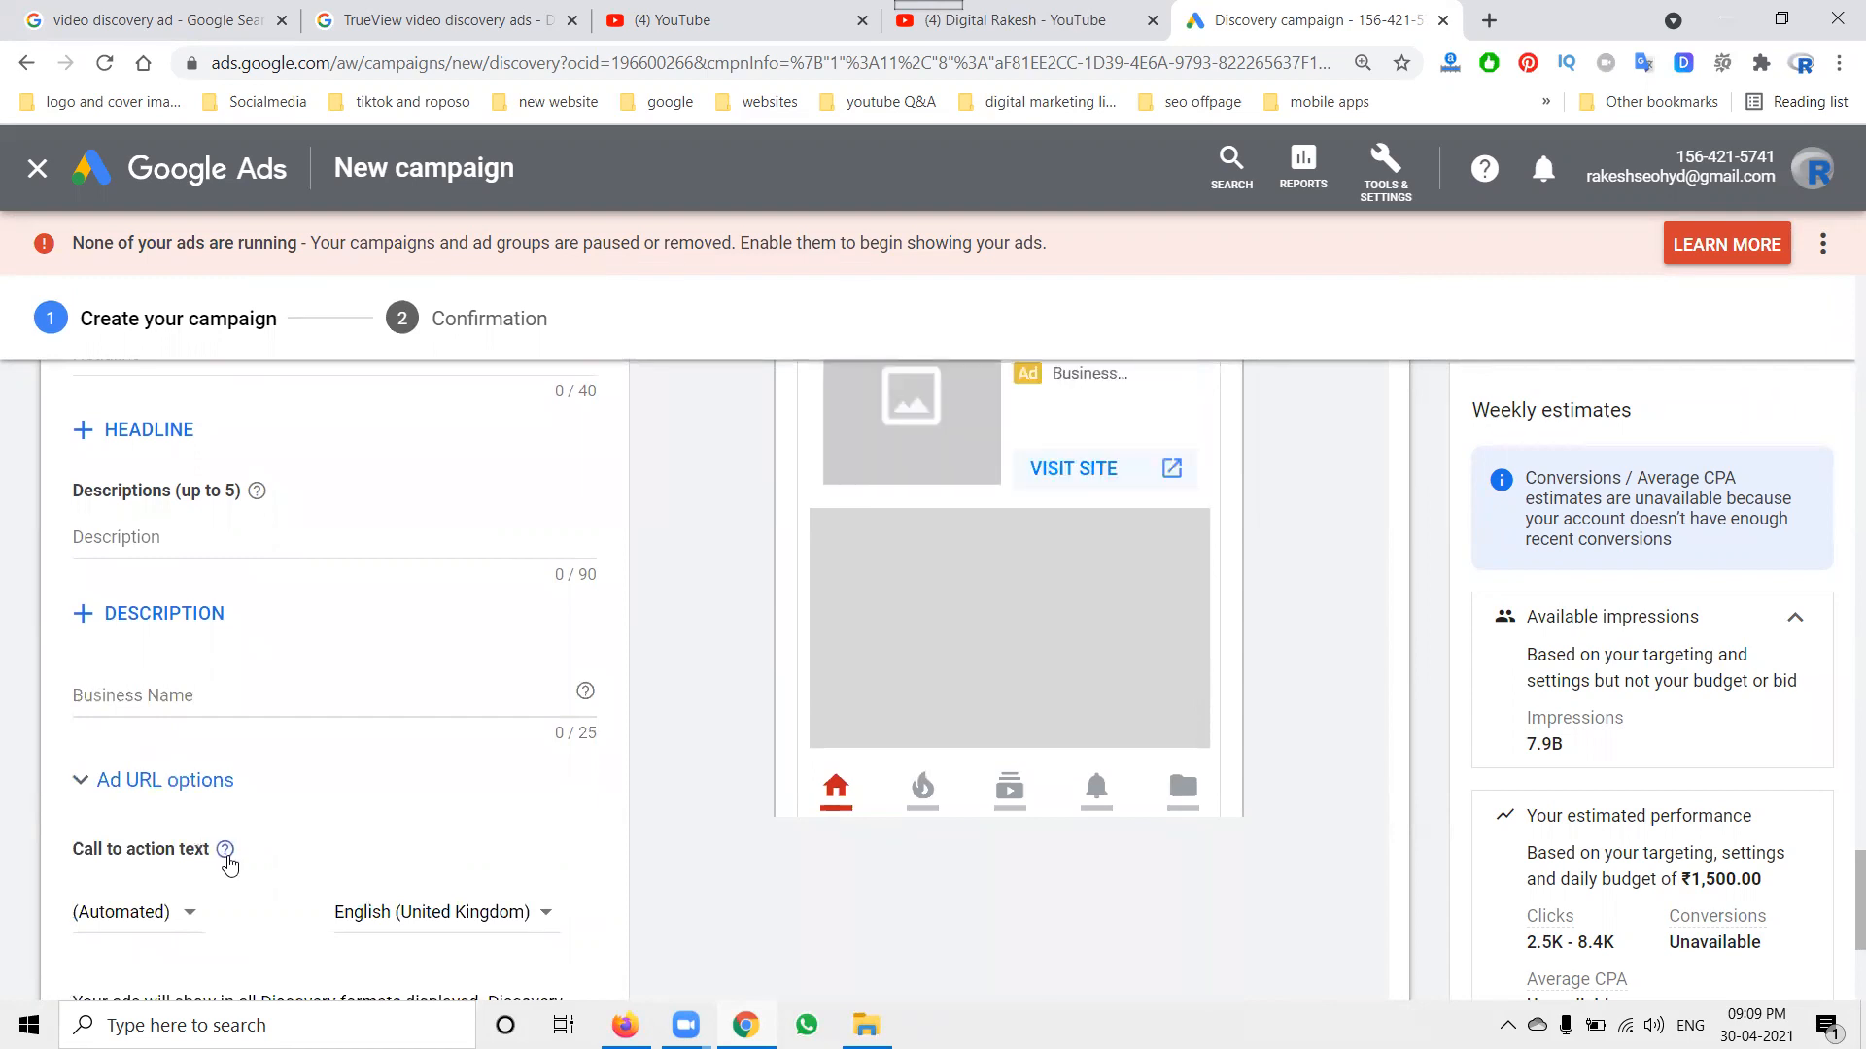
{"action": "scroll", "coordinate": [228, 843], "scroll_direction": "down", "scroll_amount": 2}
{"action": "left_click", "coordinate": [178, 549]}
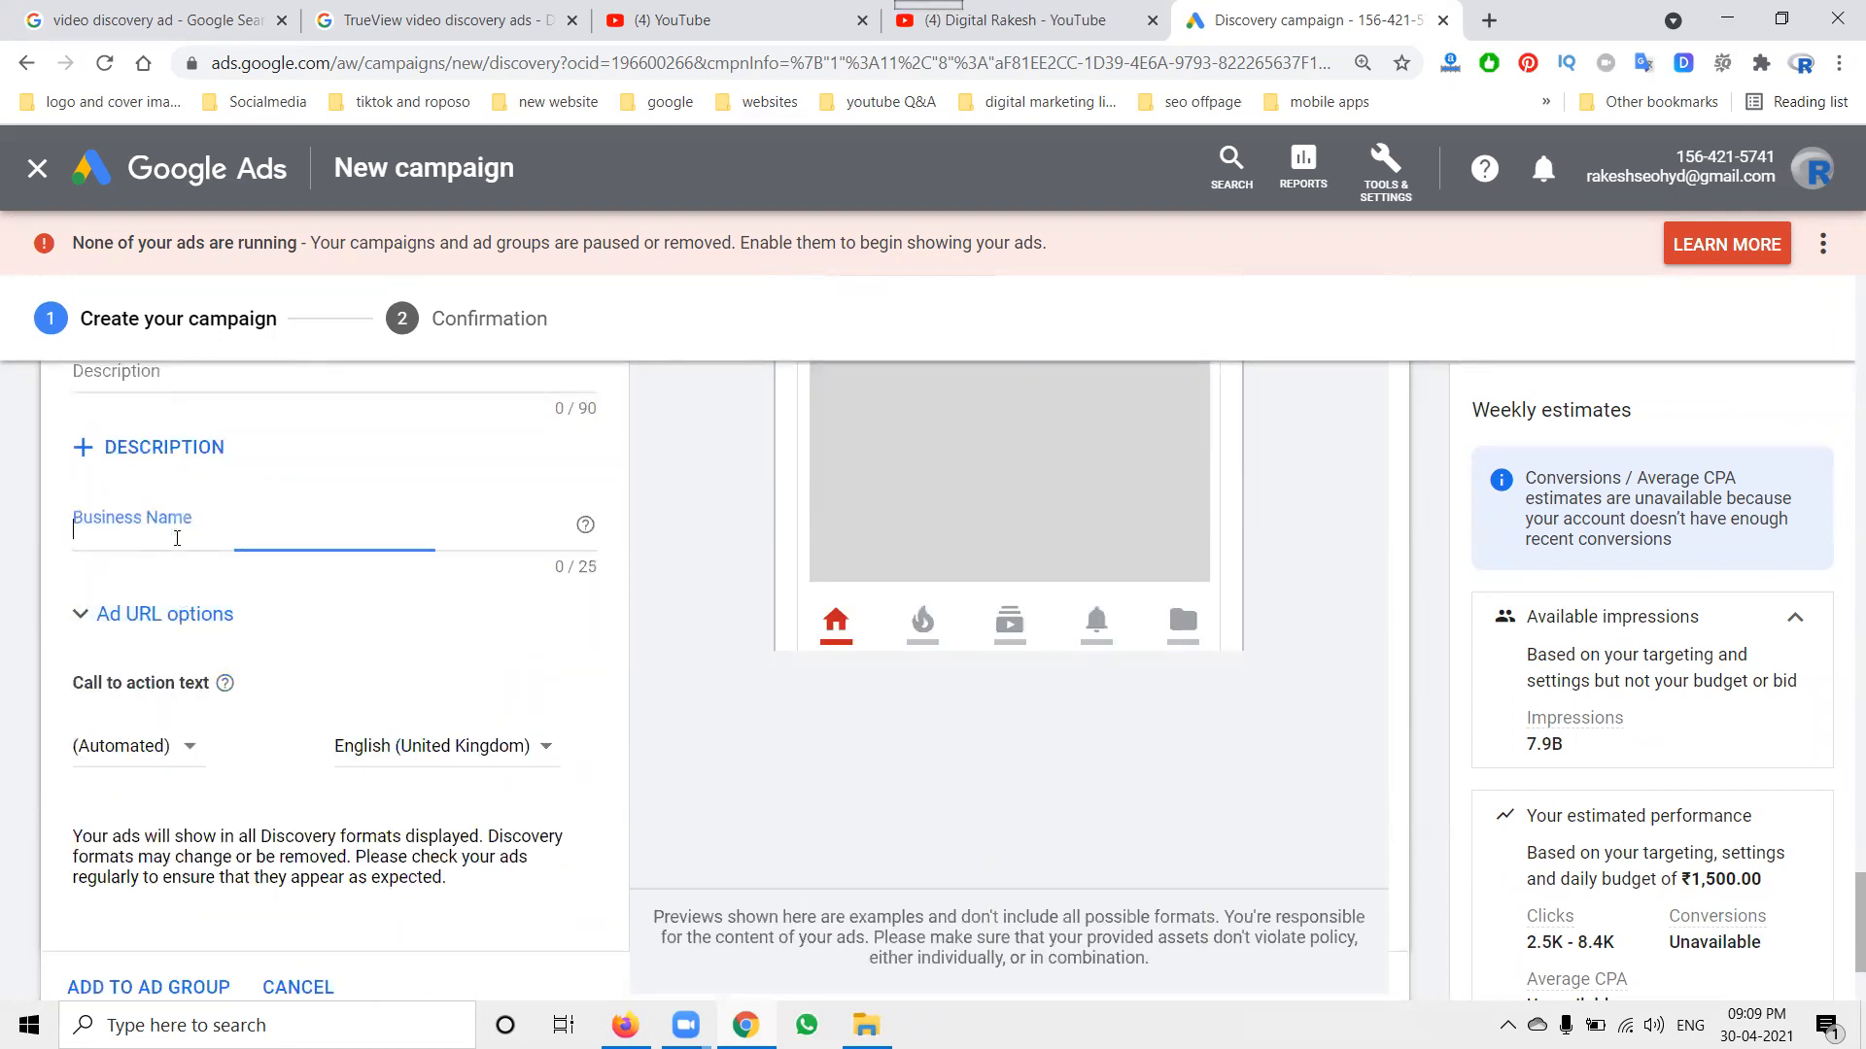
{"action": "type", "text": "Digit"}
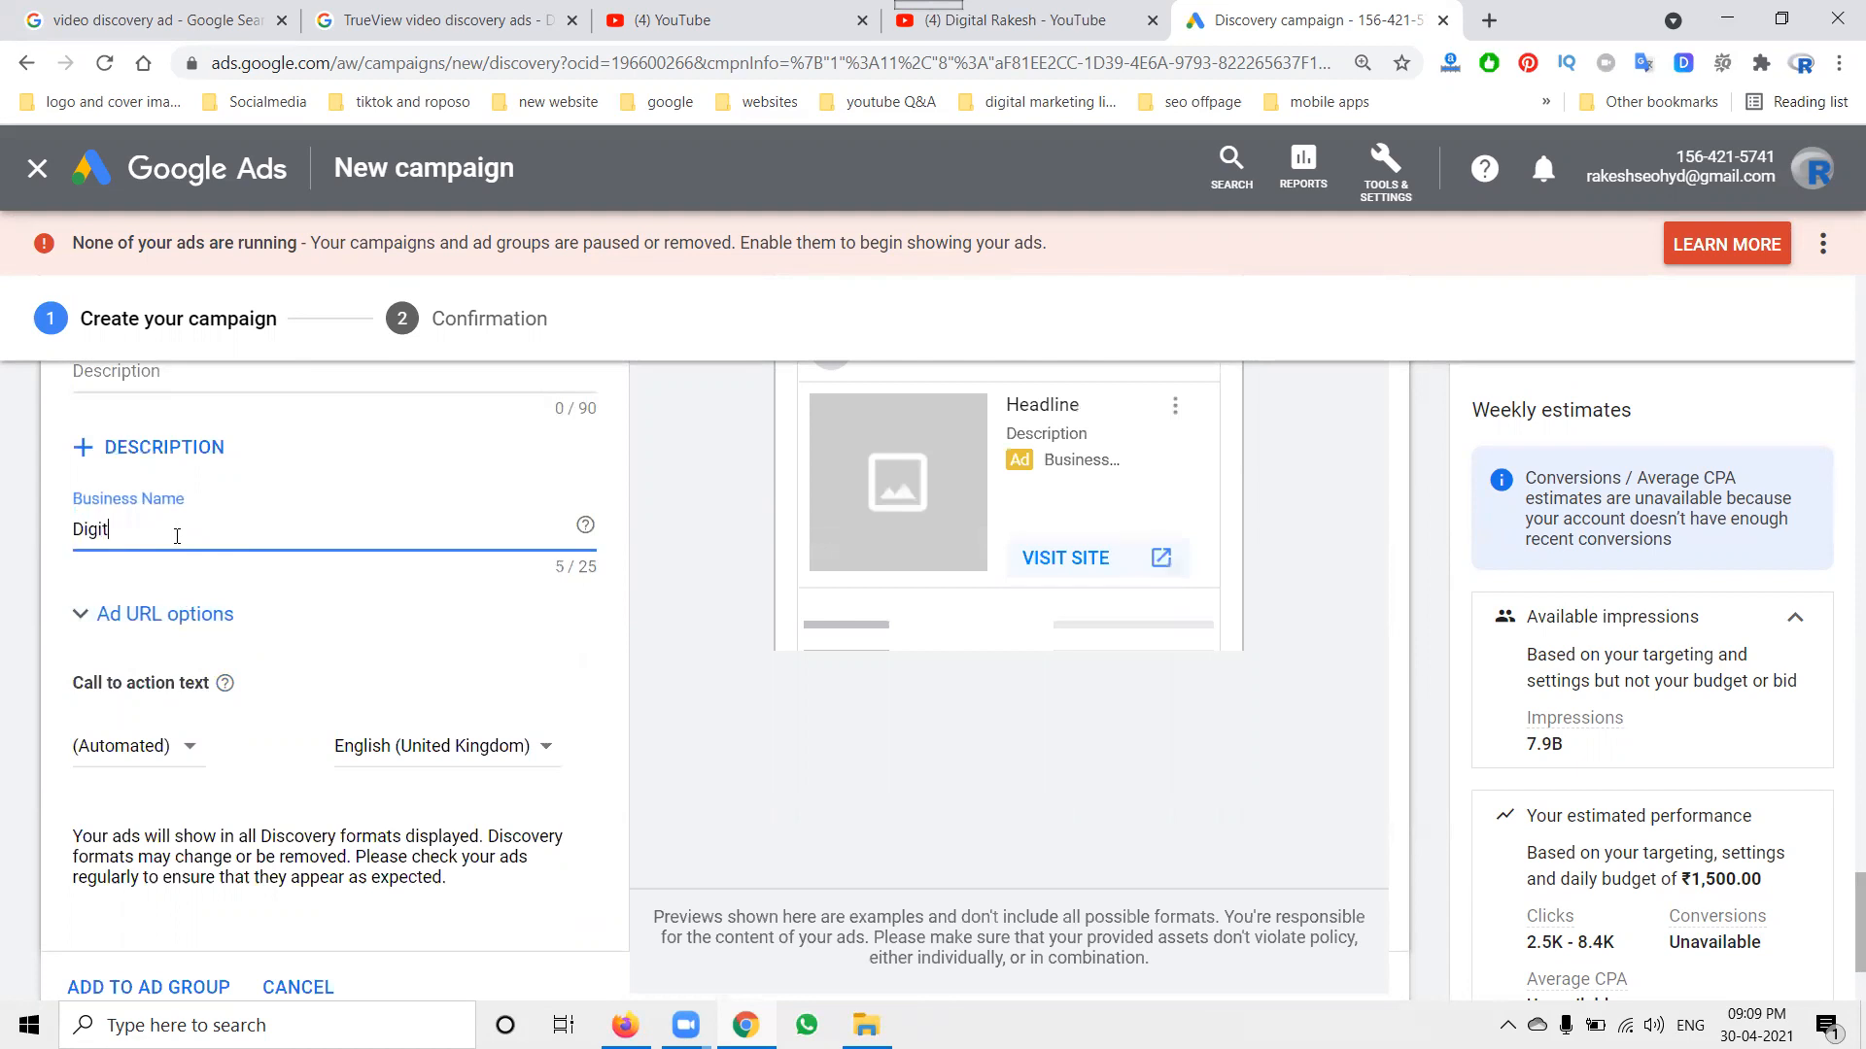
{"action": "type", "text": "al Rakesh"}
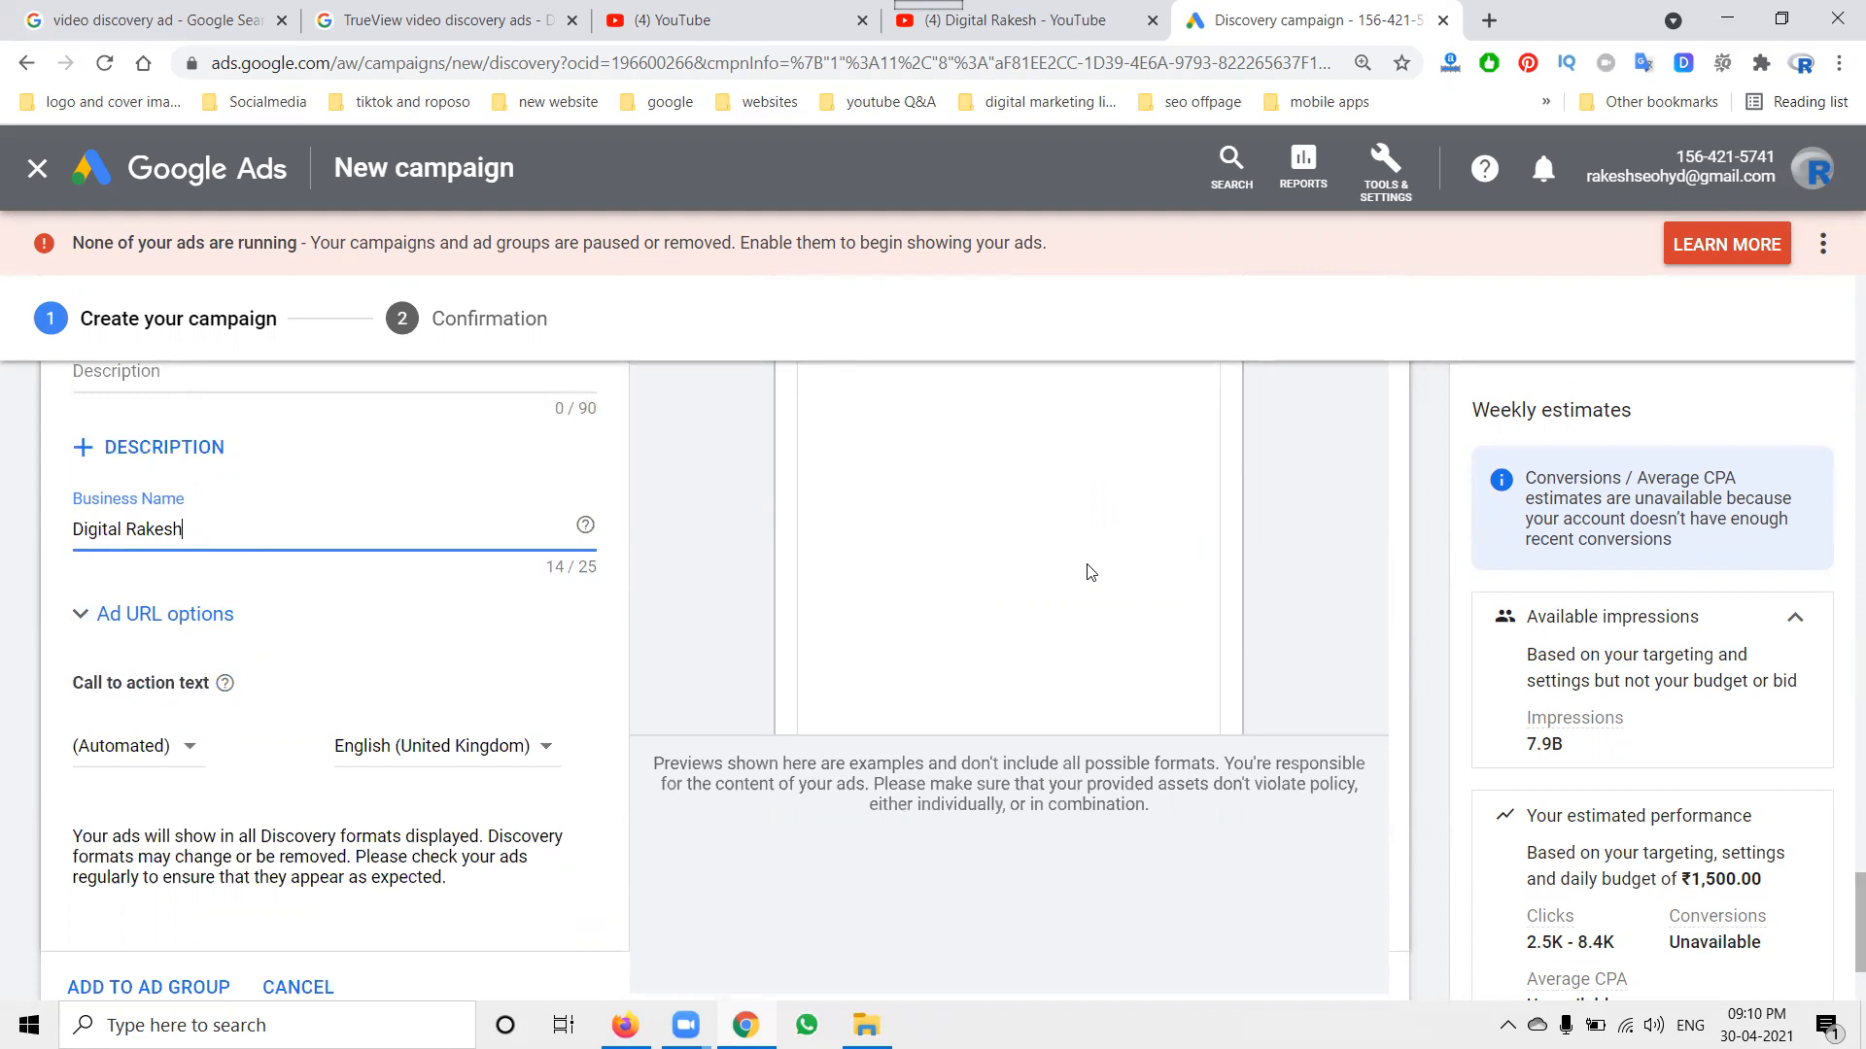
Preview the discovery ad on desktop, and check how it appears in Discover on mobile.
{"action": "scroll", "coordinate": [1090, 573], "scroll_direction": "up", "scroll_amount": 6}
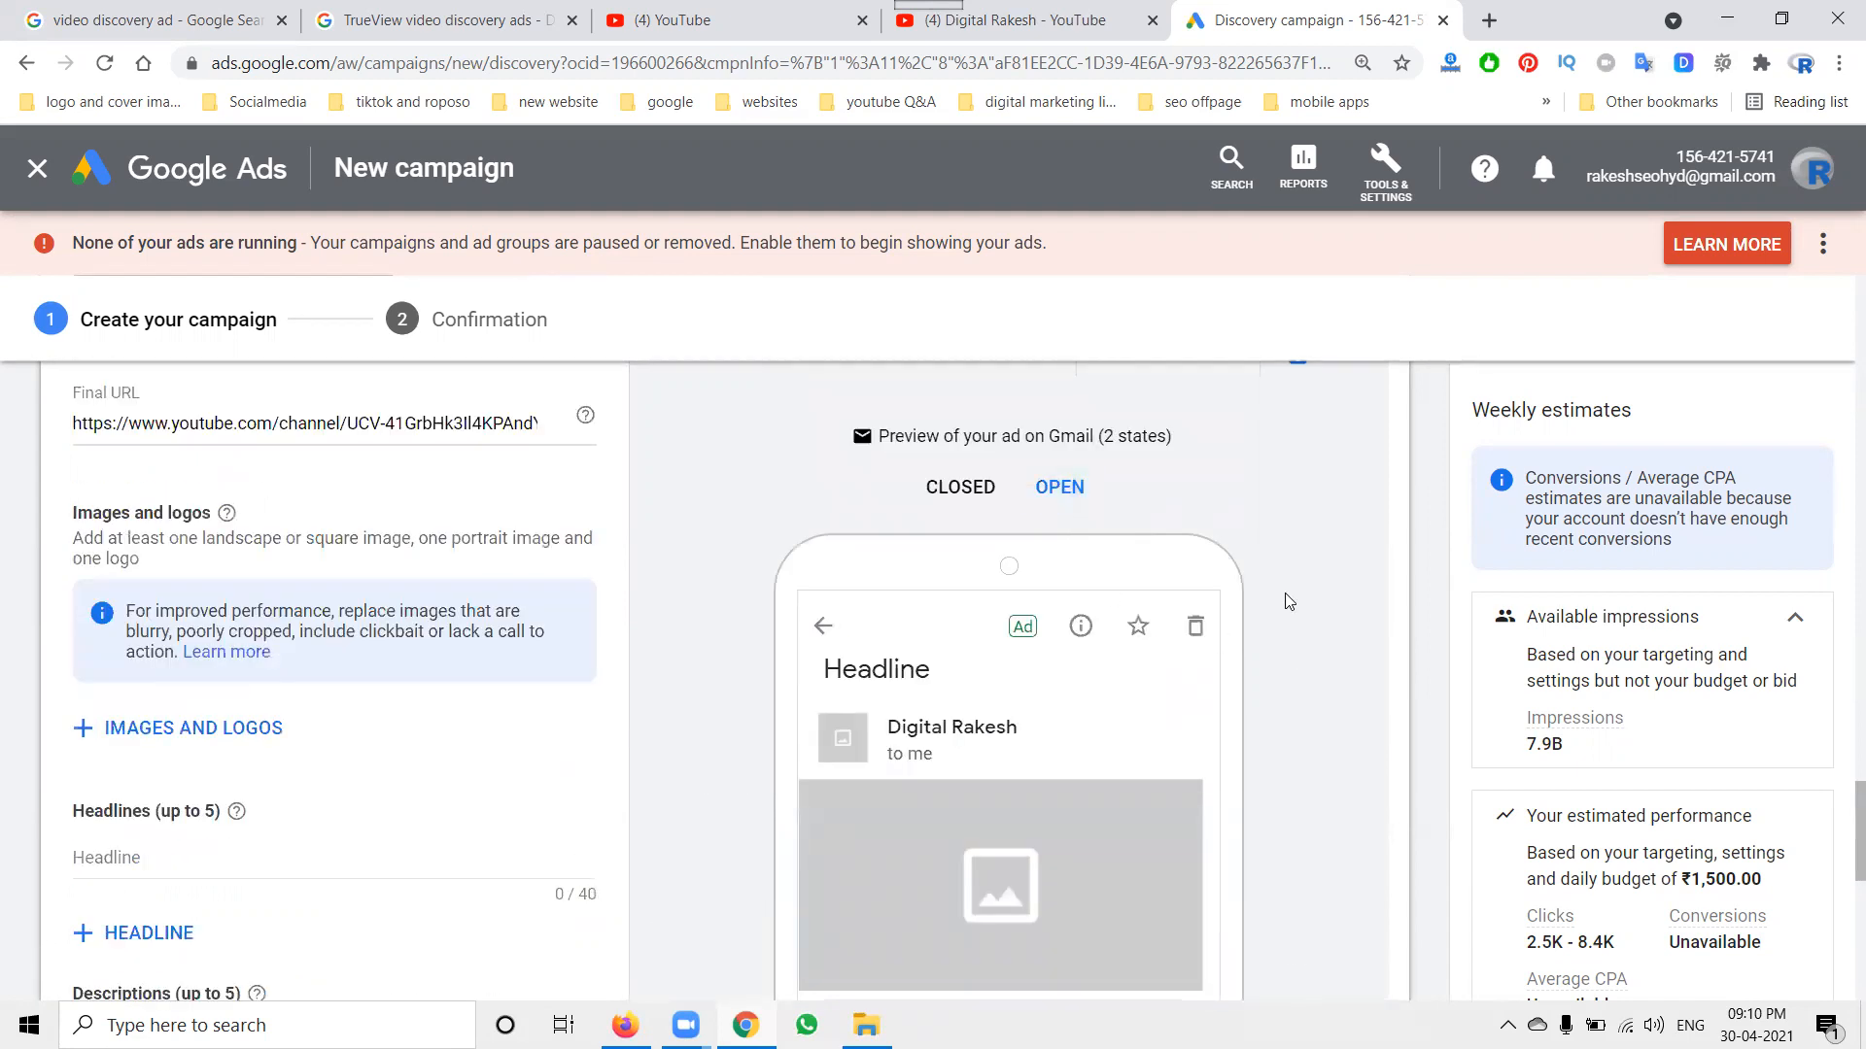
{"action": "scroll", "coordinate": [1254, 609], "scroll_direction": "up", "scroll_amount": 3}
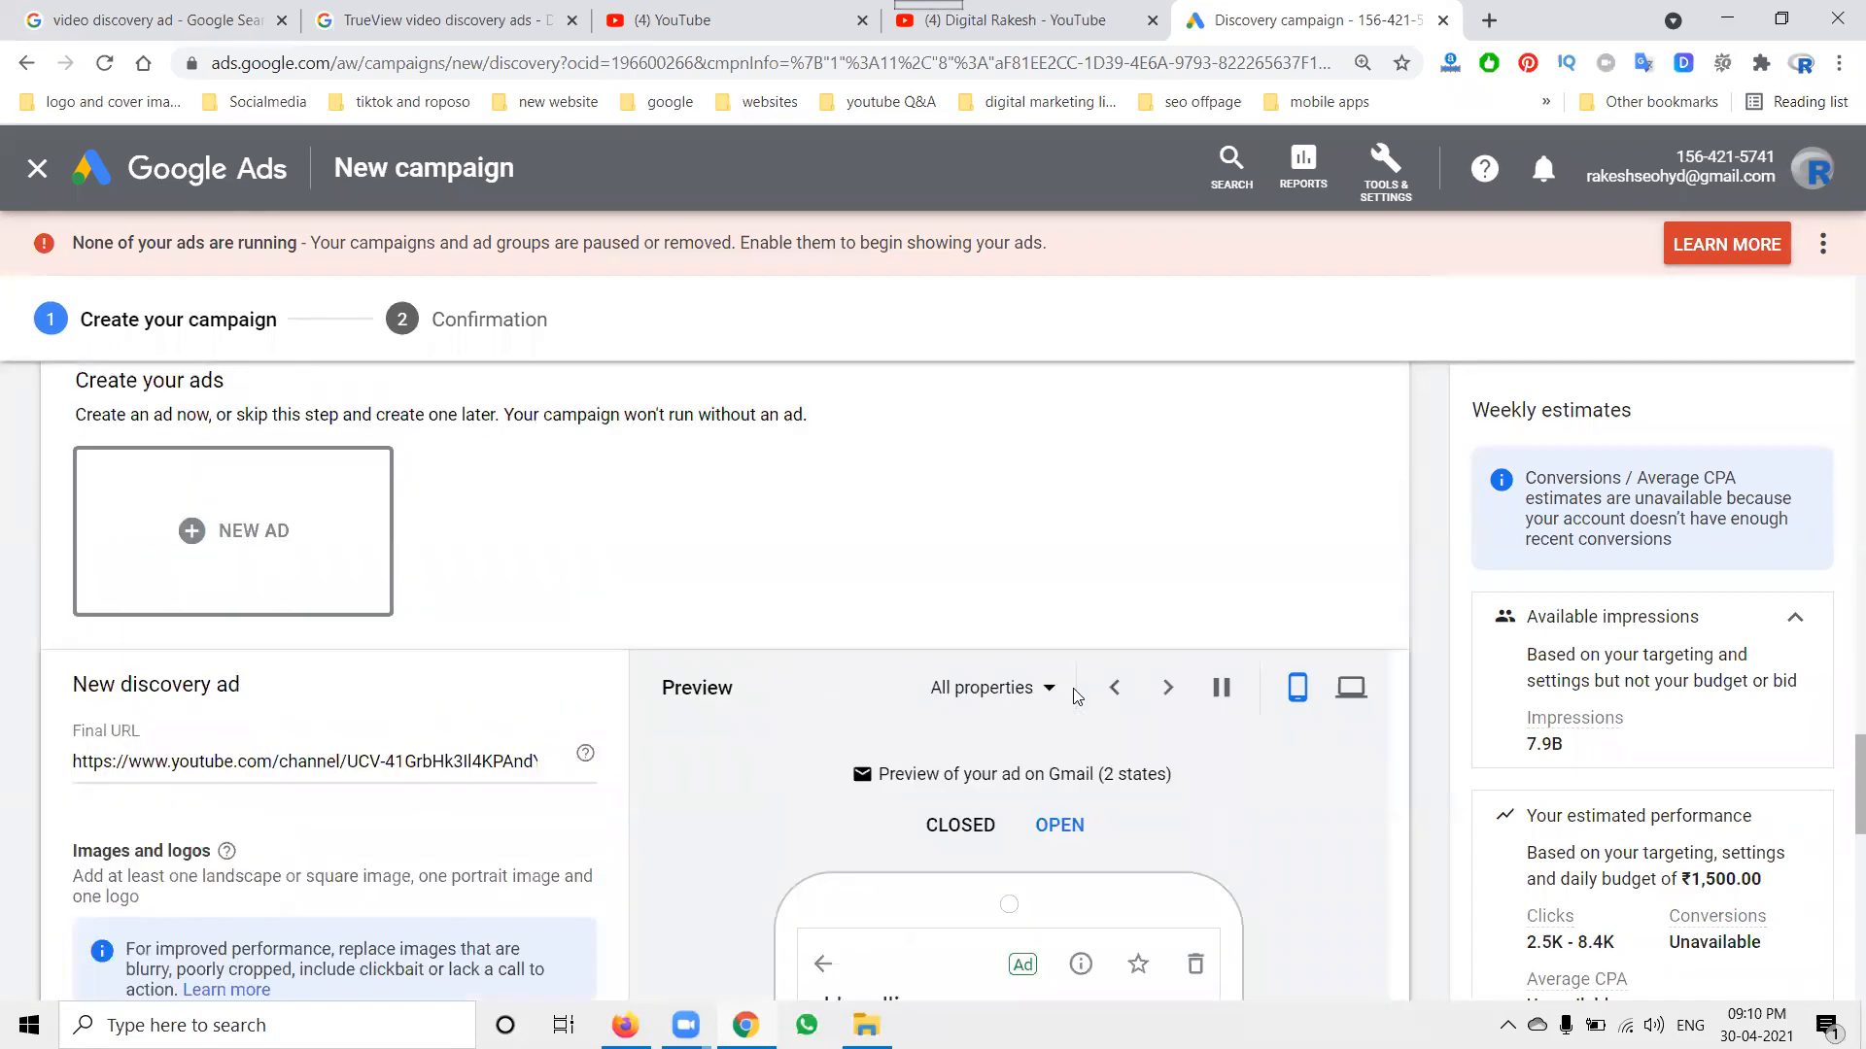
{"action": "scroll", "coordinate": [1254, 768], "scroll_direction": "down", "scroll_amount": 3}
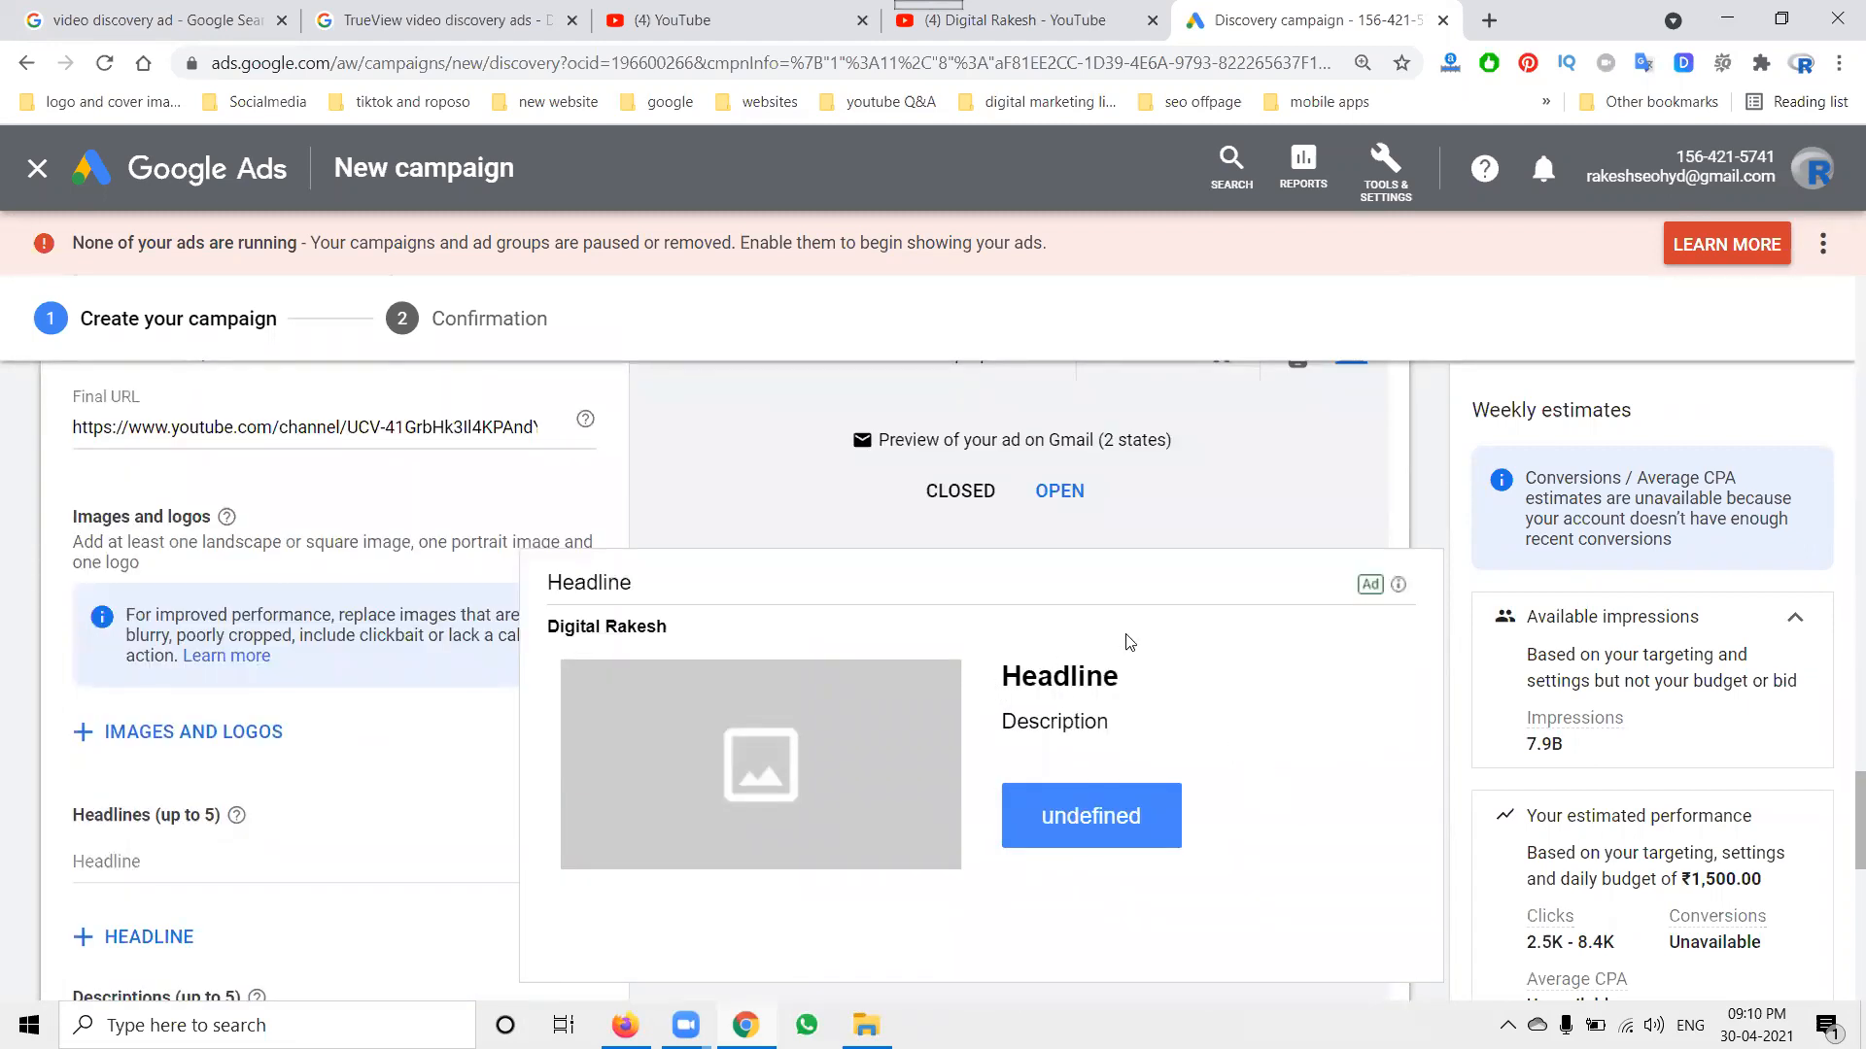
{"action": "scroll", "coordinate": [1127, 641], "scroll_direction": "up", "scroll_amount": 3}
{"action": "left_click", "coordinate": [1048, 596]}
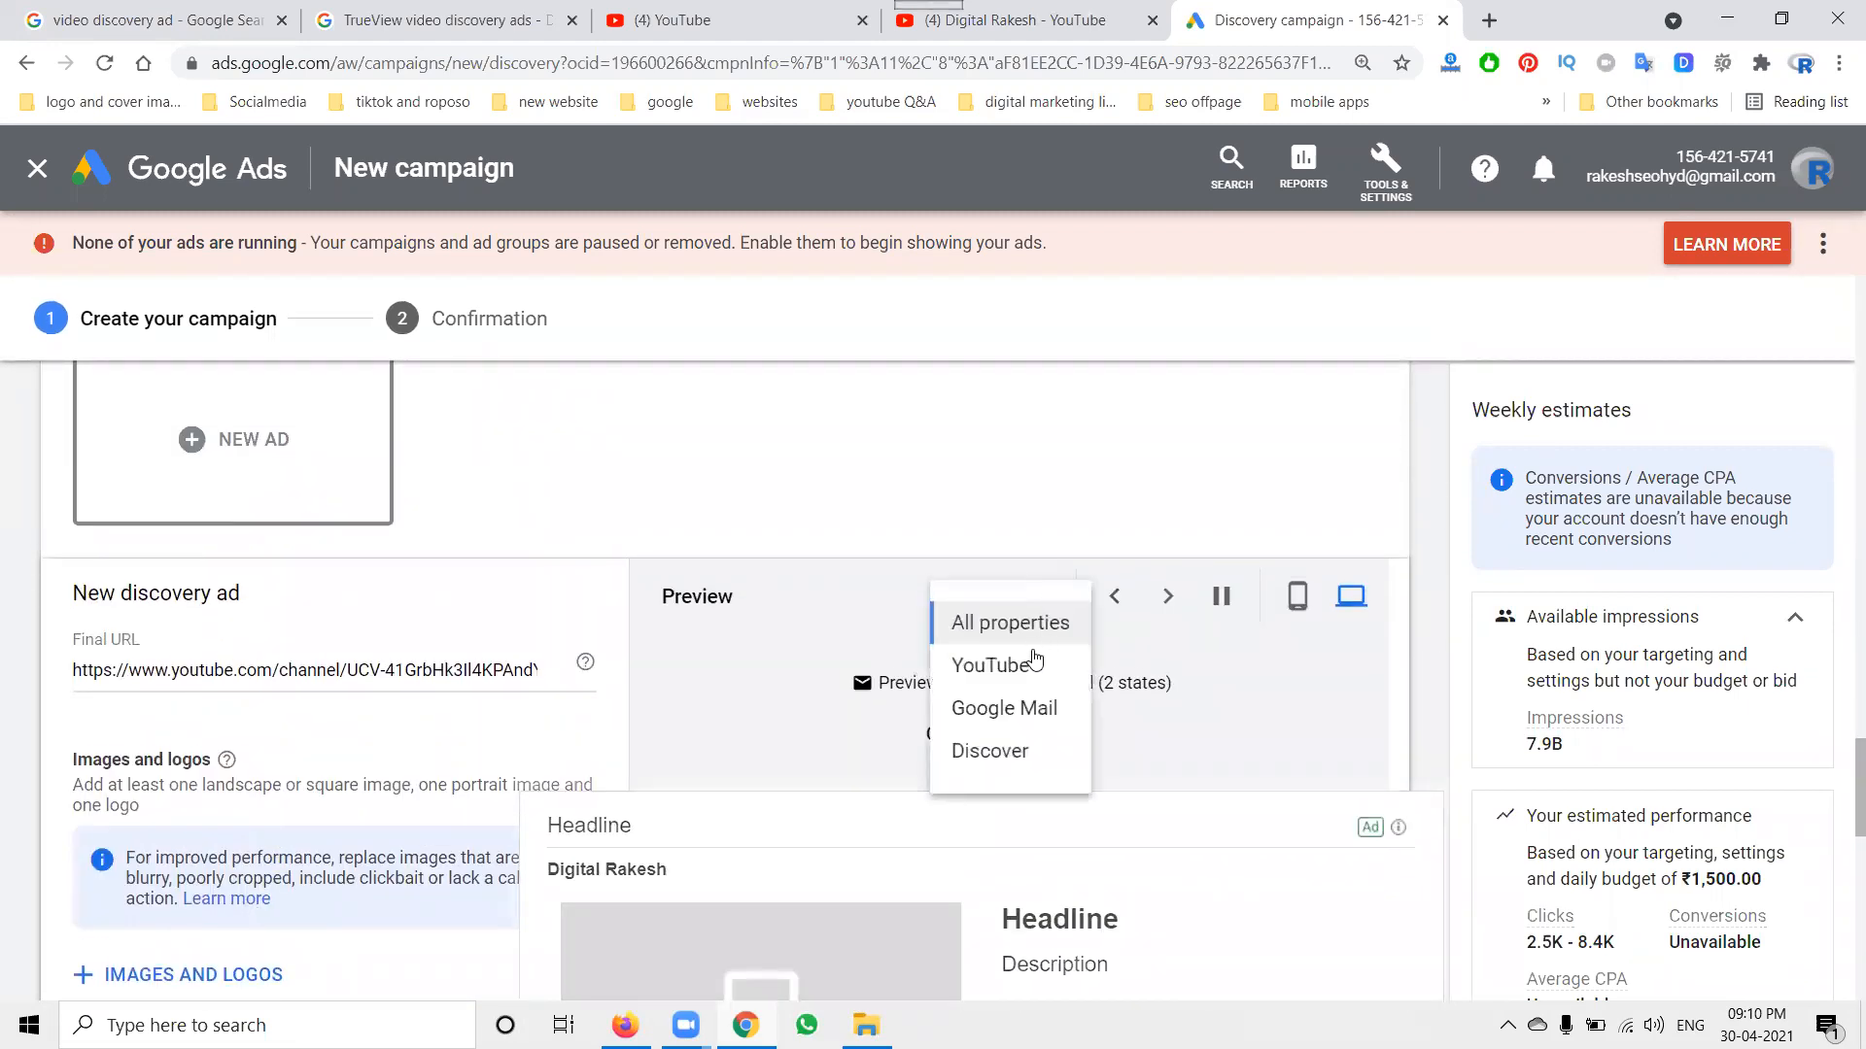
{"action": "left_click", "coordinate": [1021, 769]}
{"action": "left_click", "coordinate": [1298, 596]}
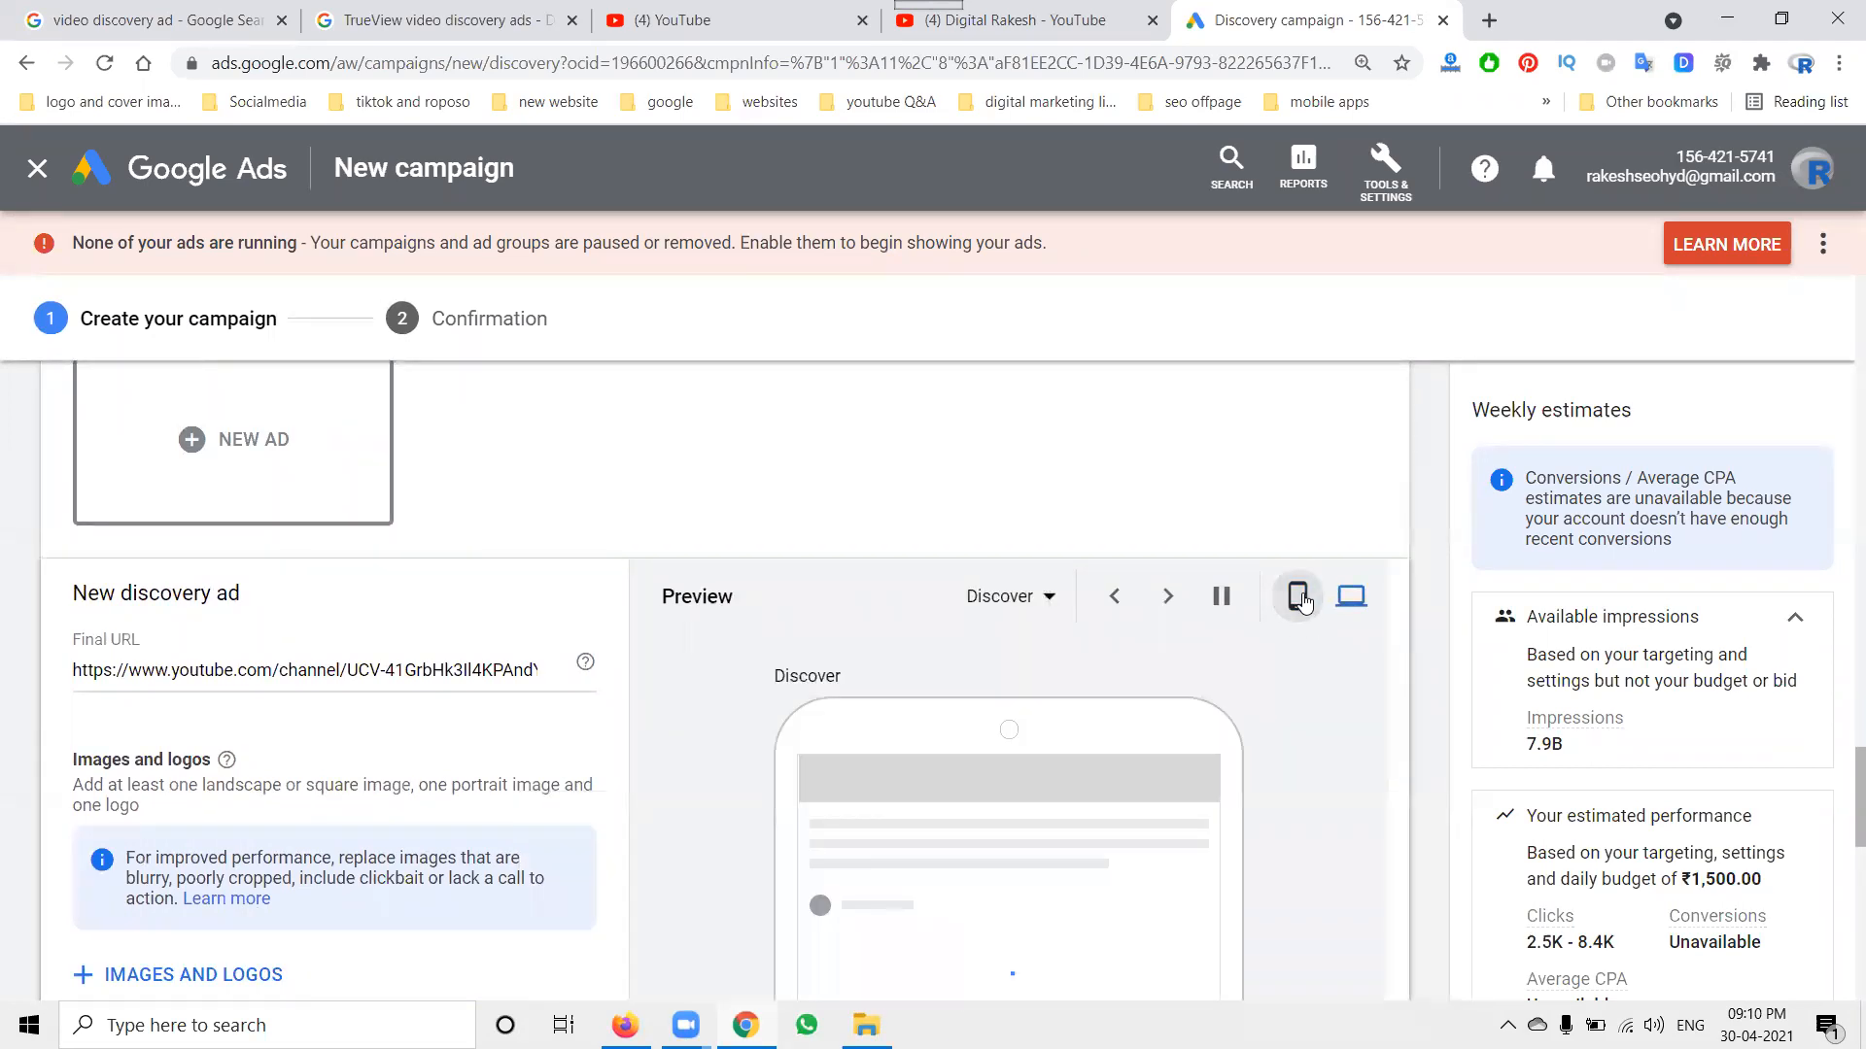
{"action": "scroll", "coordinate": [1304, 719], "scroll_direction": "down", "scroll_amount": 2}
{"action": "scroll", "coordinate": [1304, 719], "scroll_direction": "down", "scroll_amount": 2}
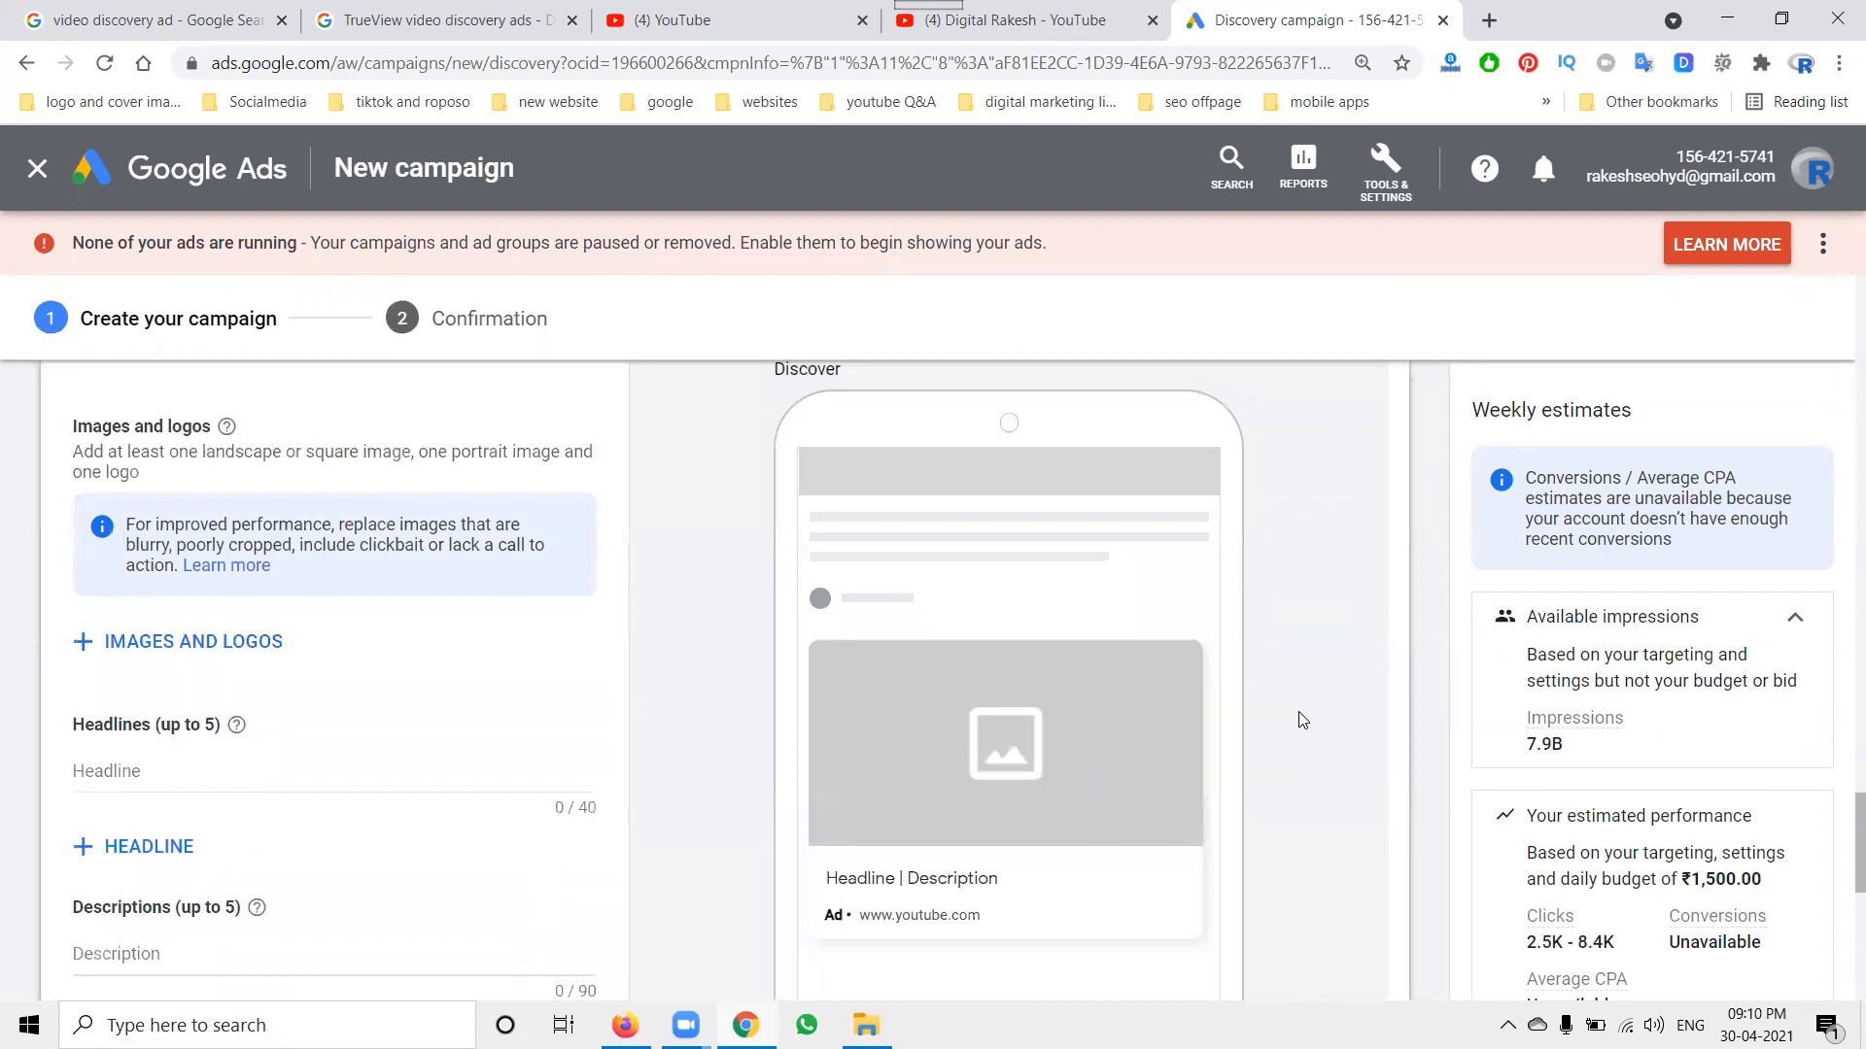
Preview the mobile version of the ad for Google Mail and for YouTube.
{"action": "scroll", "coordinate": [1304, 719], "scroll_direction": "up", "scroll_amount": 3}
{"action": "left_click", "coordinate": [1028, 599]}
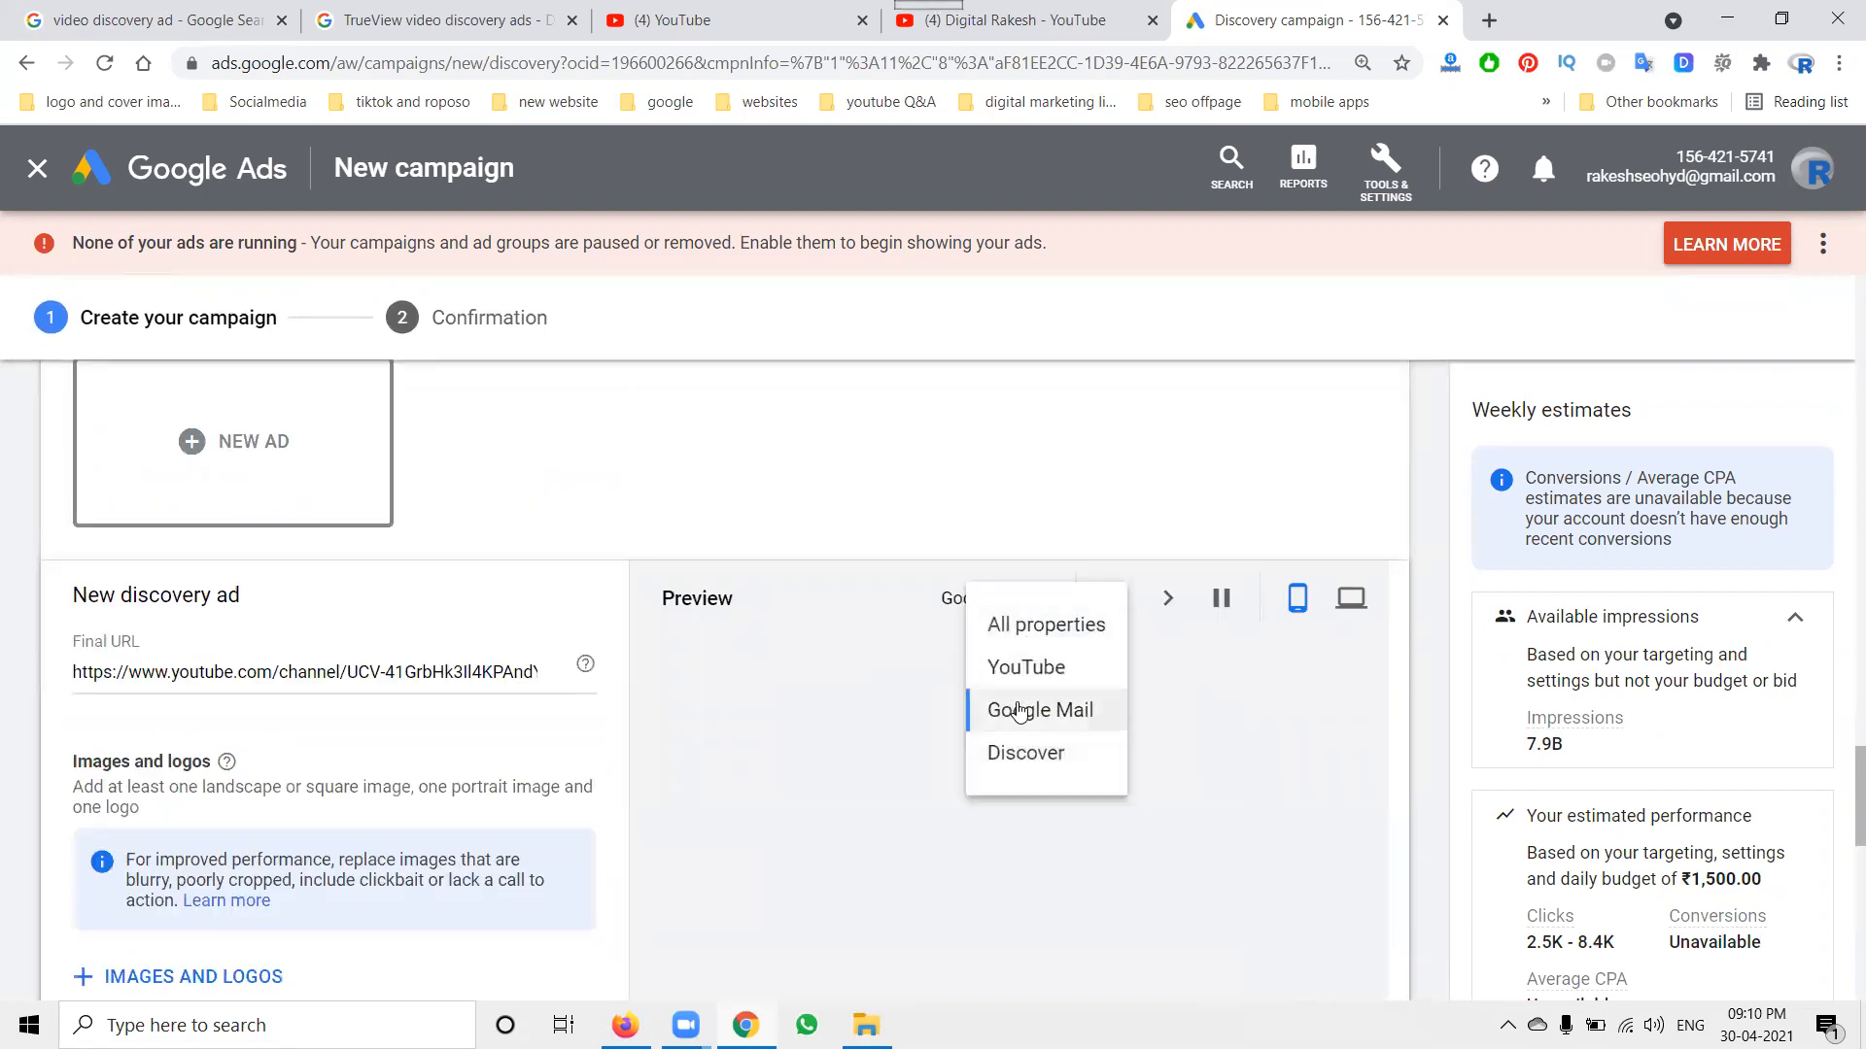
{"action": "left_click", "coordinate": [1021, 712]}
{"action": "left_click", "coordinate": [1048, 597]}
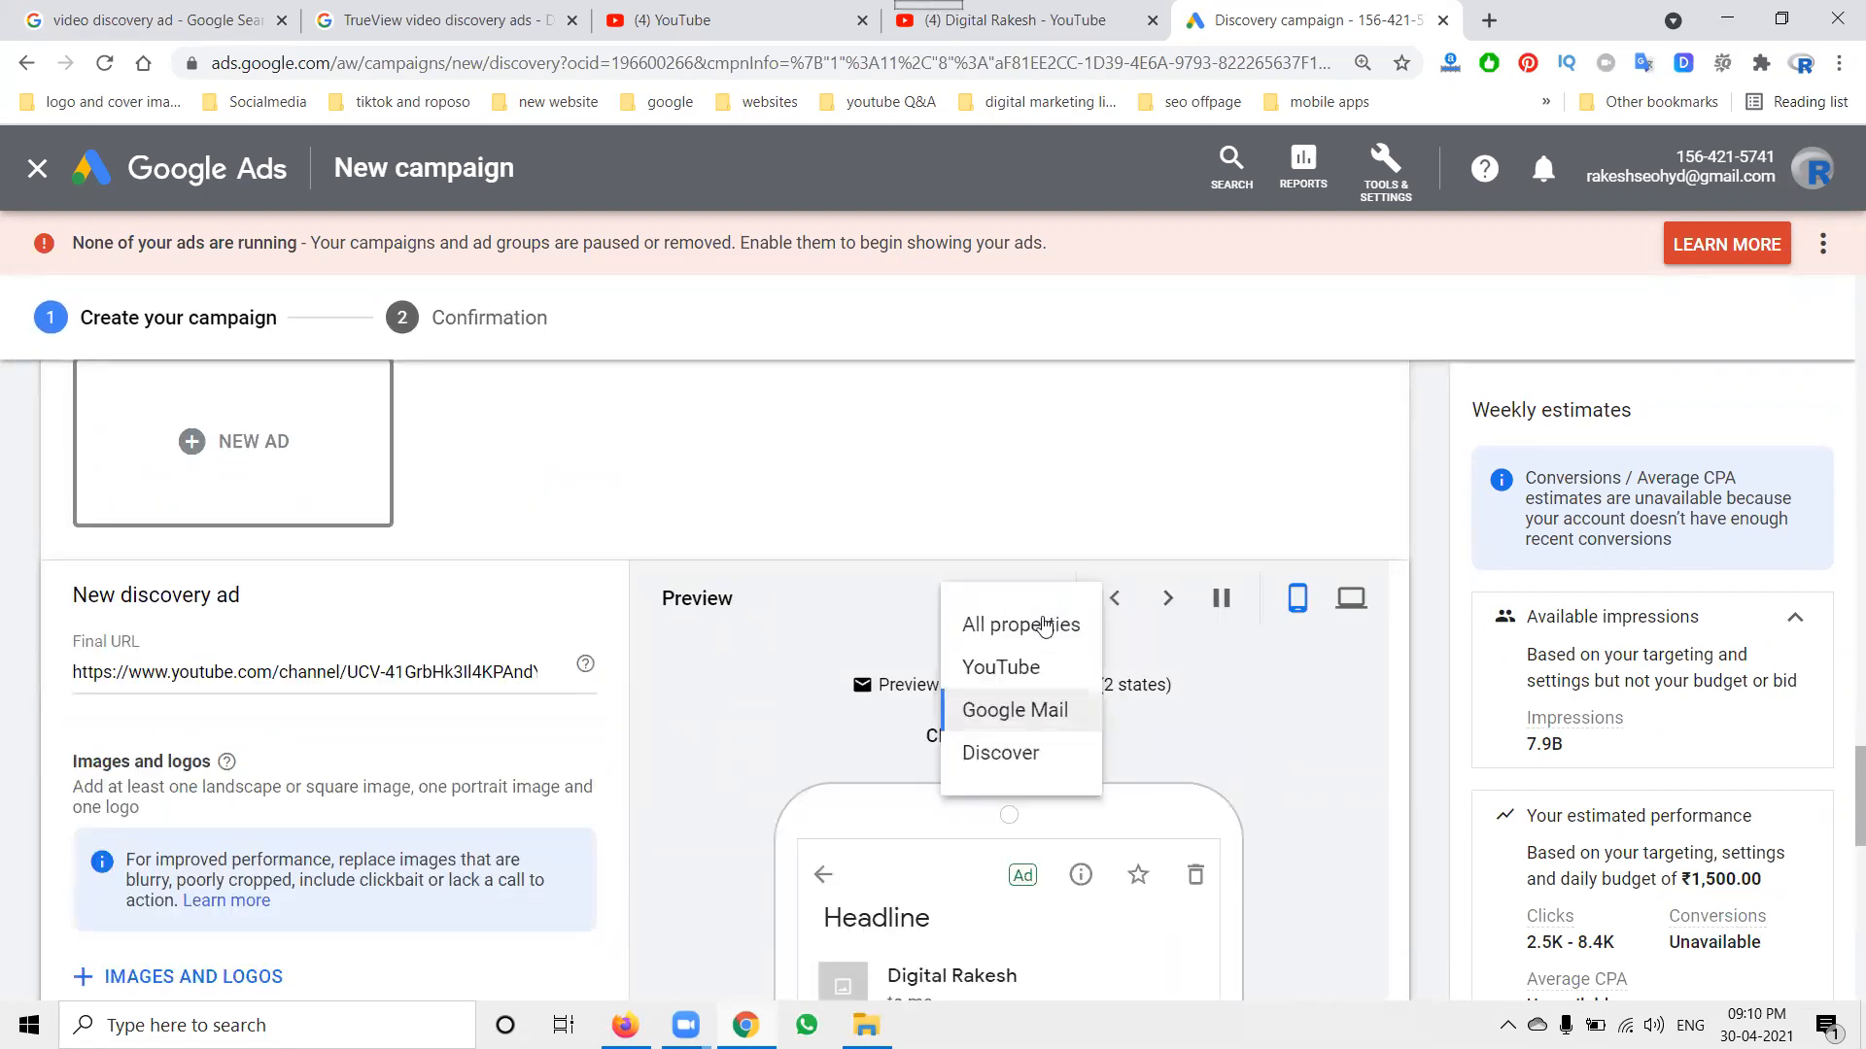
{"action": "left_click", "coordinate": [1028, 667]}
{"action": "scroll", "coordinate": [1263, 695], "scroll_direction": "down", "scroll_amount": 2}
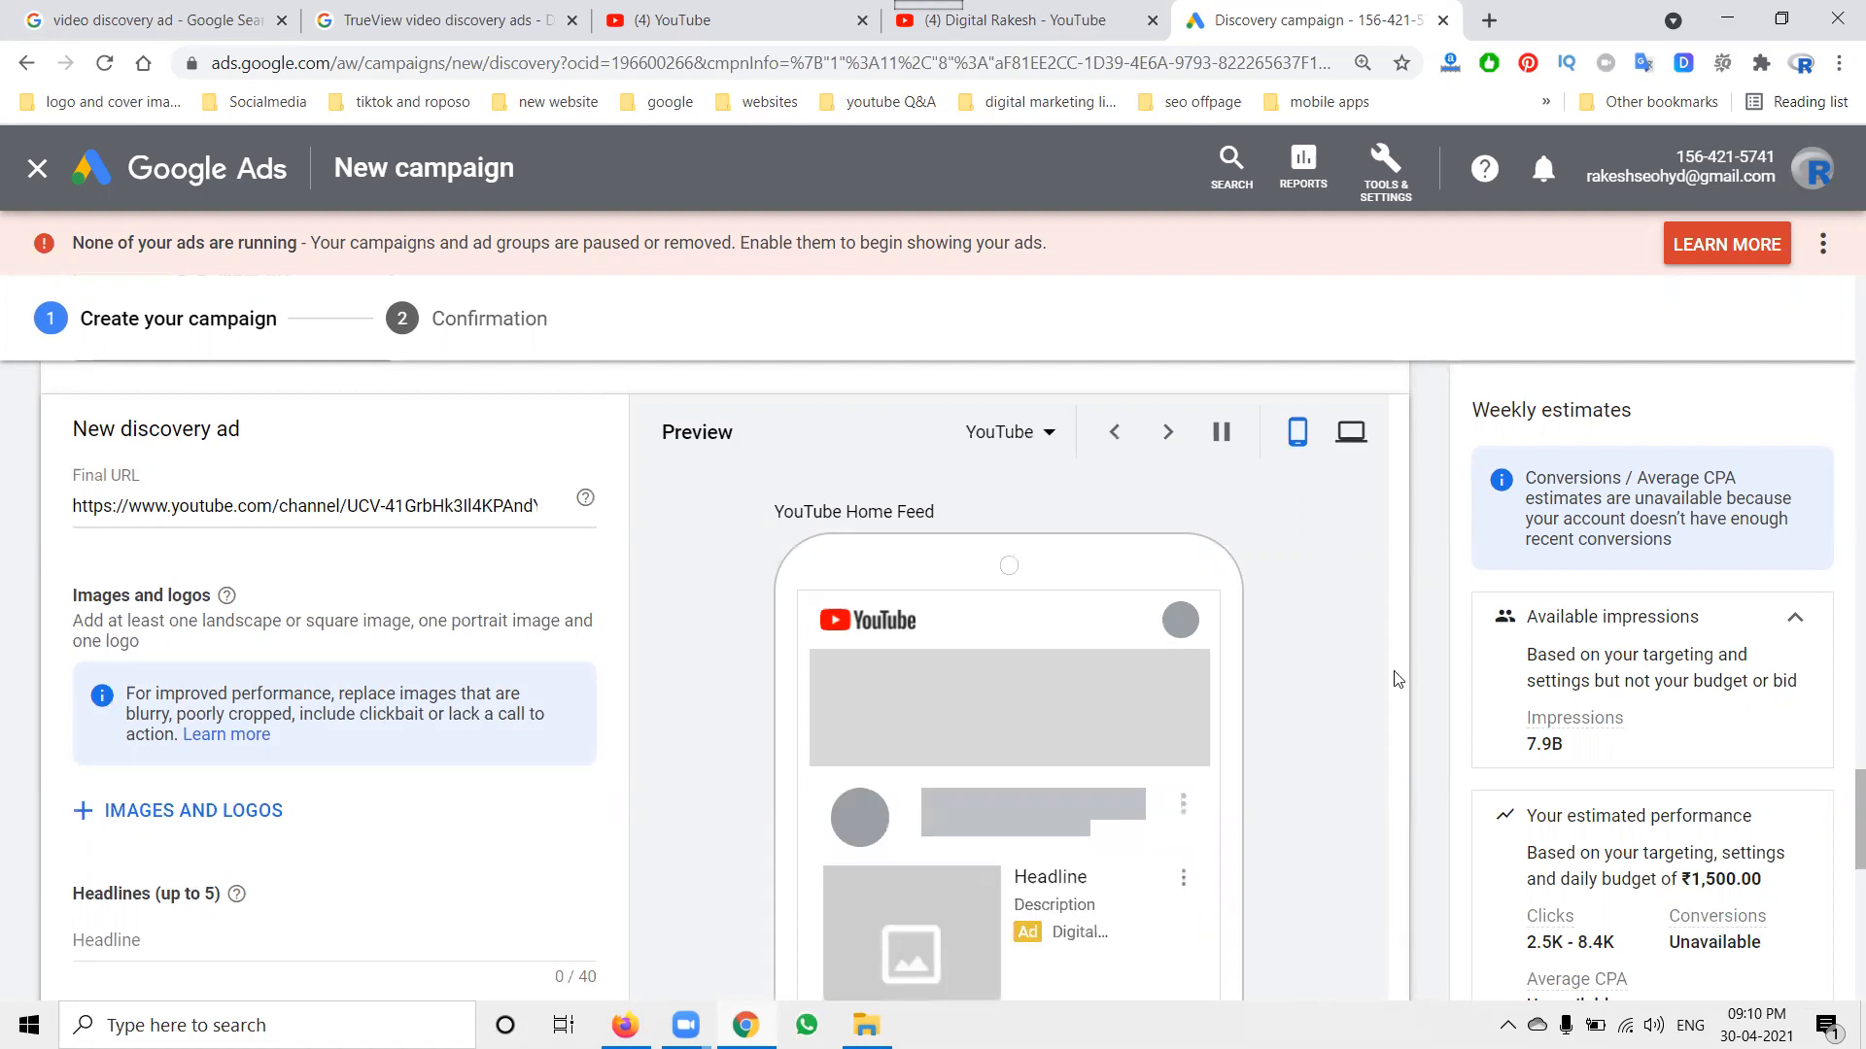
Add the scanned portrait photo to the ad's images in the 1.91:1, 1:1 and 4:5 crop ratios.
{"action": "left_click", "coordinate": [231, 817]}
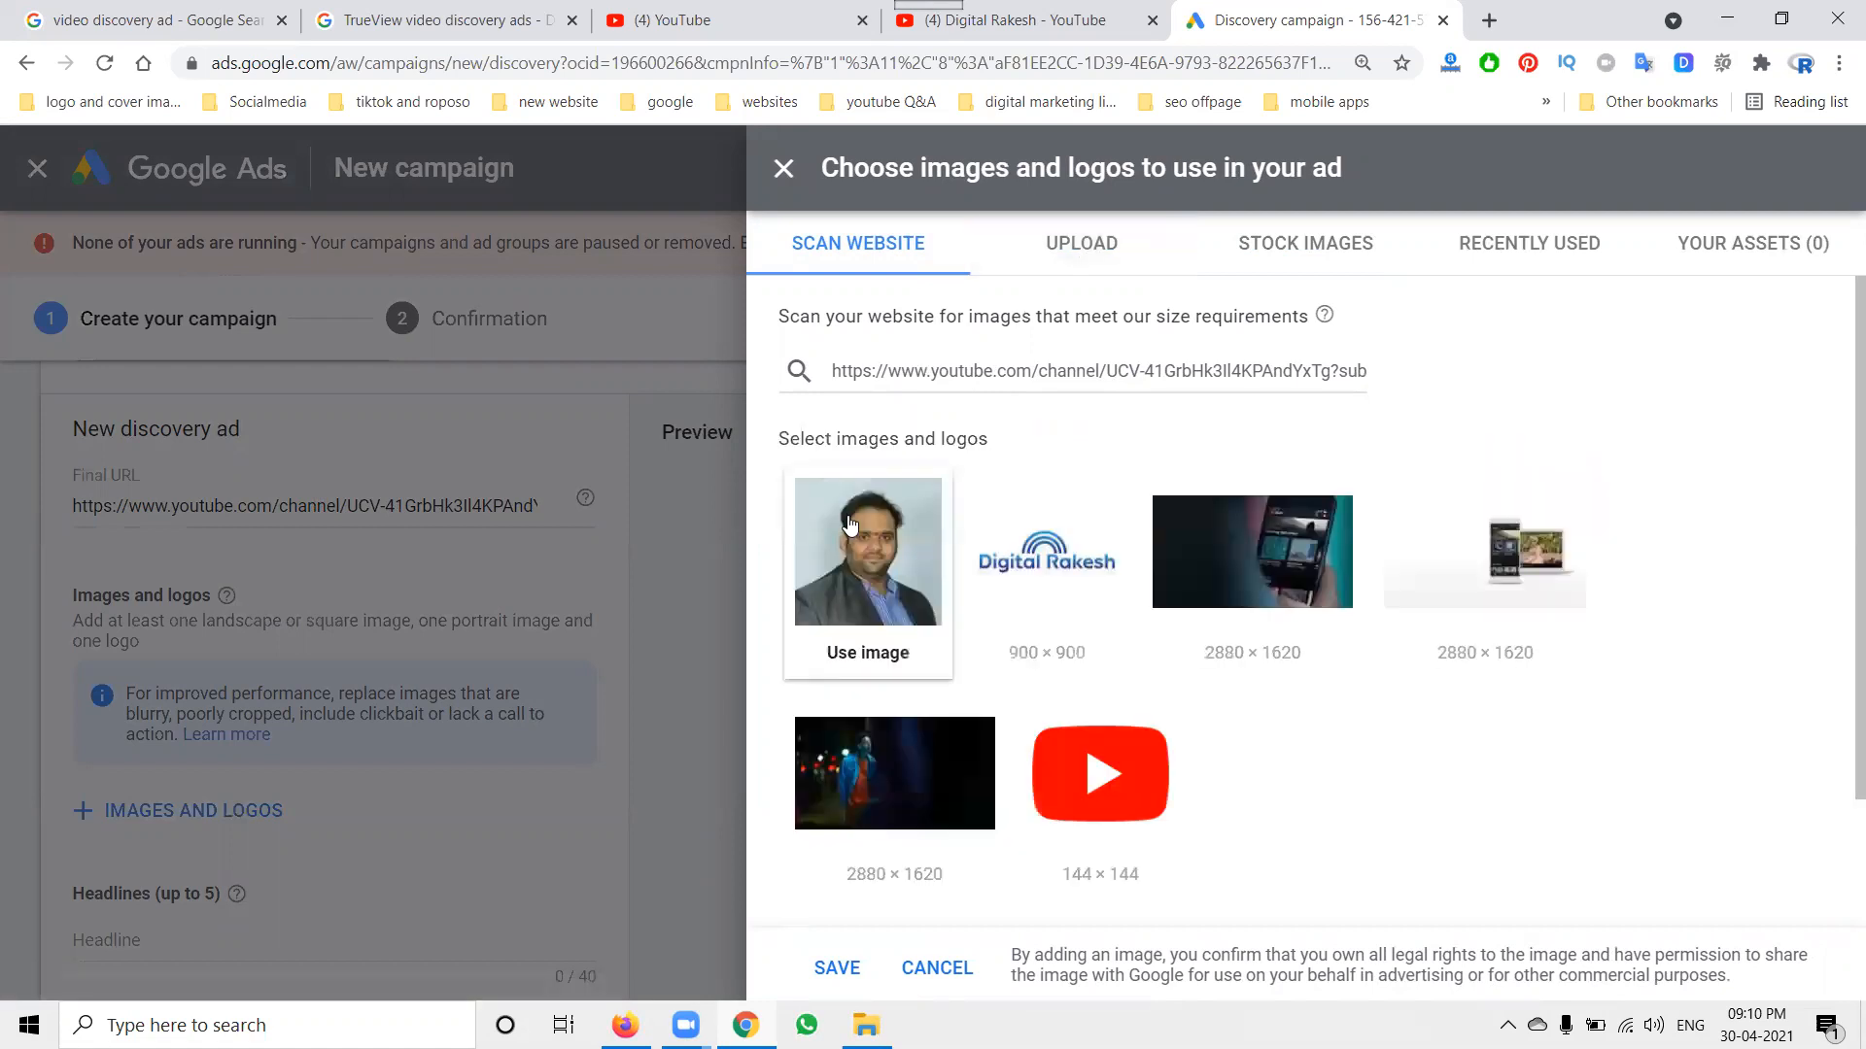
{"action": "left_click", "coordinate": [847, 520]}
{"action": "scroll", "coordinate": [1009, 822], "scroll_direction": "down", "scroll_amount": 2}
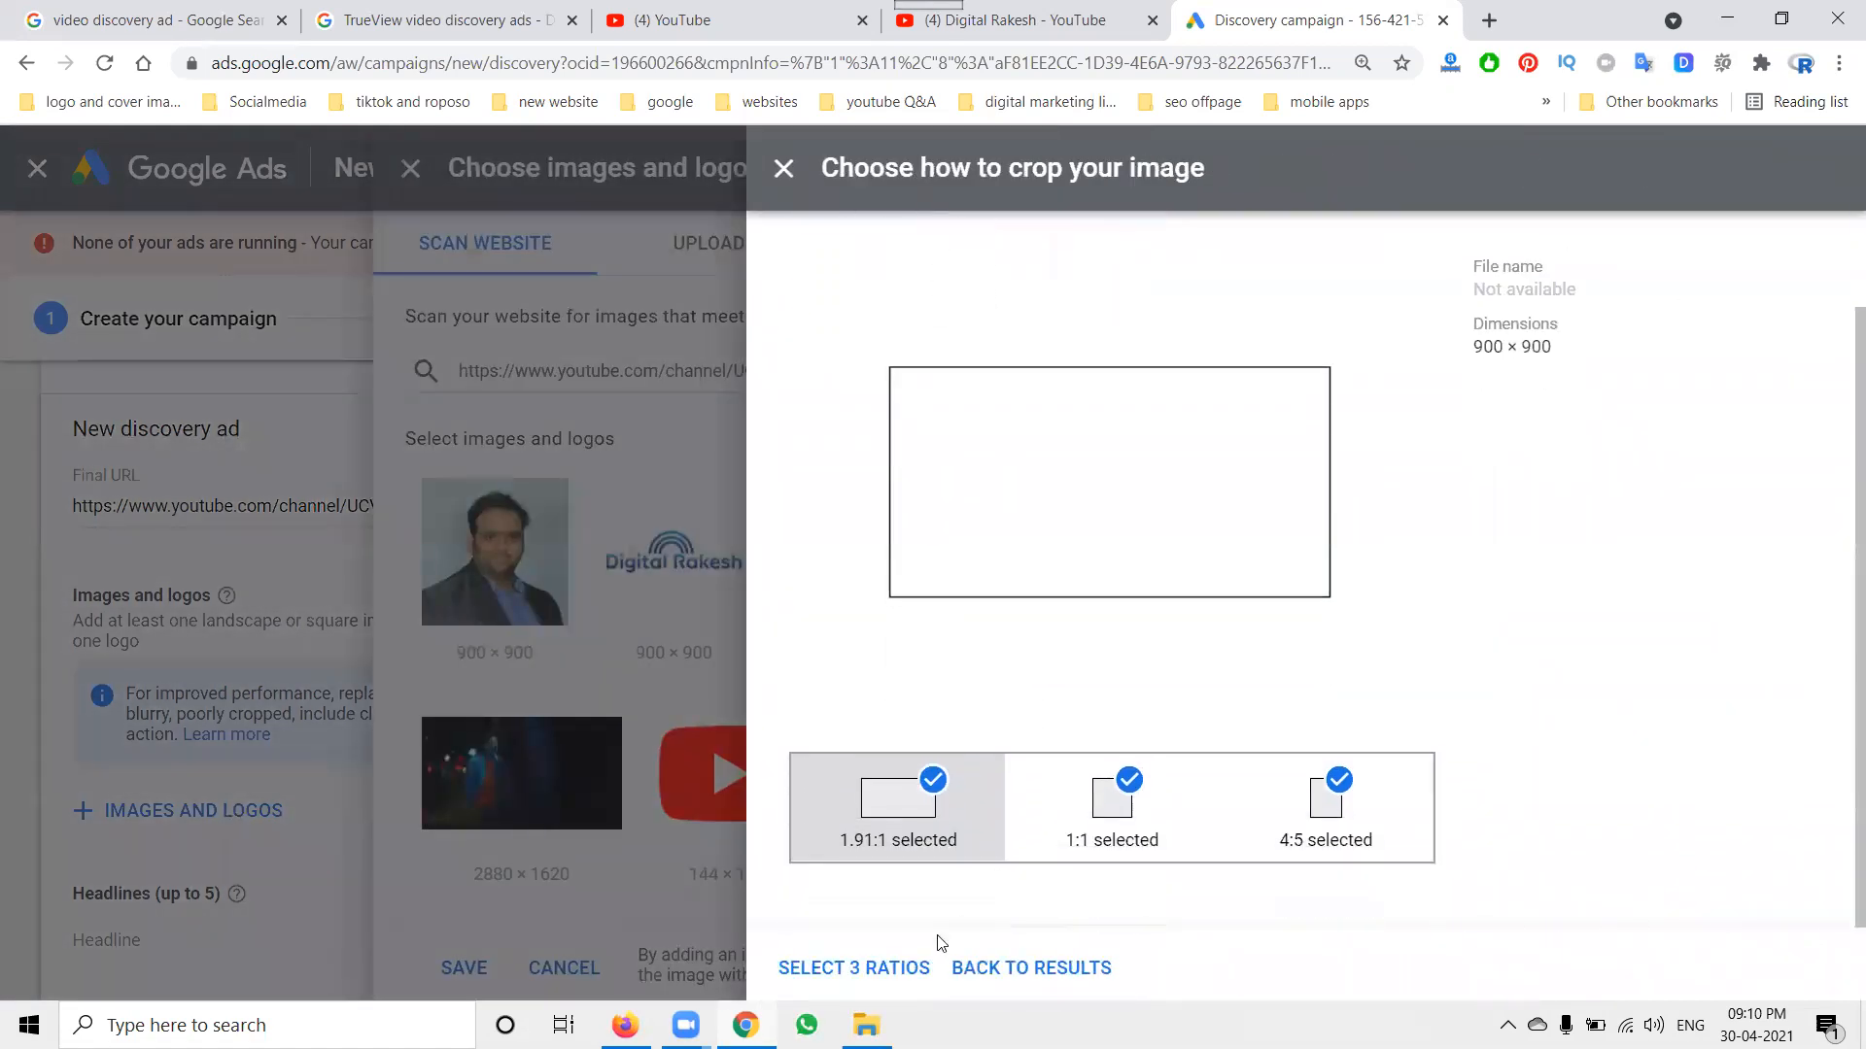
{"action": "left_click", "coordinate": [891, 964]}
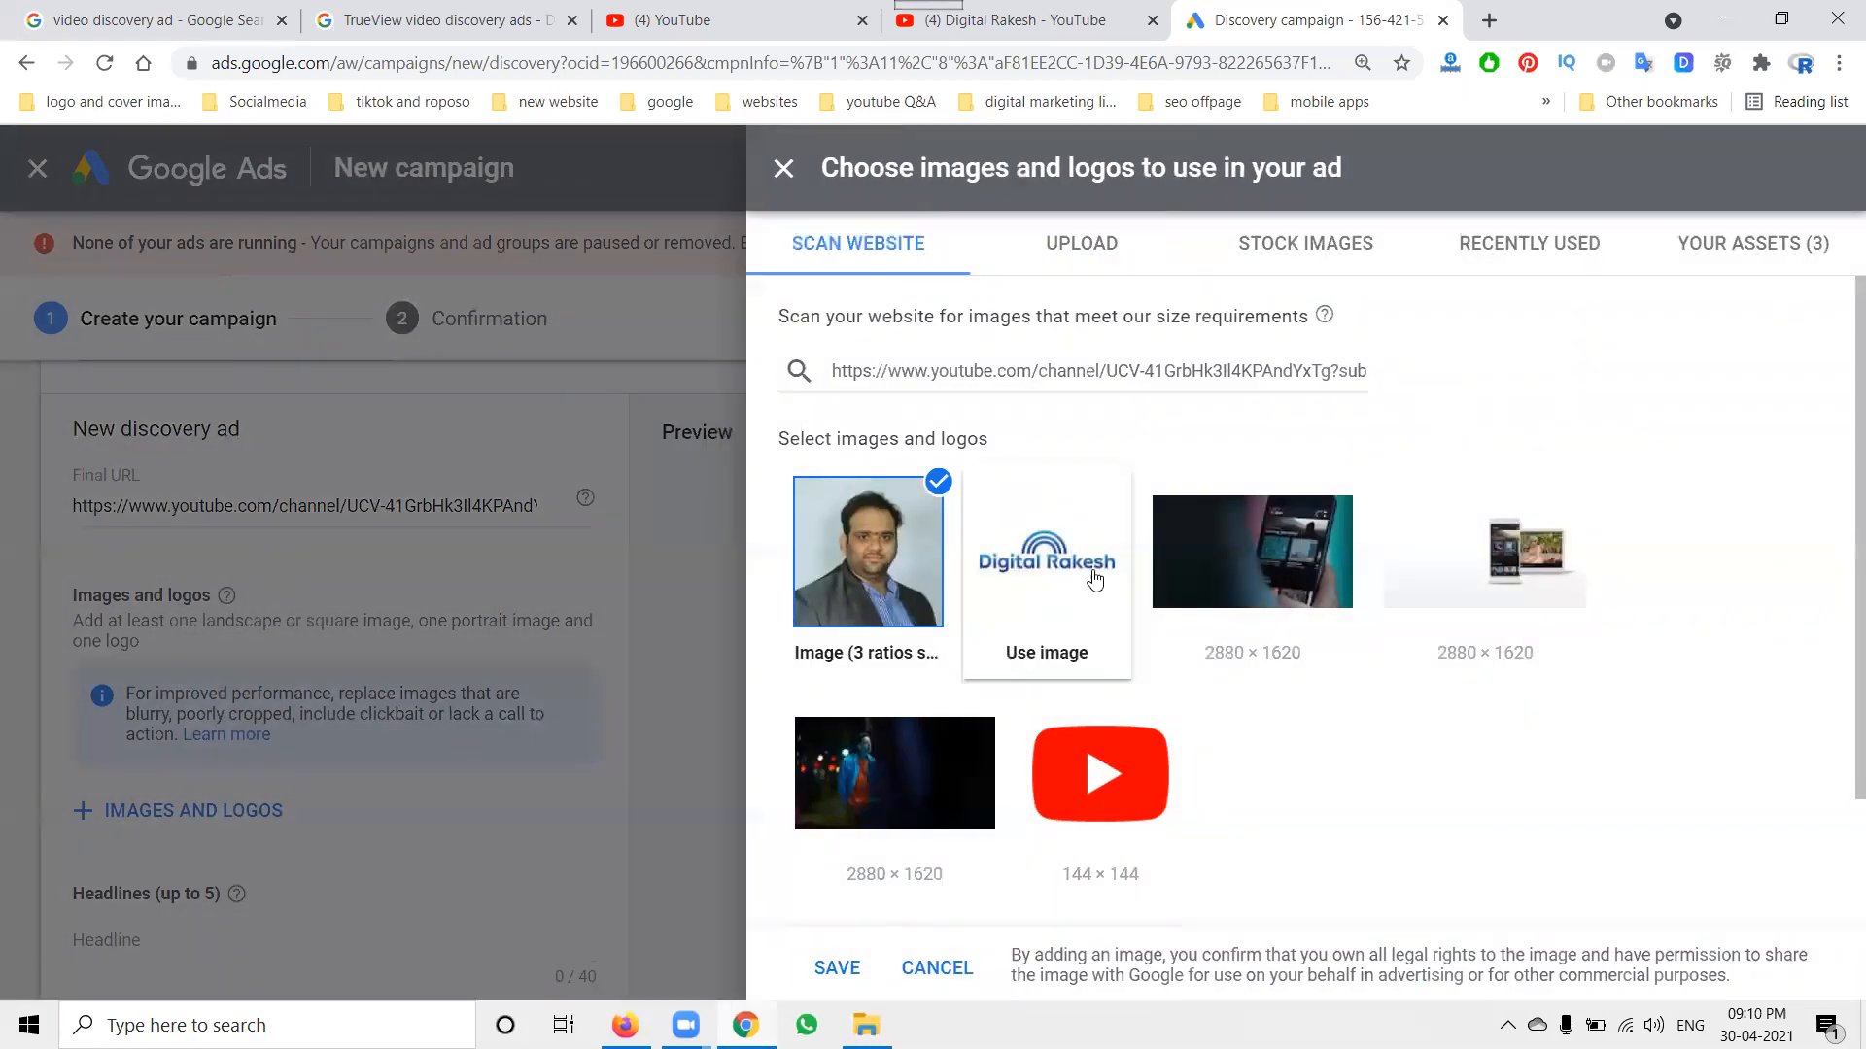
Add the dark hand-held phone image in the 1.91:1, 1:1 and 4:5 ratios and try to save the image selection.
{"action": "left_click", "coordinate": [1227, 552]}
{"action": "scroll", "coordinate": [983, 806], "scroll_direction": "down", "scroll_amount": 1}
{"action": "scroll", "coordinate": [983, 806], "scroll_direction": "down", "scroll_amount": 2}
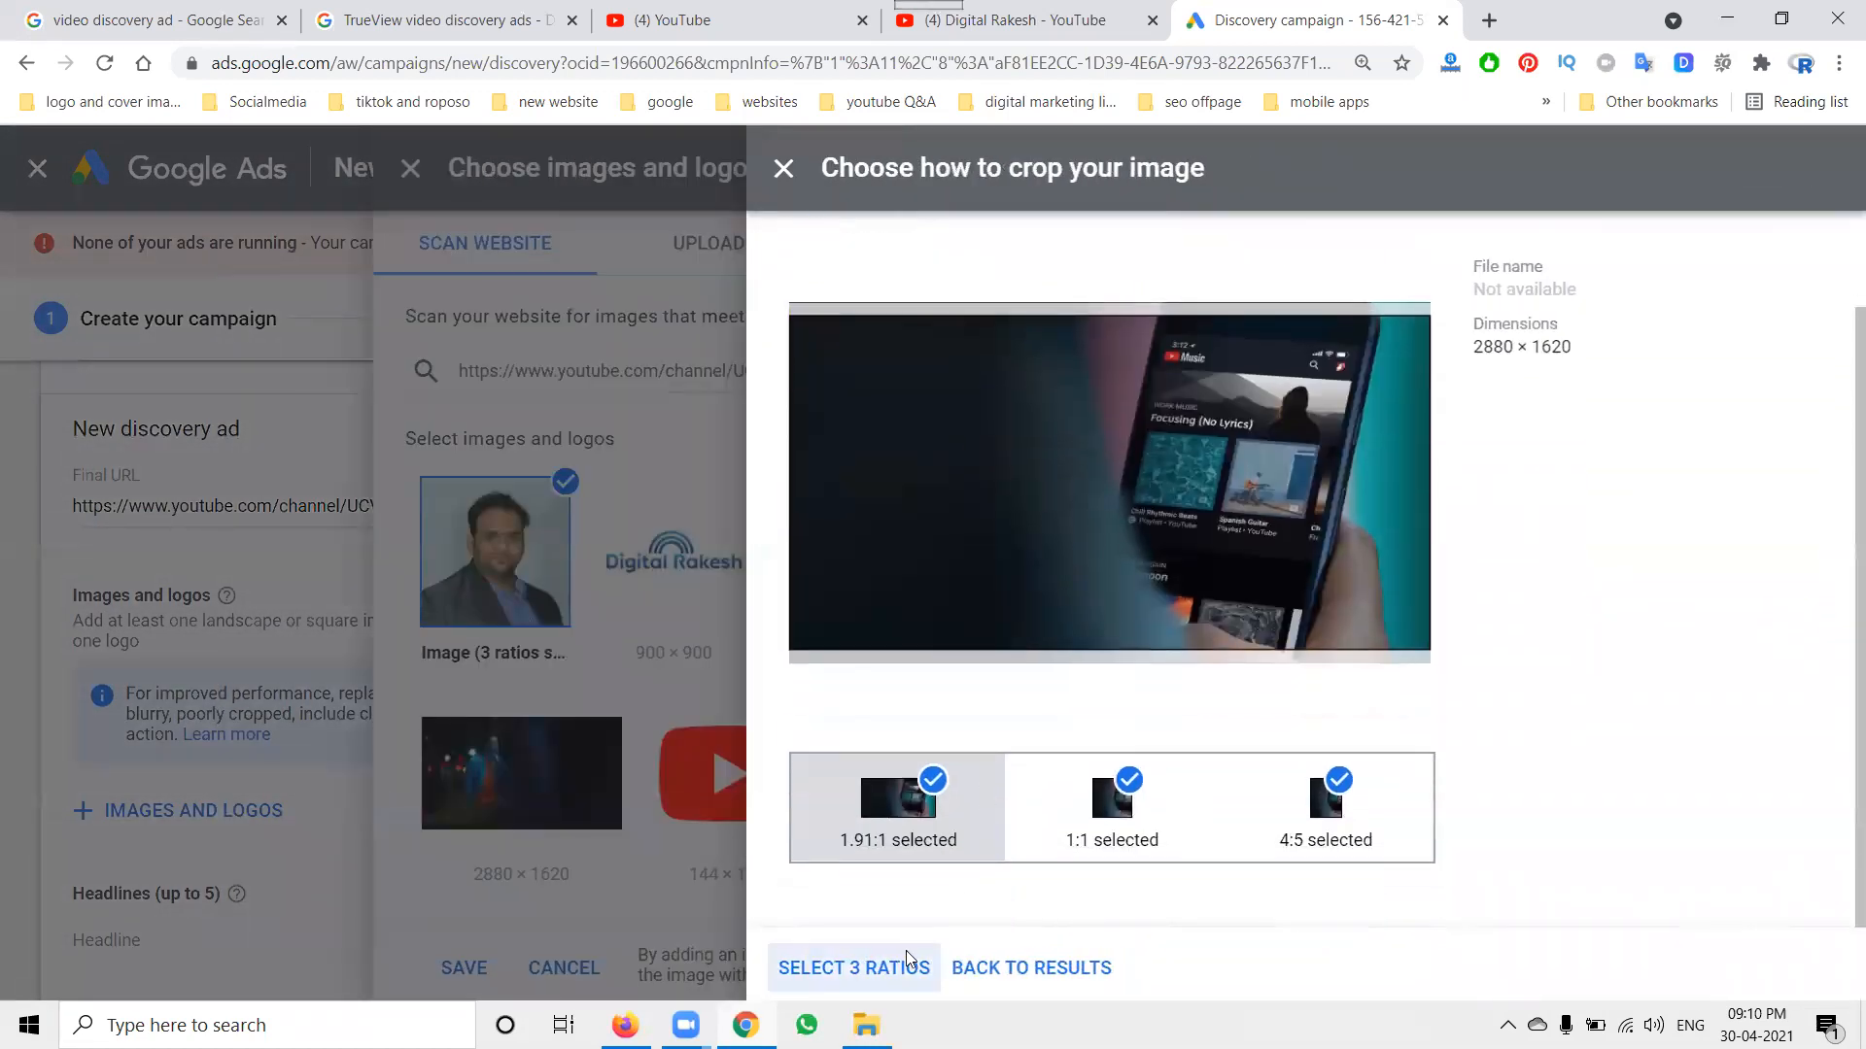
{"action": "left_click", "coordinate": [903, 964]}
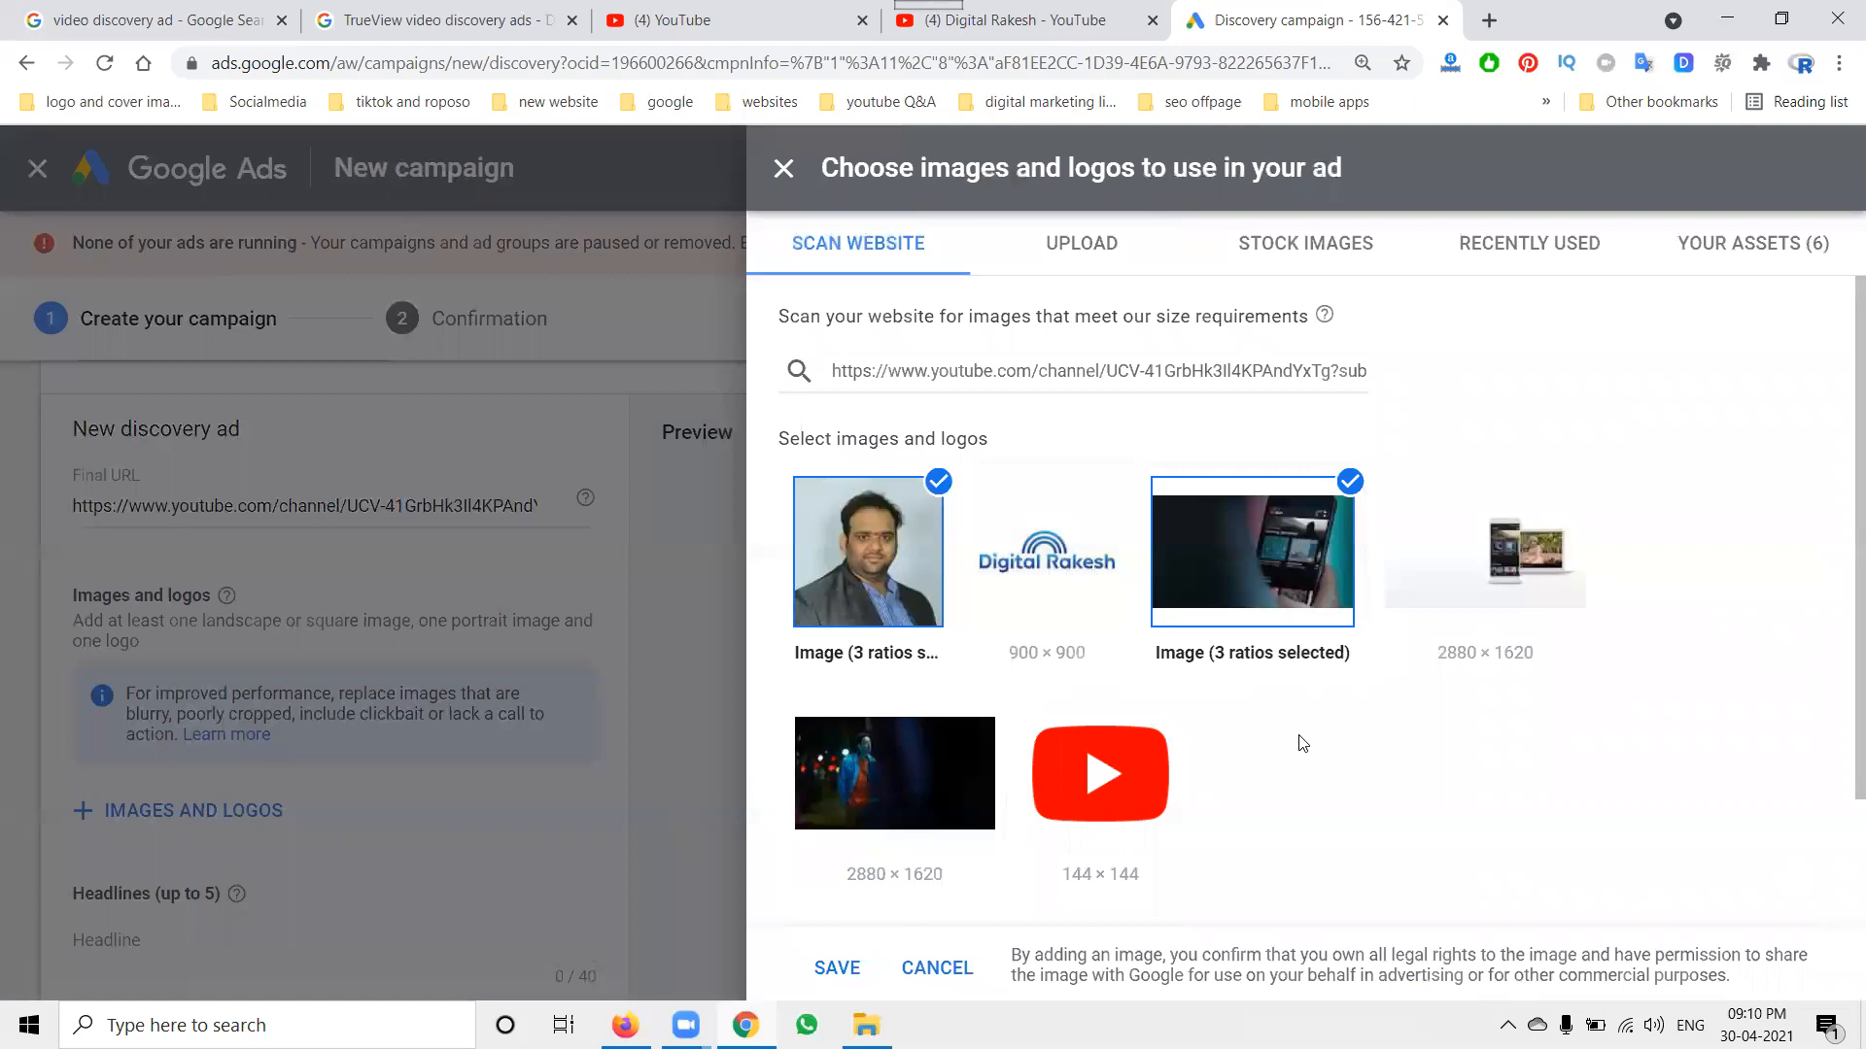
{"action": "left_click", "coordinate": [862, 966]}
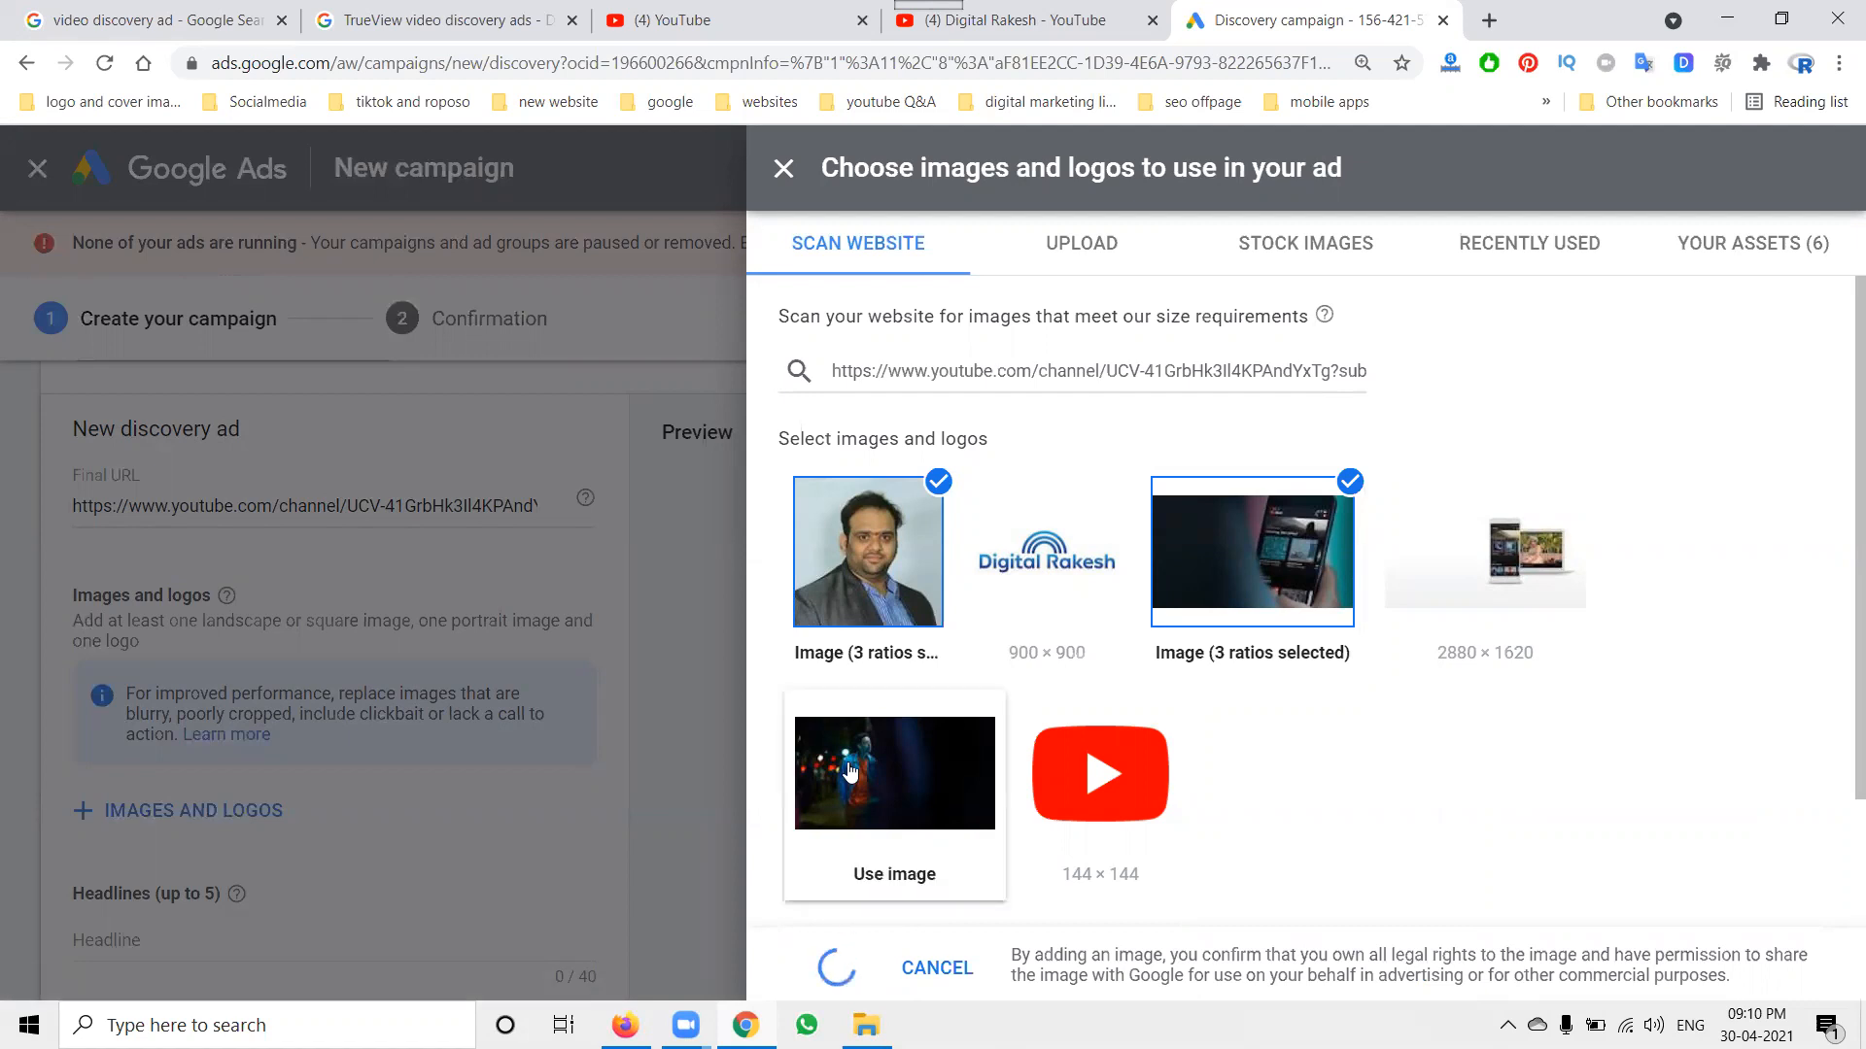
{"action": "mouse_move", "coordinate": [849, 770]}
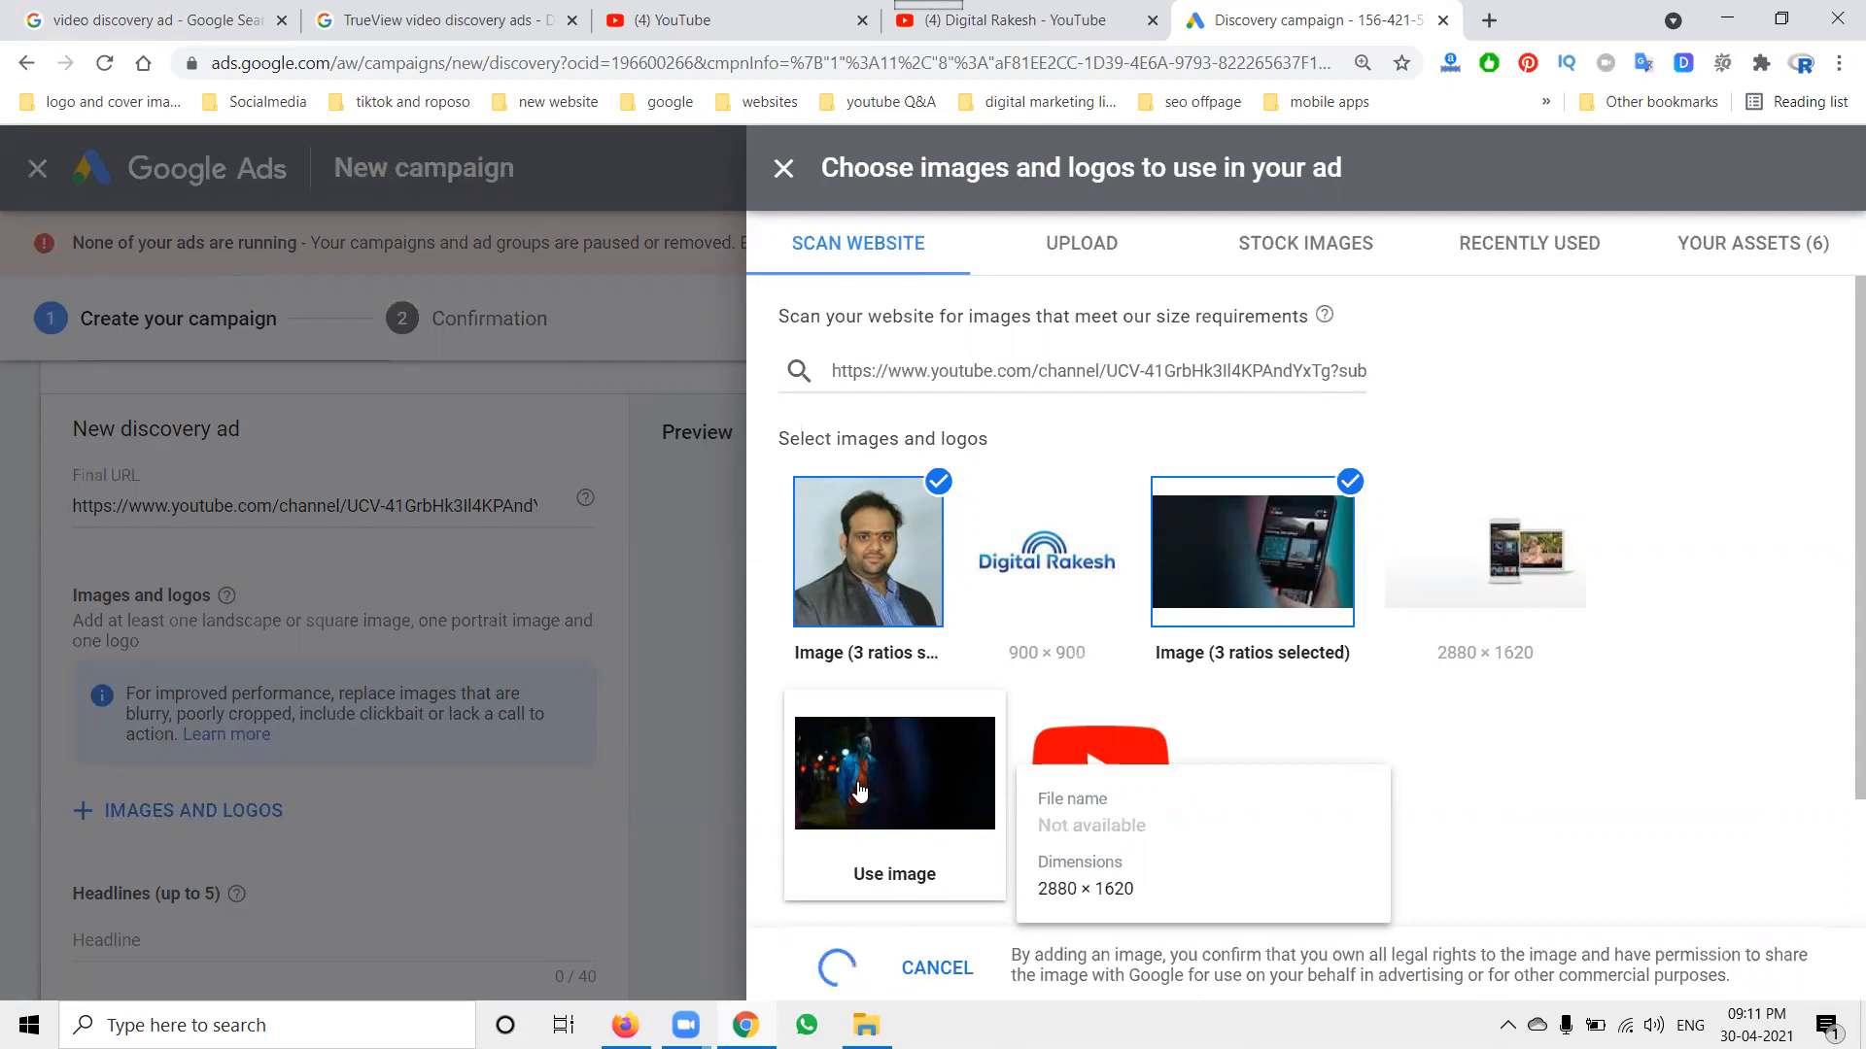
Add the Digital Rakesh logo picture as an image in all three crop ratios.
{"action": "left_click", "coordinate": [1003, 544]}
{"action": "scroll", "coordinate": [951, 759], "scroll_direction": "down", "scroll_amount": 2}
{"action": "left_click", "coordinate": [877, 968]}
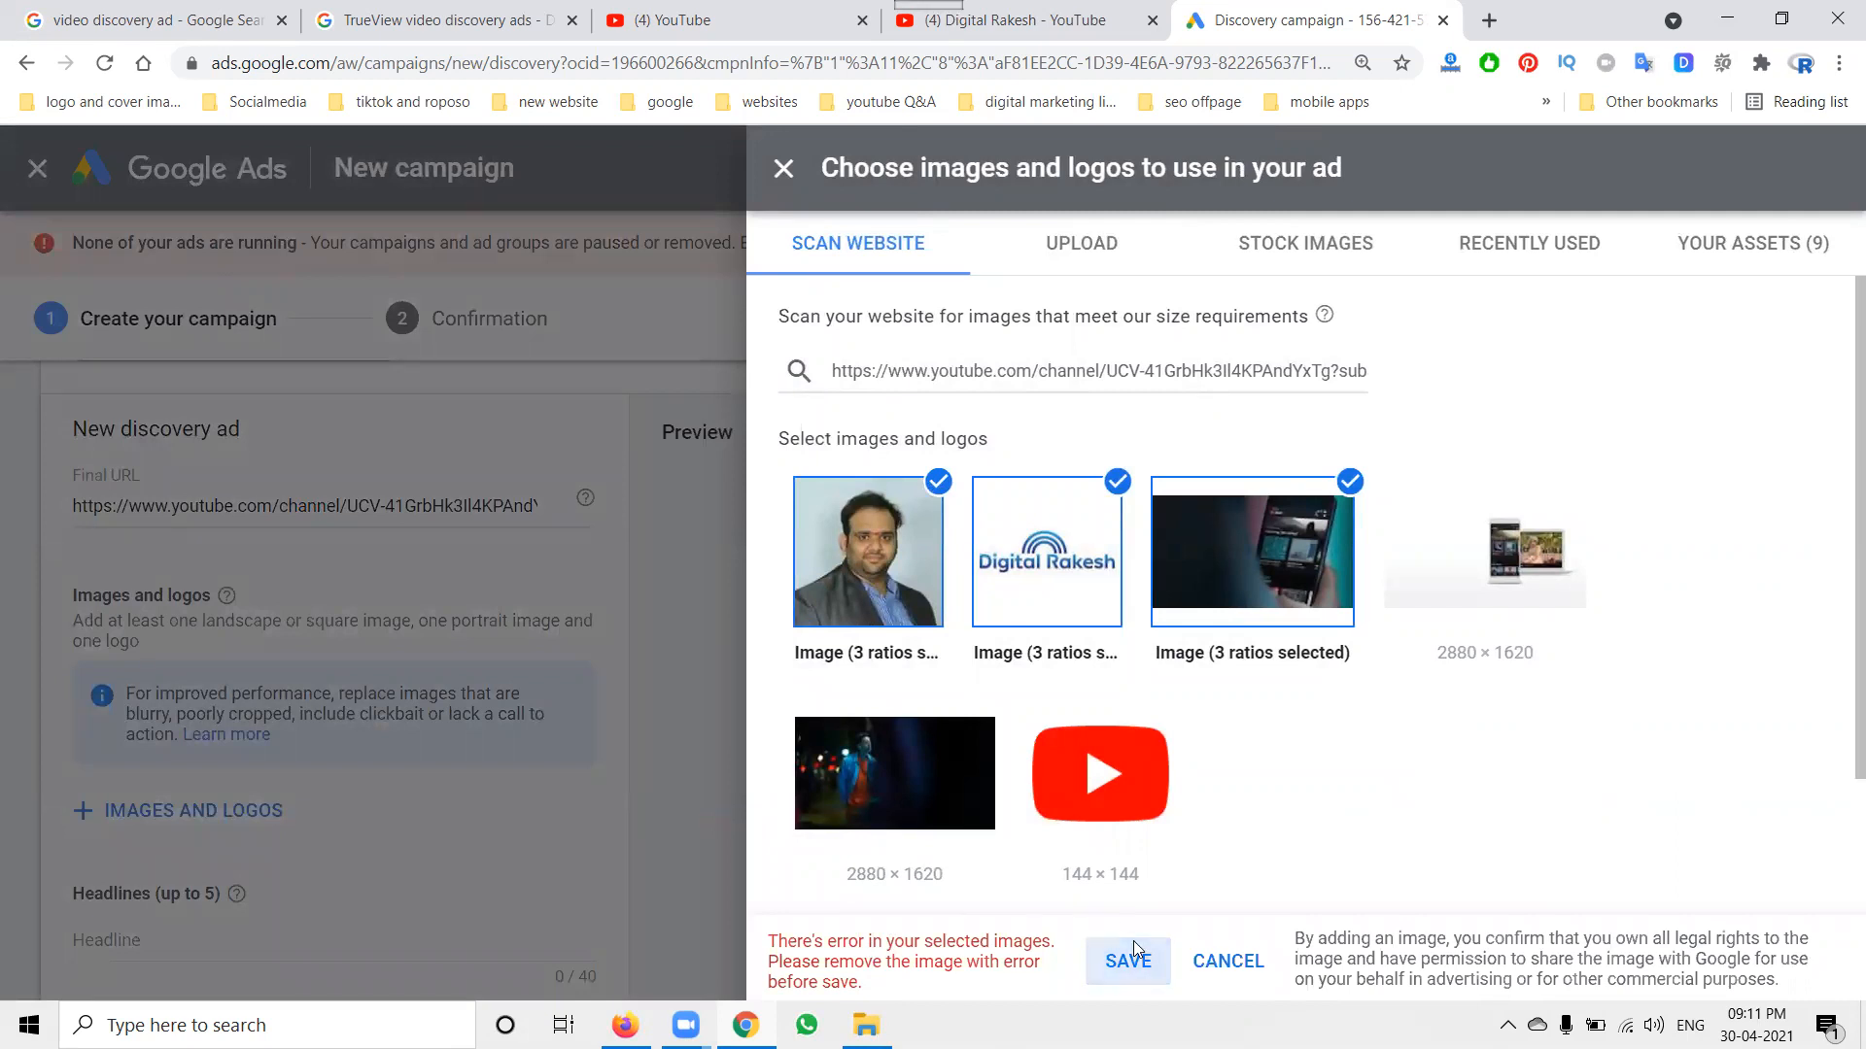
Add the white phone-and-laptop image in all three crop ratios and try to save the selected images.
{"action": "mouse_move", "coordinate": [935, 515]}
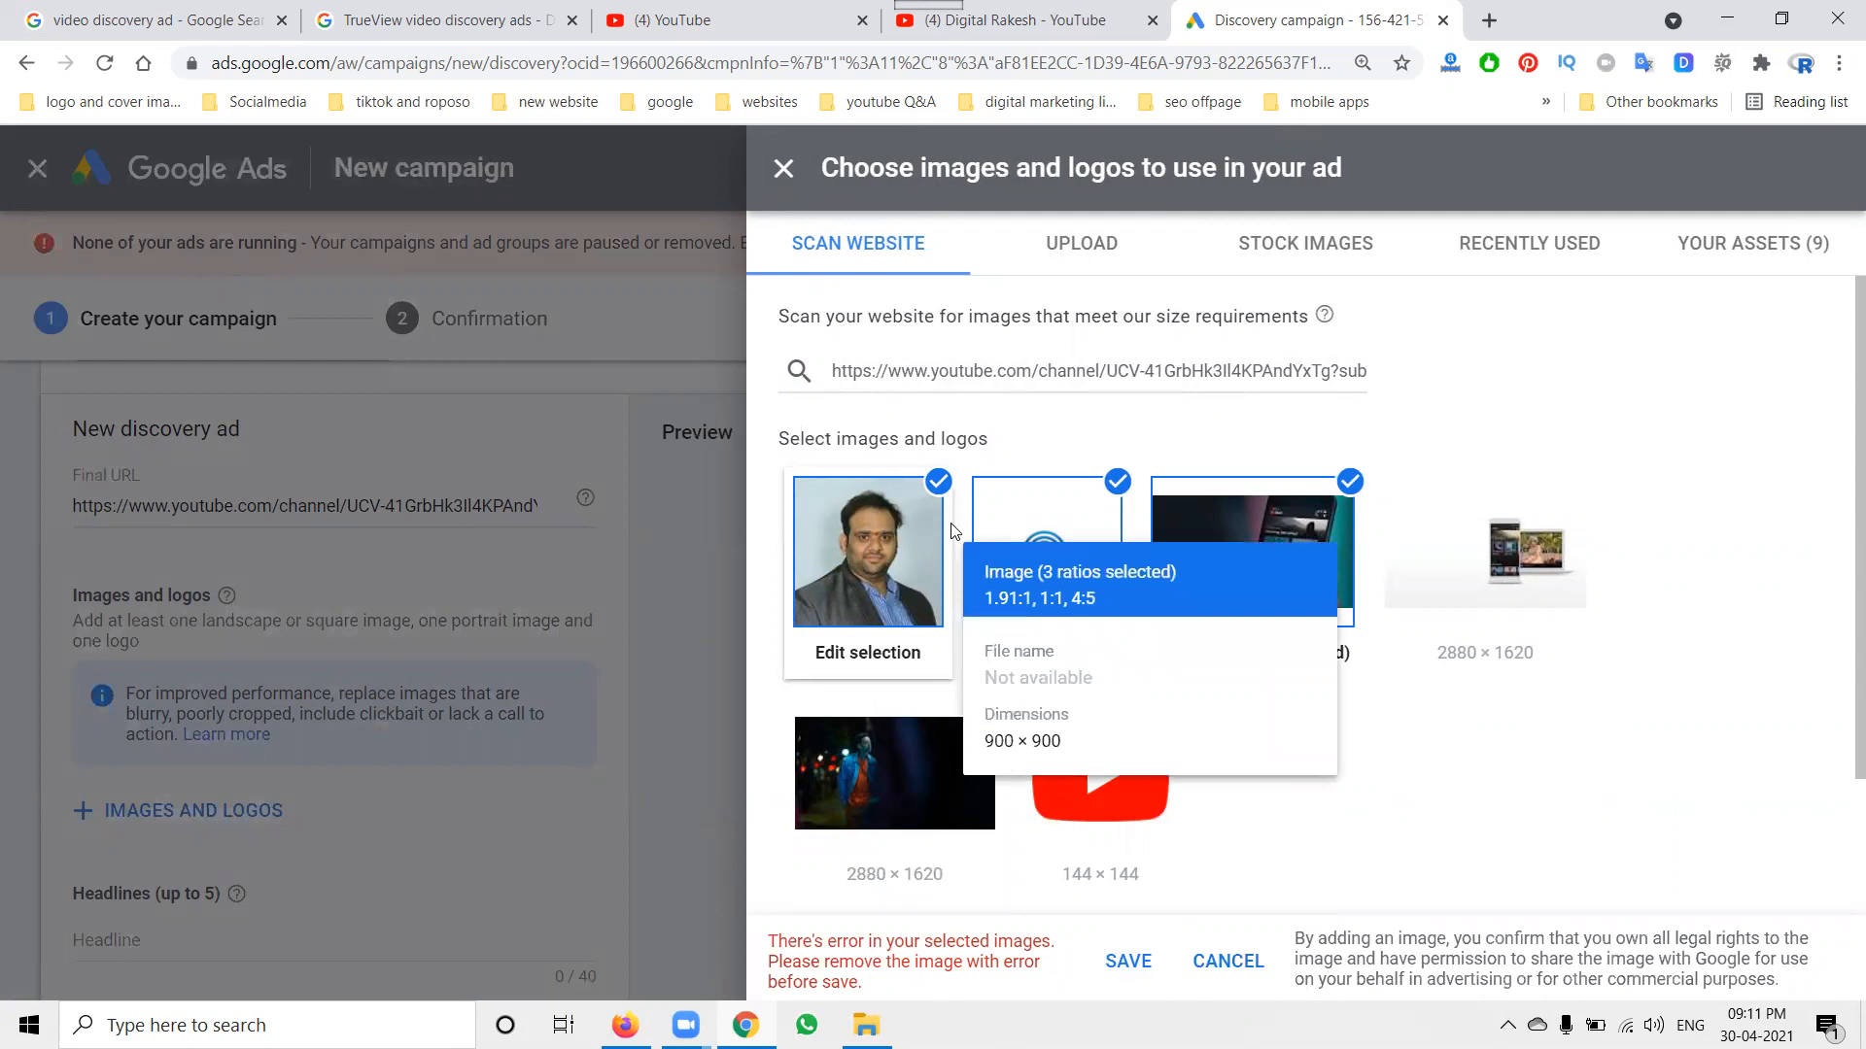
{"action": "left_click", "coordinate": [1485, 584]}
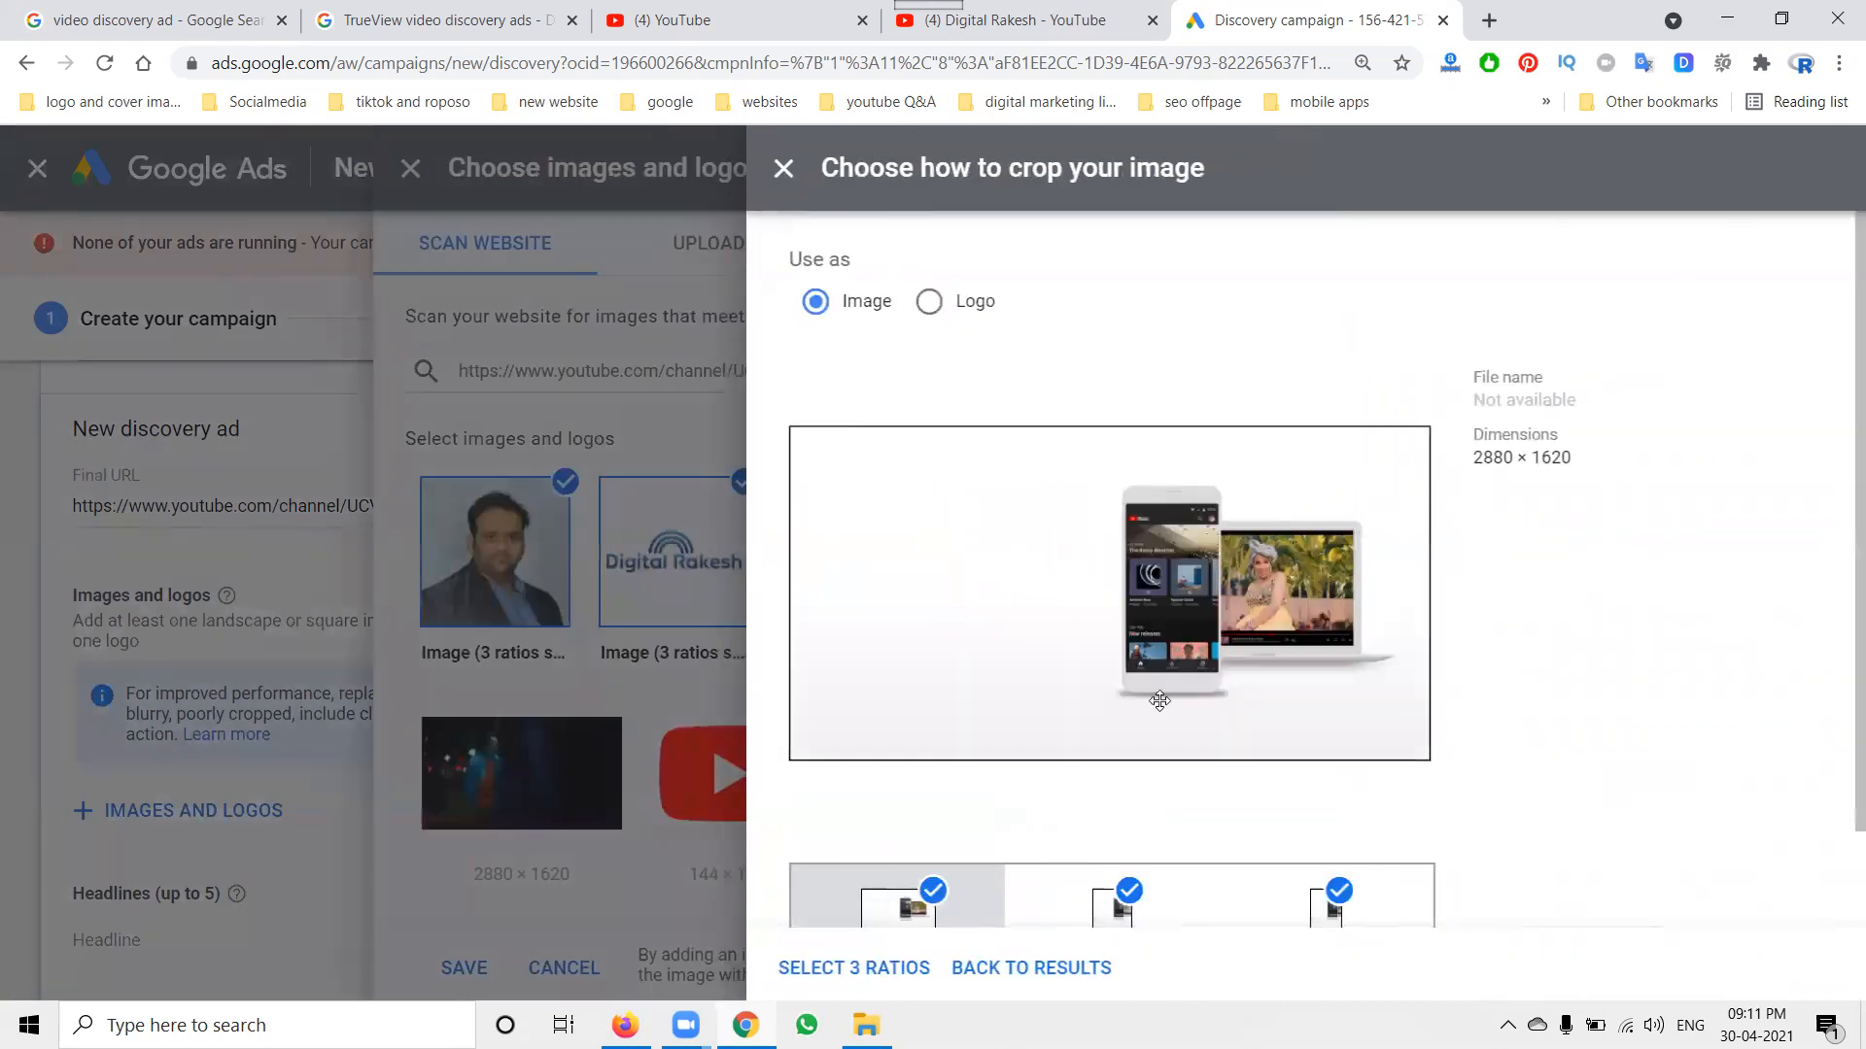
{"action": "left_click", "coordinate": [867, 953]}
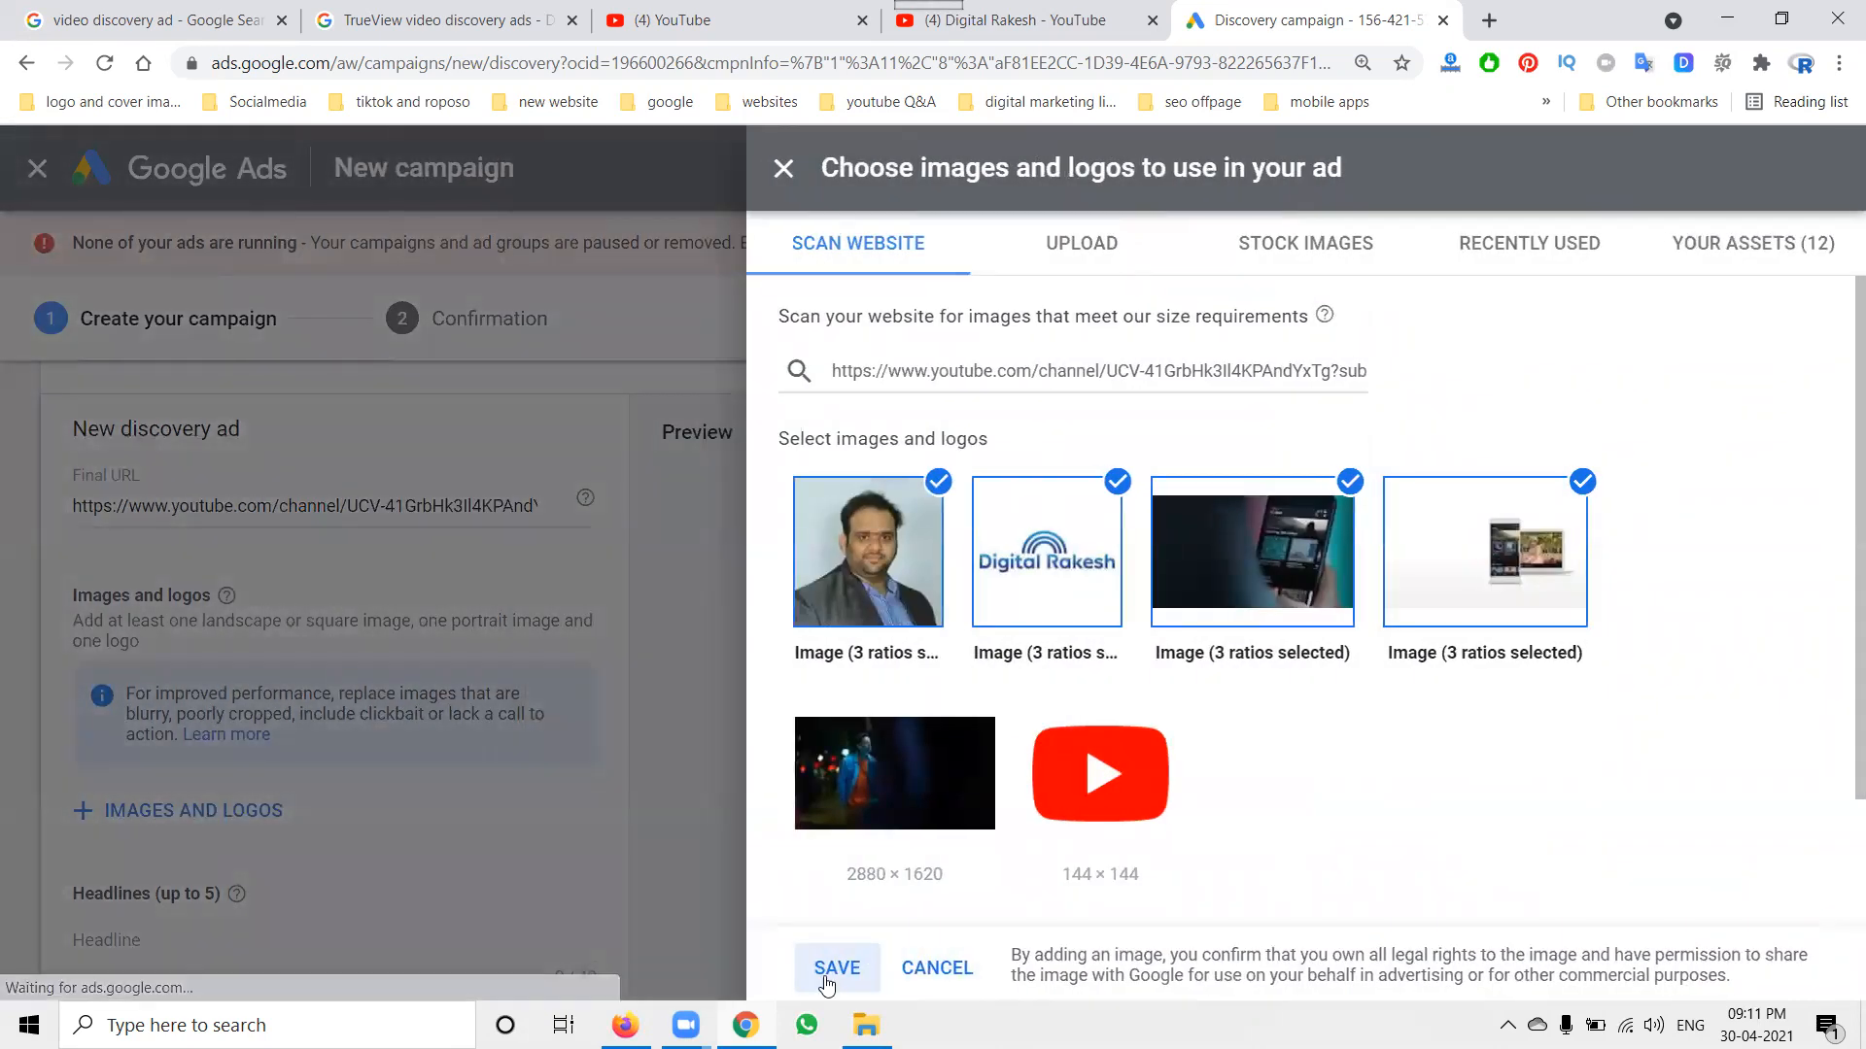
{"action": "left_click", "coordinate": [825, 980]}
{"action": "scroll", "coordinate": [1030, 851], "scroll_direction": "down", "scroll_amount": 2}
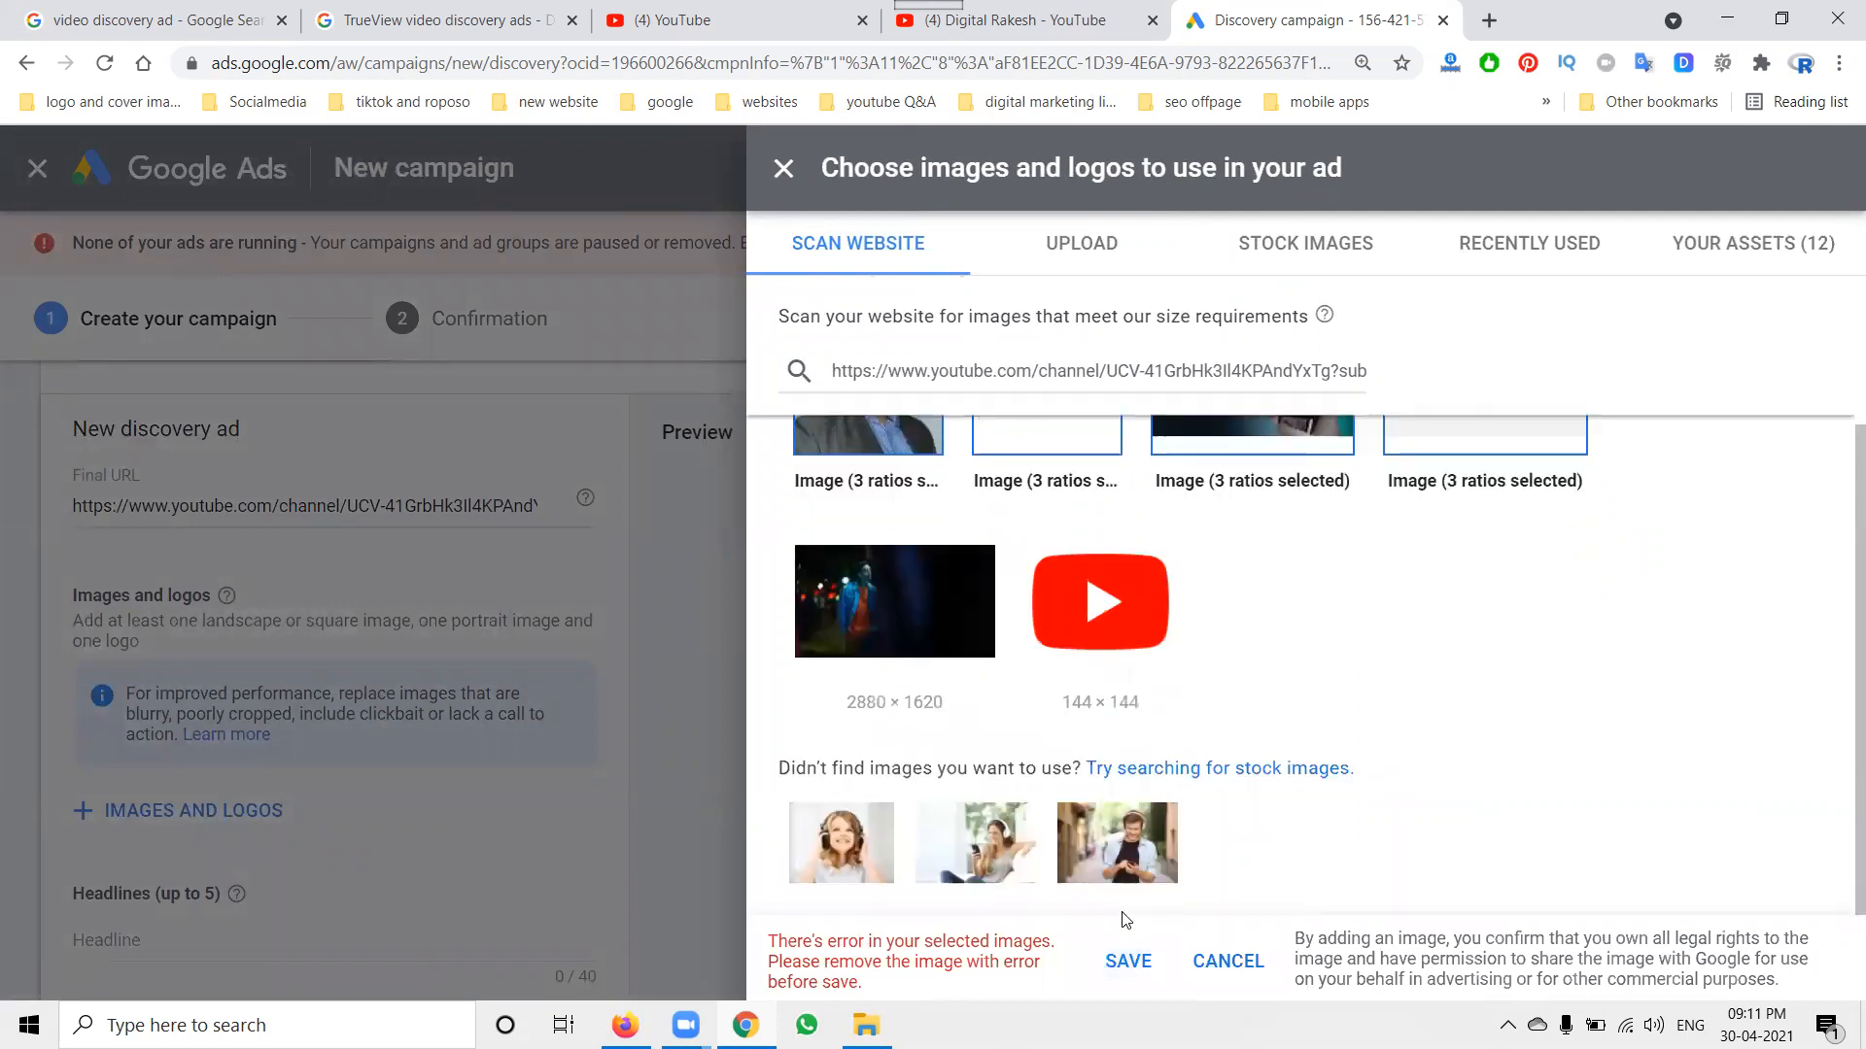
{"action": "left_click", "coordinate": [1128, 954]}
Look through the suggested stock images and the upload option, and return to the images scanned from the website.
{"action": "left_click", "coordinate": [1103, 834]}
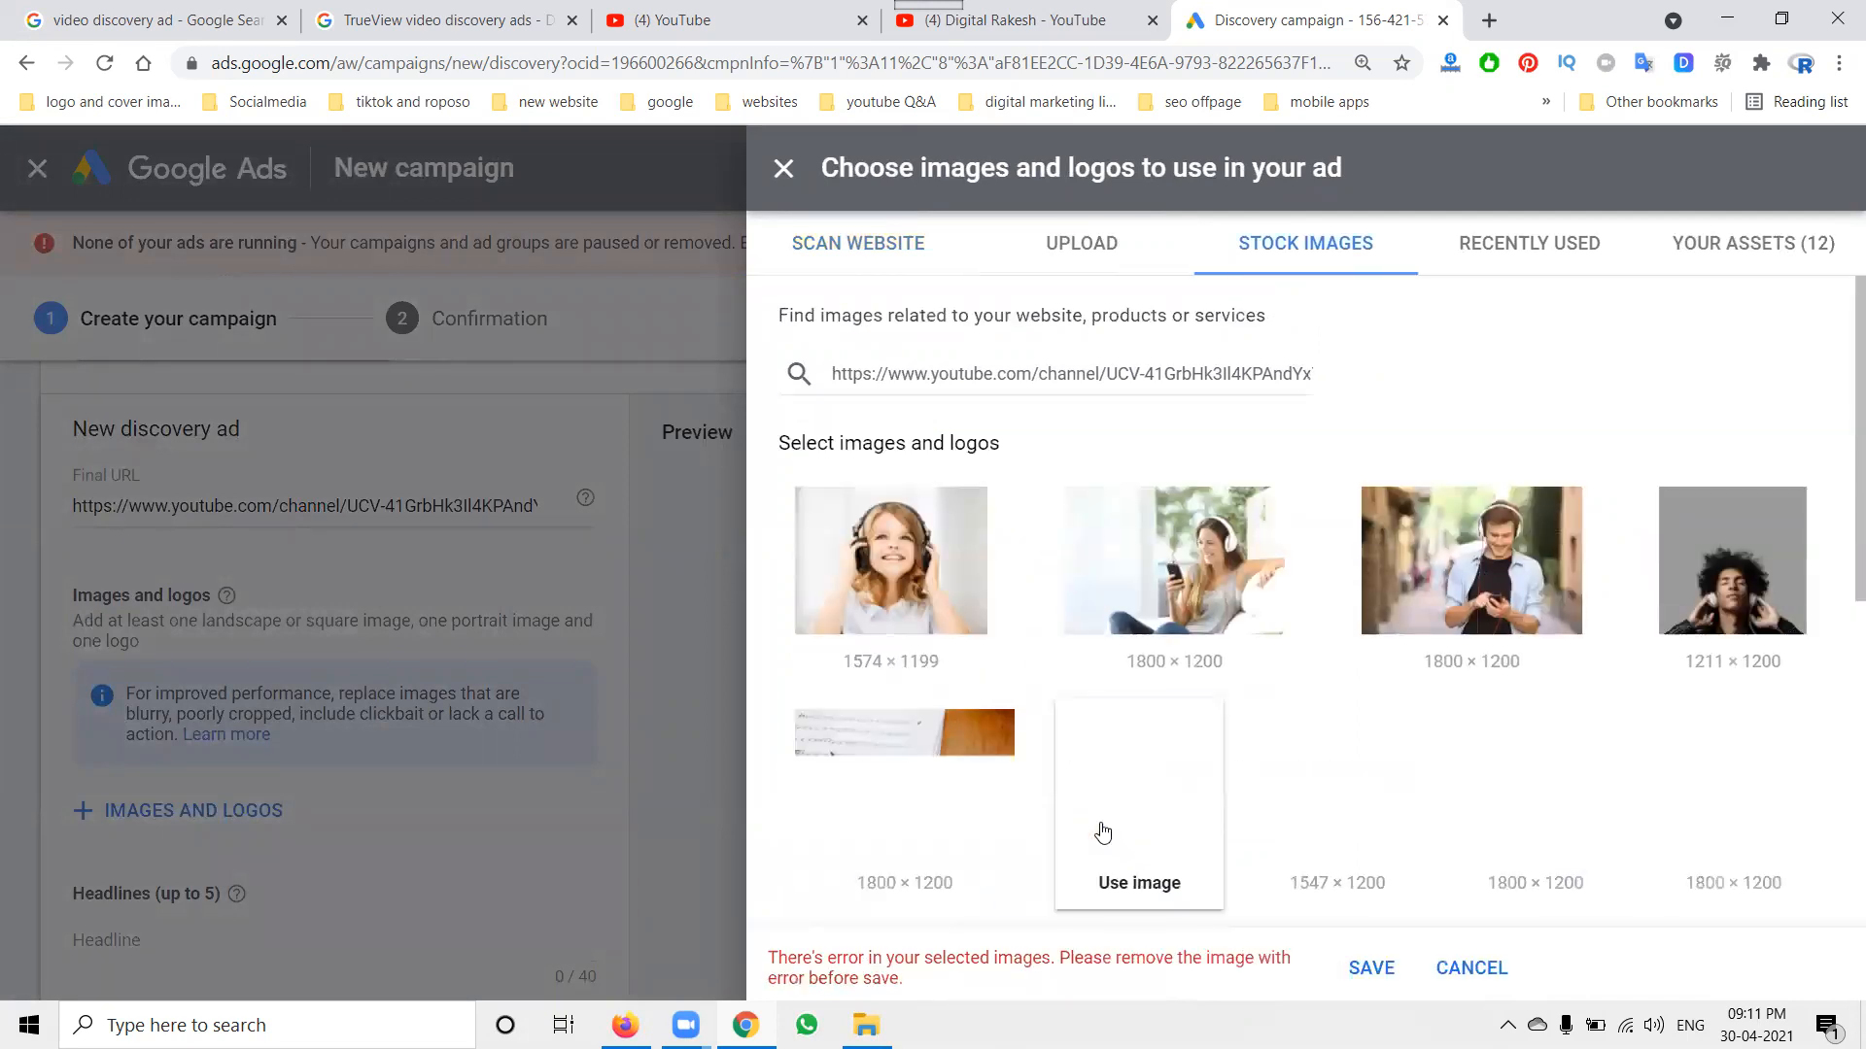
{"action": "scroll", "coordinate": [1103, 830], "scroll_direction": "down", "scroll_amount": 2}
{"action": "scroll", "coordinate": [1102, 831], "scroll_direction": "up", "scroll_amount": 3}
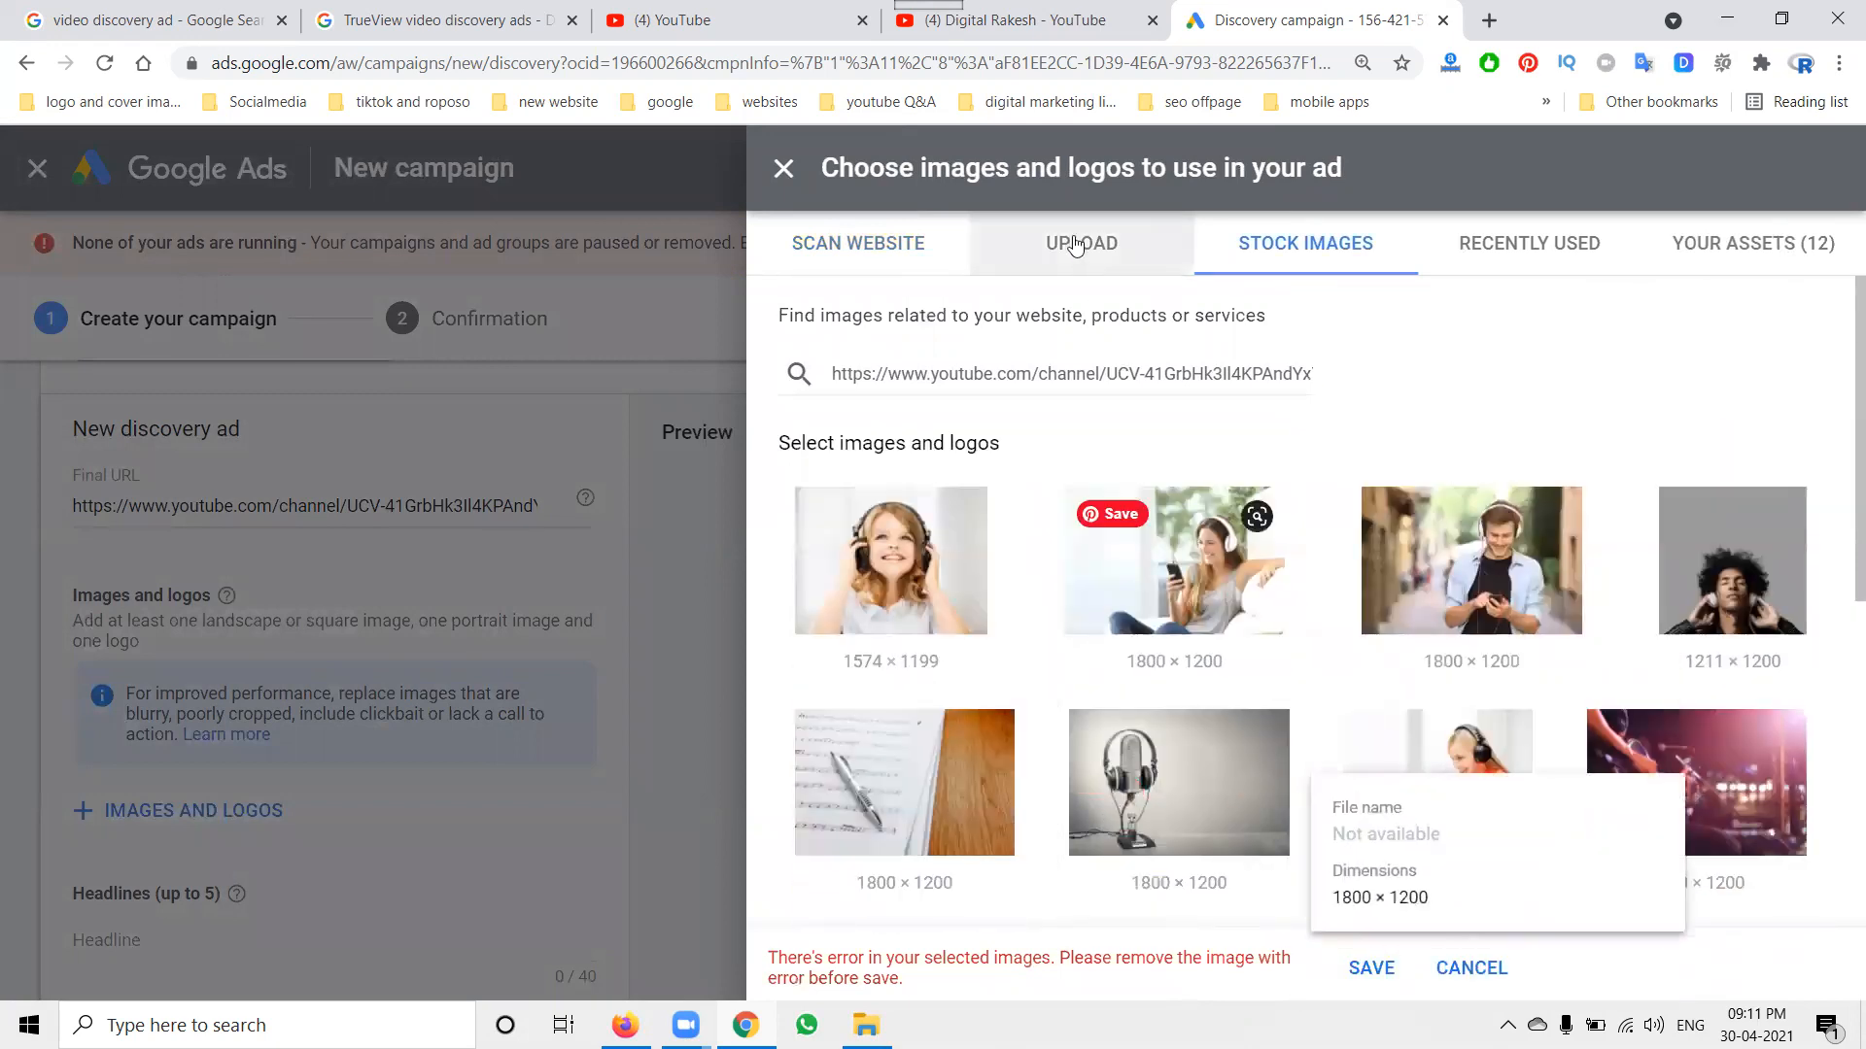
{"action": "left_click", "coordinate": [1075, 245]}
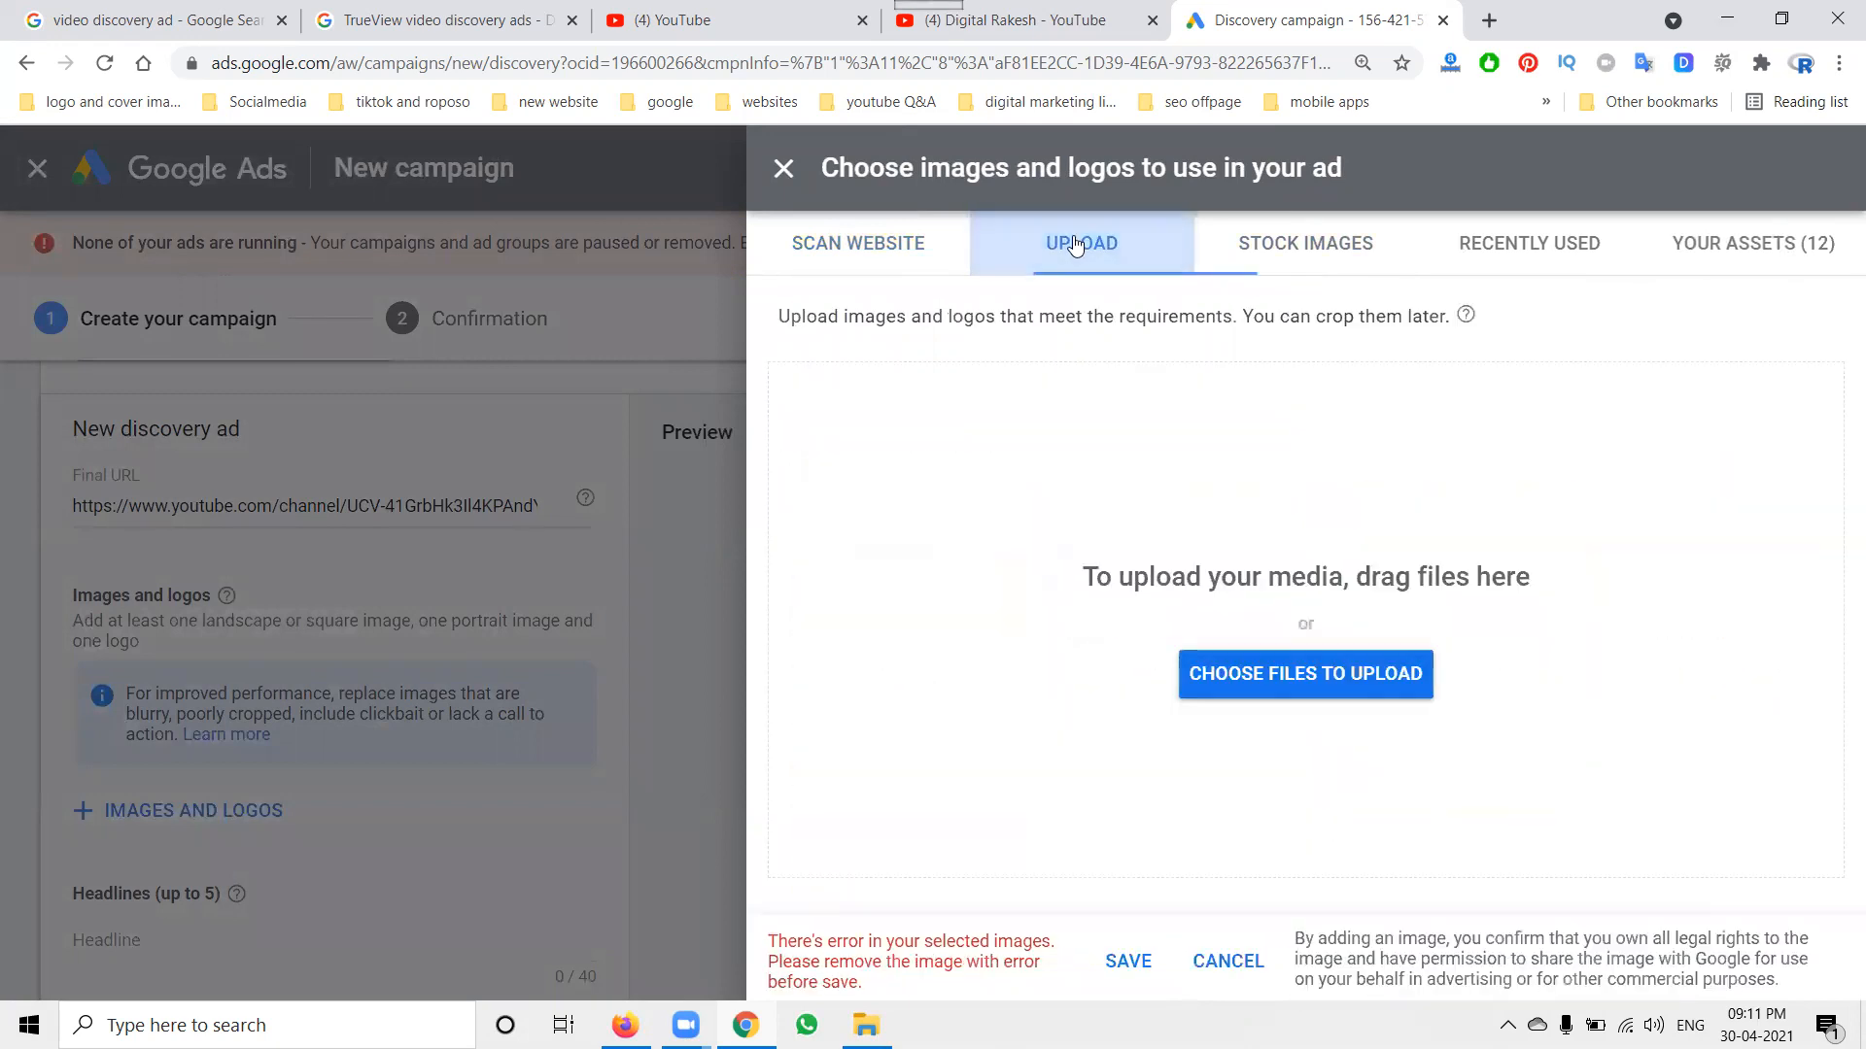
{"action": "left_click", "coordinate": [866, 254]}
{"action": "scroll", "coordinate": [1091, 734], "scroll_direction": "up", "scroll_amount": 2}
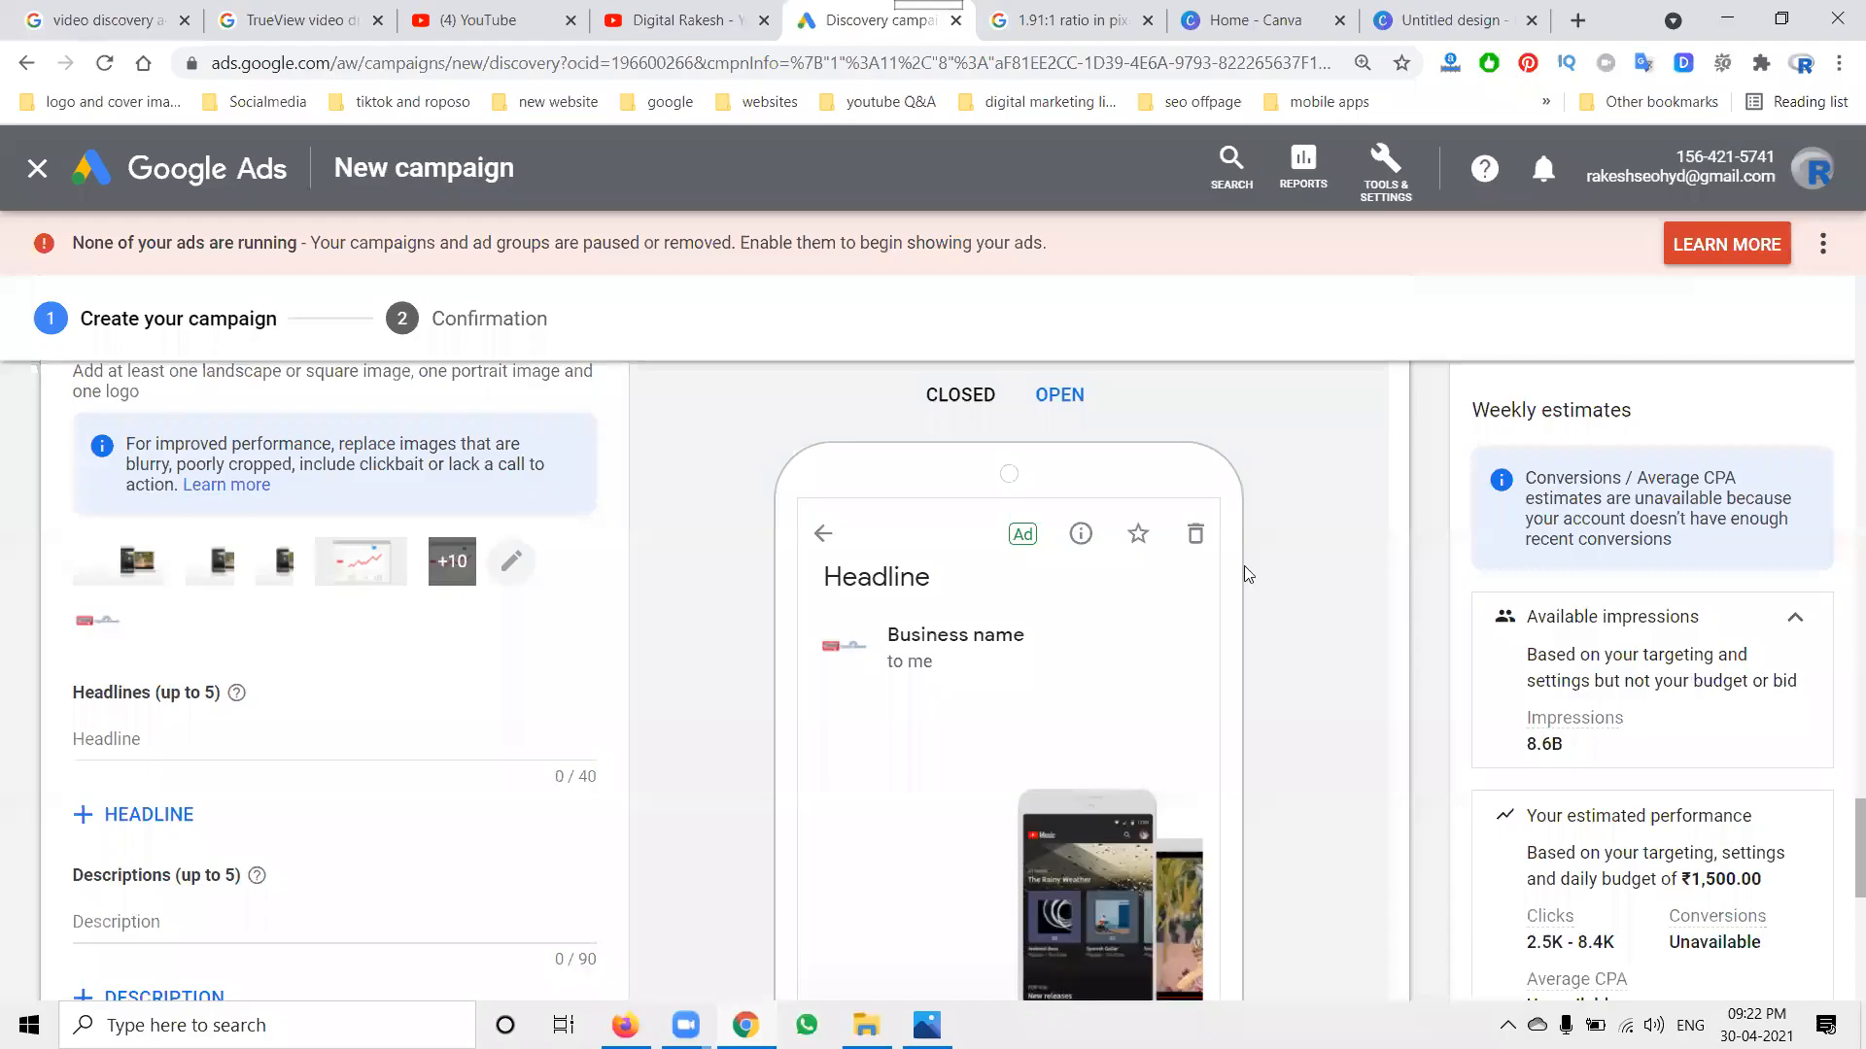
Review the uploaded images and the Subscribe logo's image-or-logo crop options, and leave the image selection without saving.
{"action": "left_click", "coordinate": [511, 560]}
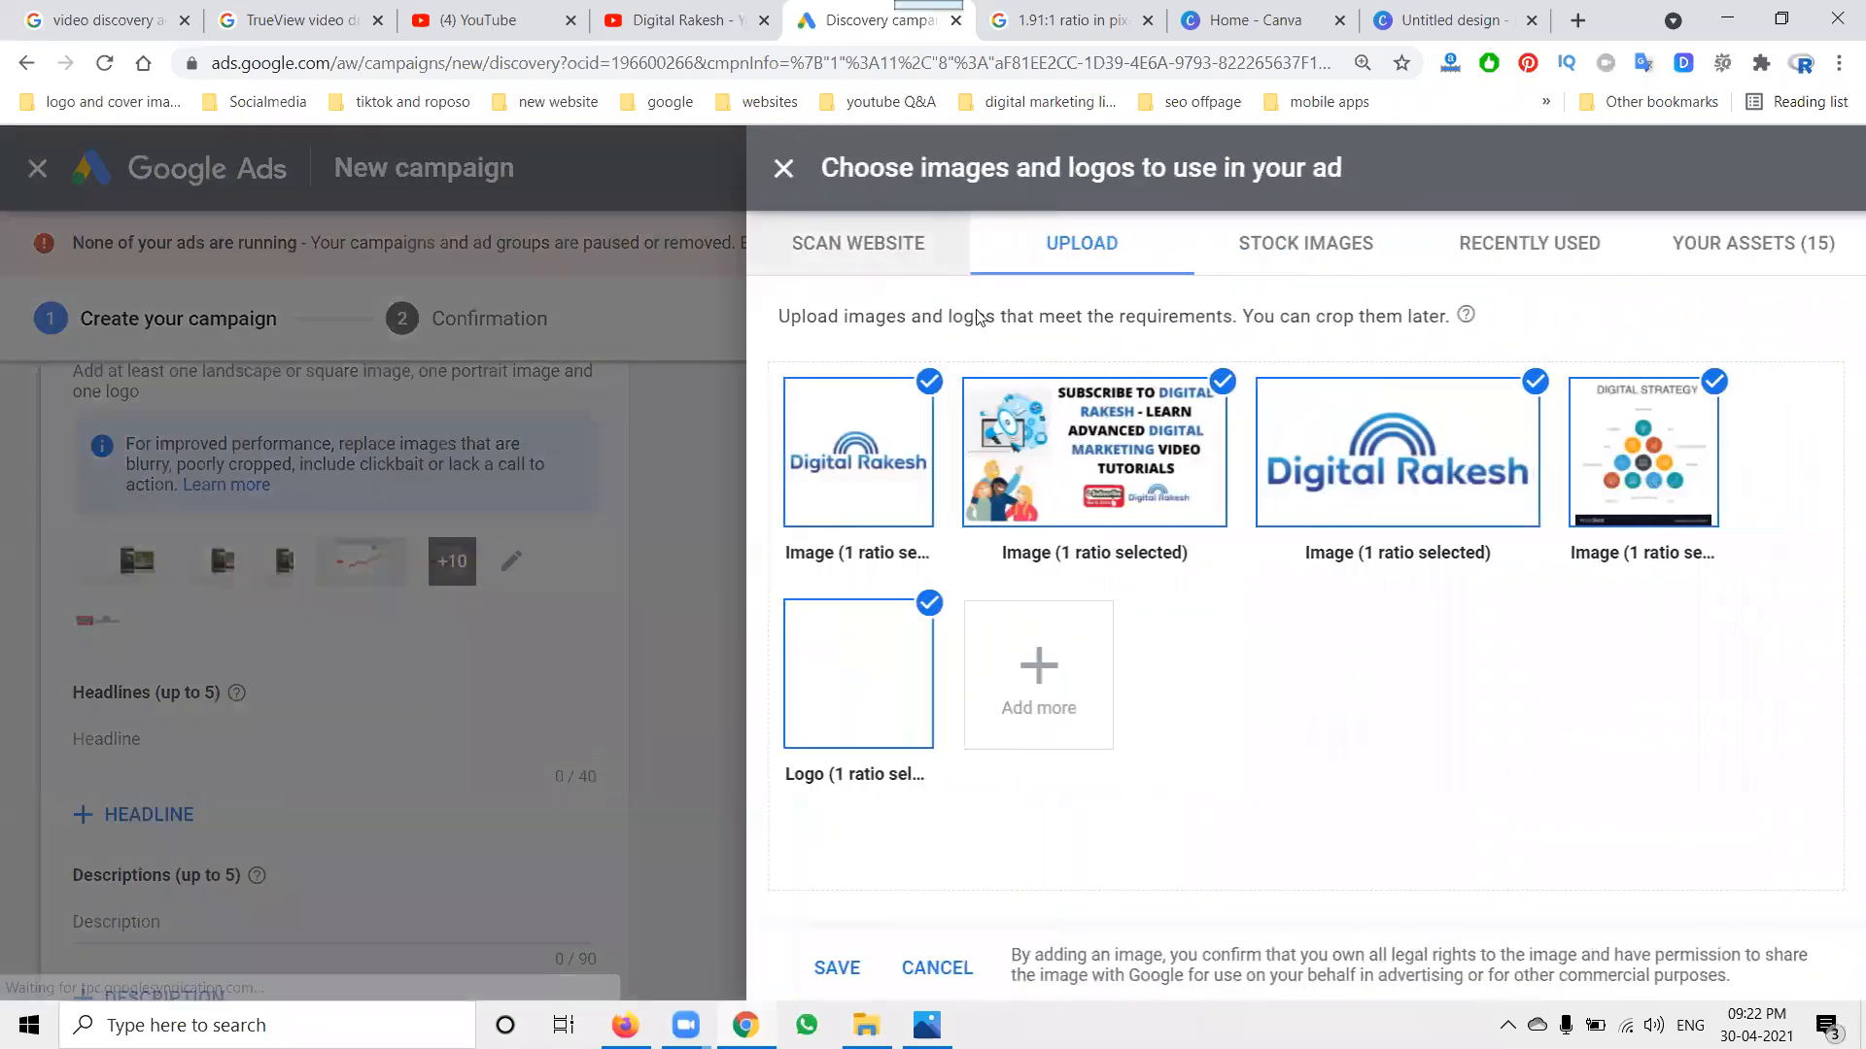
{"action": "left_click", "coordinate": [1057, 661]}
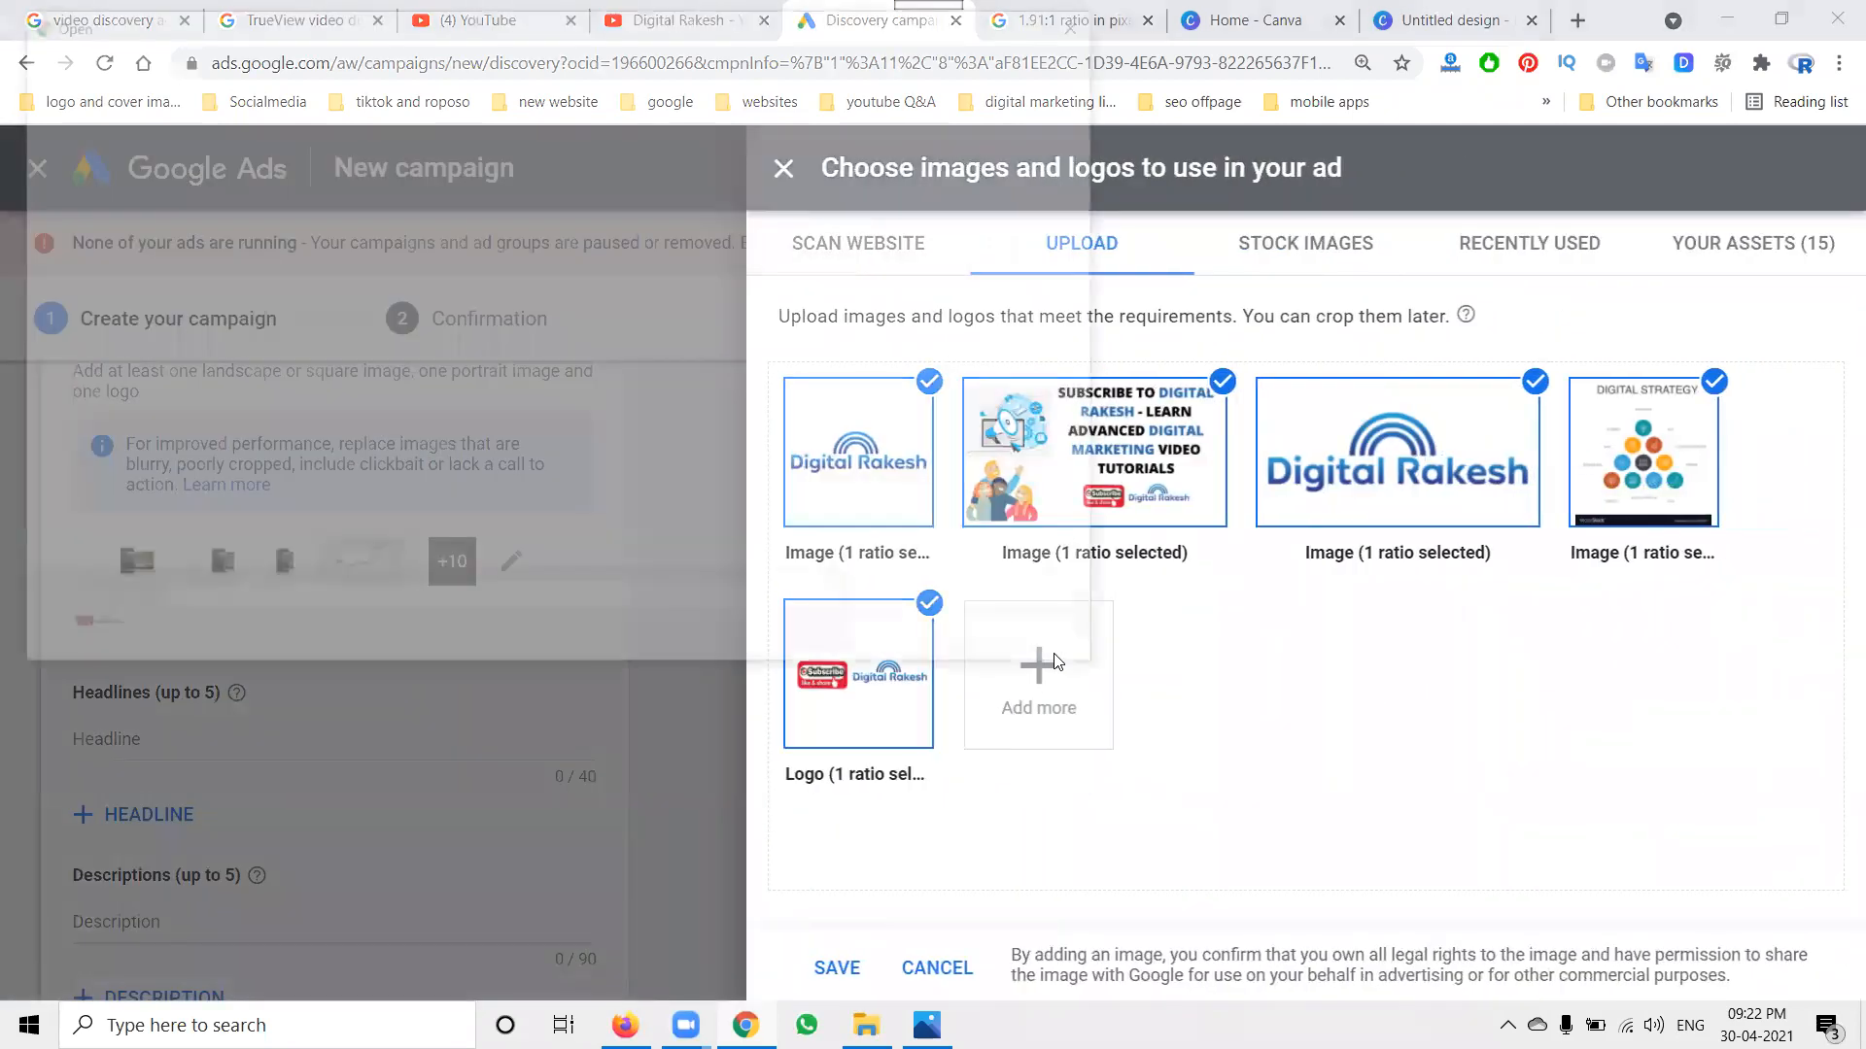
{"action": "left_click", "coordinate": [1033, 638]}
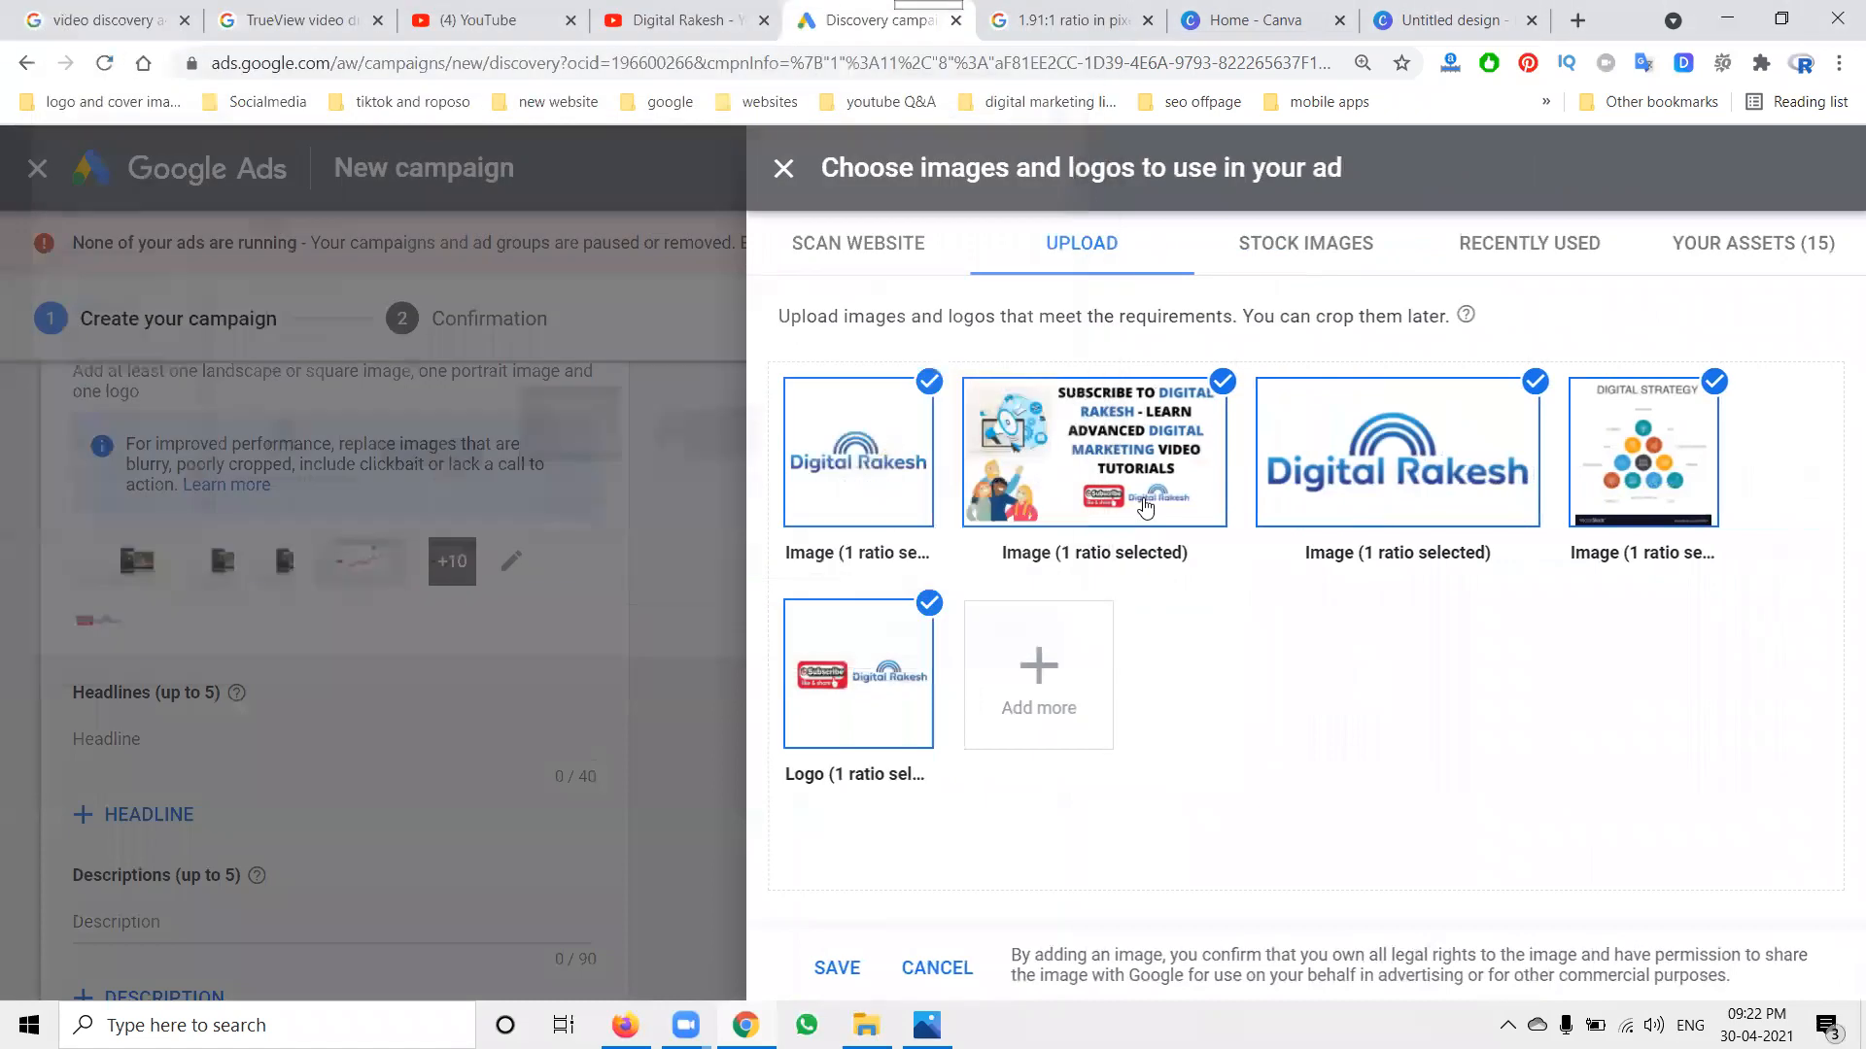
{"action": "left_click", "coordinate": [904, 686]}
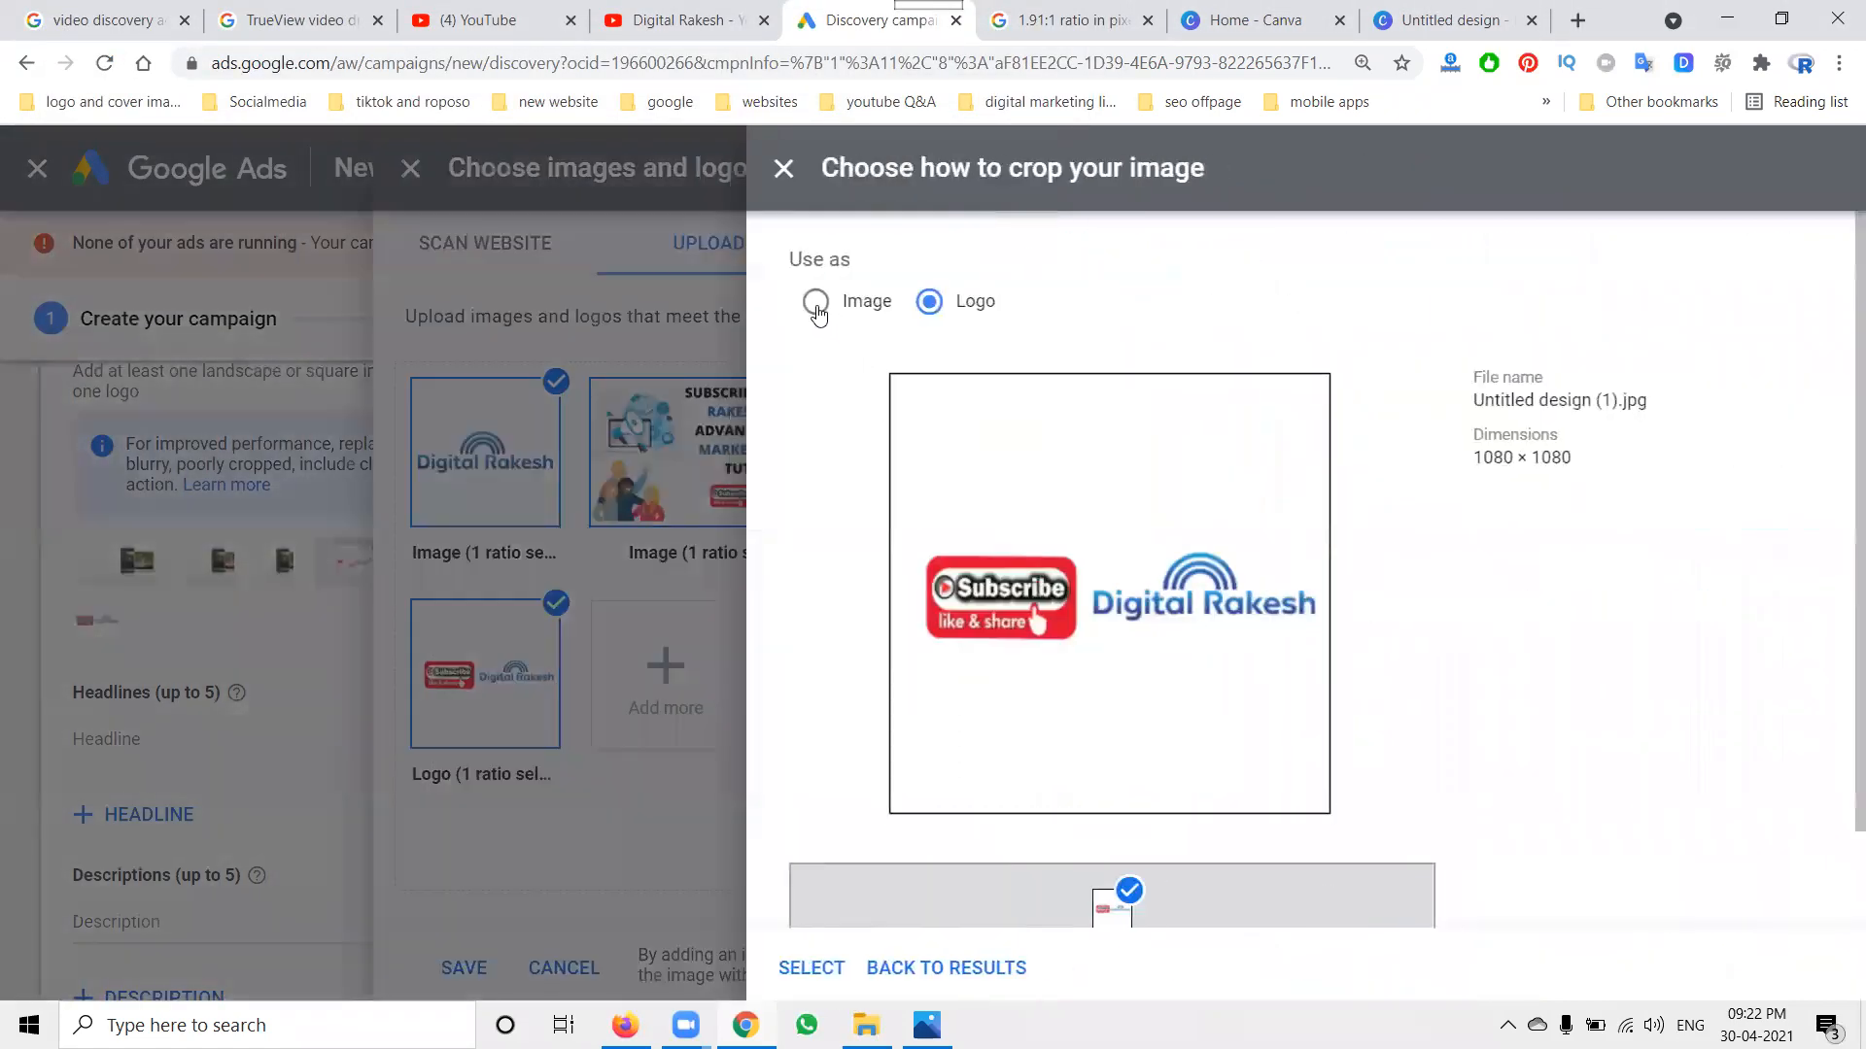
{"action": "left_click", "coordinate": [815, 304]}
{"action": "left_click", "coordinate": [929, 301]}
{"action": "left_click", "coordinate": [944, 968]}
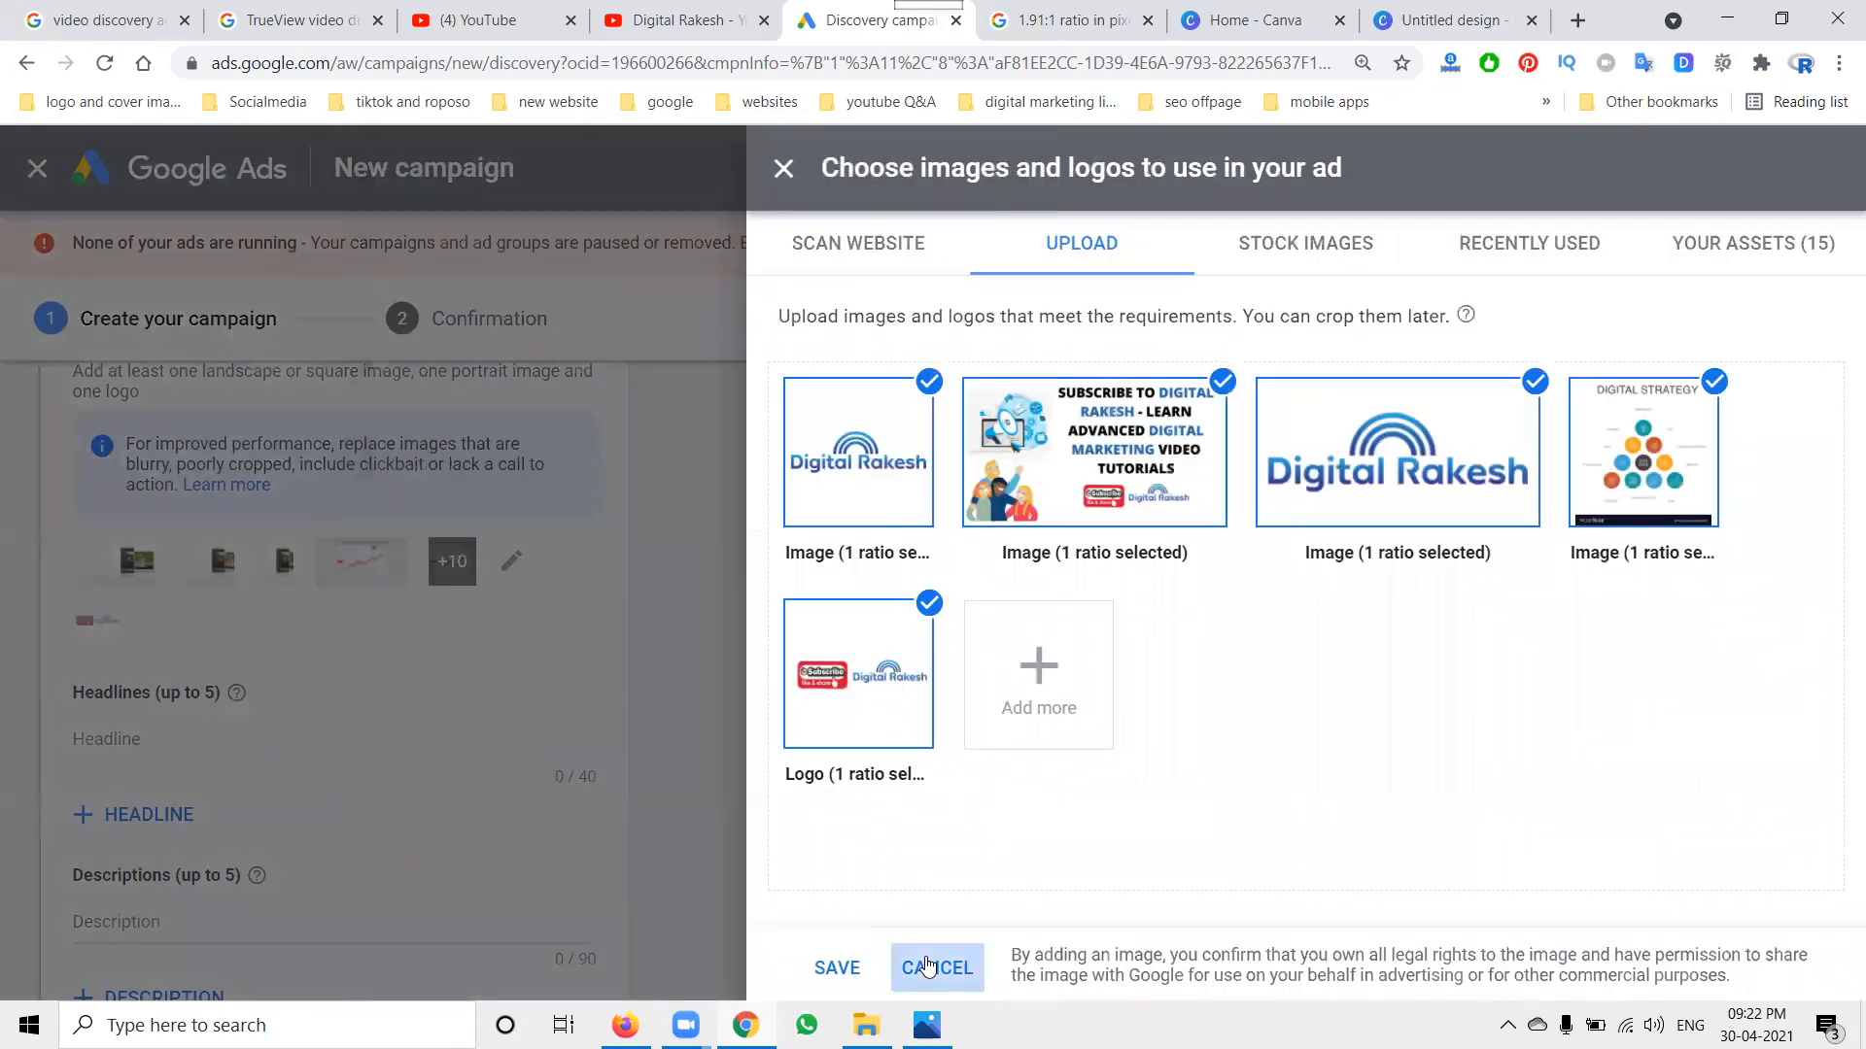
{"action": "left_click", "coordinate": [928, 965]}
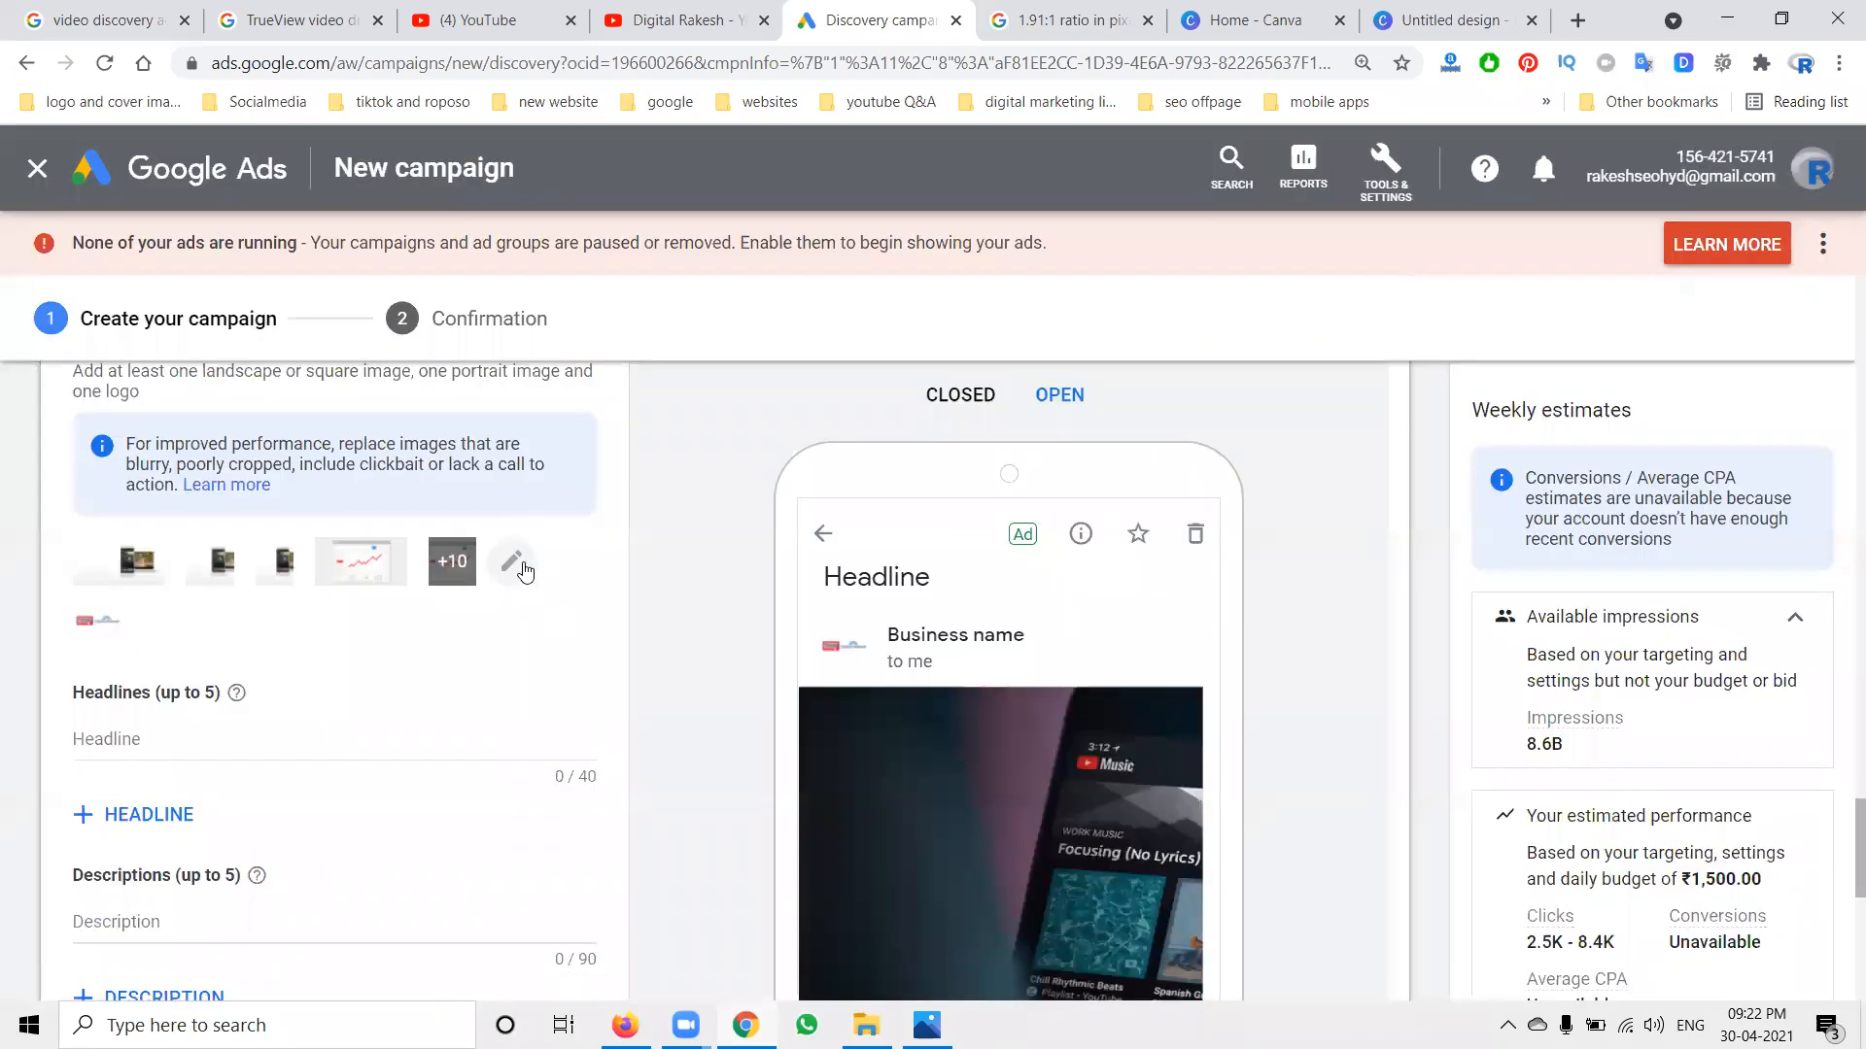
Reposition the 1:1 crop of the "Subscribe To Digital Rakesh" image over its text and logos, and save the image selection.
{"action": "left_click", "coordinate": [512, 564]}
{"action": "left_click", "coordinate": [1074, 515]}
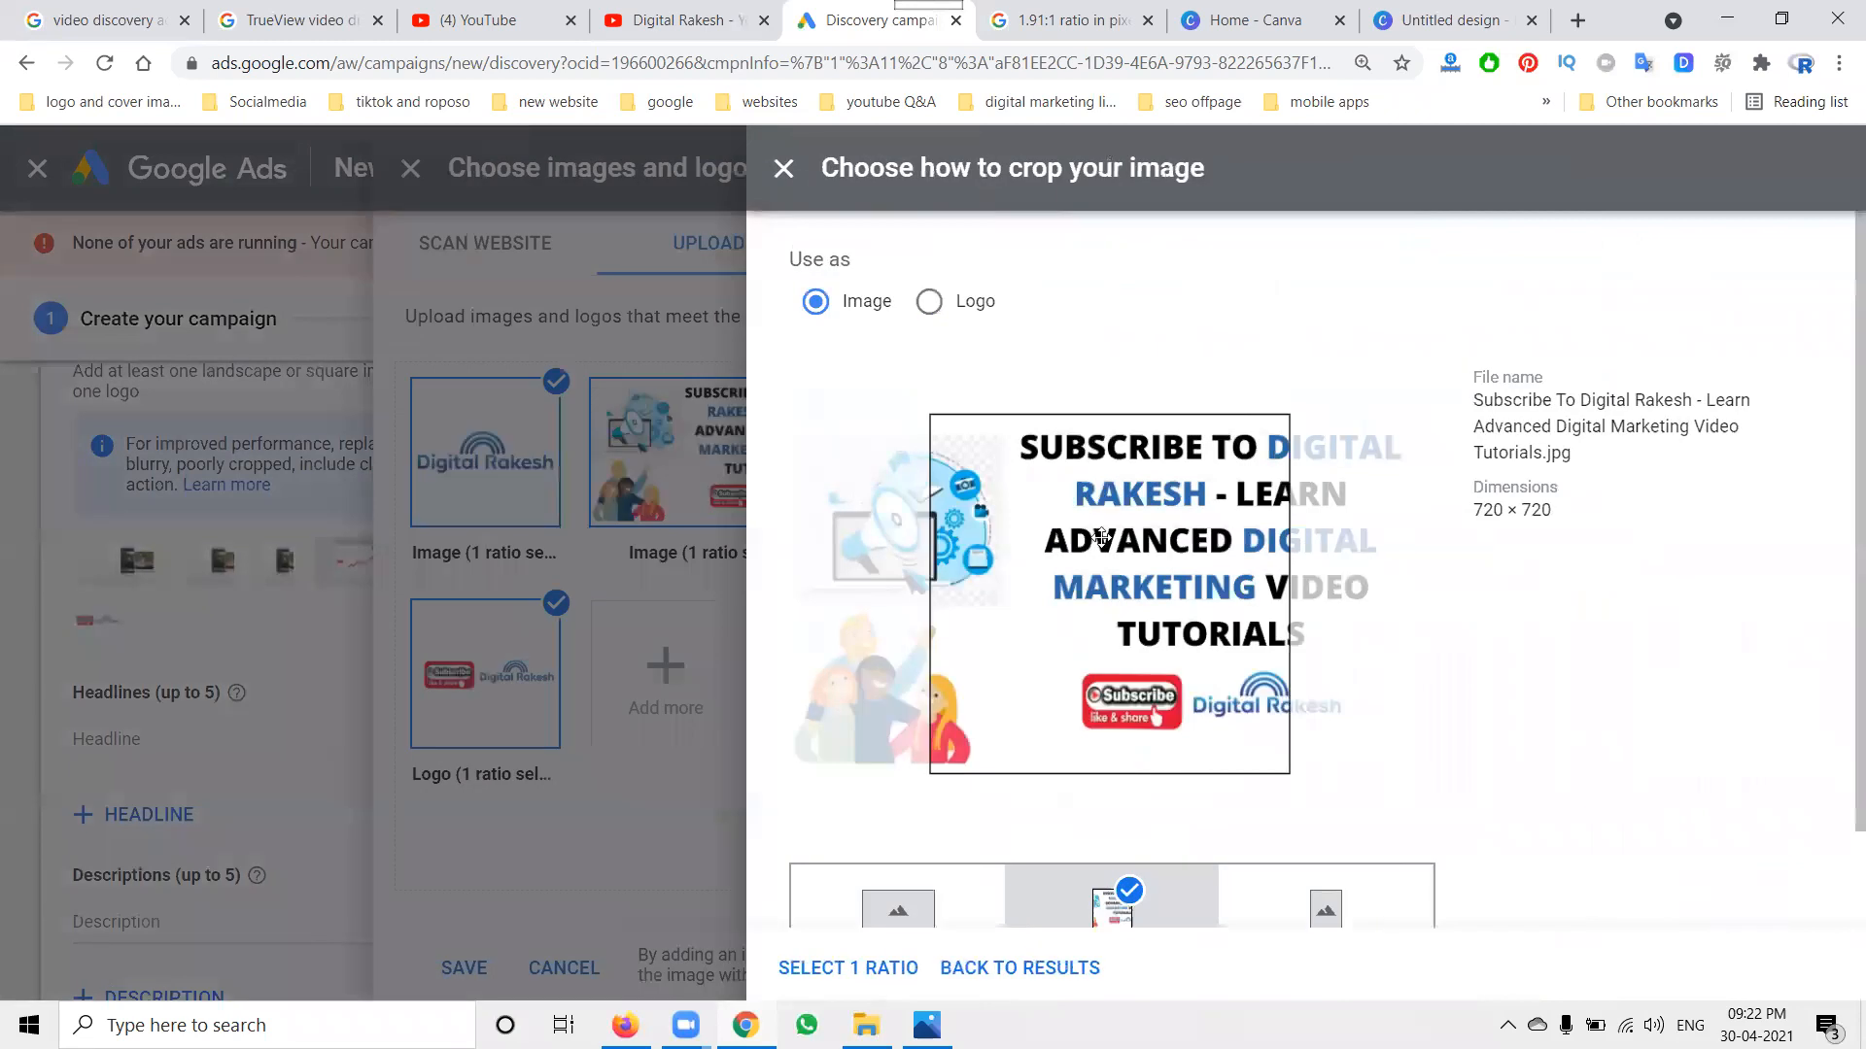
{"action": "scroll", "coordinate": [1358, 616], "scroll_direction": "down", "scroll_amount": 1}
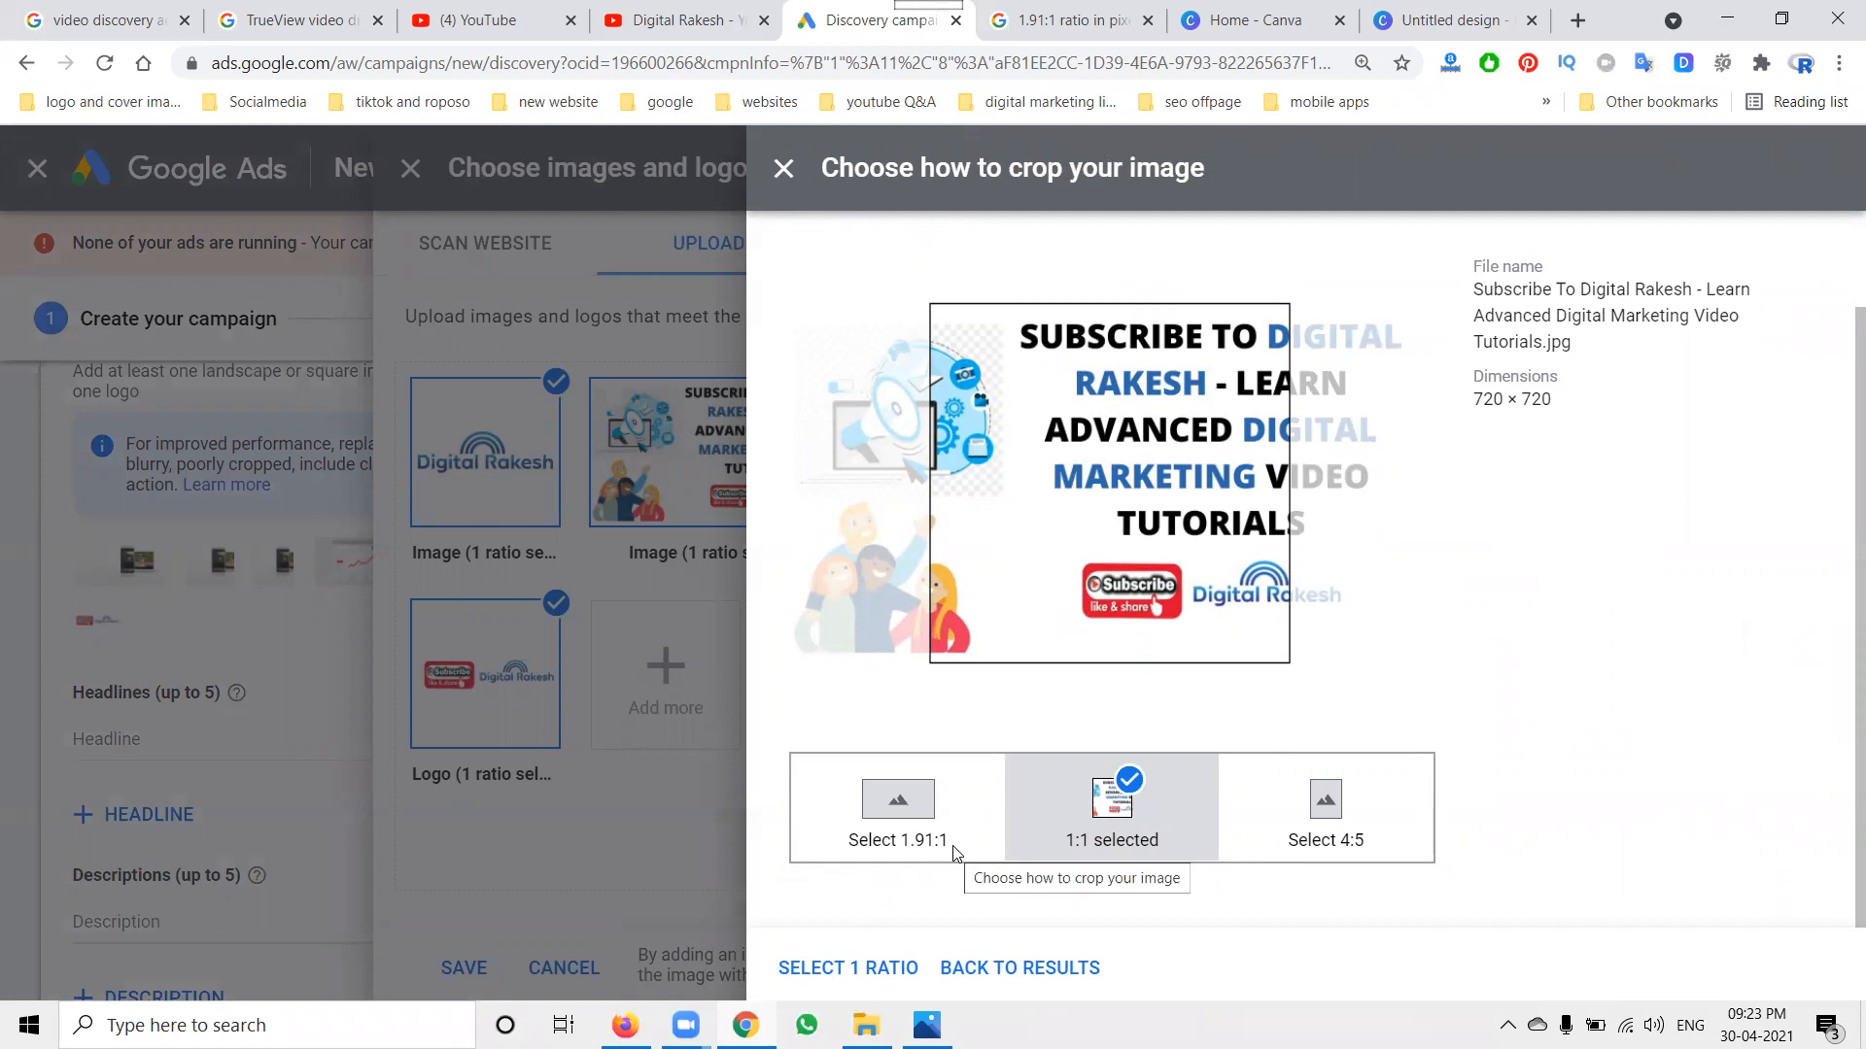
{"action": "left_click_drag", "start_coordinate": [1091, 575], "coordinate": [1197, 574]}
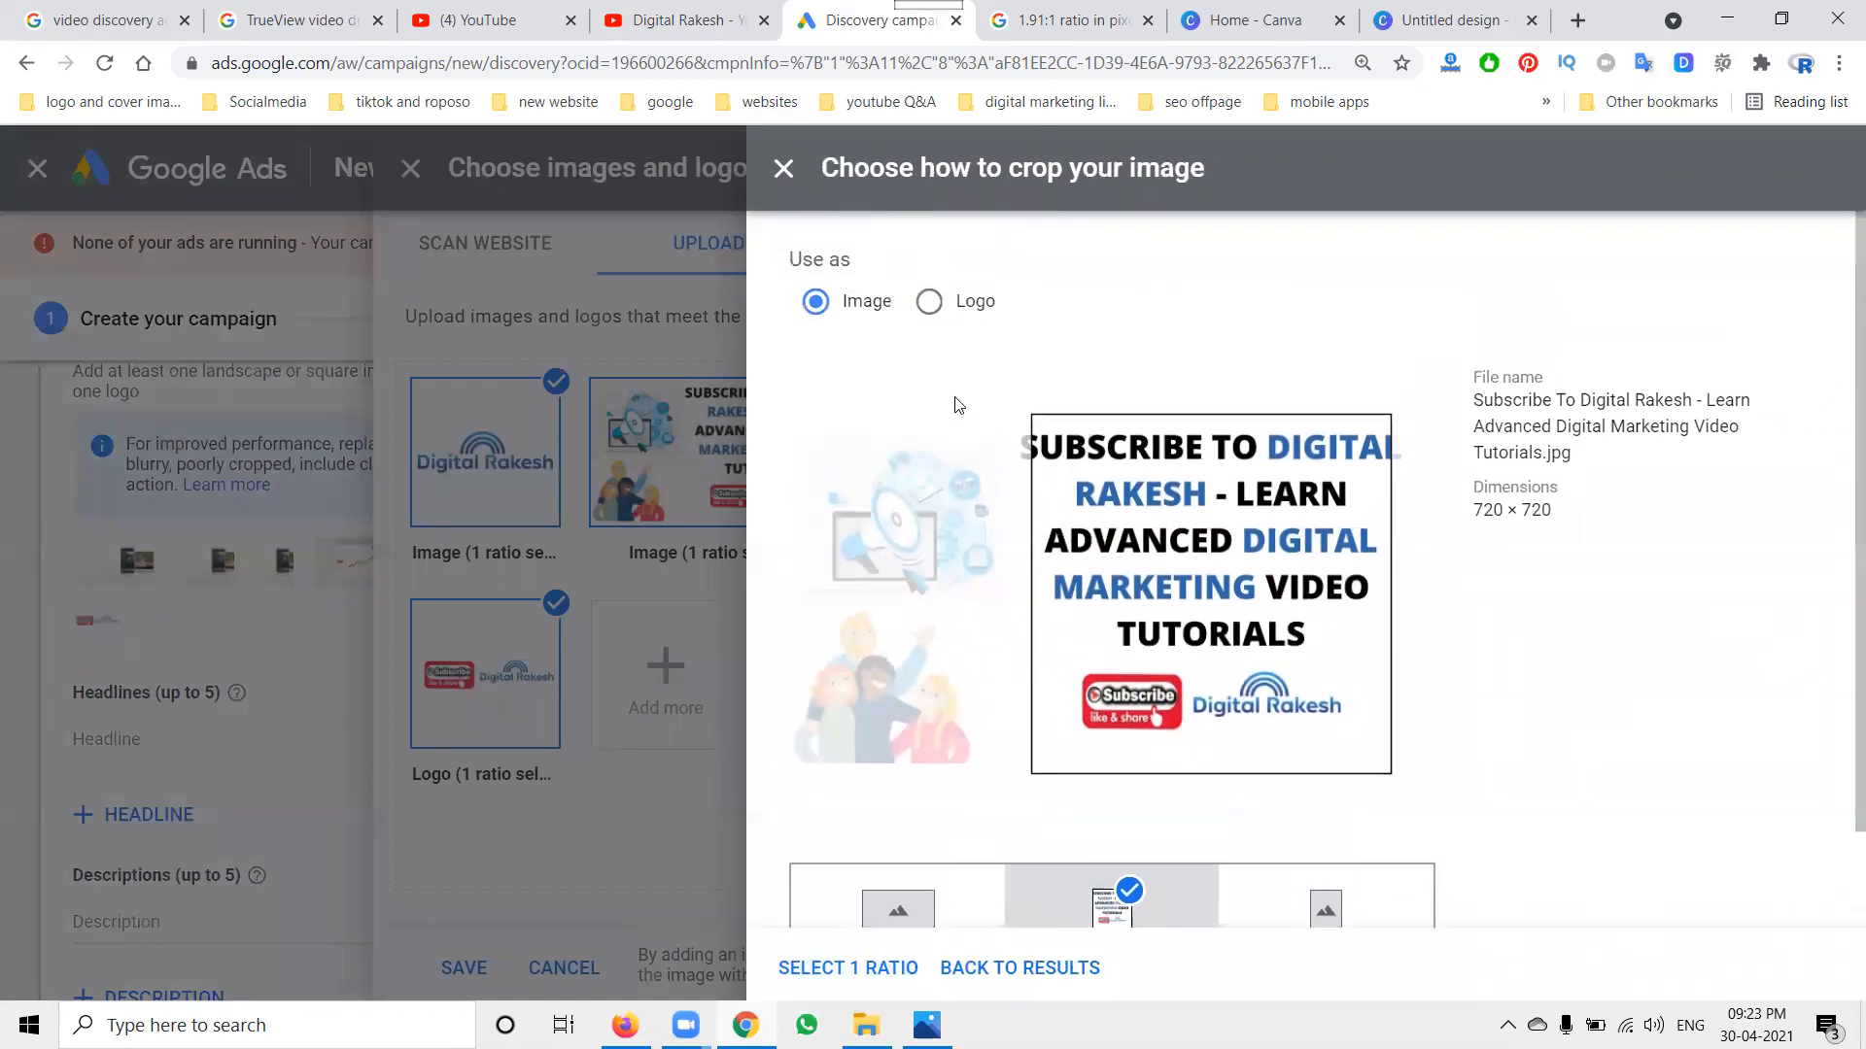
{"action": "left_click", "coordinate": [833, 973]}
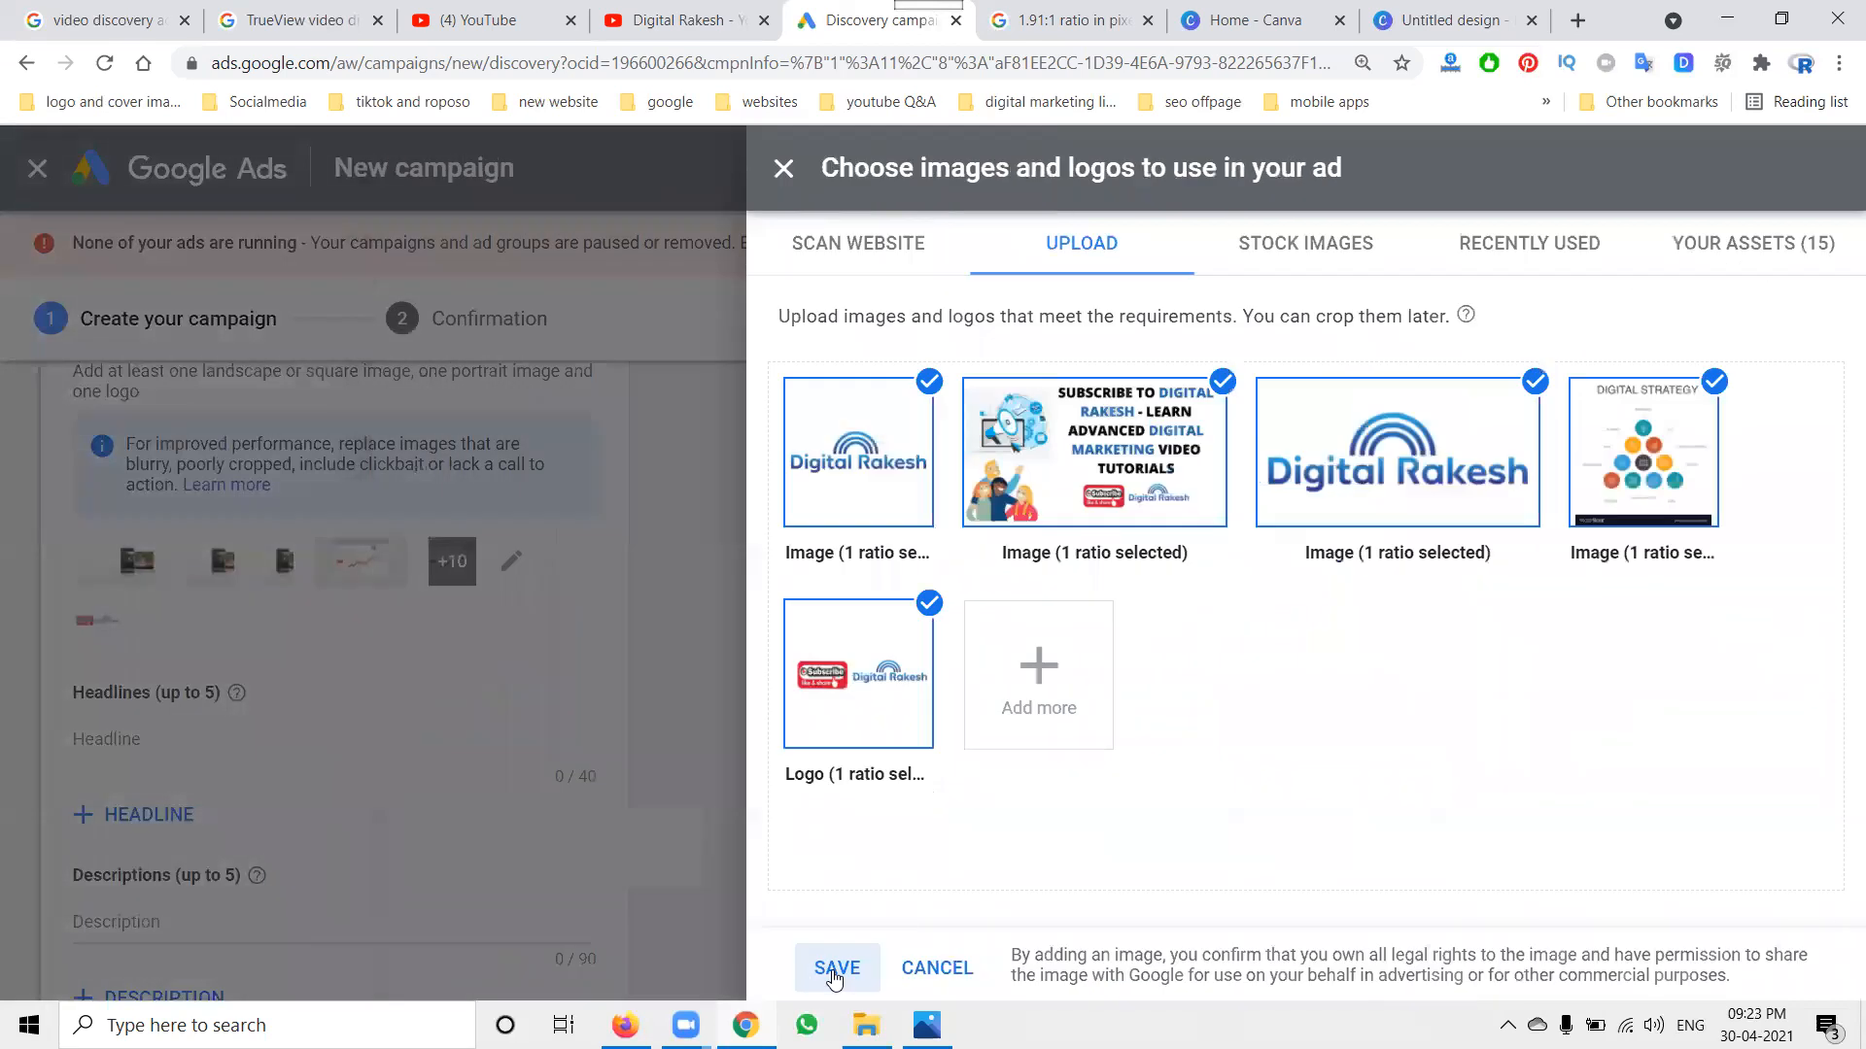
{"action": "left_click", "coordinate": [833, 970]}
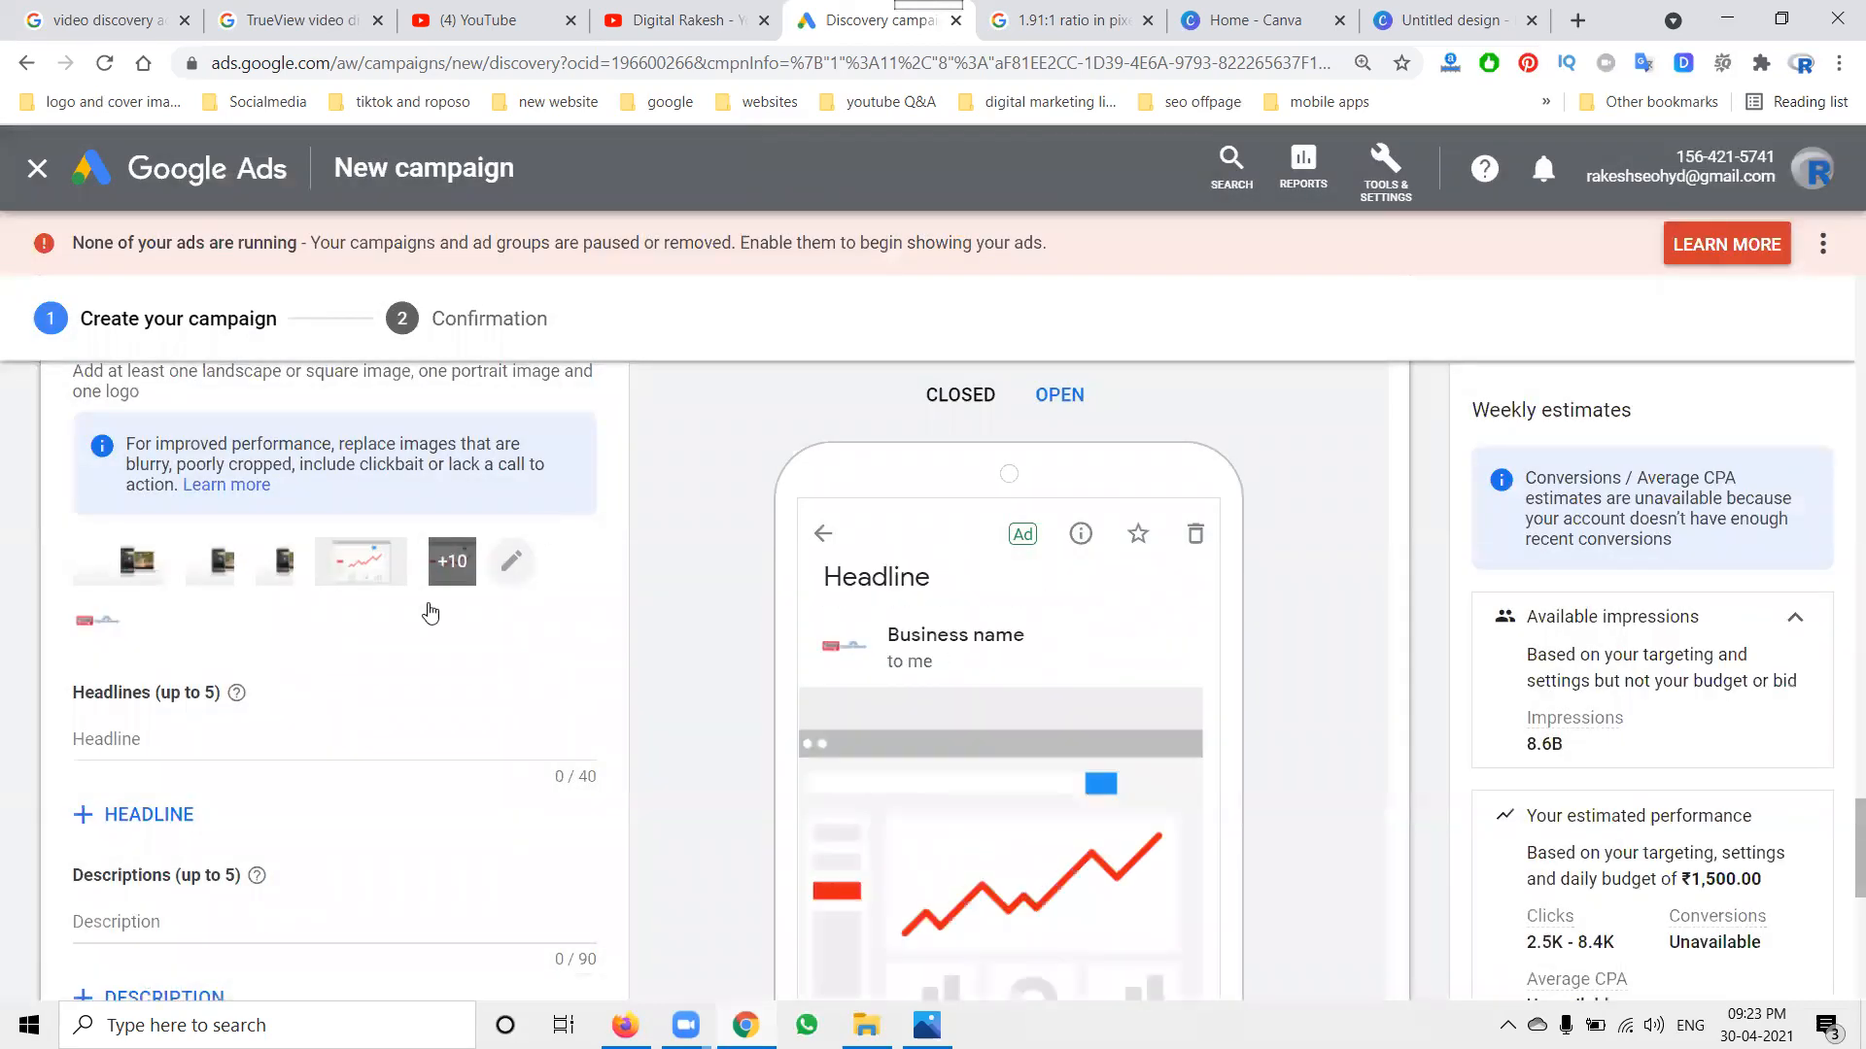
Enter the headline "Digital Marketing" and the description "advanced digital marketing training online free here".
{"action": "left_click", "coordinate": [234, 745]}
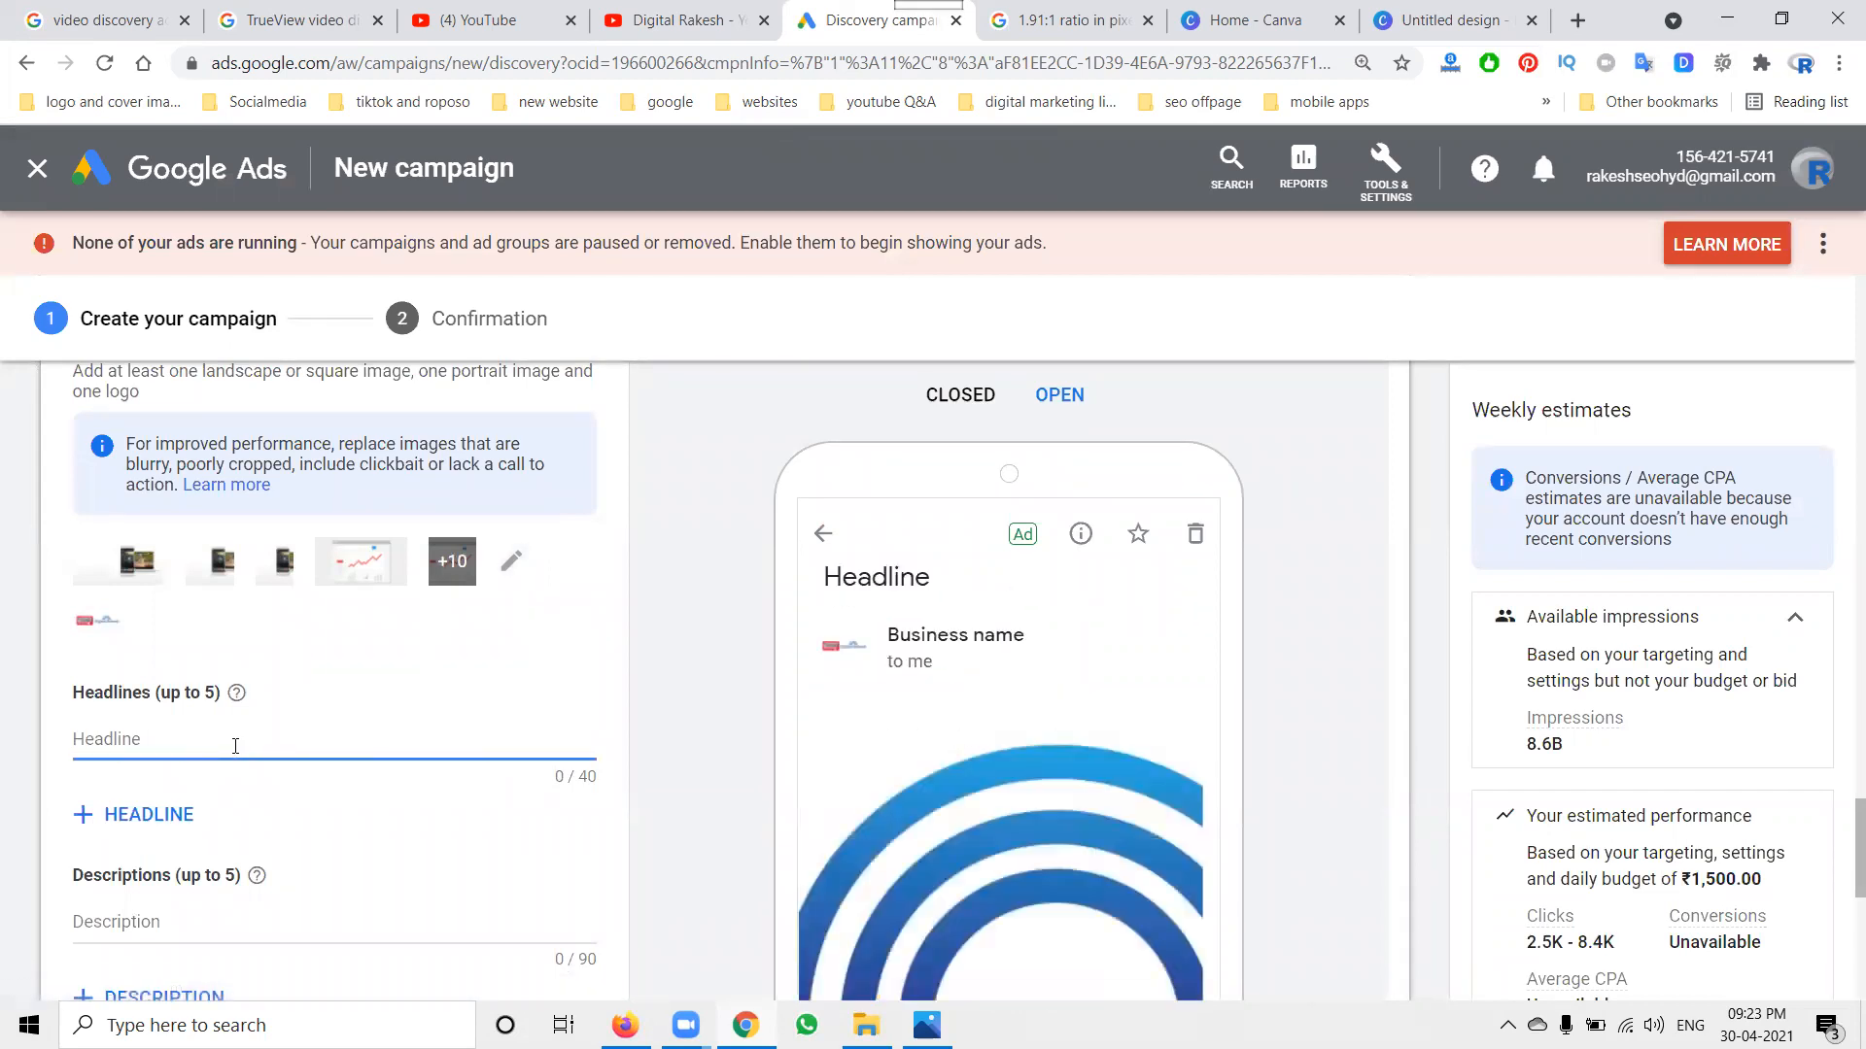
{"action": "type", "text": "Digital Marketing"}
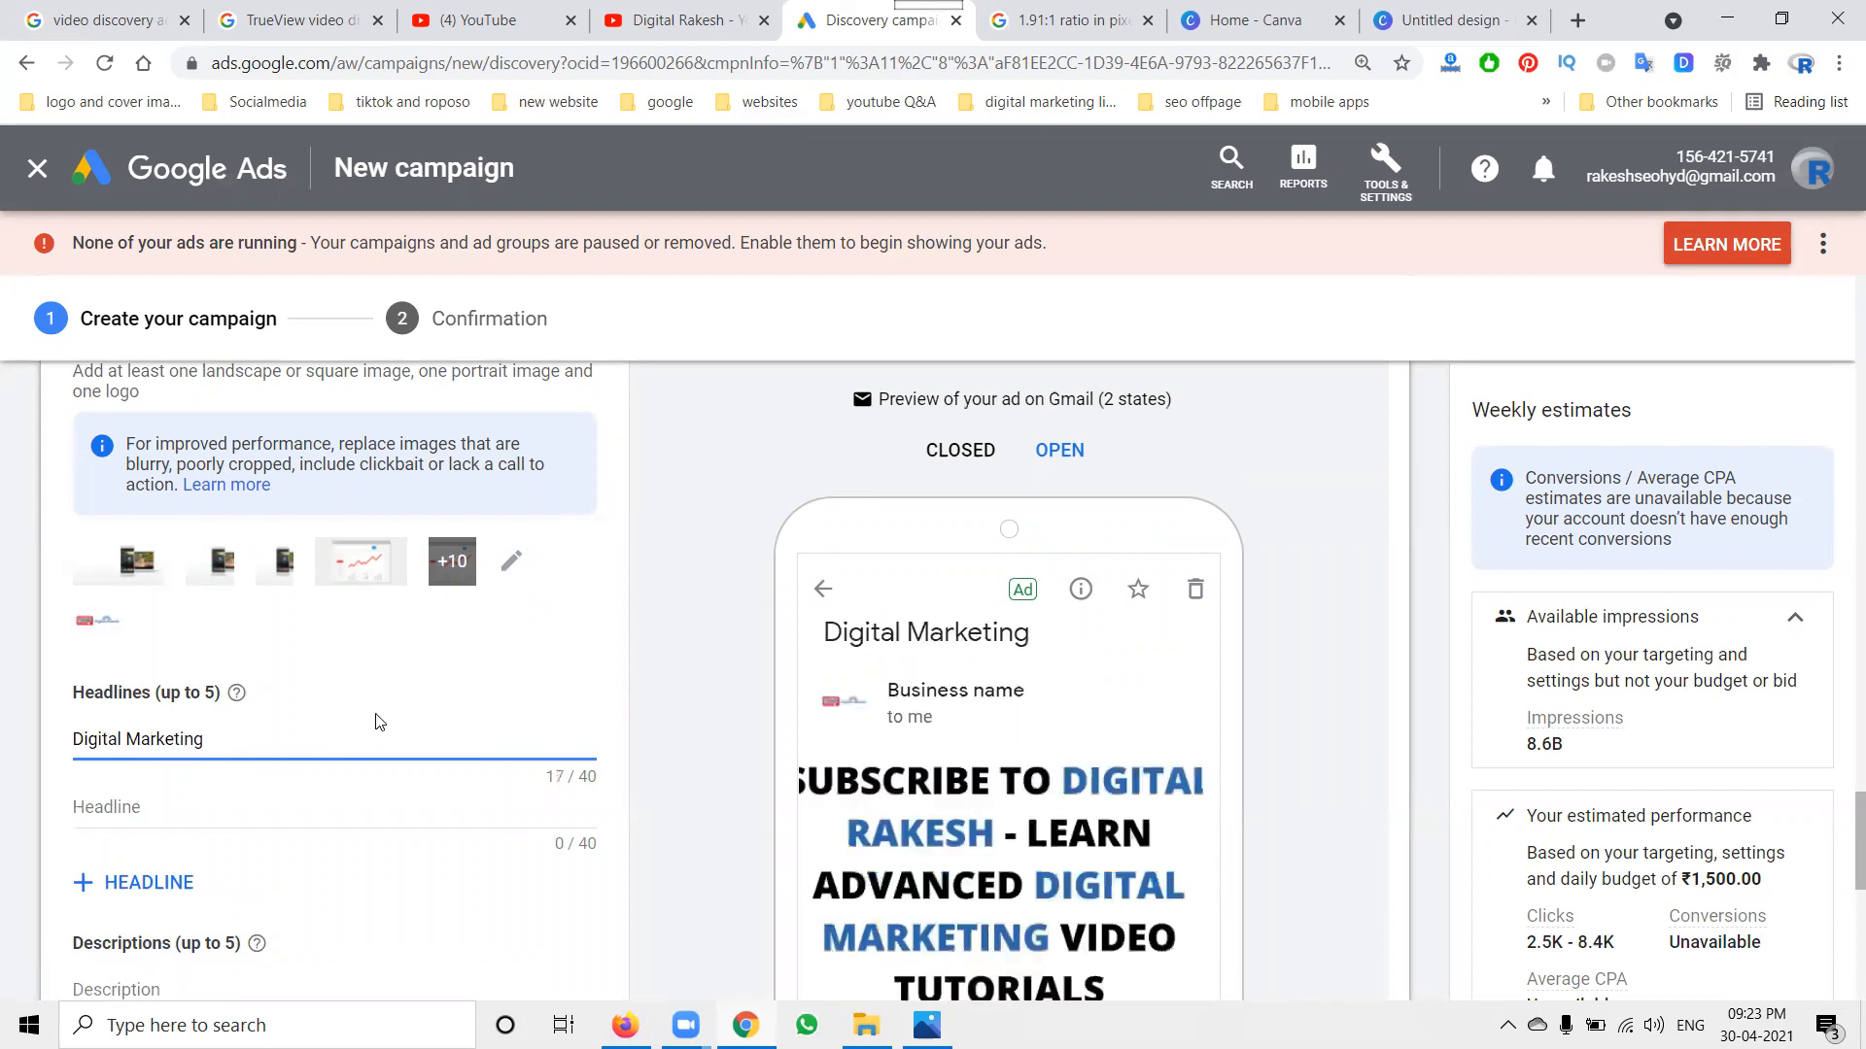
{"action": "scroll", "coordinate": [377, 721], "scroll_direction": "down", "scroll_amount": 2}
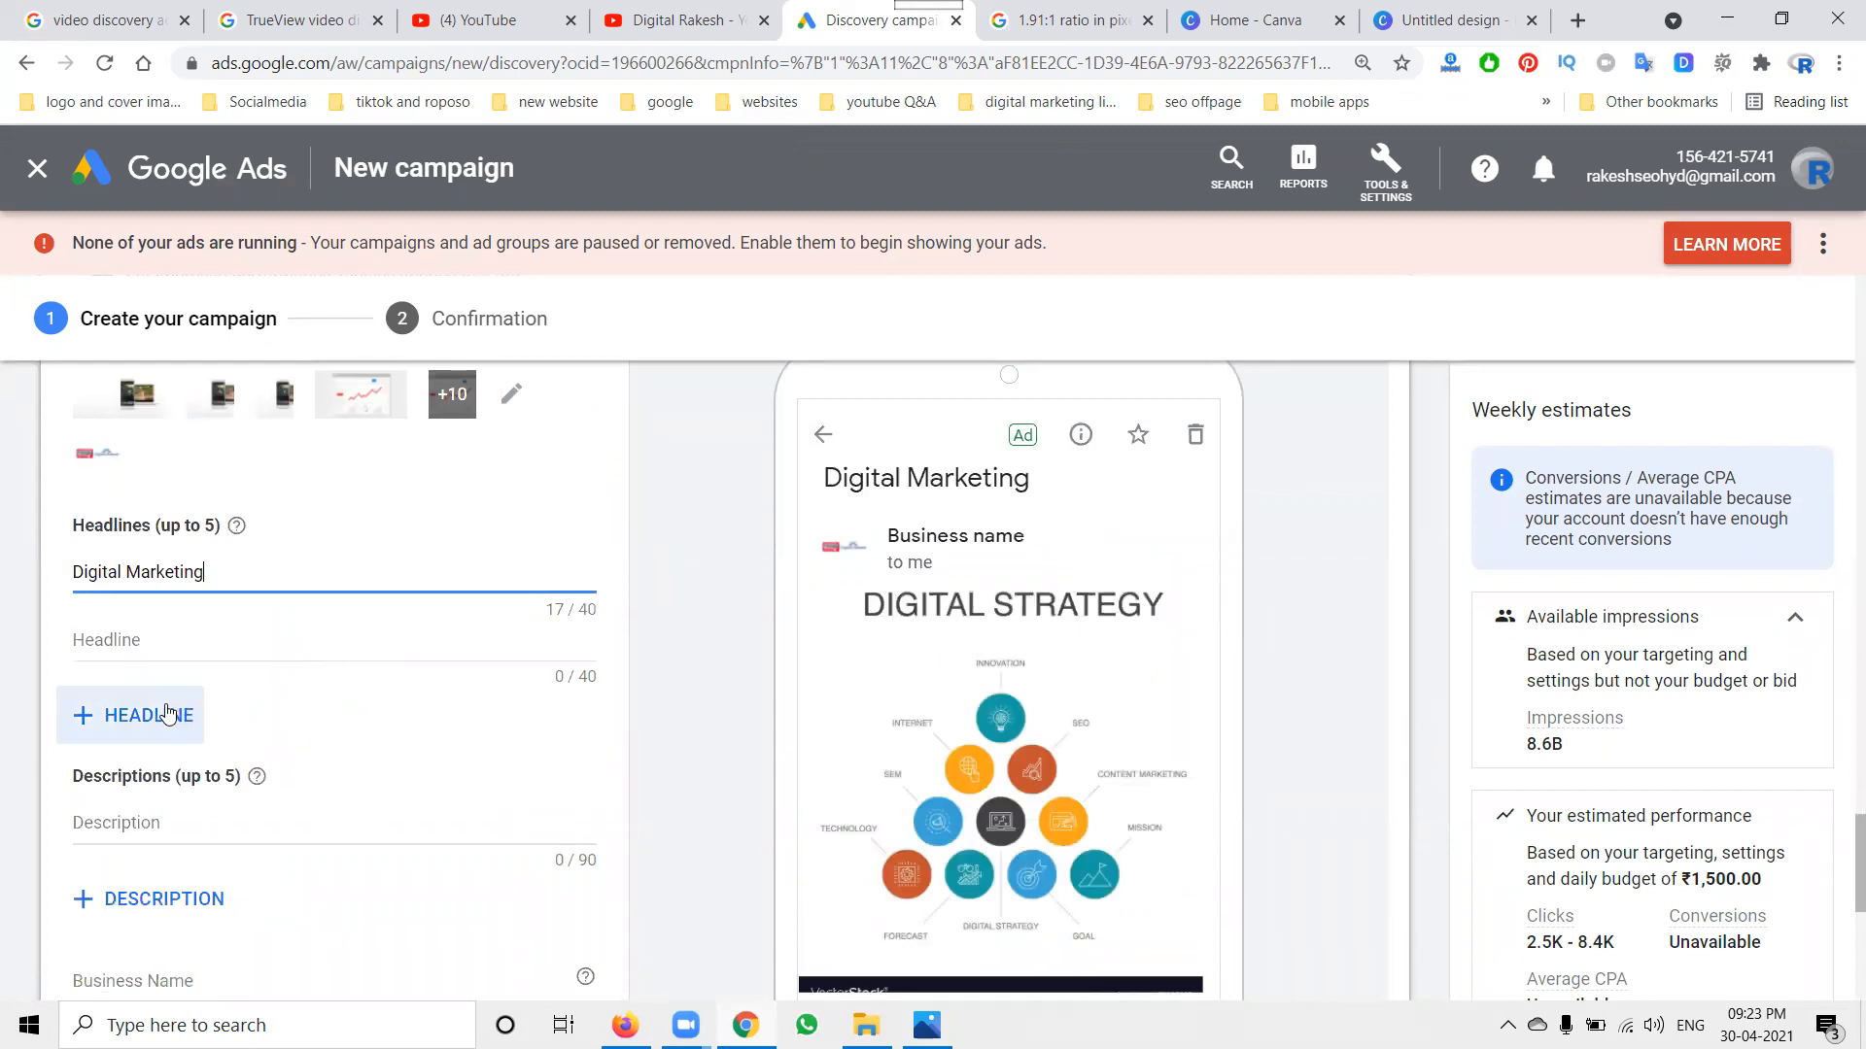
{"action": "scroll", "coordinate": [269, 759], "scroll_direction": "down", "scroll_amount": 2}
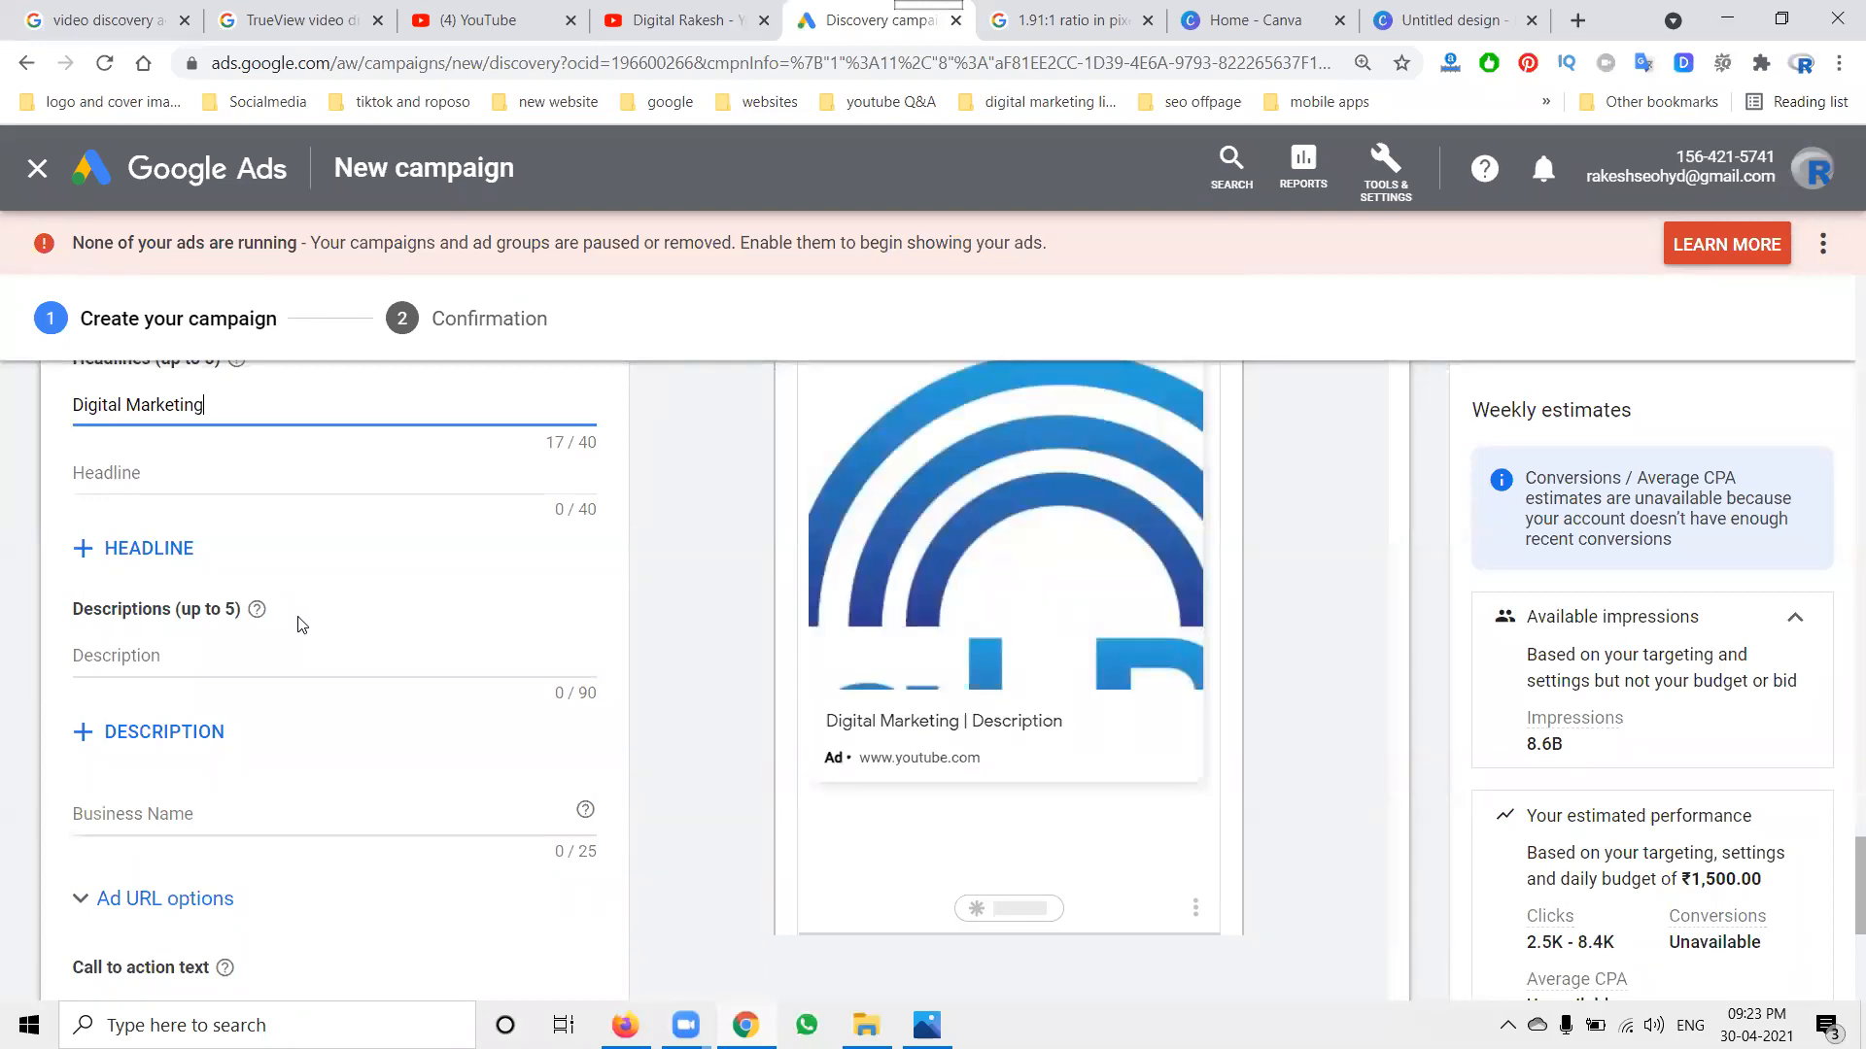
{"action": "left_click", "coordinate": [237, 649]}
{"action": "type", "text": "advanced digi"}
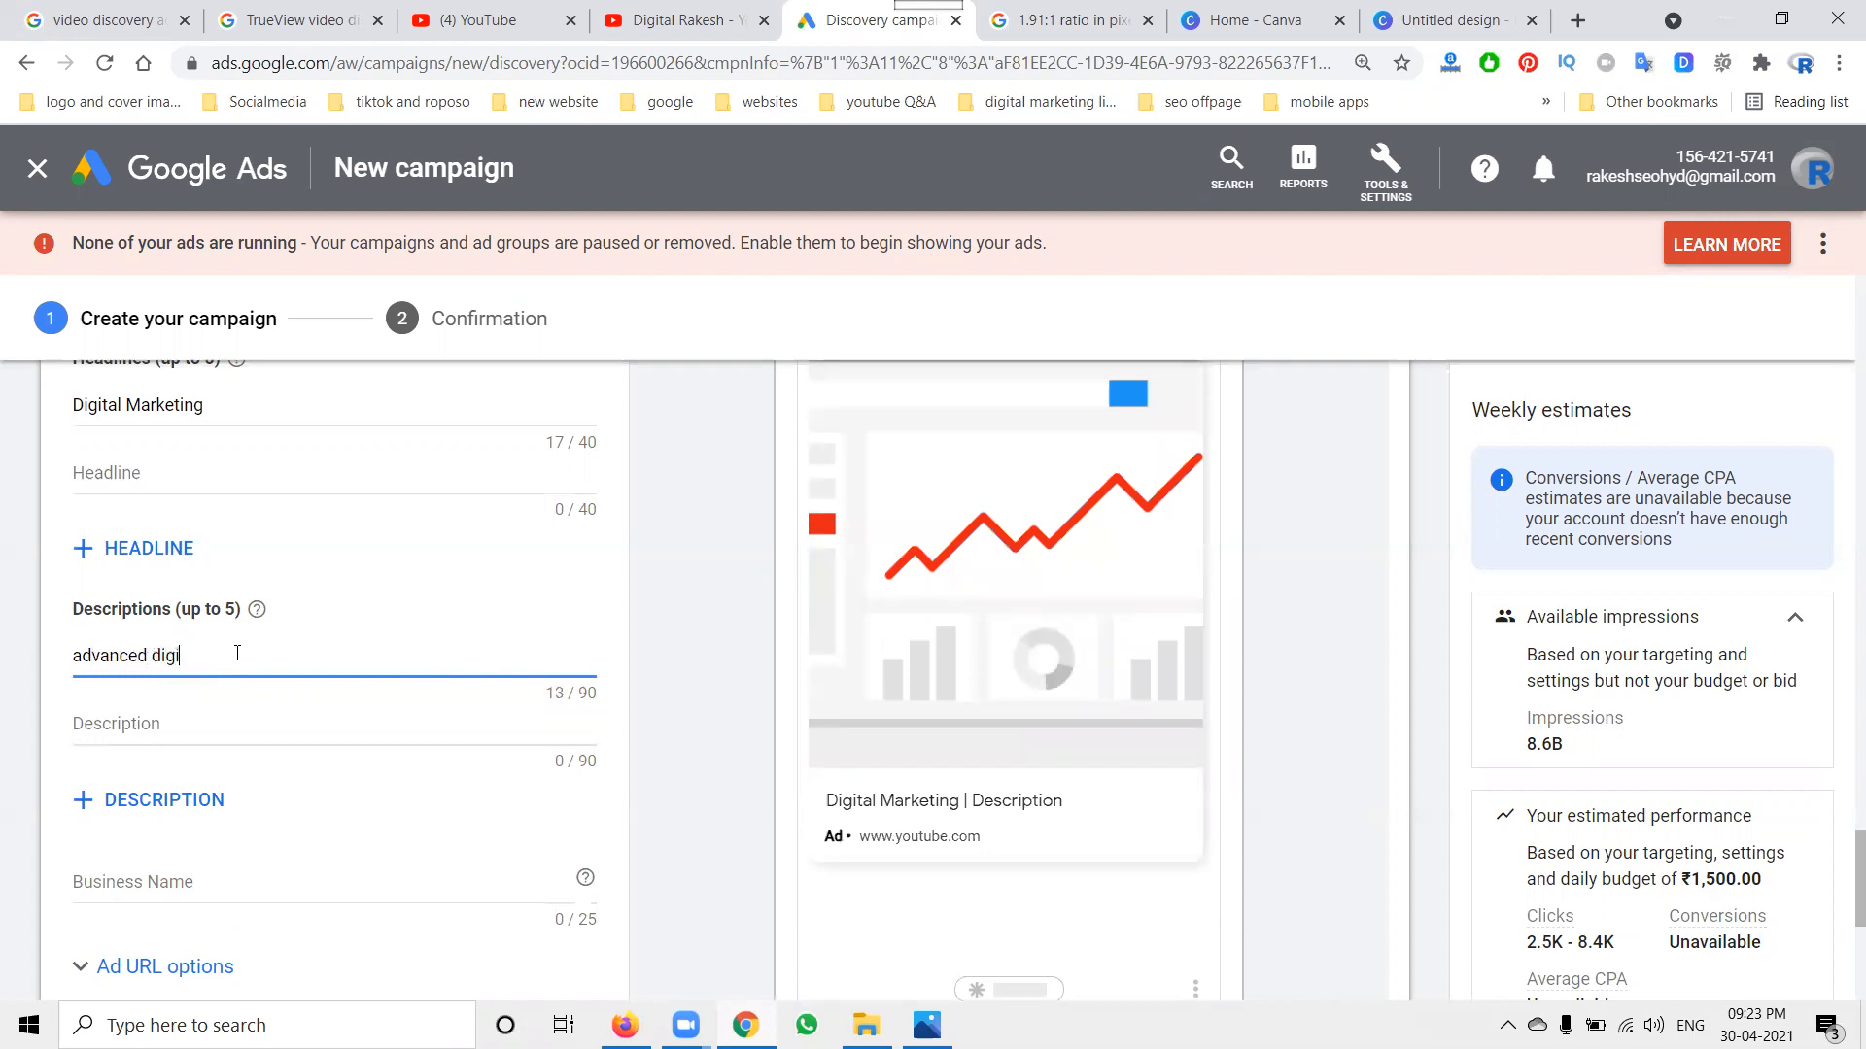
{"action": "type", "text": "tal market"}
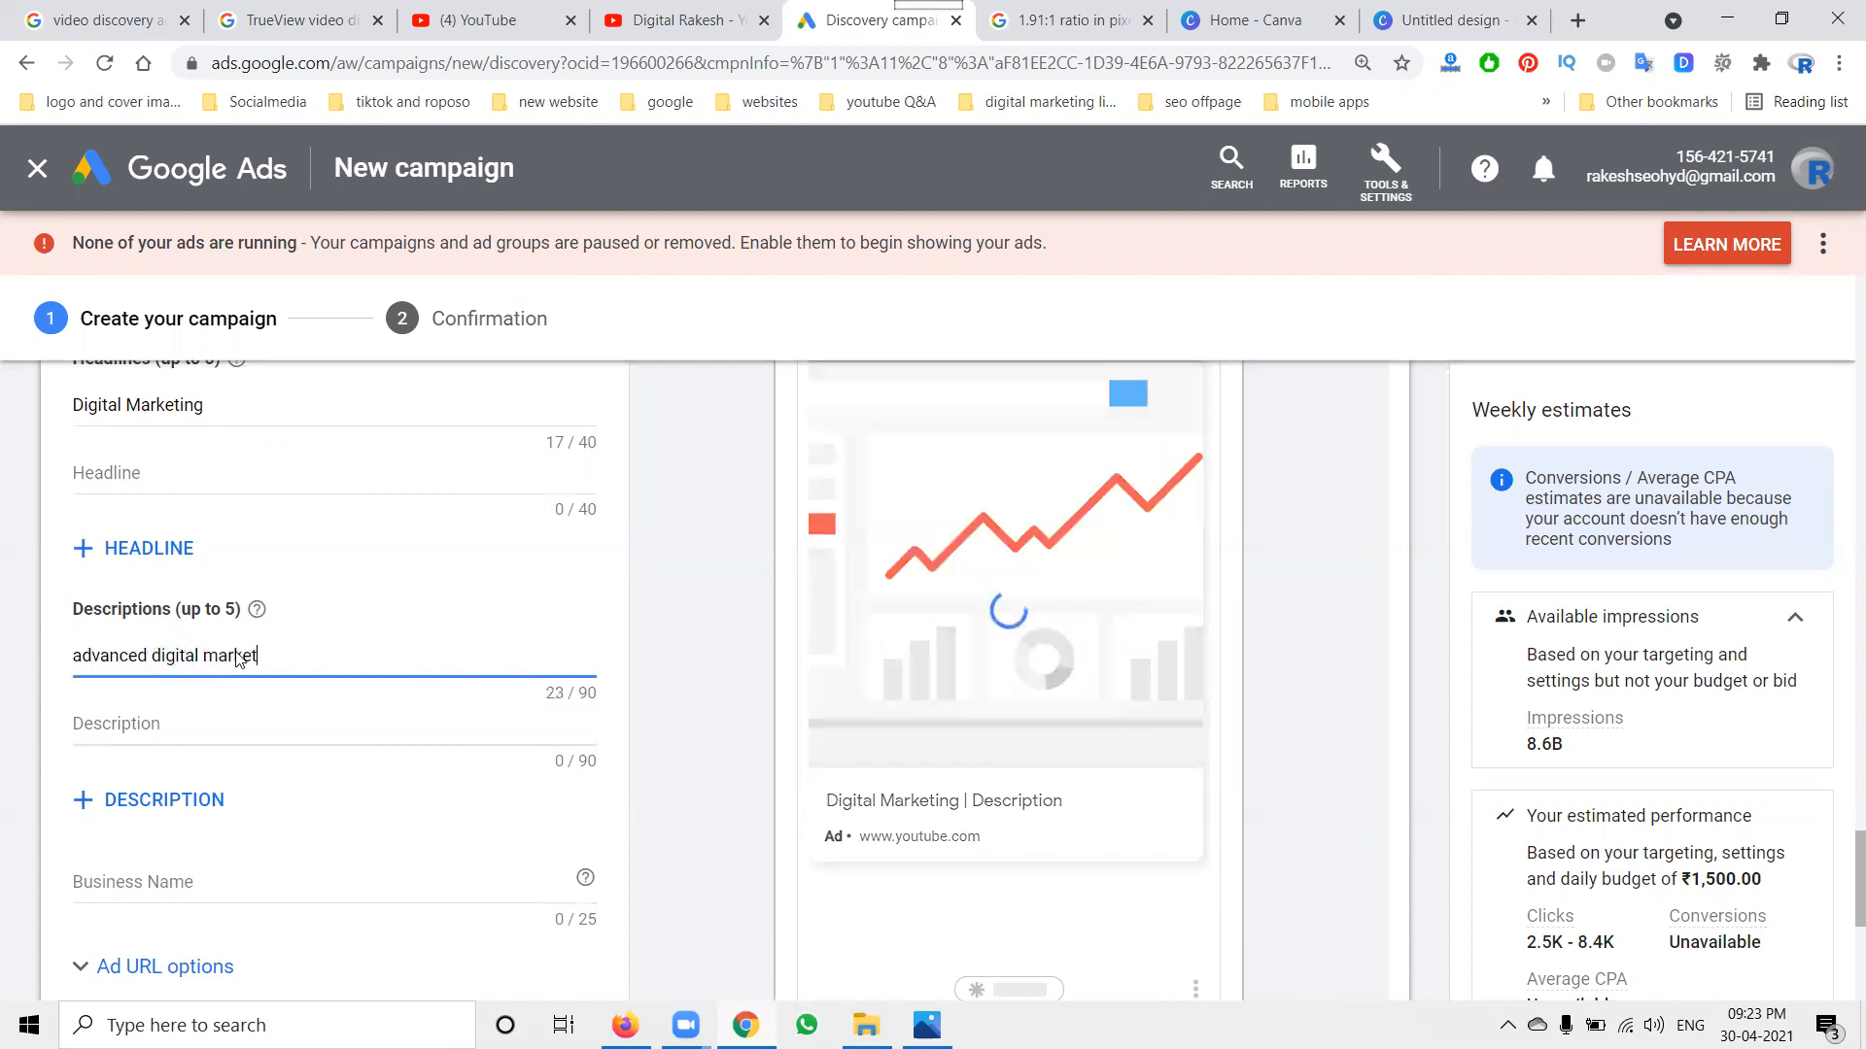
{"action": "type", "text": "ing training online free here"}
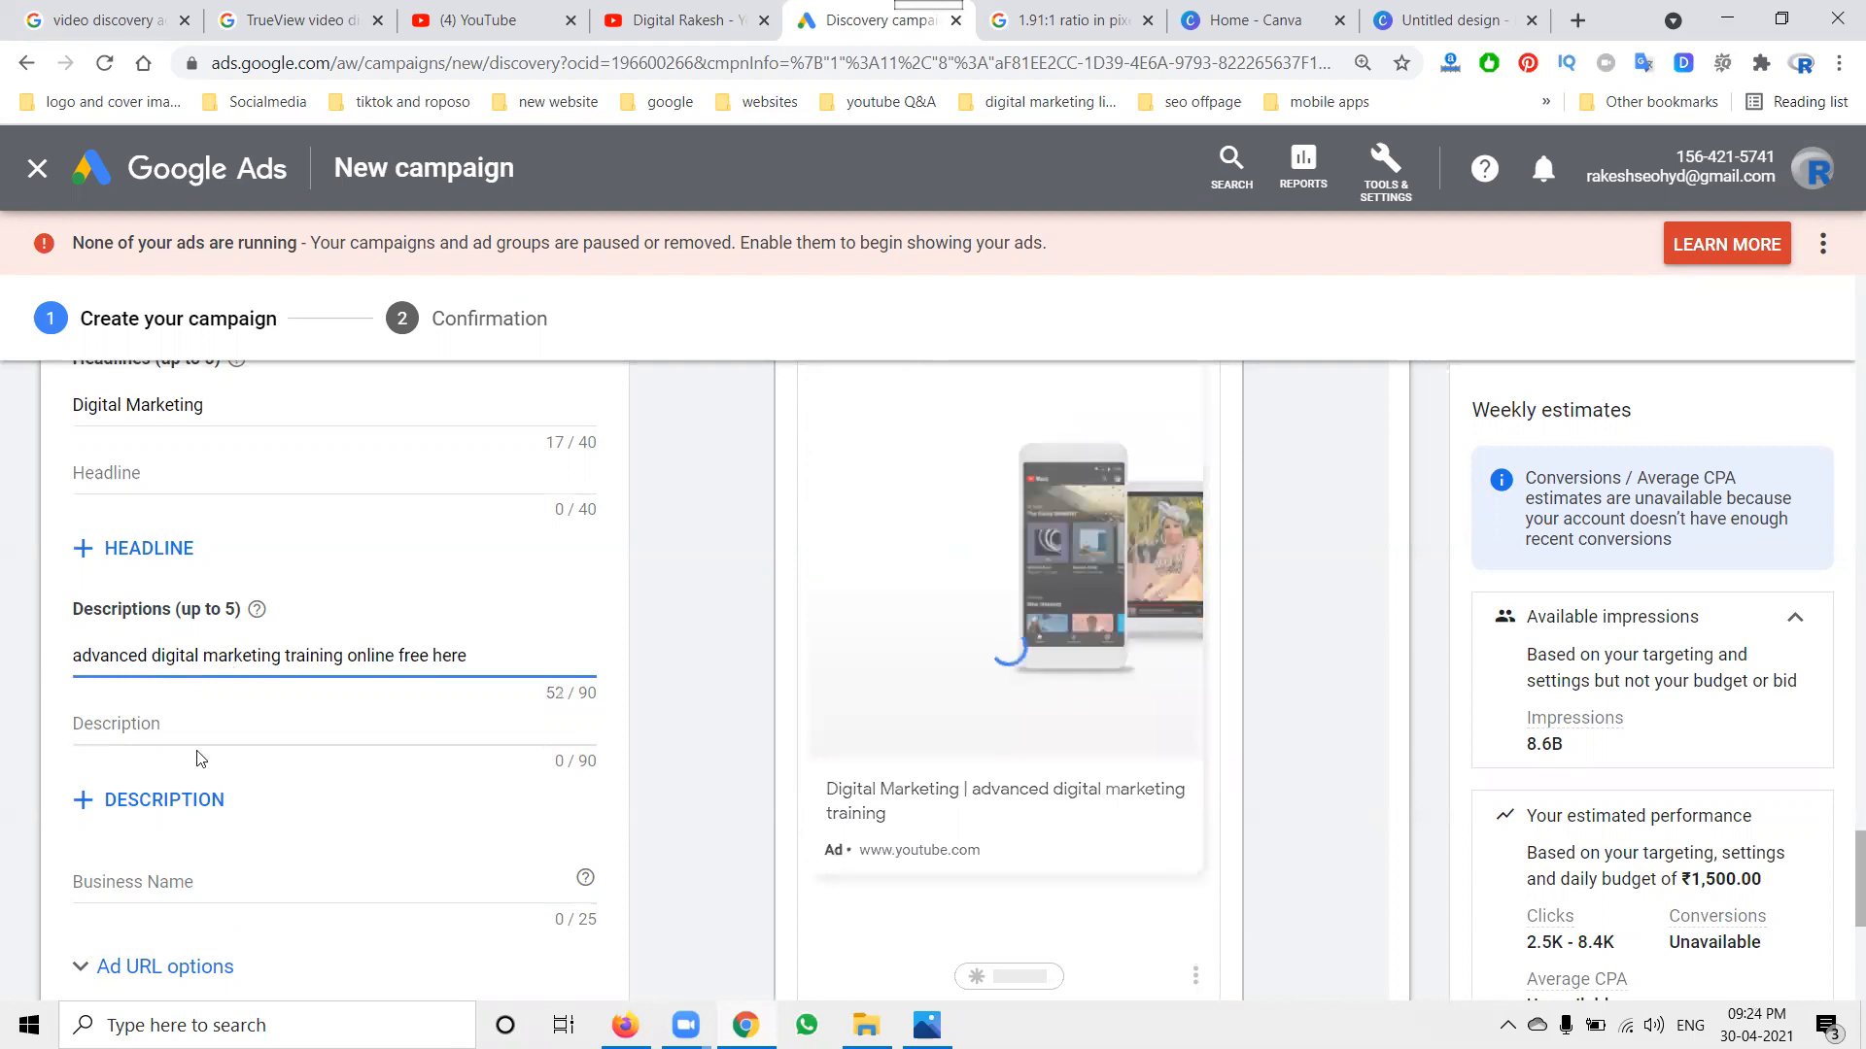
Set the ad's call to action text to Subscribe.
{"action": "scroll", "coordinate": [199, 759], "scroll_direction": "down", "scroll_amount": 3}
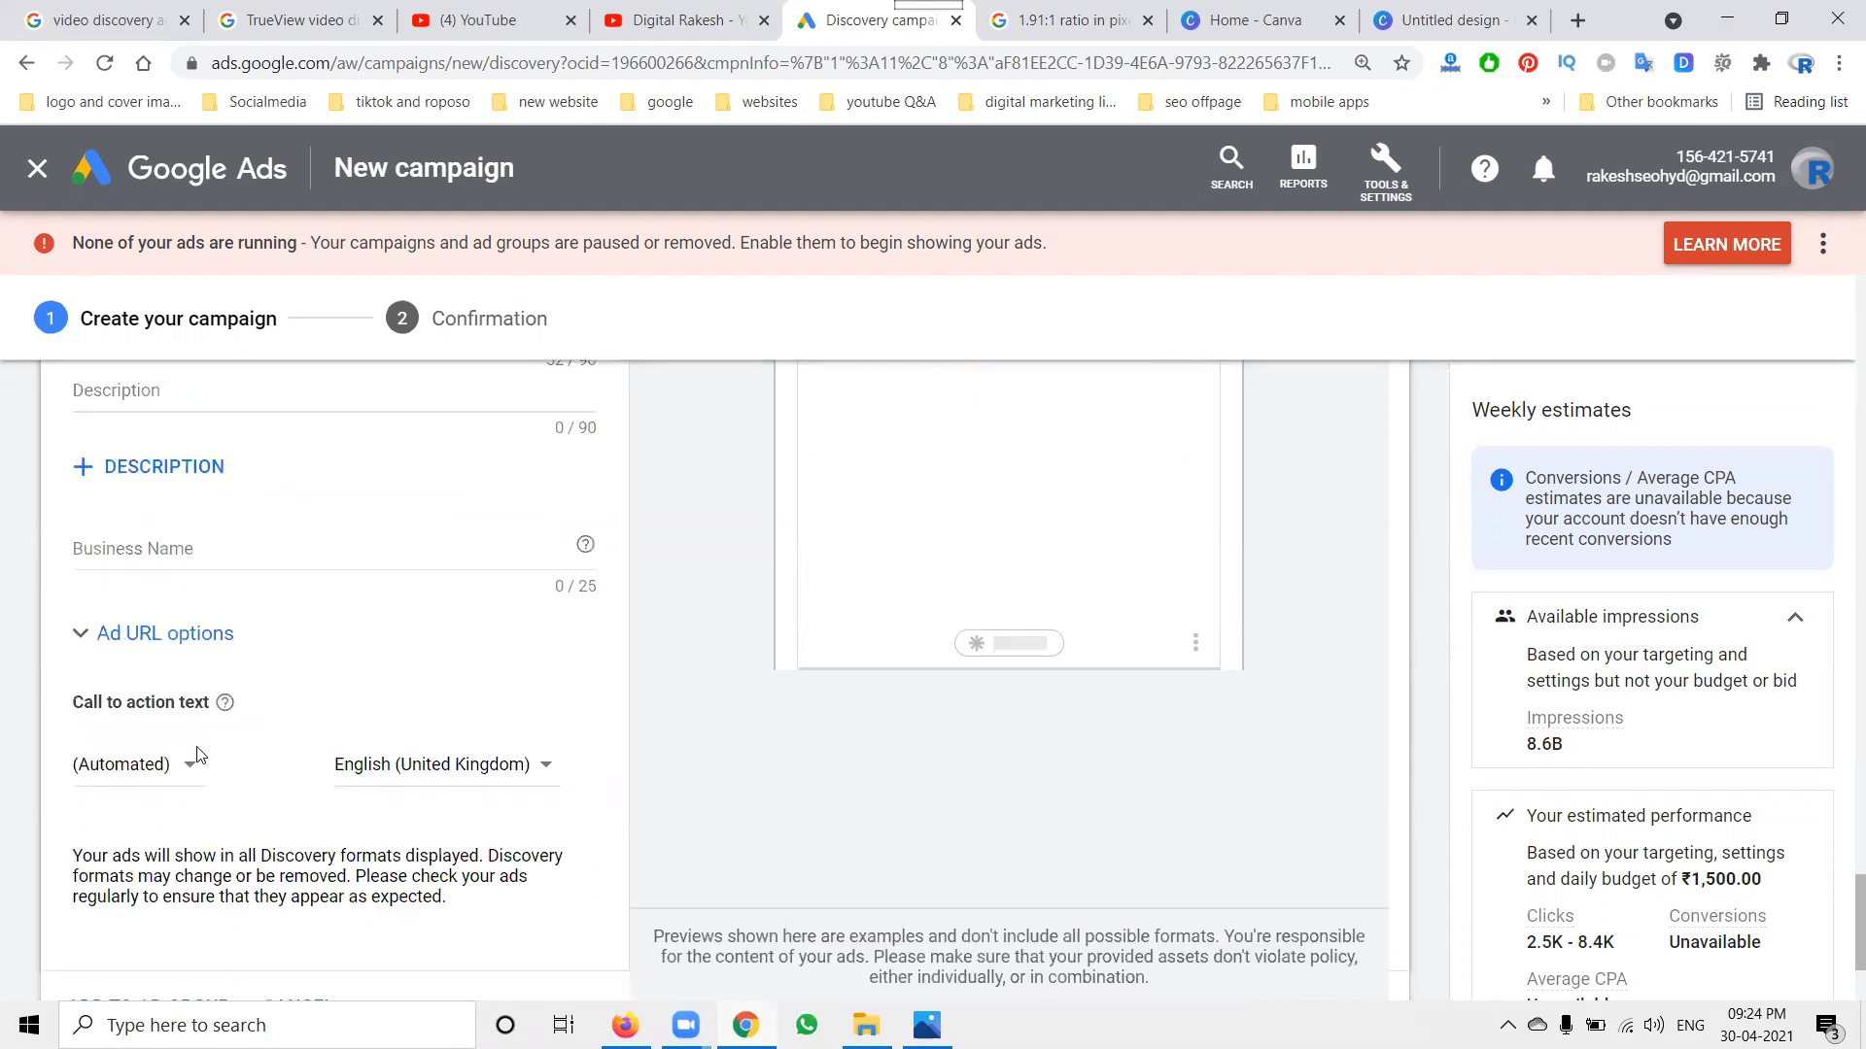
{"action": "left_click", "coordinate": [150, 767]}
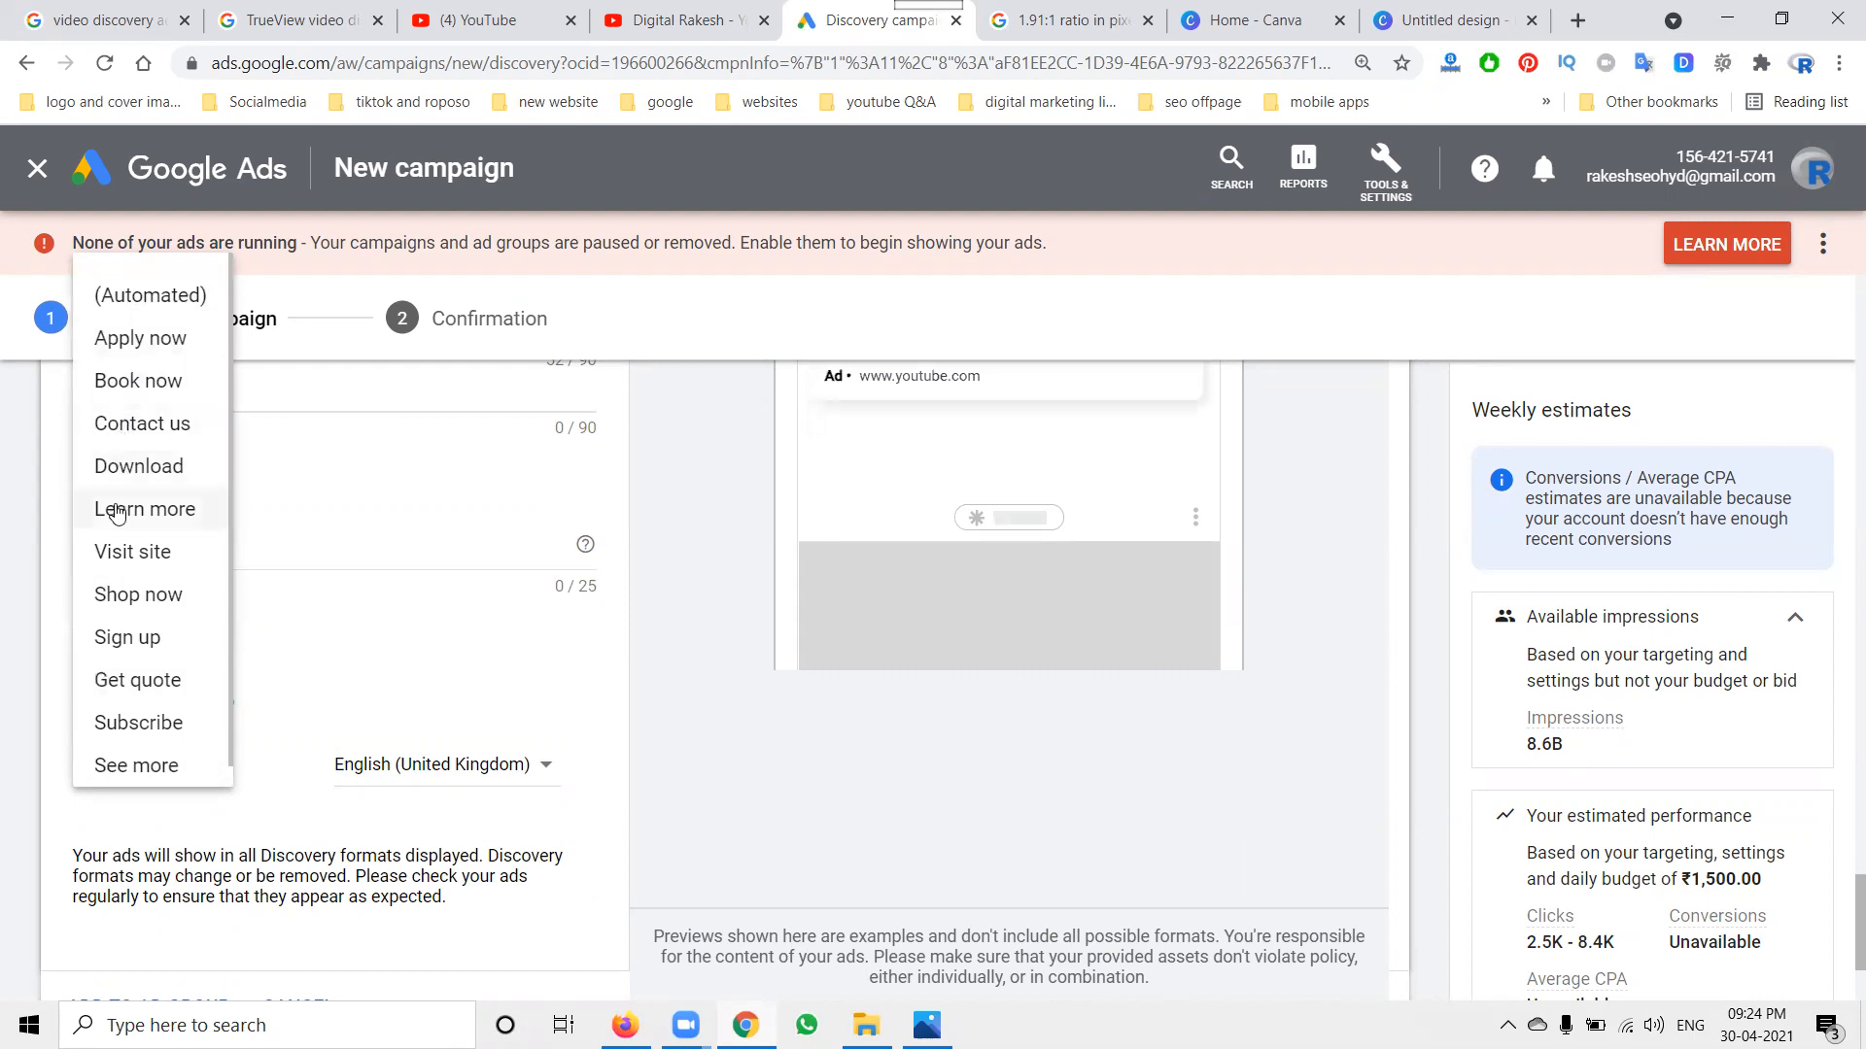
{"action": "left_click", "coordinate": [114, 731]}
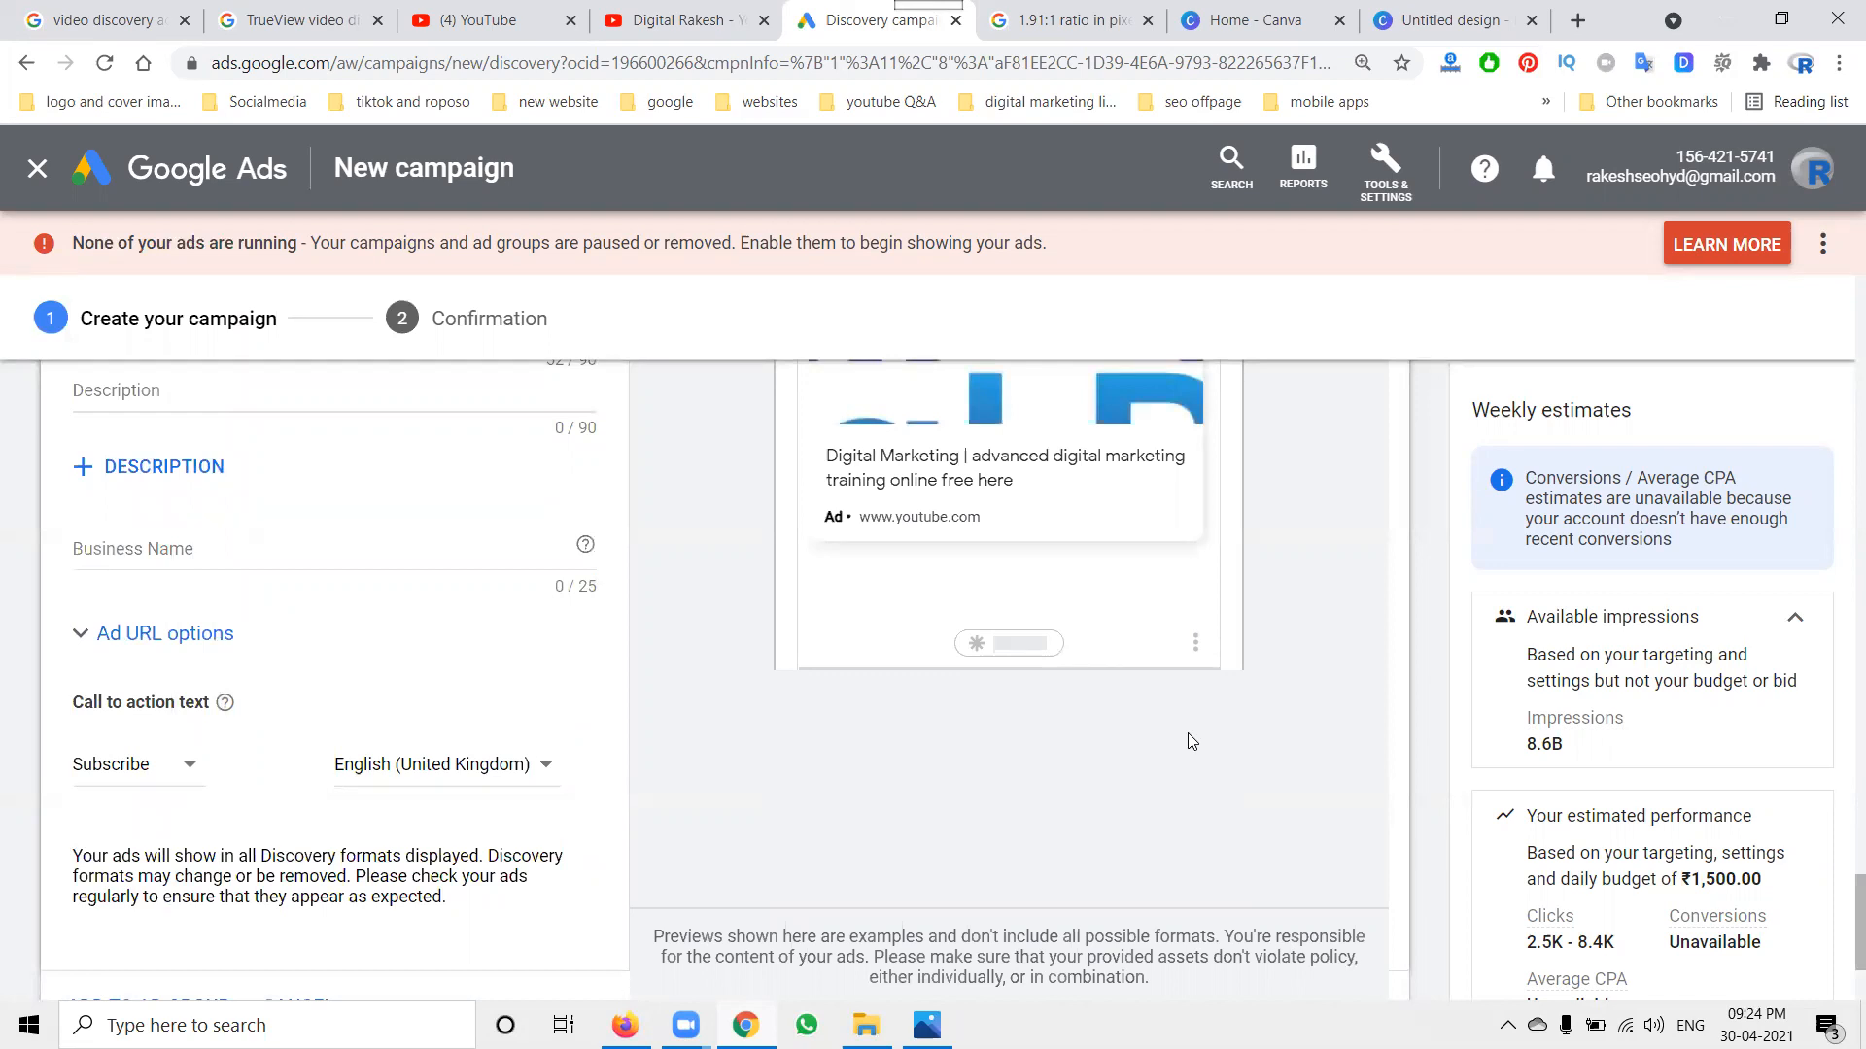
{"action": "left_click", "coordinate": [171, 775]}
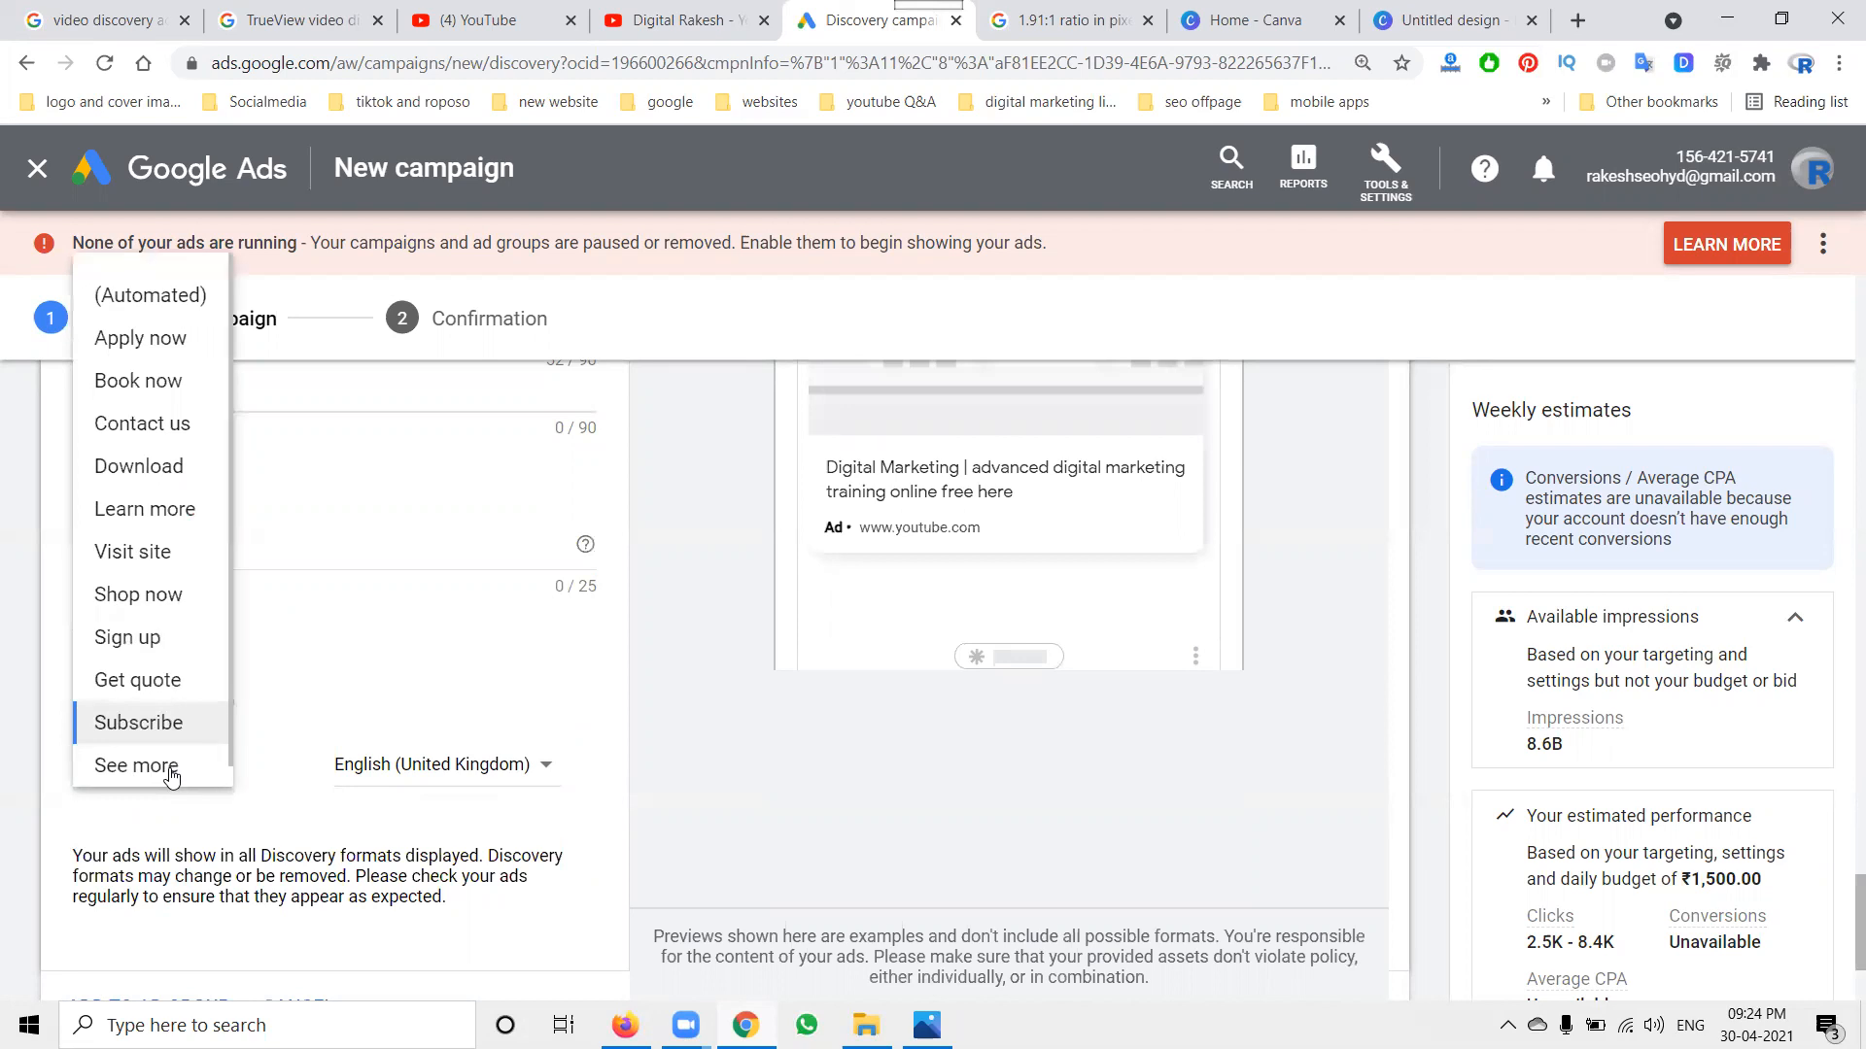
{"action": "left_click", "coordinate": [863, 727]}
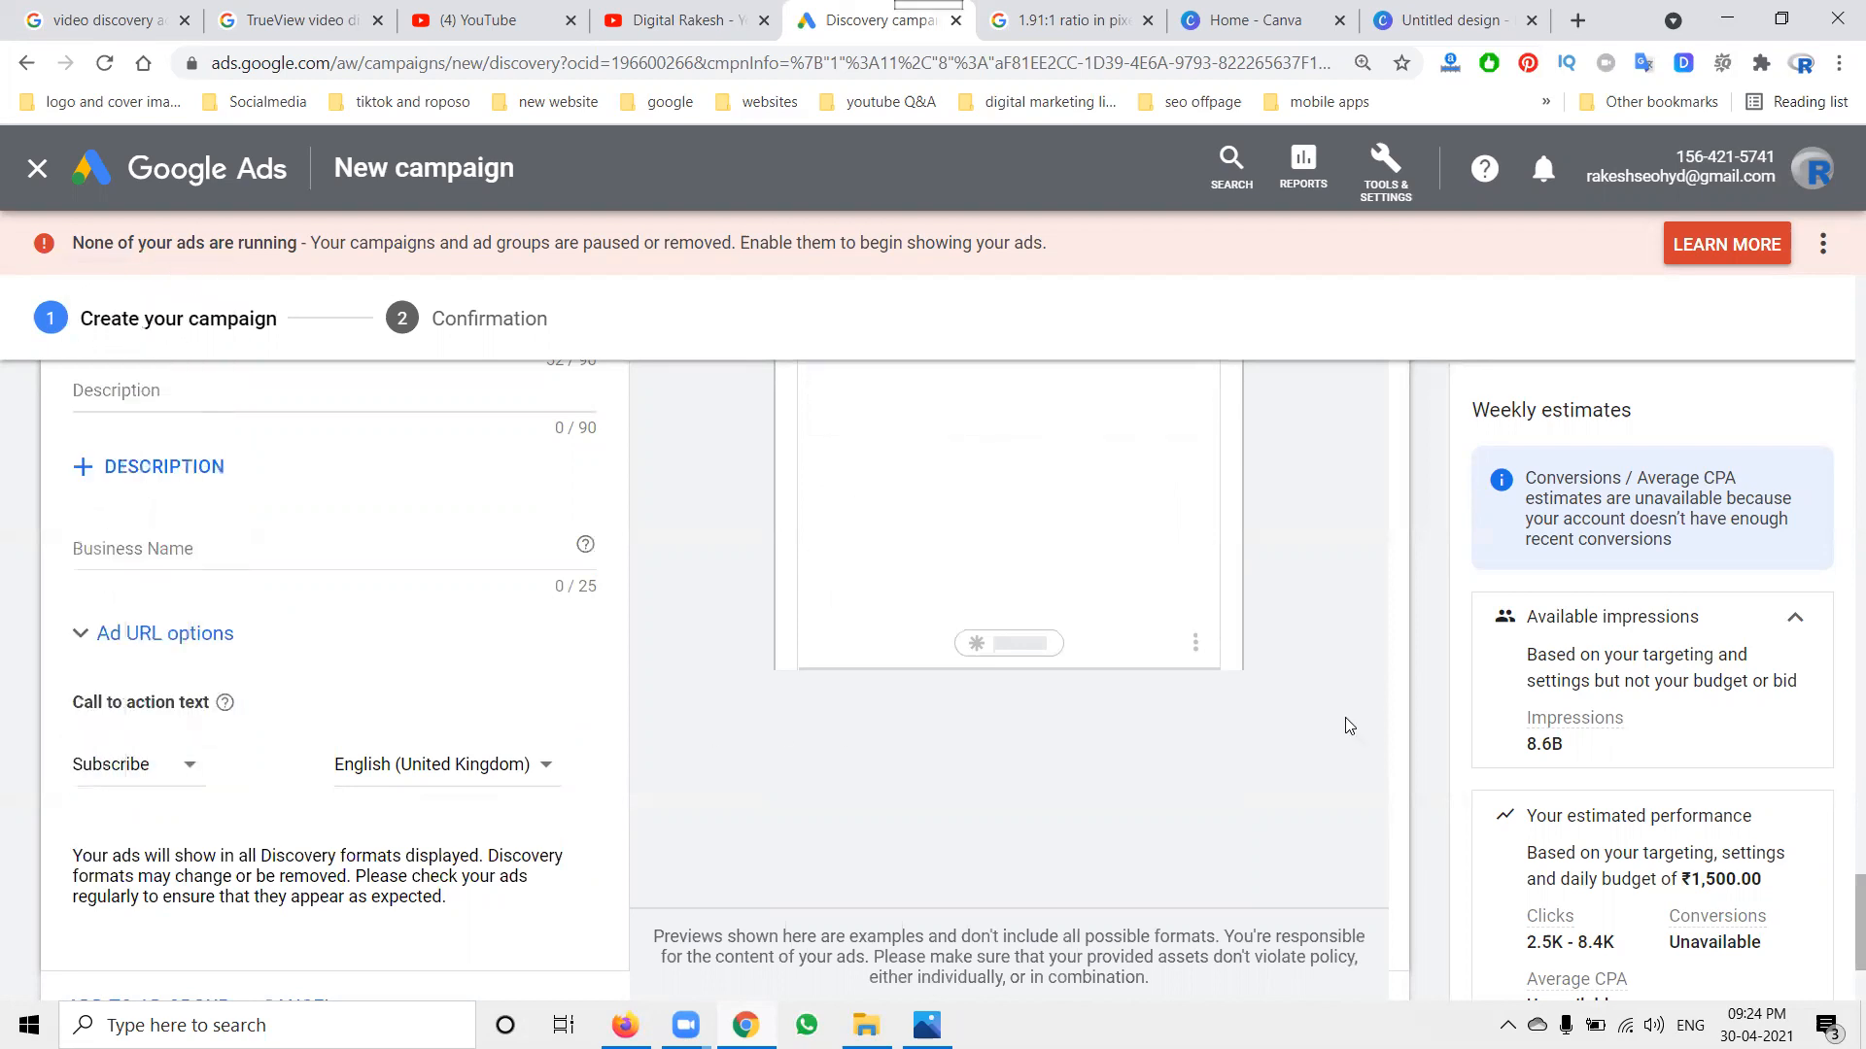
Preview the ad on desktop across all properties, and preview its Discover version on mobile.
{"action": "scroll", "coordinate": [1348, 719], "scroll_direction": "up", "scroll_amount": 5}
{"action": "scroll", "coordinate": [1290, 681], "scroll_direction": "up", "scroll_amount": 3}
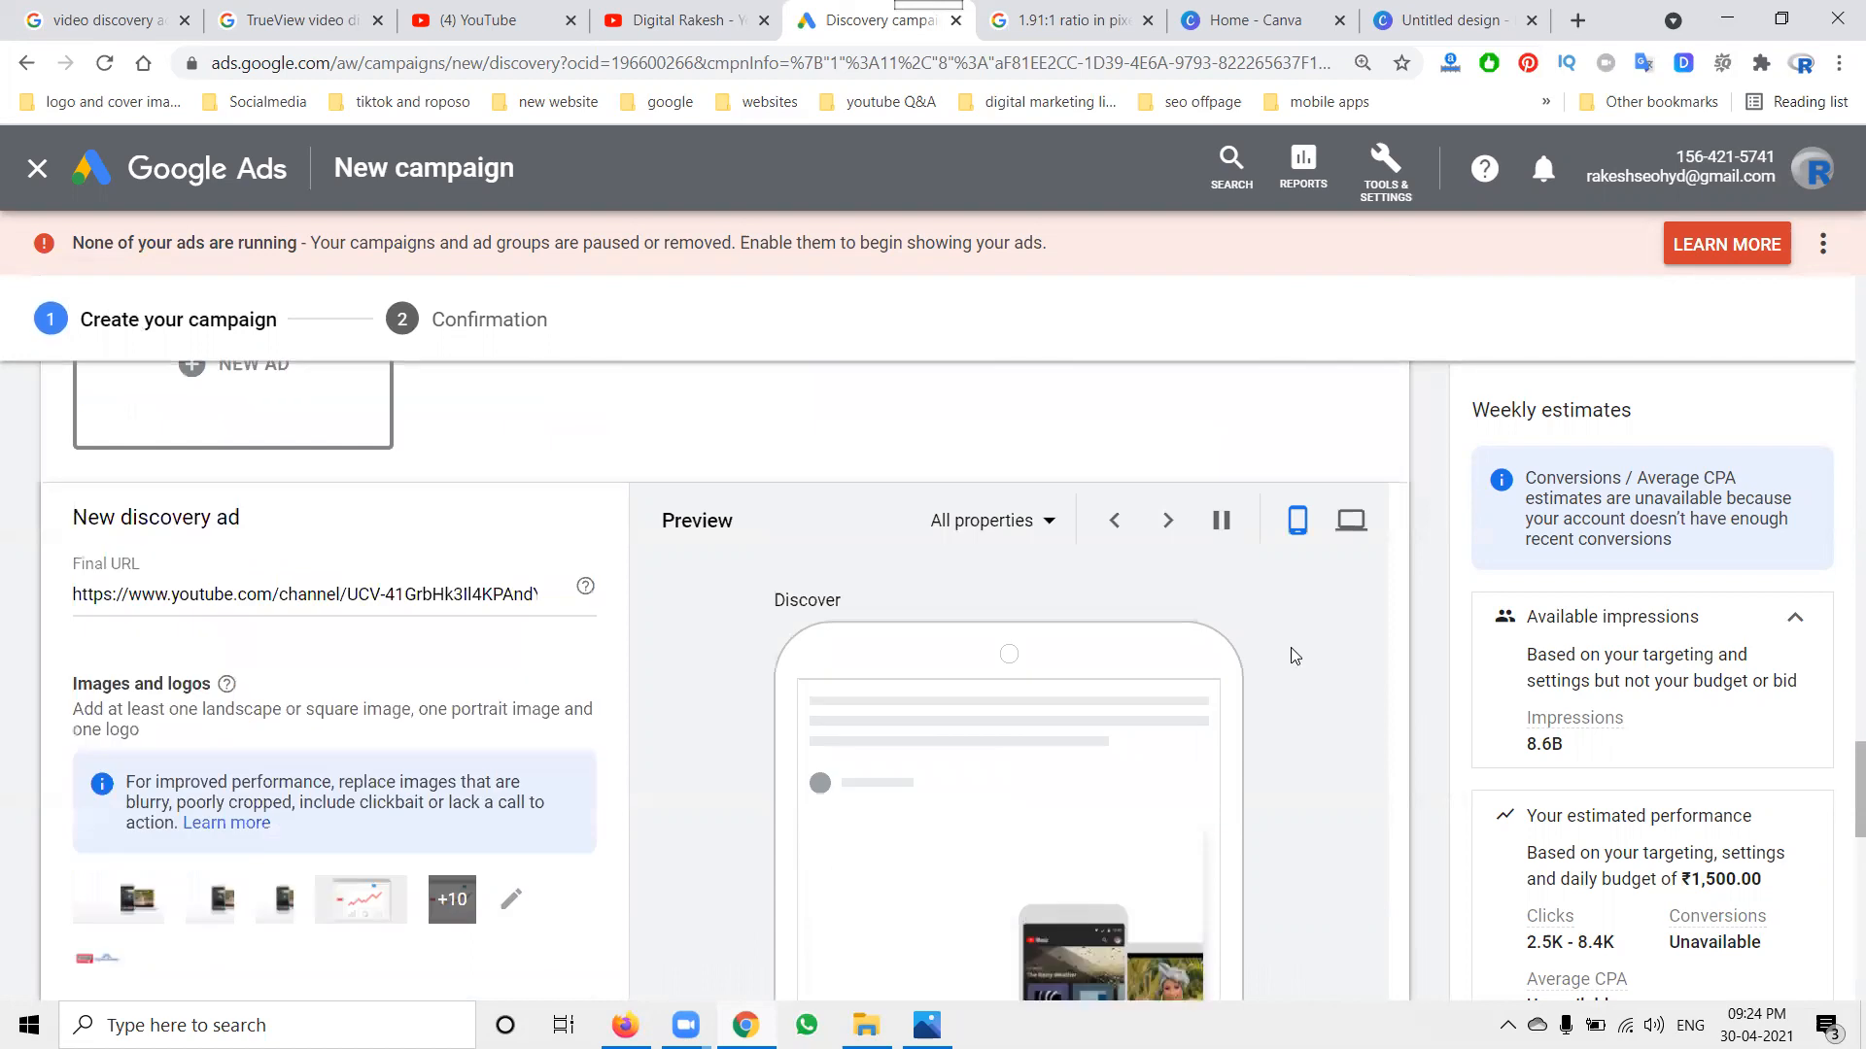
{"action": "left_click", "coordinate": [1351, 524]}
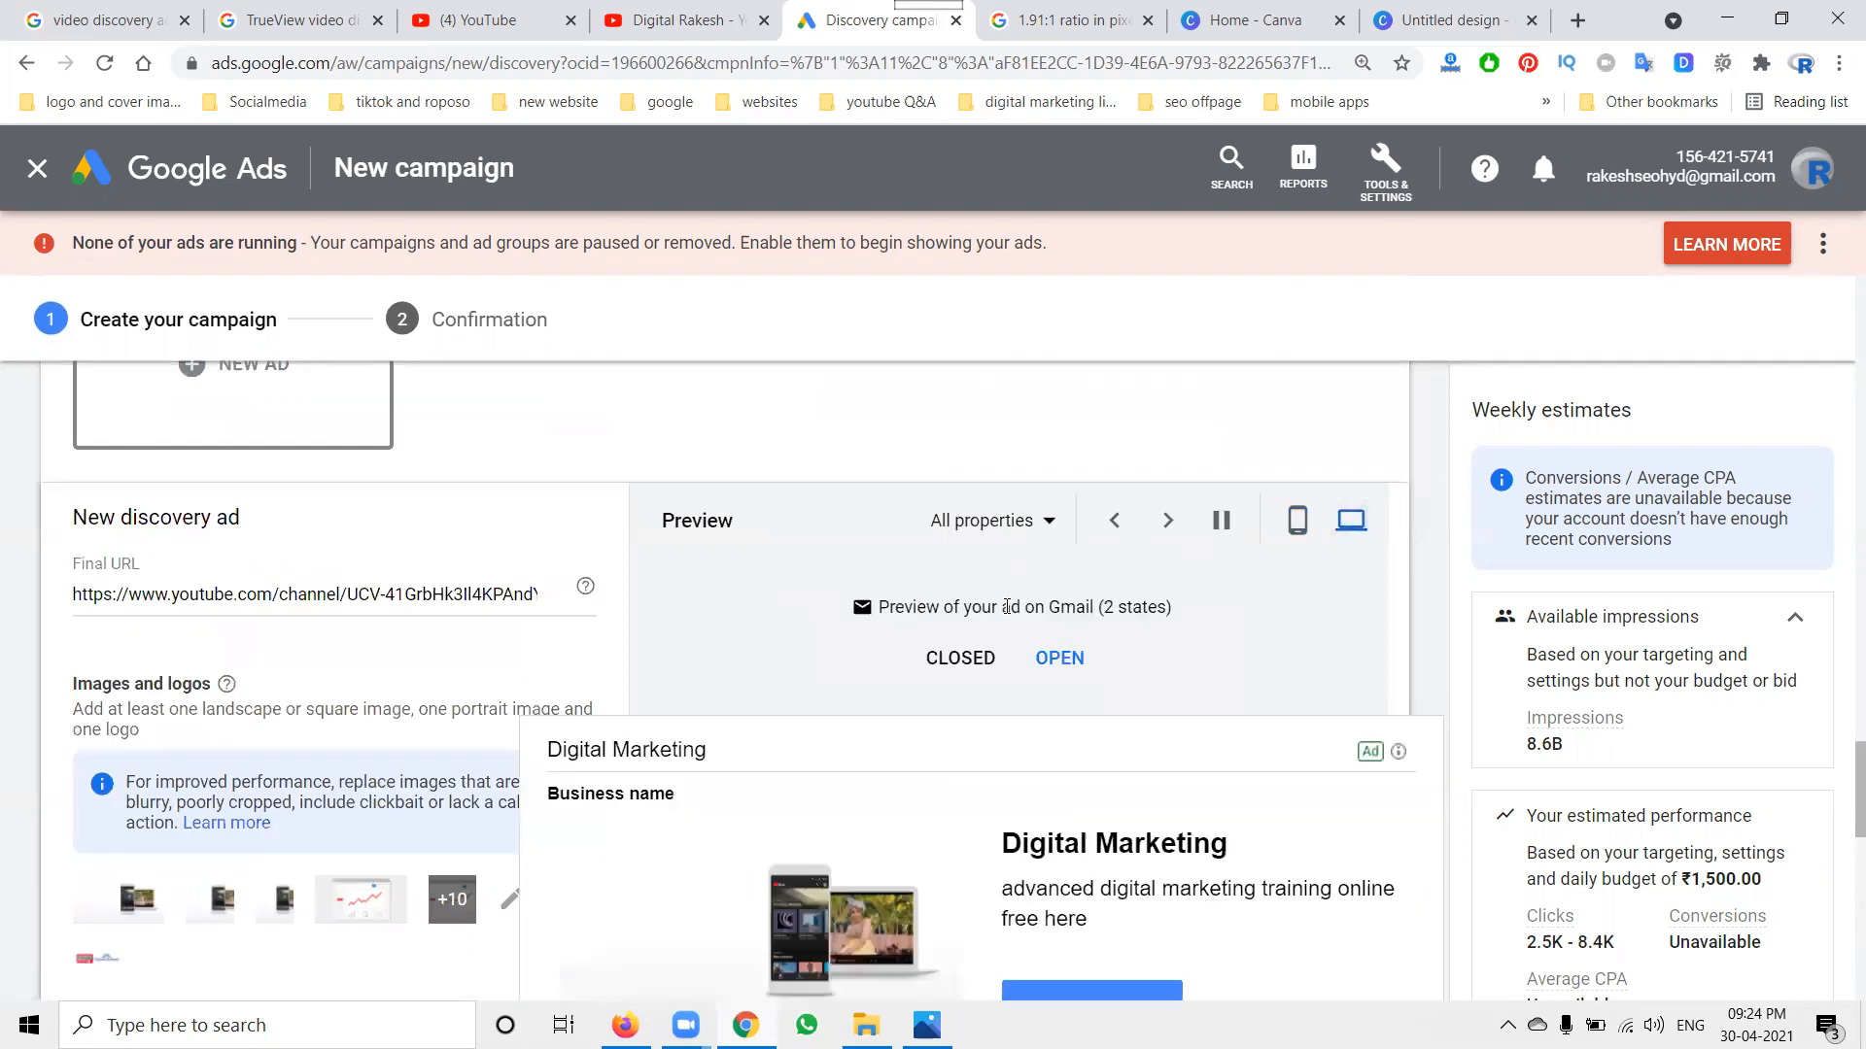
{"action": "scroll", "coordinate": [1098, 768], "scroll_direction": "down", "scroll_amount": 3}
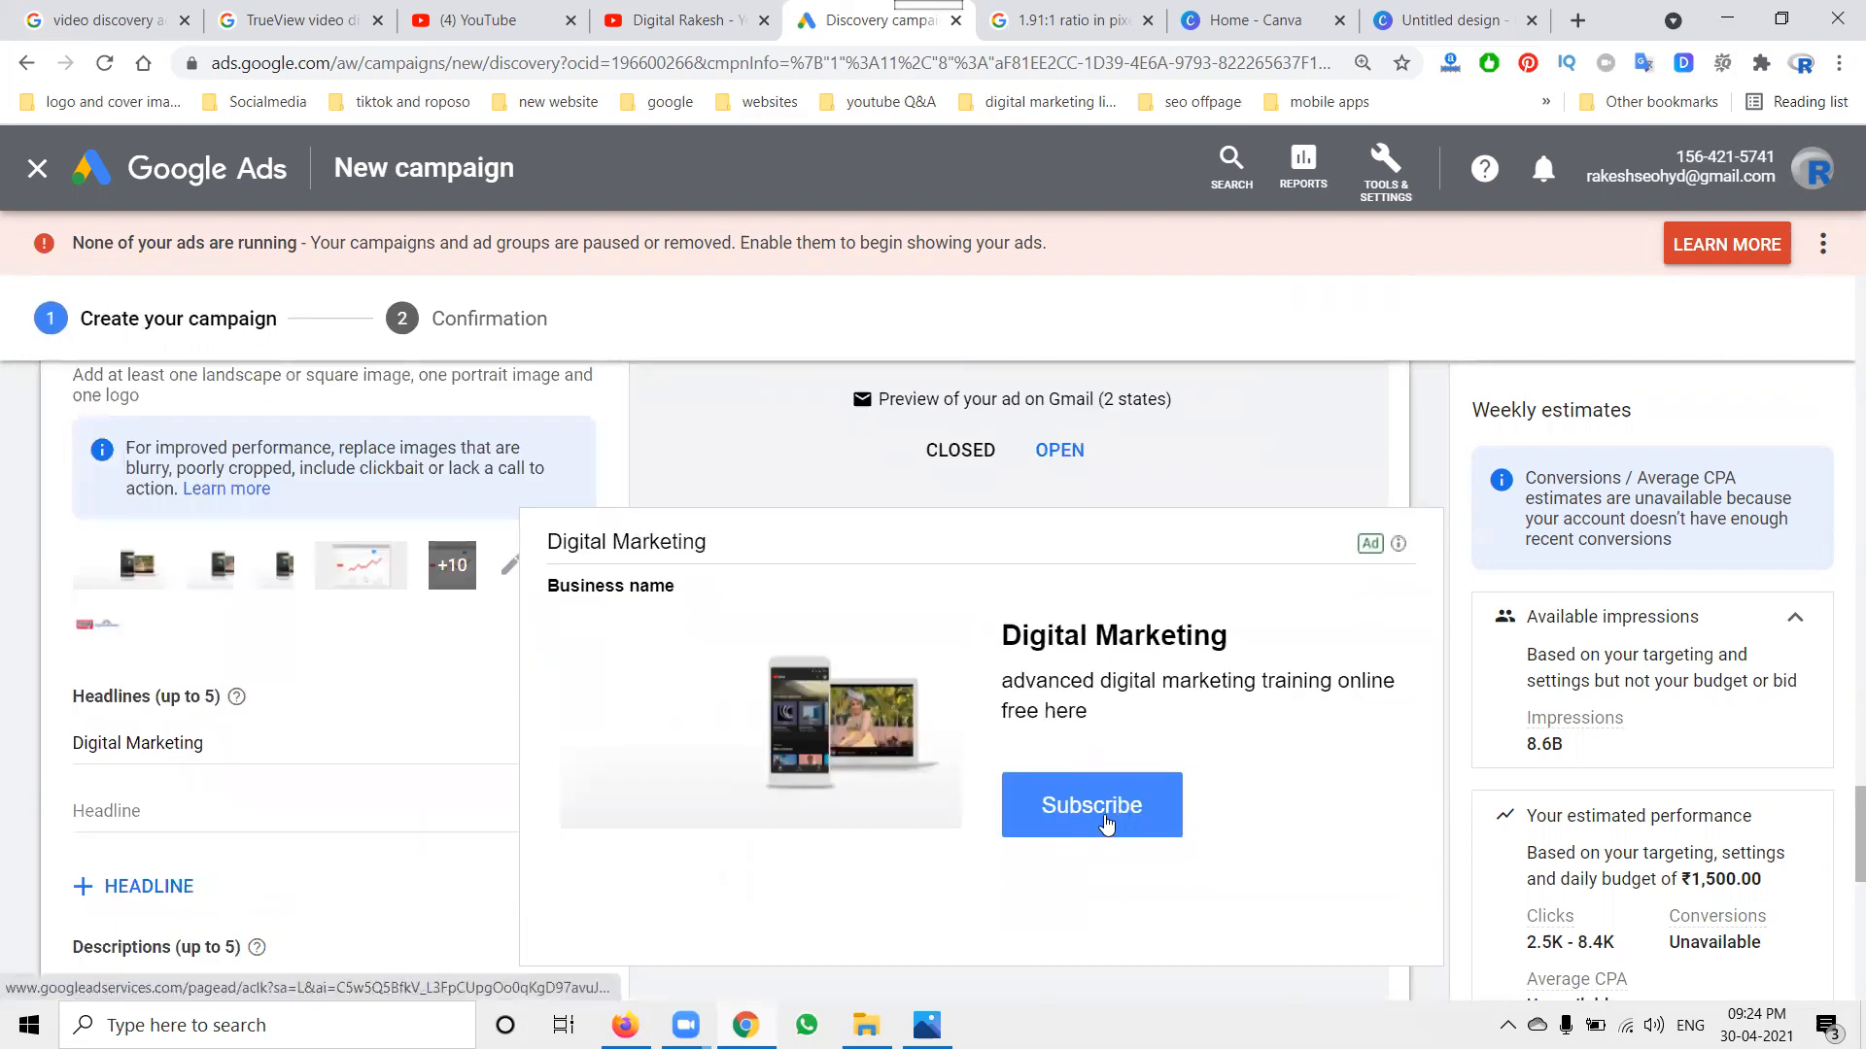
{"action": "scroll", "coordinate": [1101, 780], "scroll_direction": "up", "scroll_amount": 4}
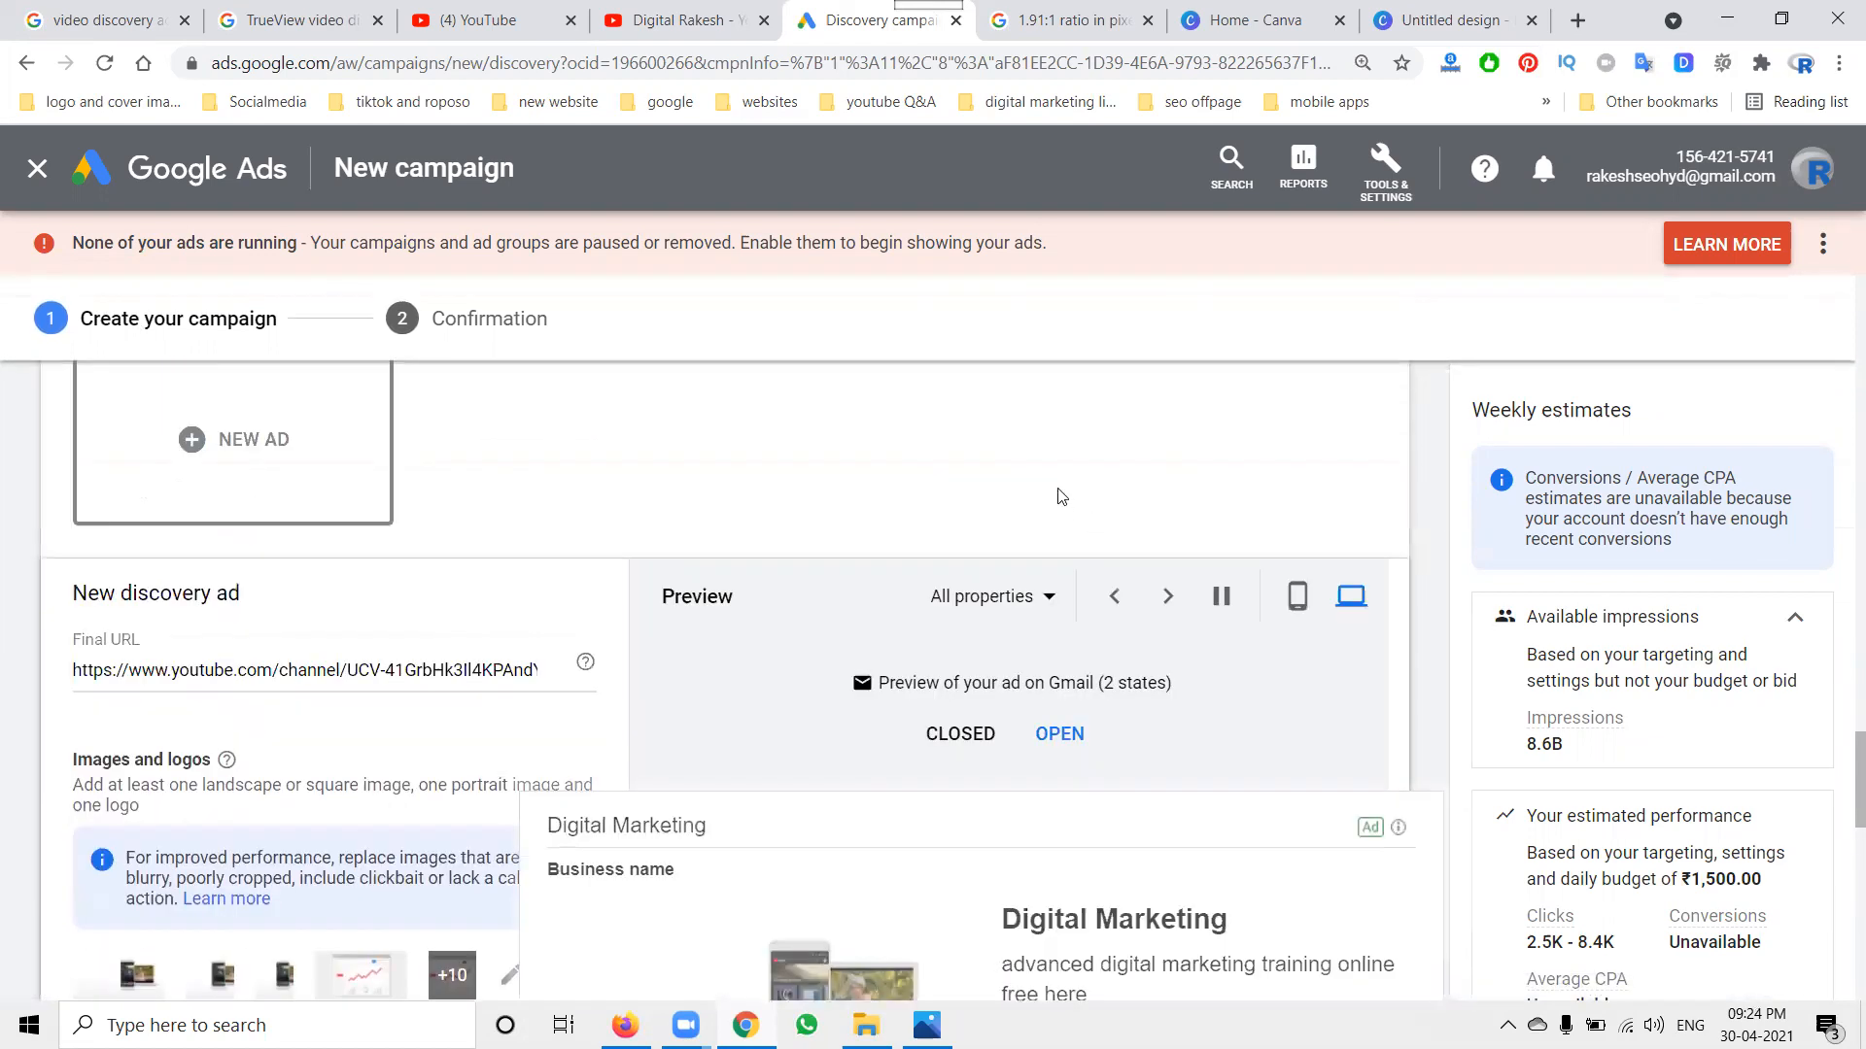
{"action": "left_click", "coordinate": [999, 610]}
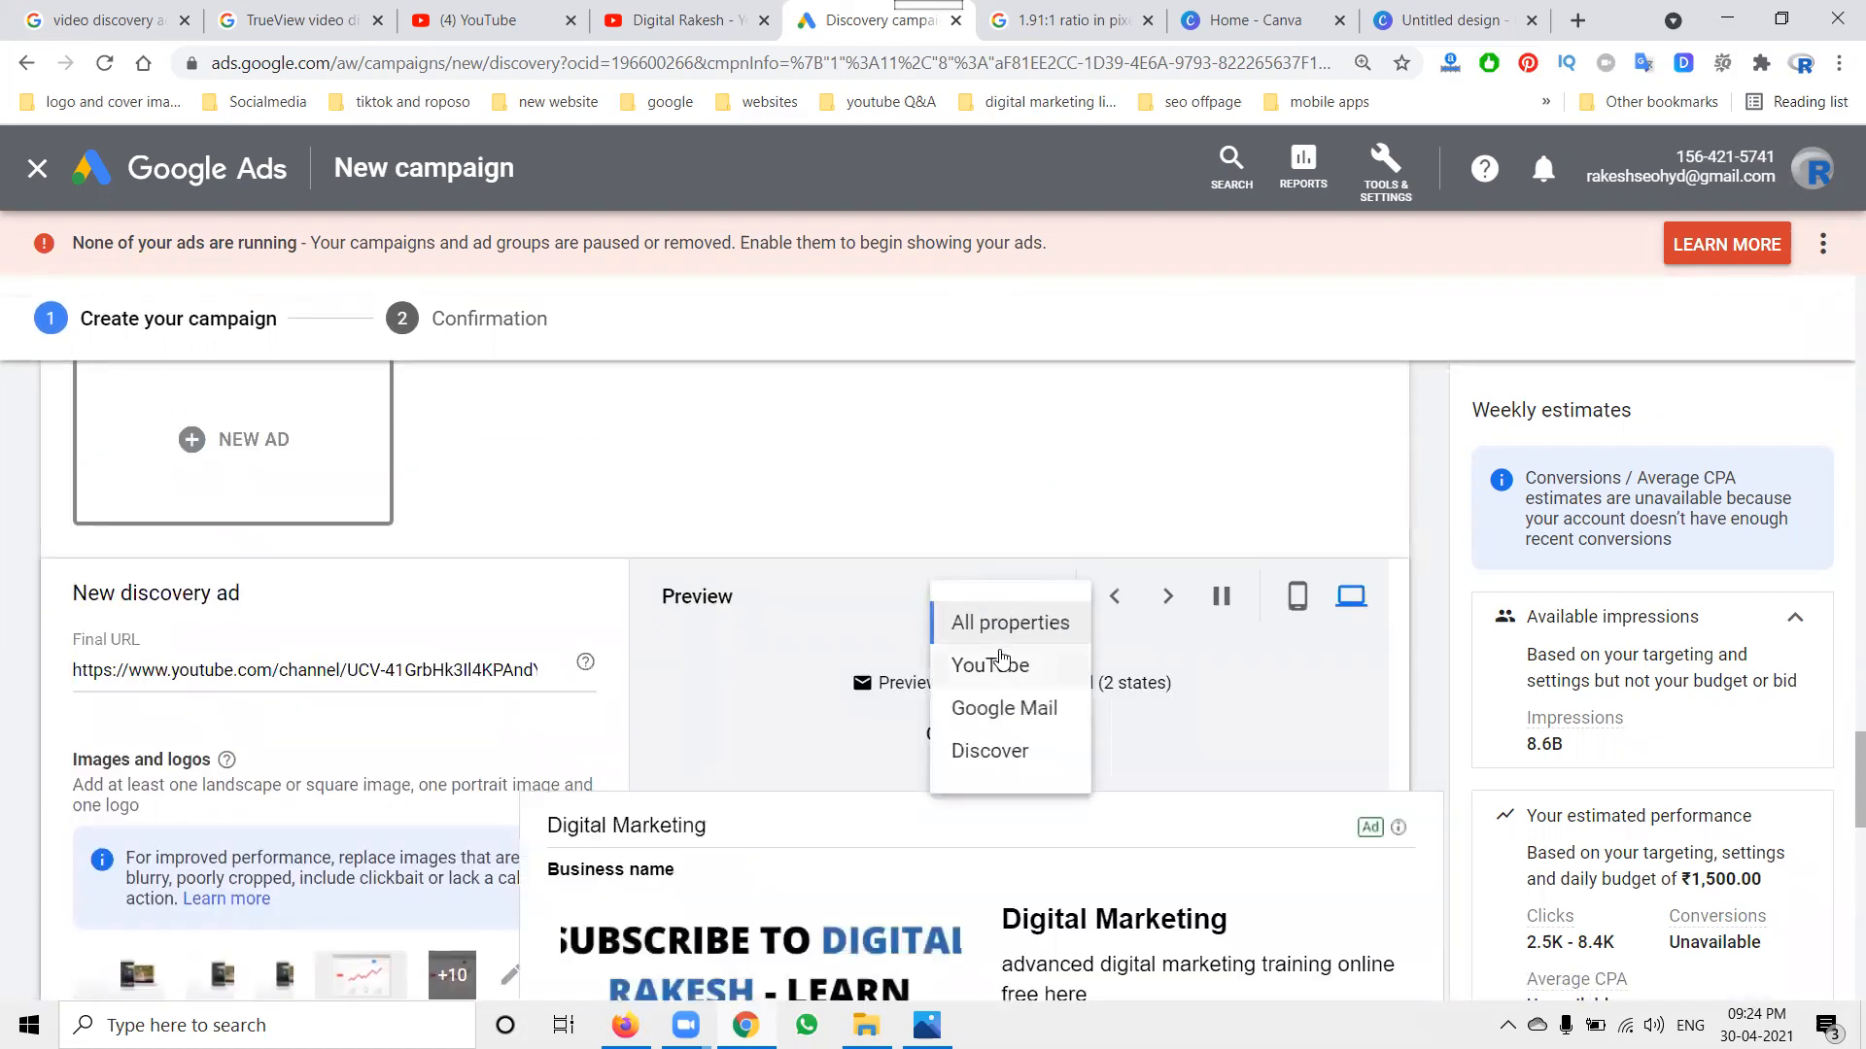
{"action": "left_click", "coordinate": [996, 751]}
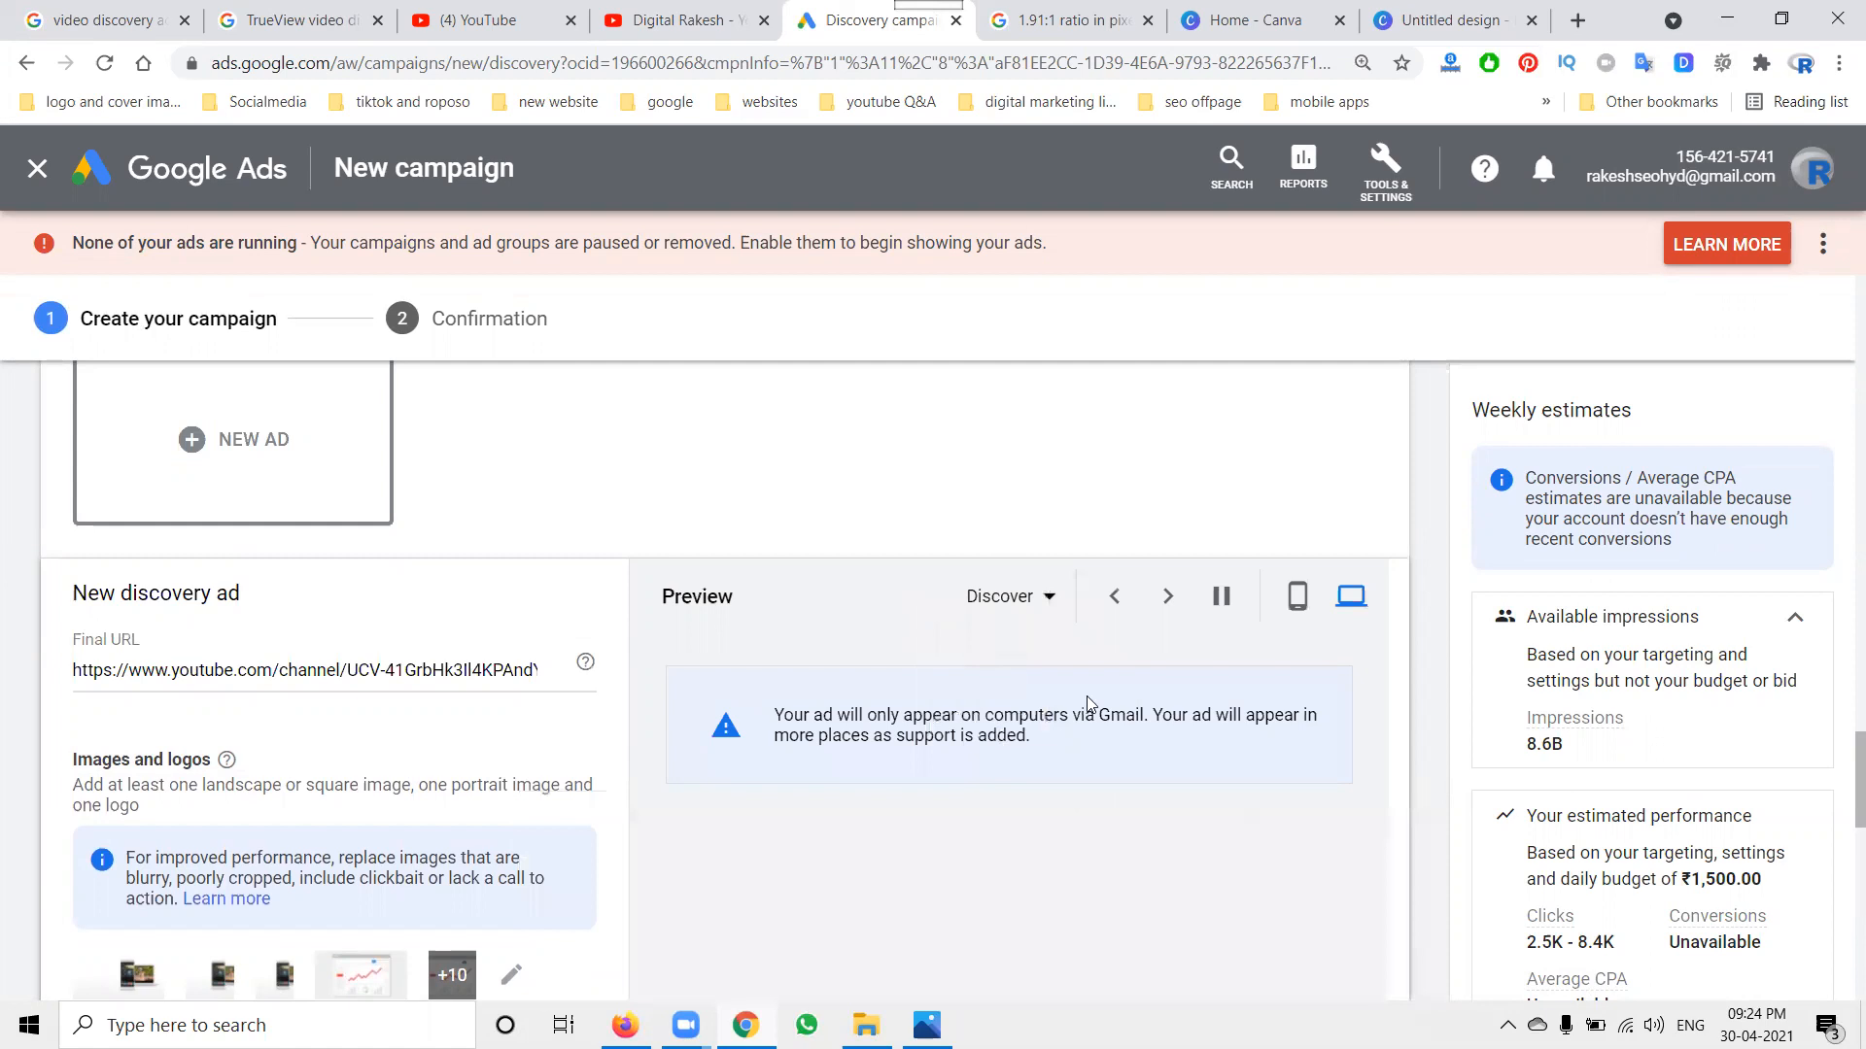
{"action": "left_click", "coordinate": [1284, 597]}
{"action": "scroll", "coordinate": [1156, 515], "scroll_direction": "down", "scroll_amount": 5}
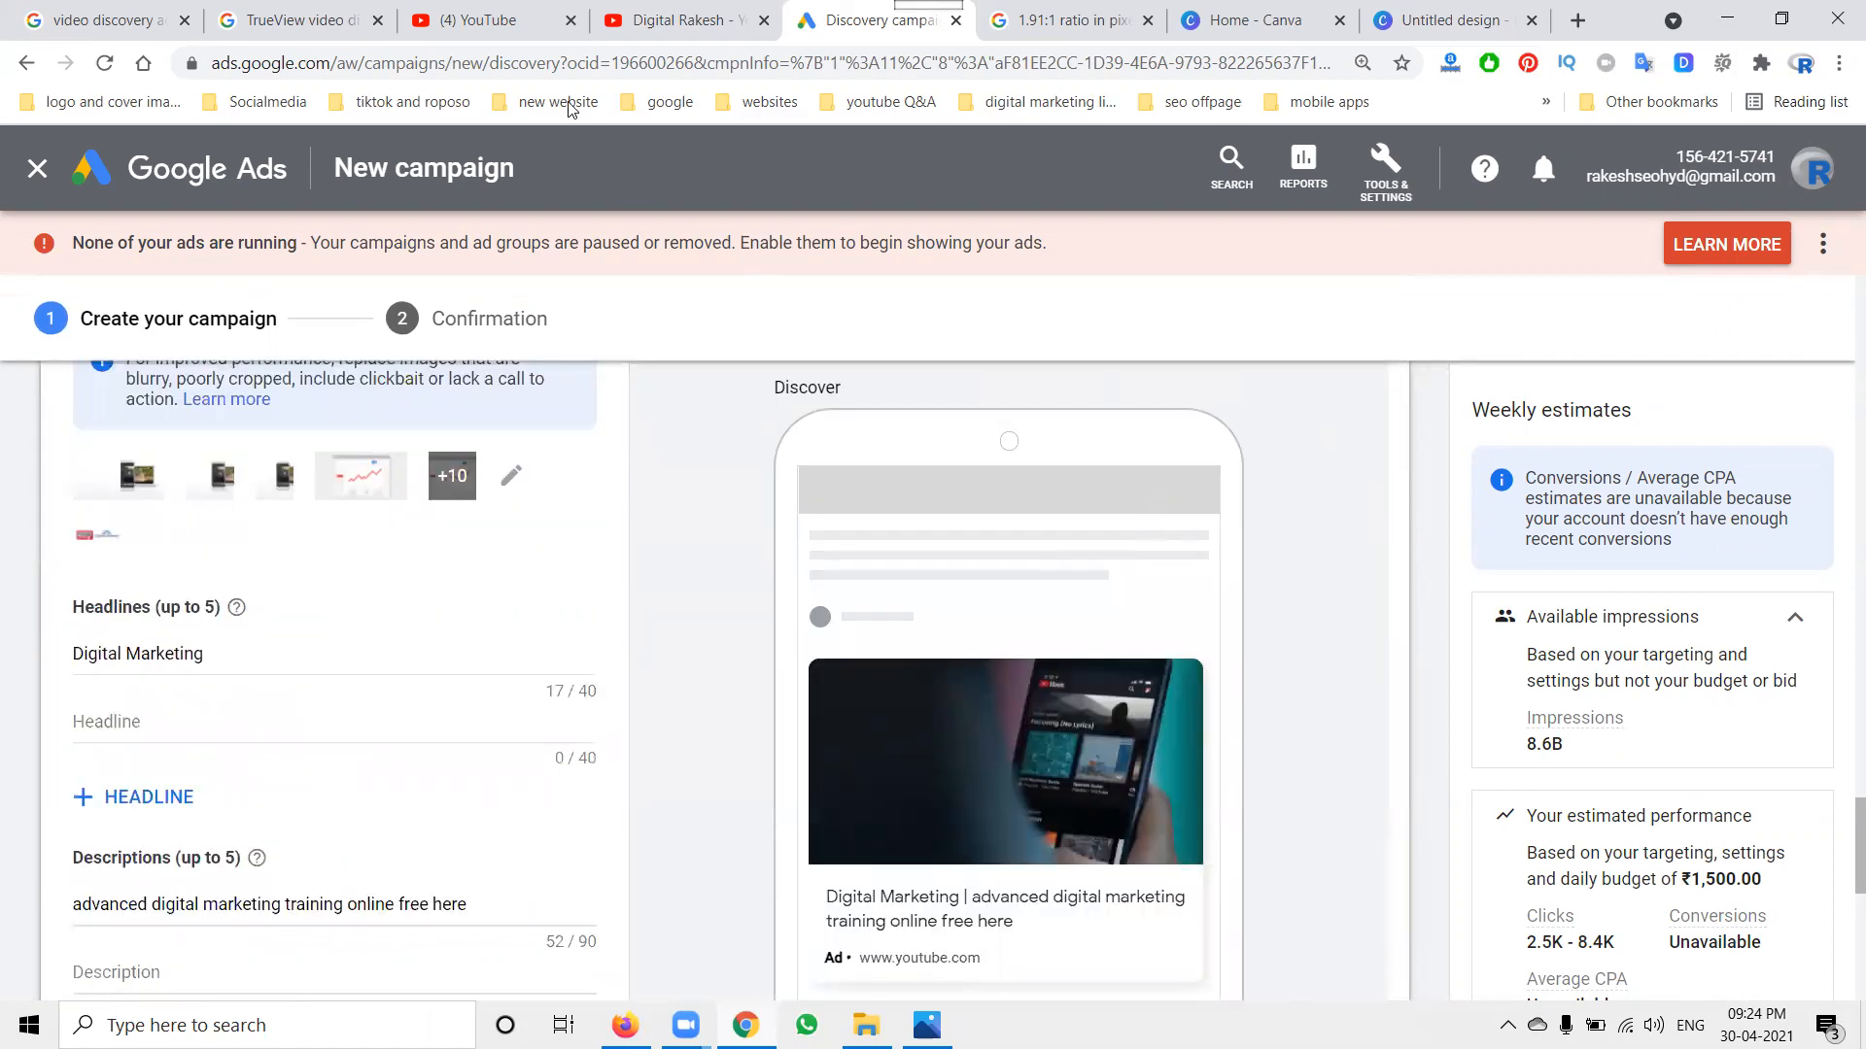
Look at the ad placement on the YouTube home page, and recheck the call to action options and the rest of the ad form.
{"action": "left_click", "coordinate": [480, 15]}
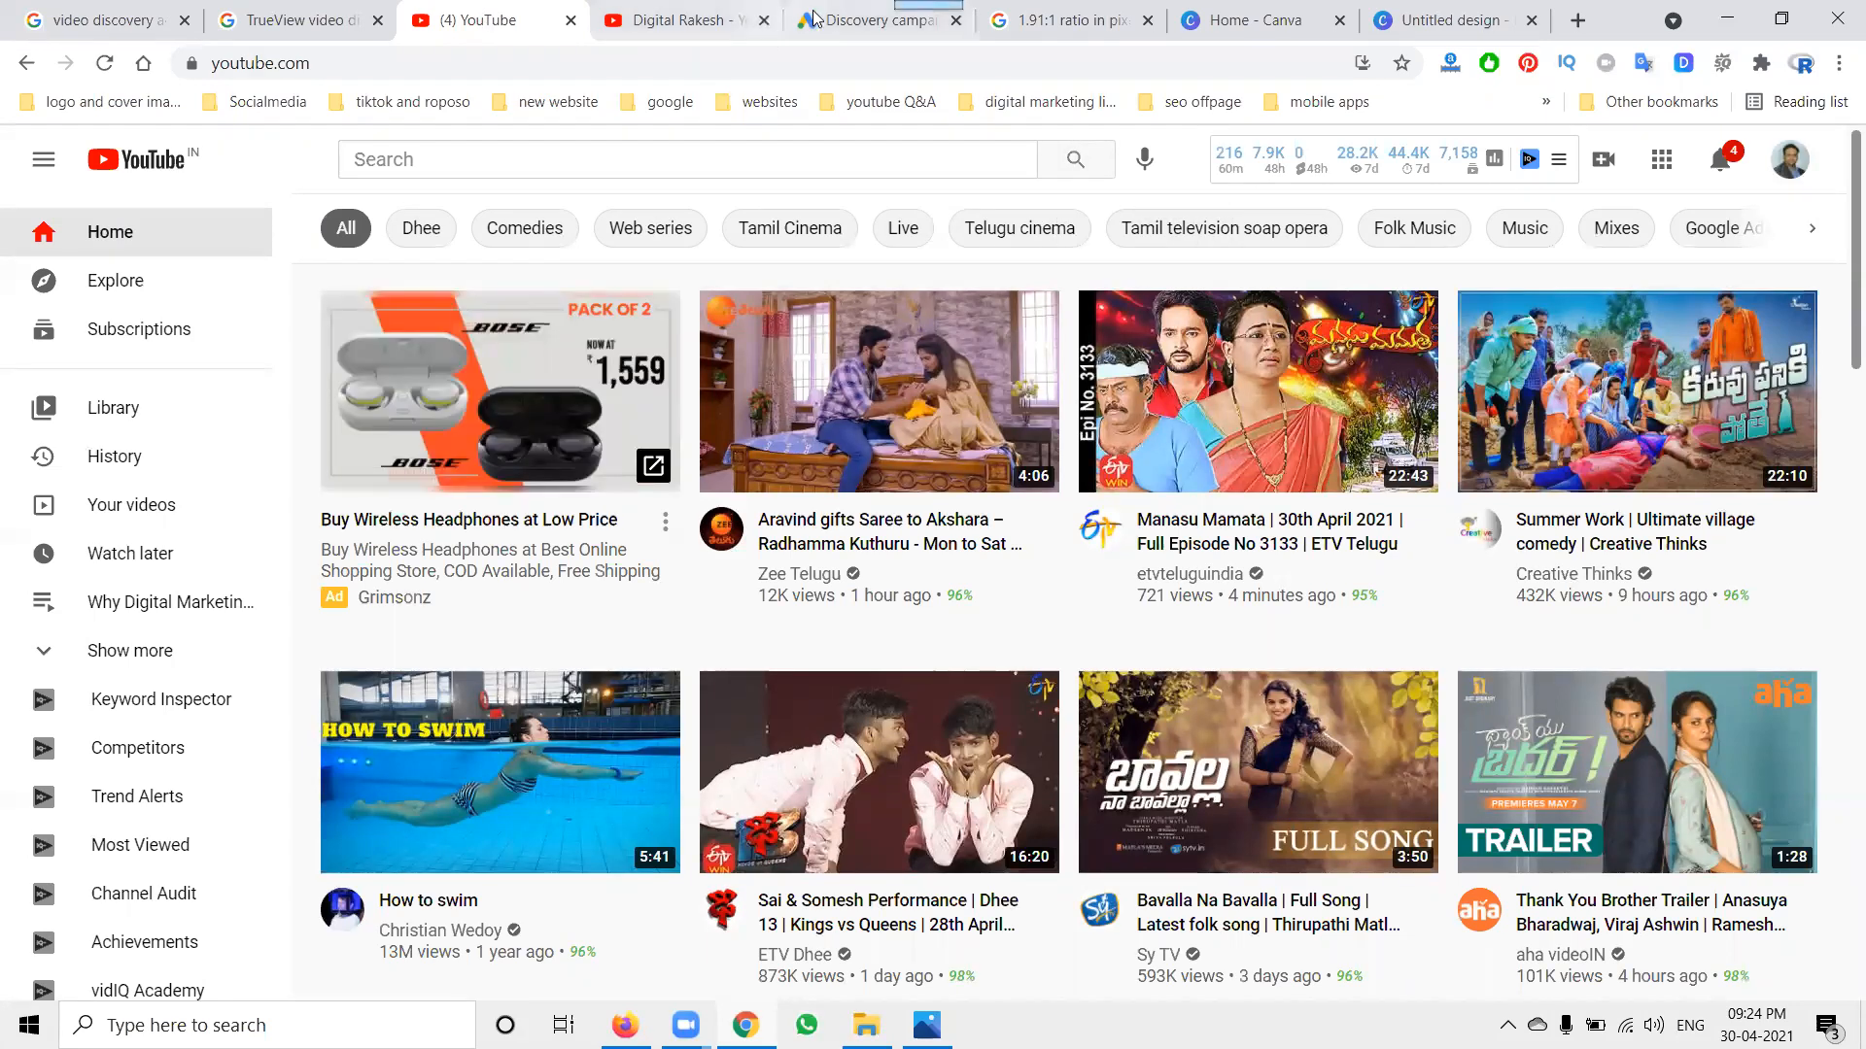
{"action": "left_click", "coordinate": [879, 19]}
{"action": "scroll", "coordinate": [152, 799], "scroll_direction": "down", "scroll_amount": 5}
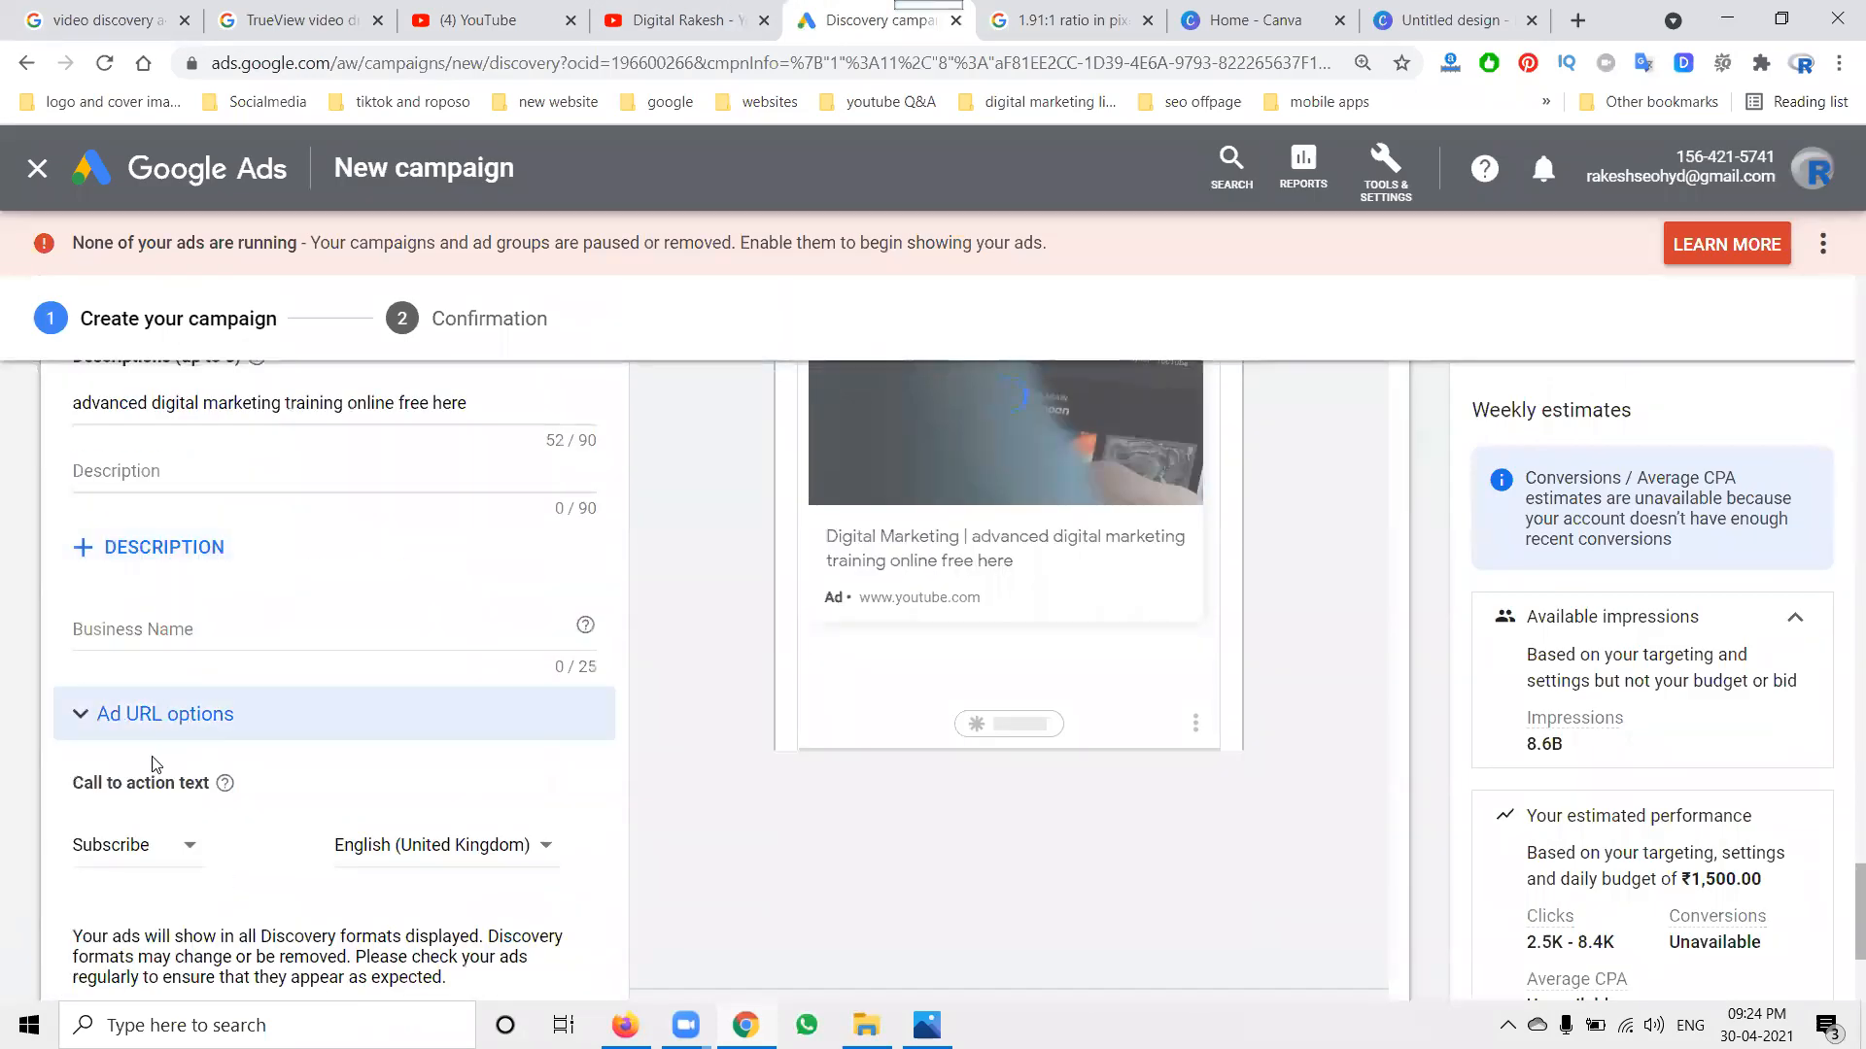
{"action": "left_click", "coordinate": [126, 843]}
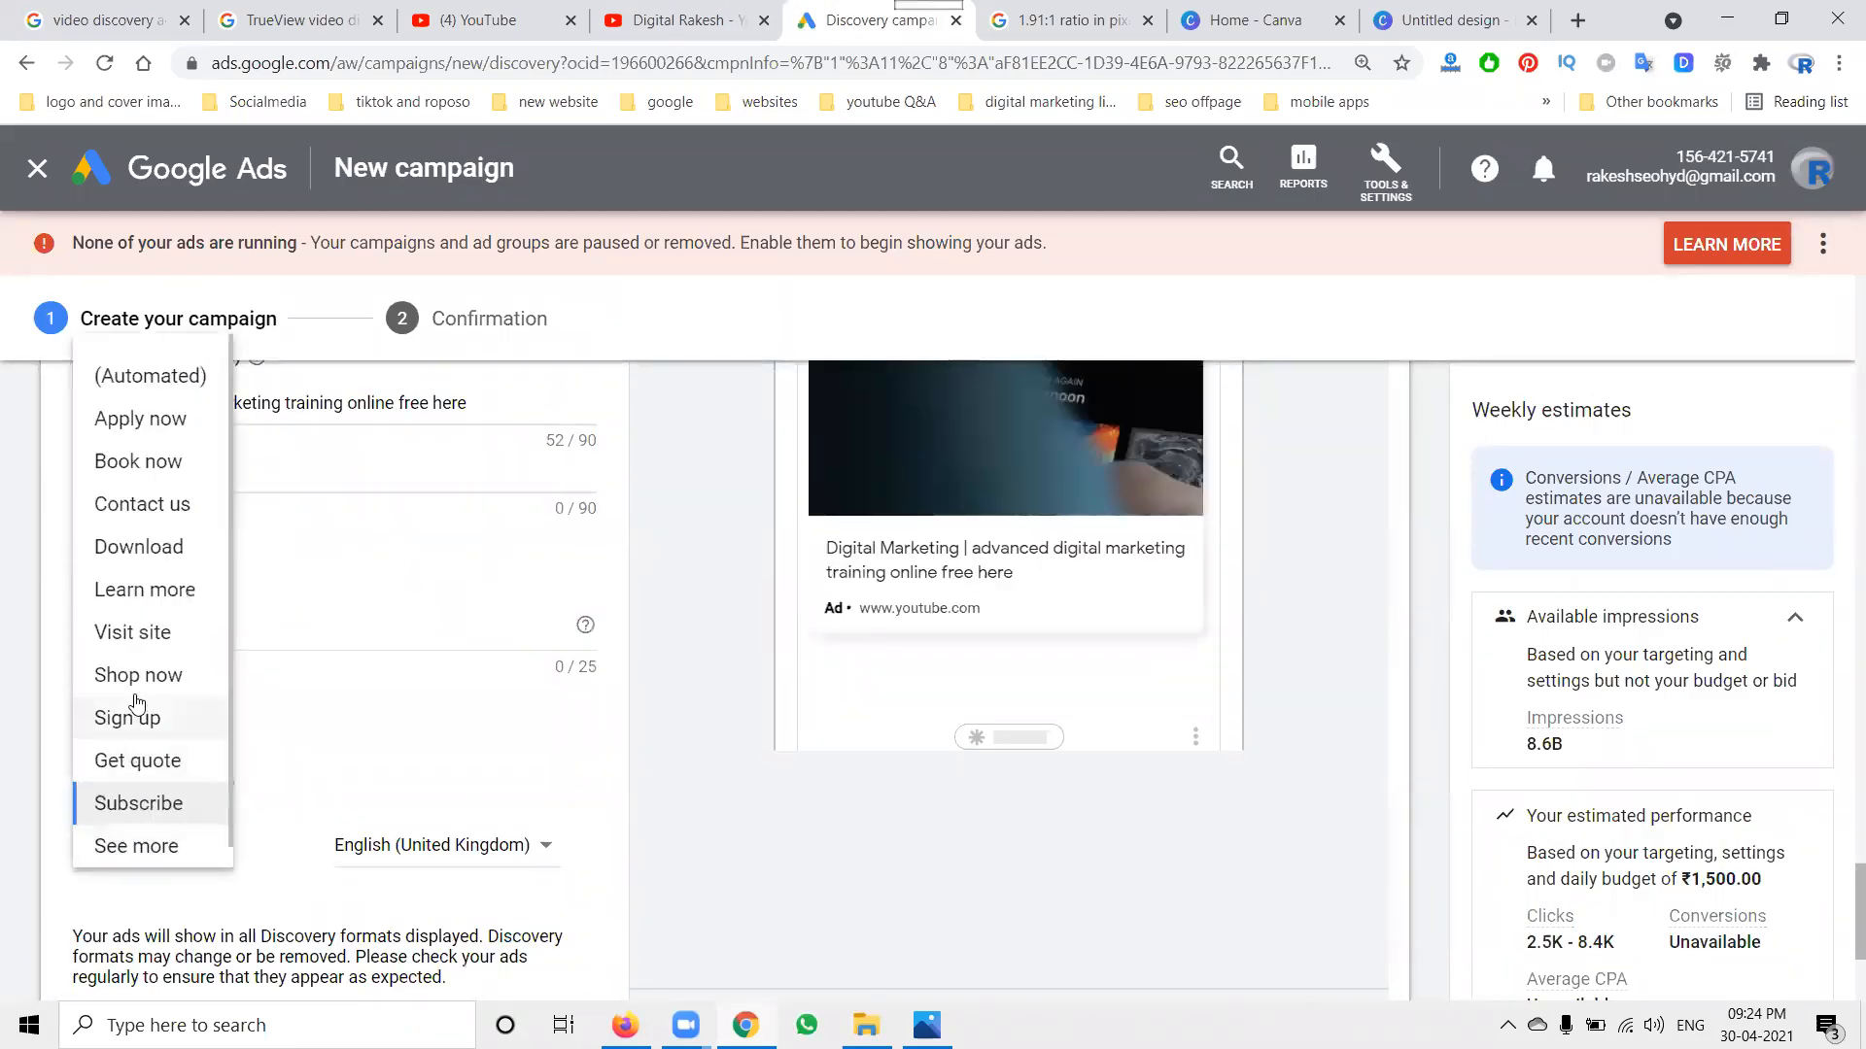
{"action": "left_click", "coordinate": [10, 678]}
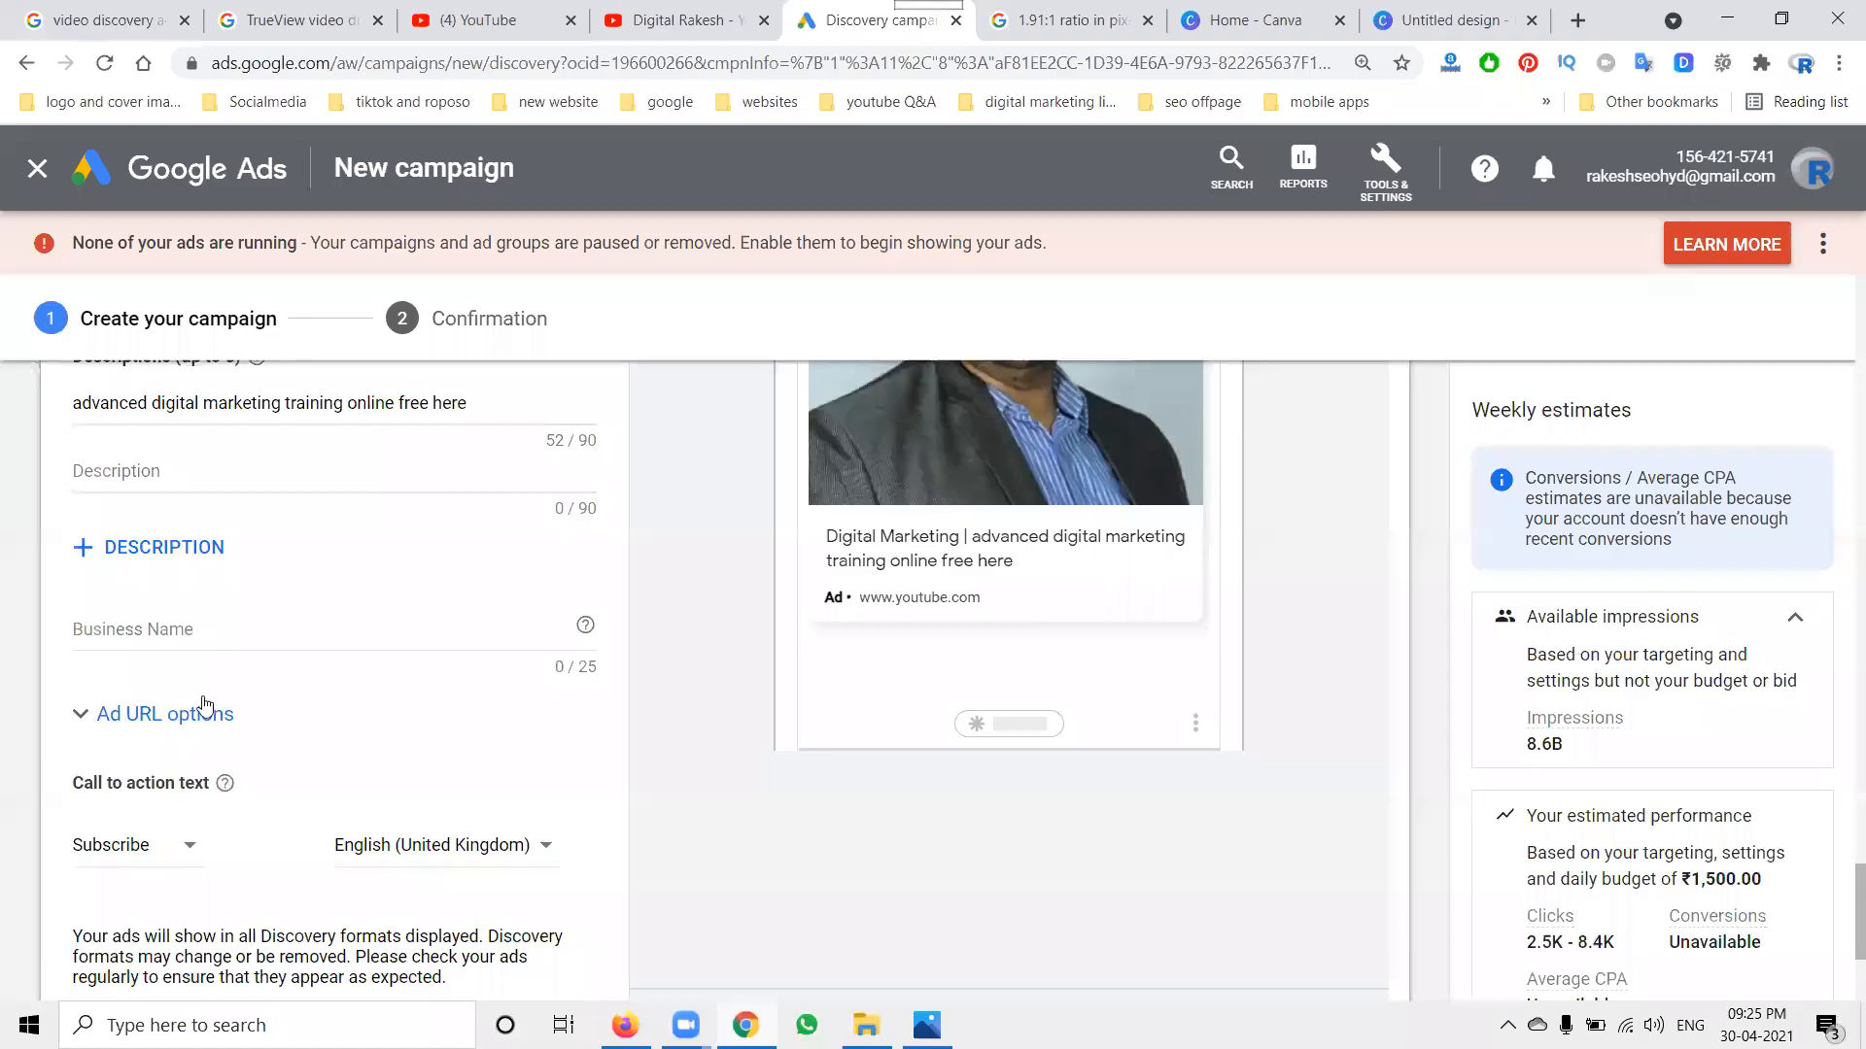
{"action": "scroll", "coordinate": [204, 703], "scroll_direction": "down", "scroll_amount": 3}
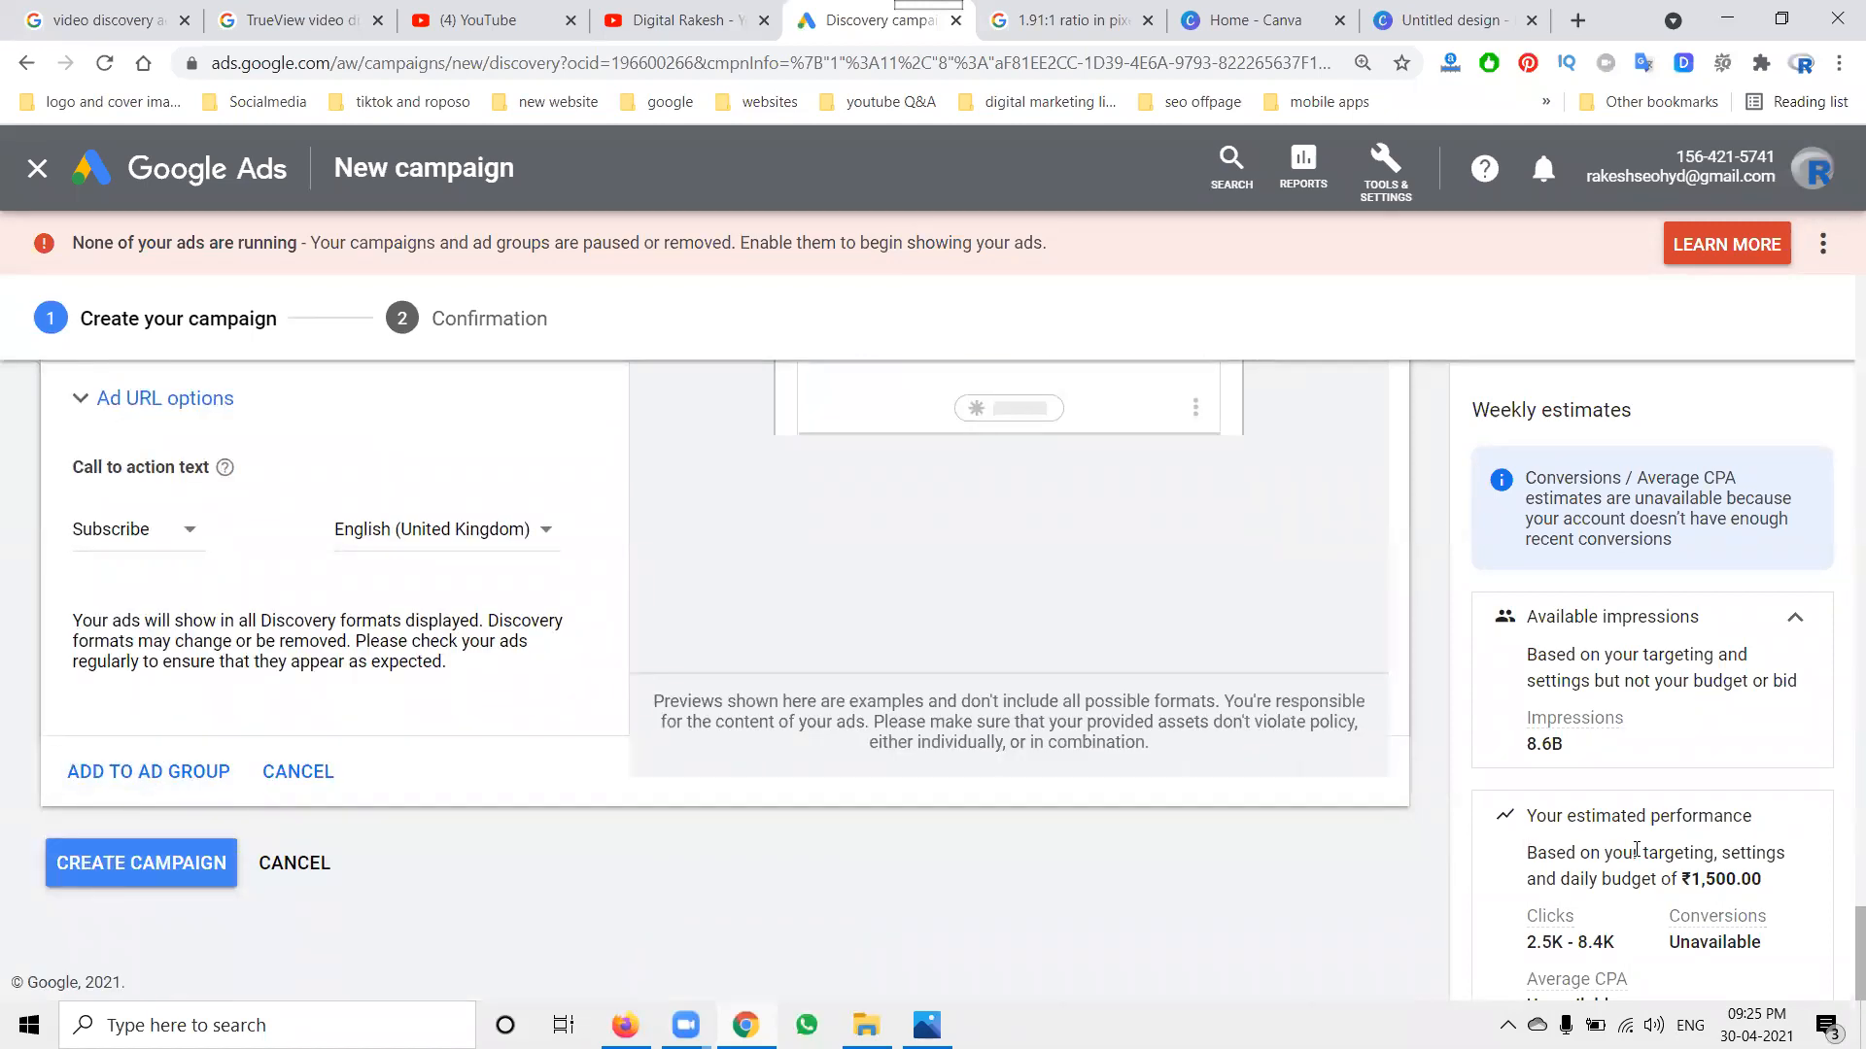
Review the new Discovery ad's call to action, descriptions, headlines, images and final URL in the campaign form.
{"action": "key", "text": "ctrl+minus"}
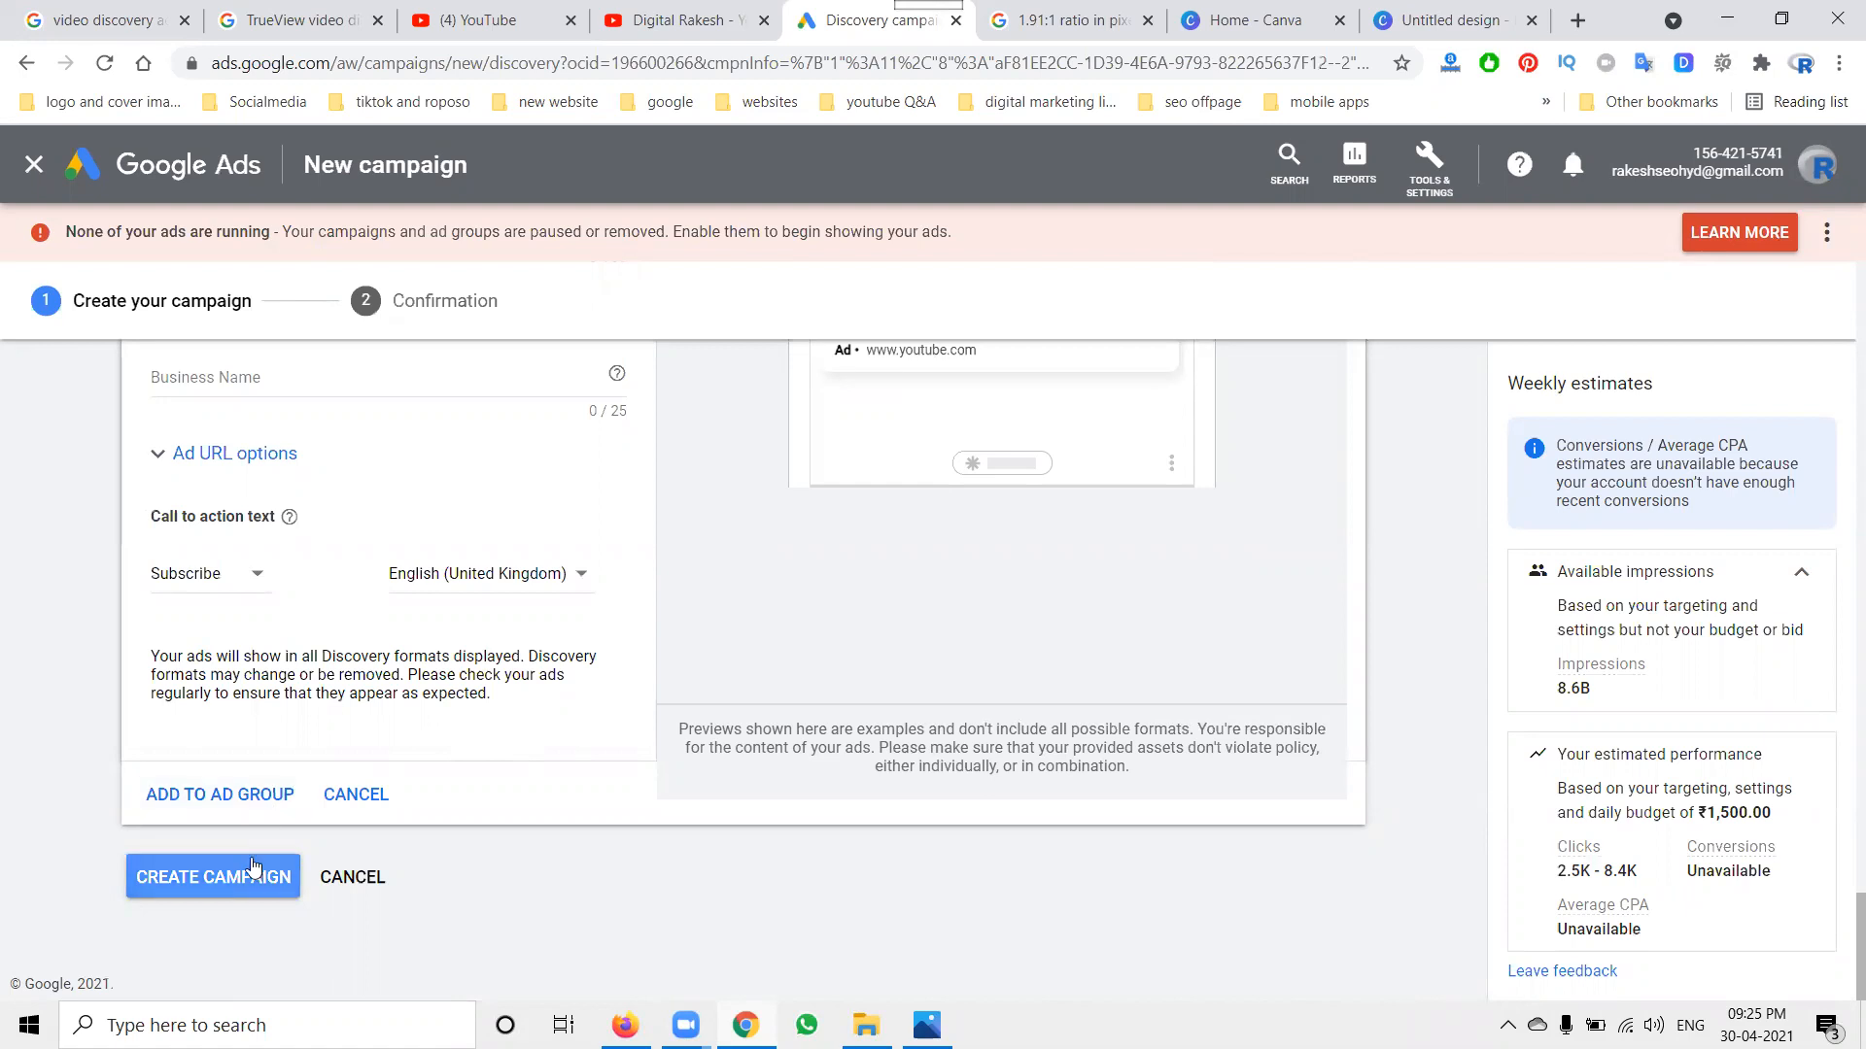
{"action": "left_click", "coordinate": [496, 19]}
{"action": "left_click", "coordinate": [869, 20]}
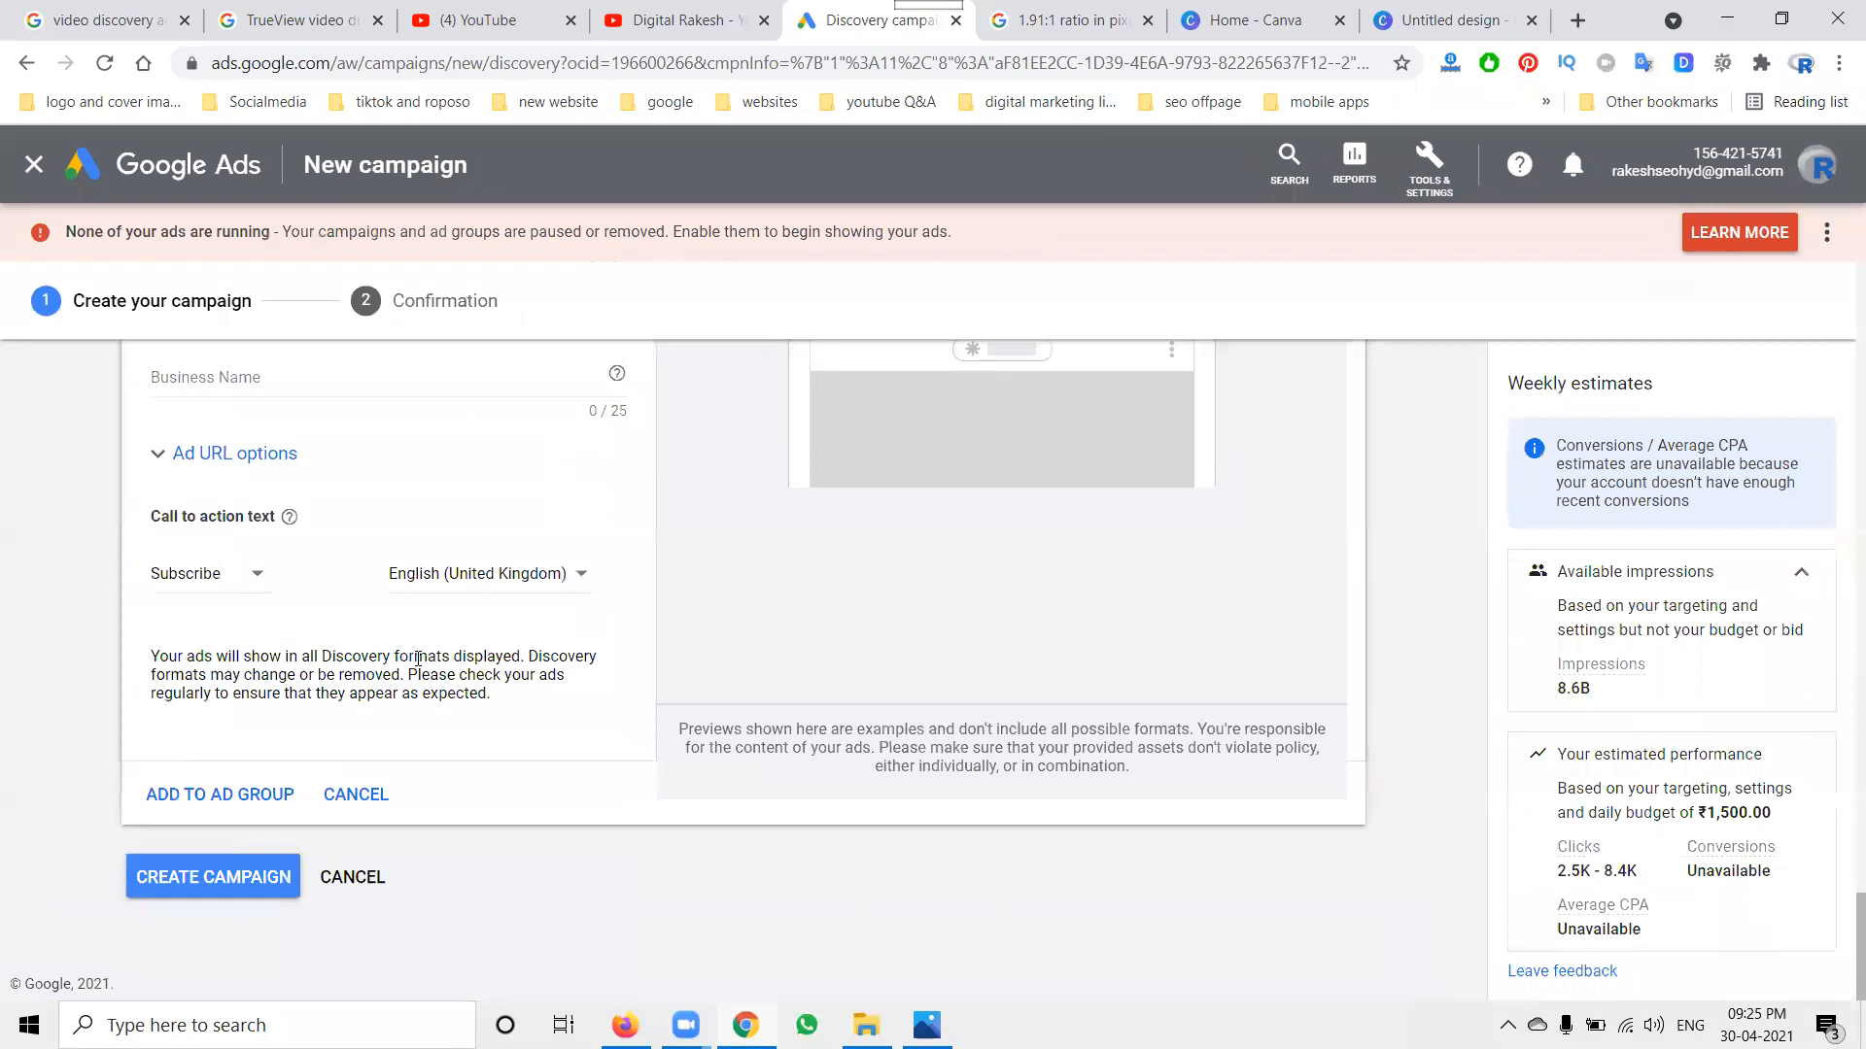
{"action": "scroll", "coordinate": [416, 669], "scroll_direction": "up", "scroll_amount": 7}
{"action": "scroll", "coordinate": [250, 681], "scroll_direction": "up", "scroll_amount": 2}
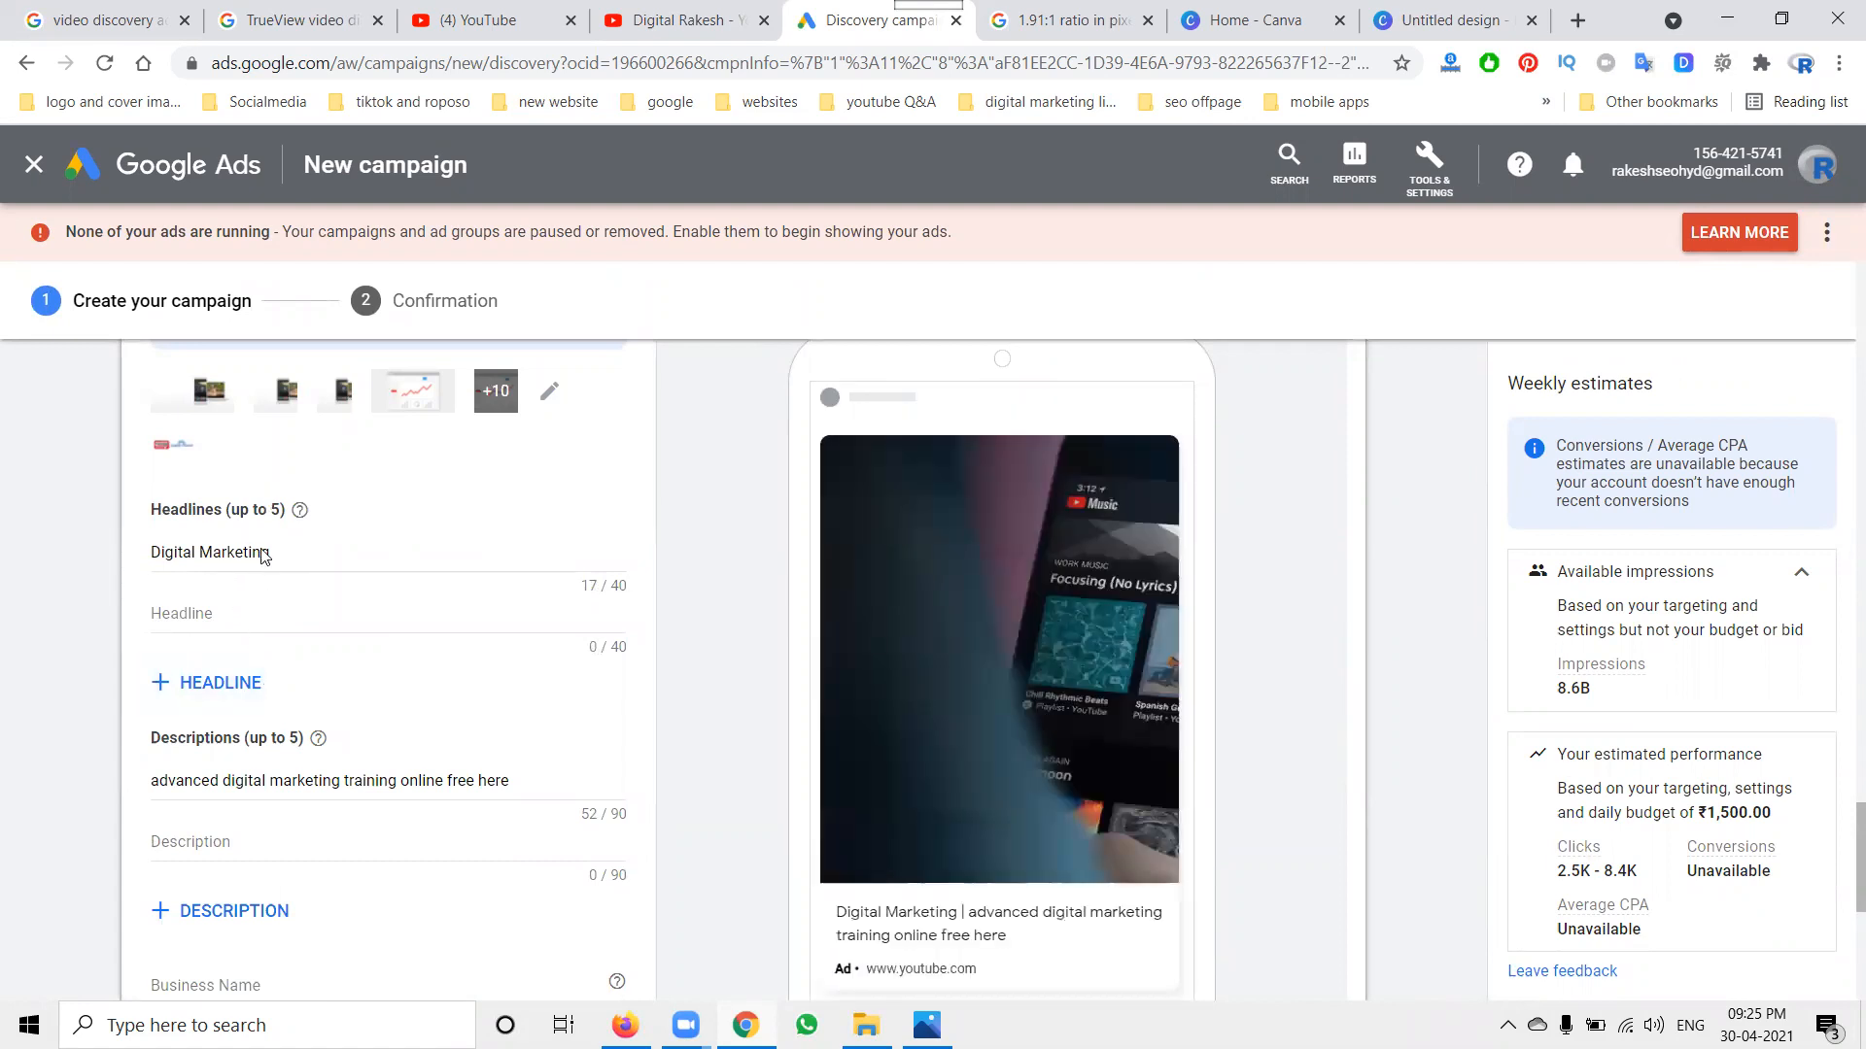
{"action": "scroll", "coordinate": [272, 680], "scroll_direction": "up", "scroll_amount": 5}
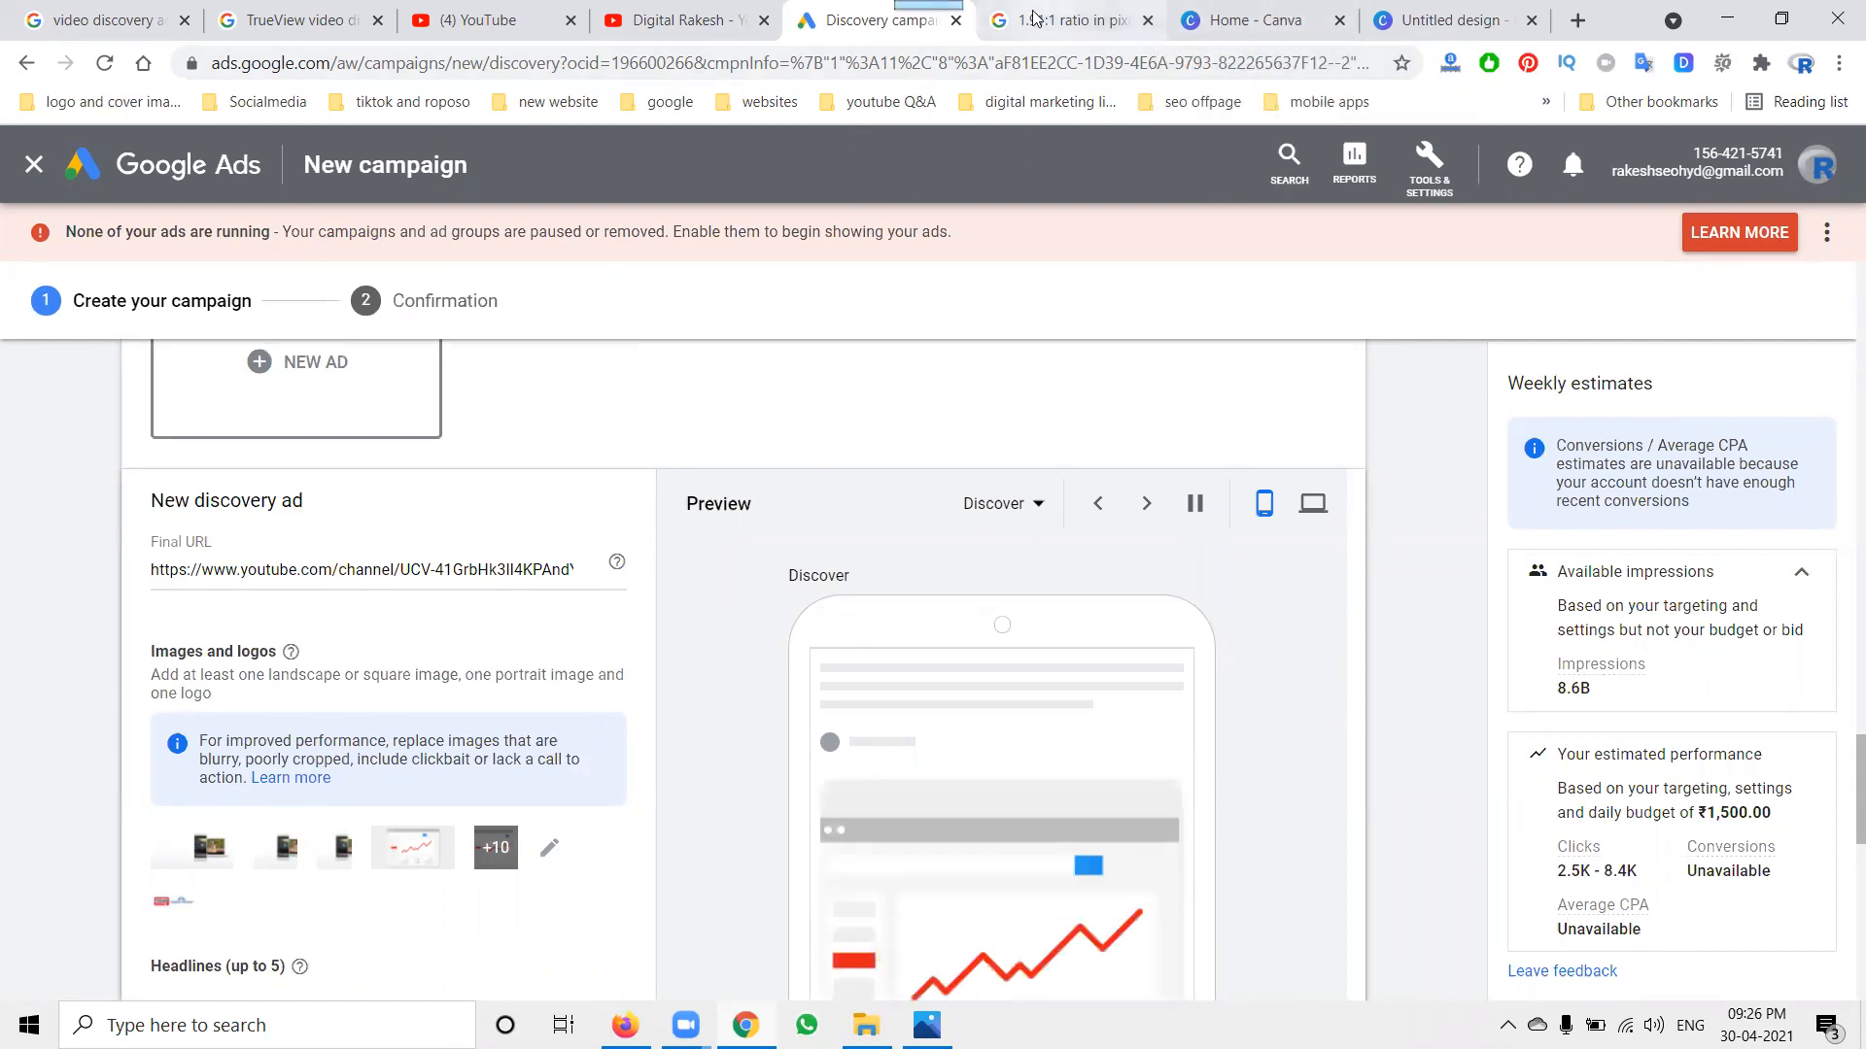
Look at the Google results for the 1.91:1 image ratio, and search for "1:1 ratio in pixels in google".
{"action": "left_click", "coordinate": [1035, 23]}
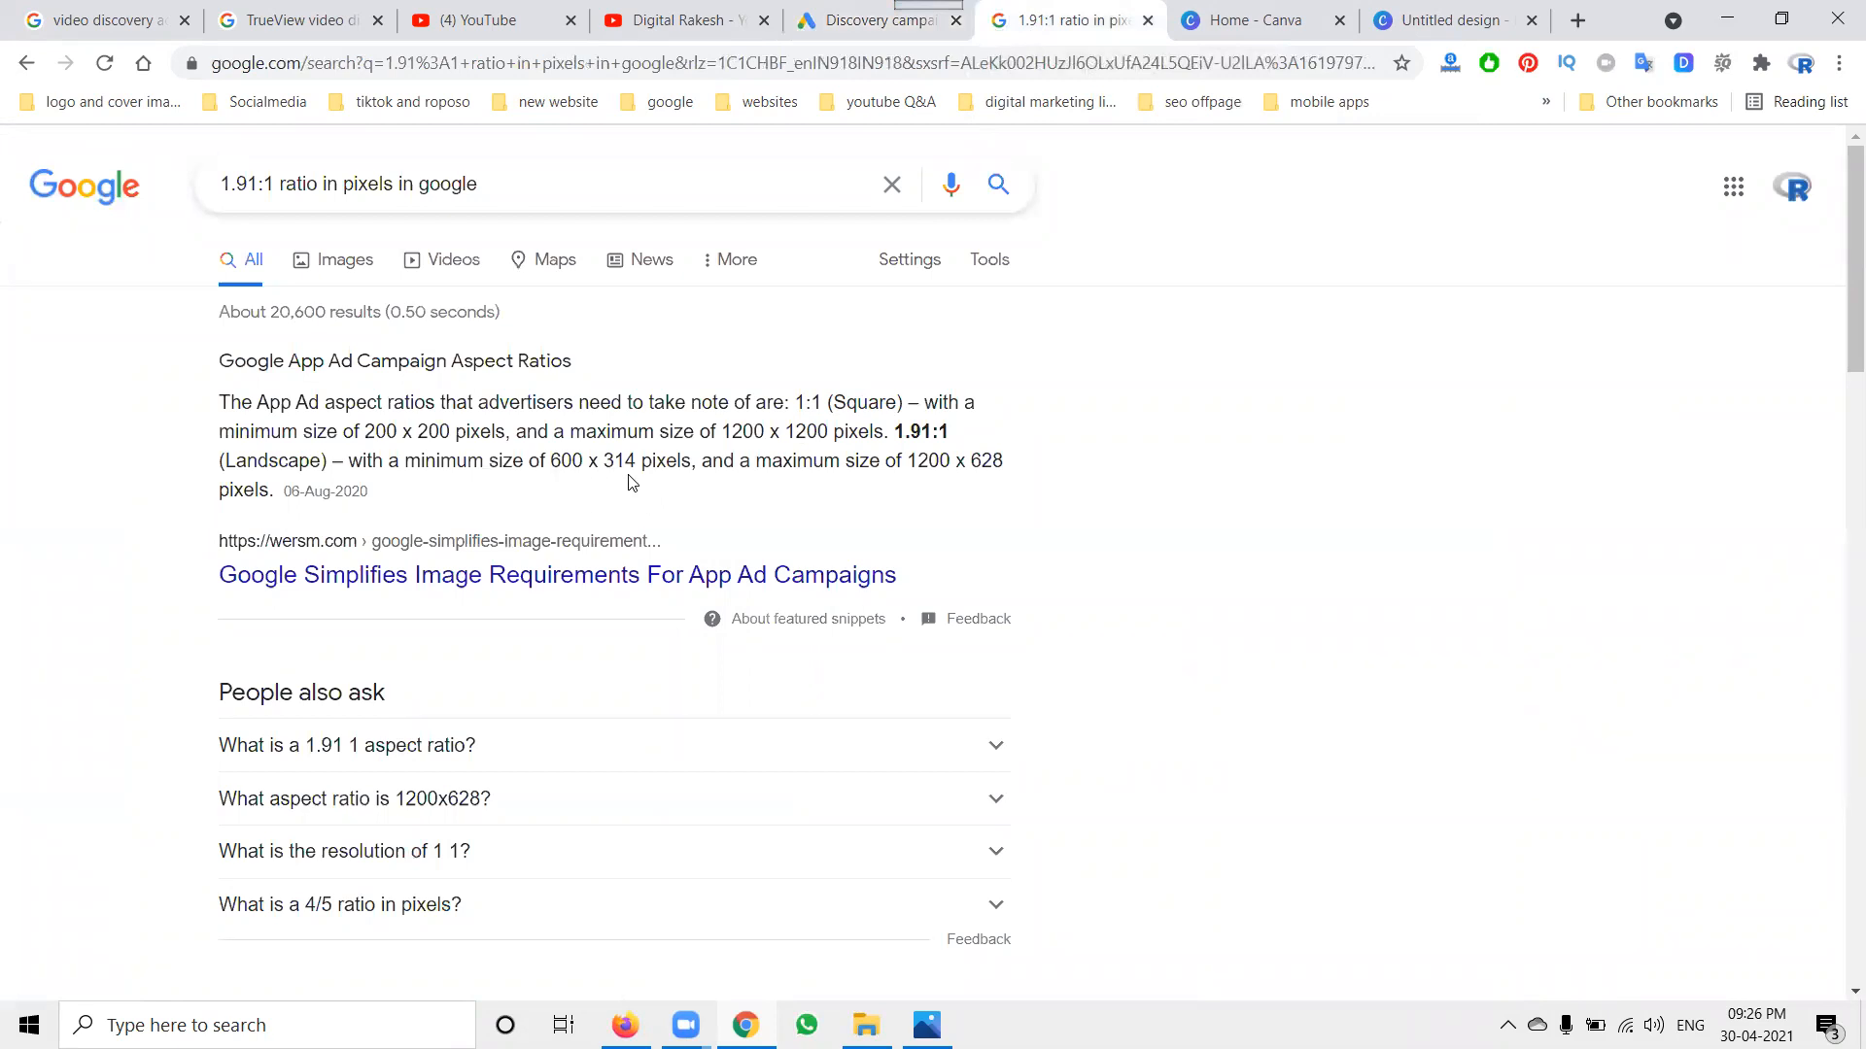
{"action": "left_click", "coordinate": [870, 21]}
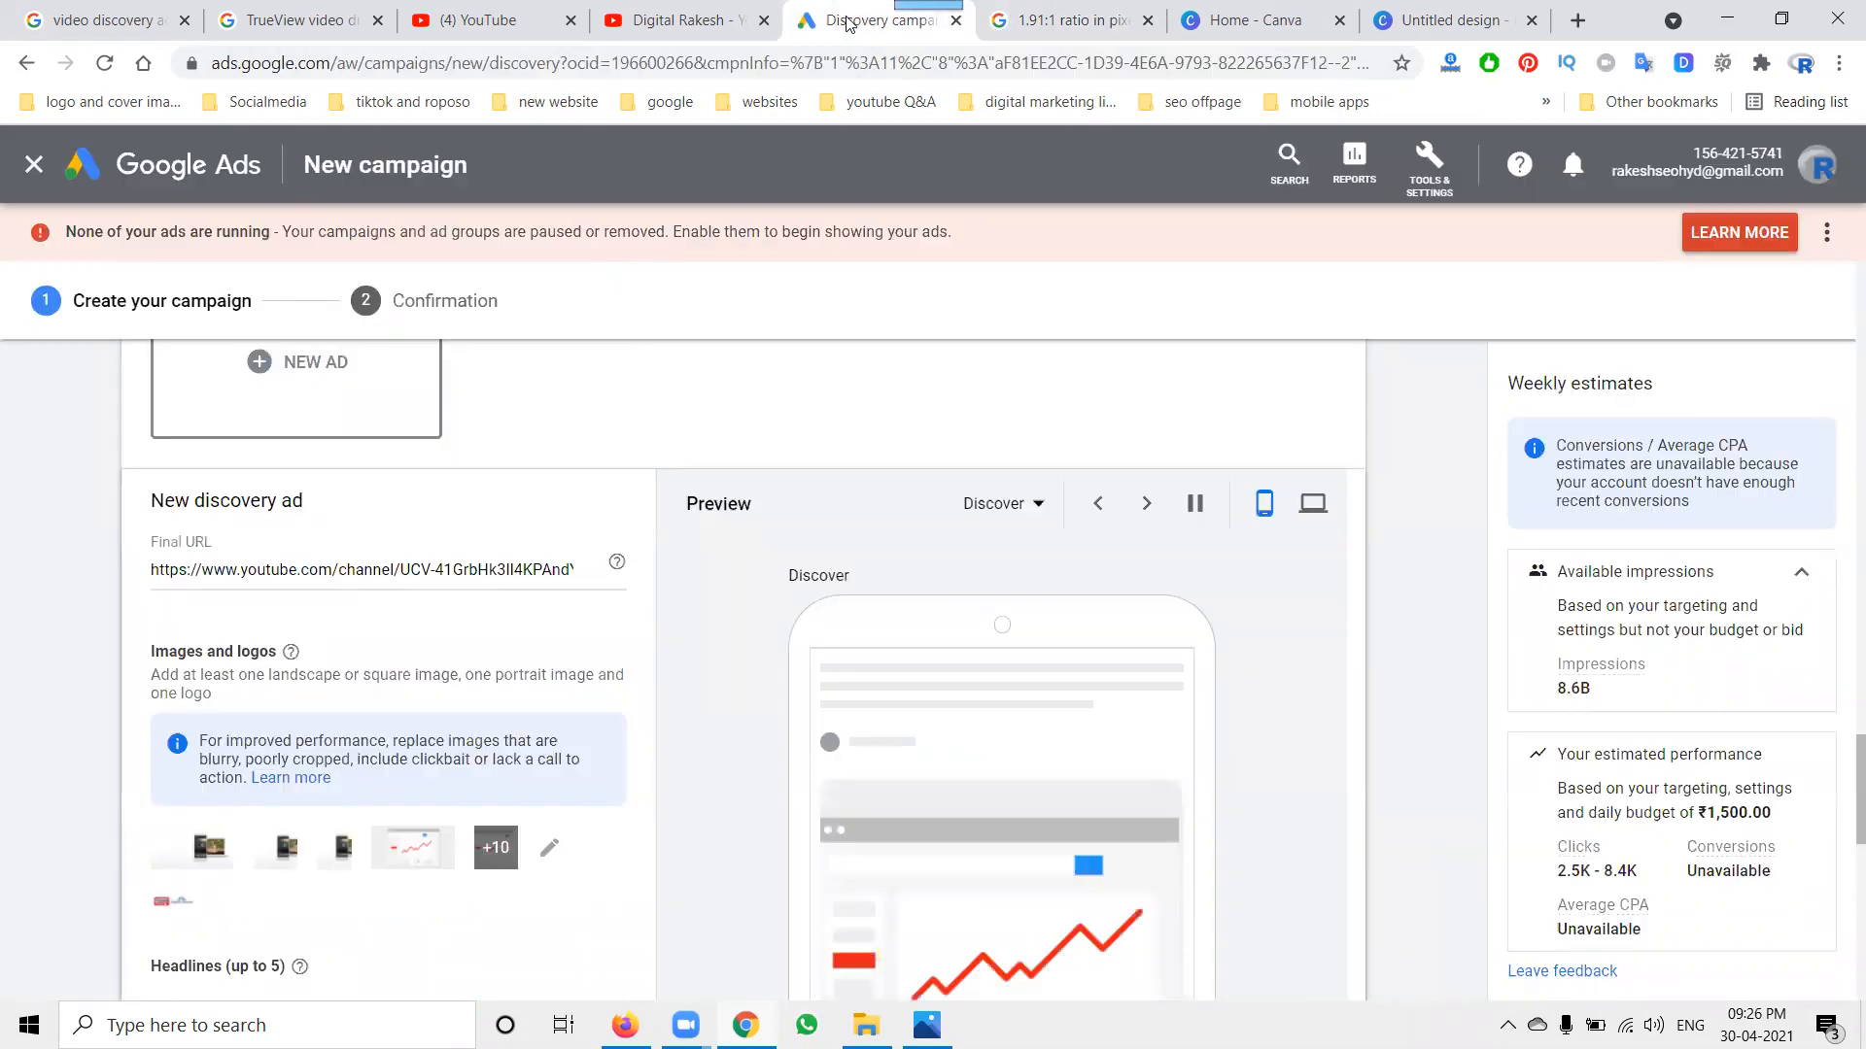
{"action": "left_click", "coordinate": [1065, 14]}
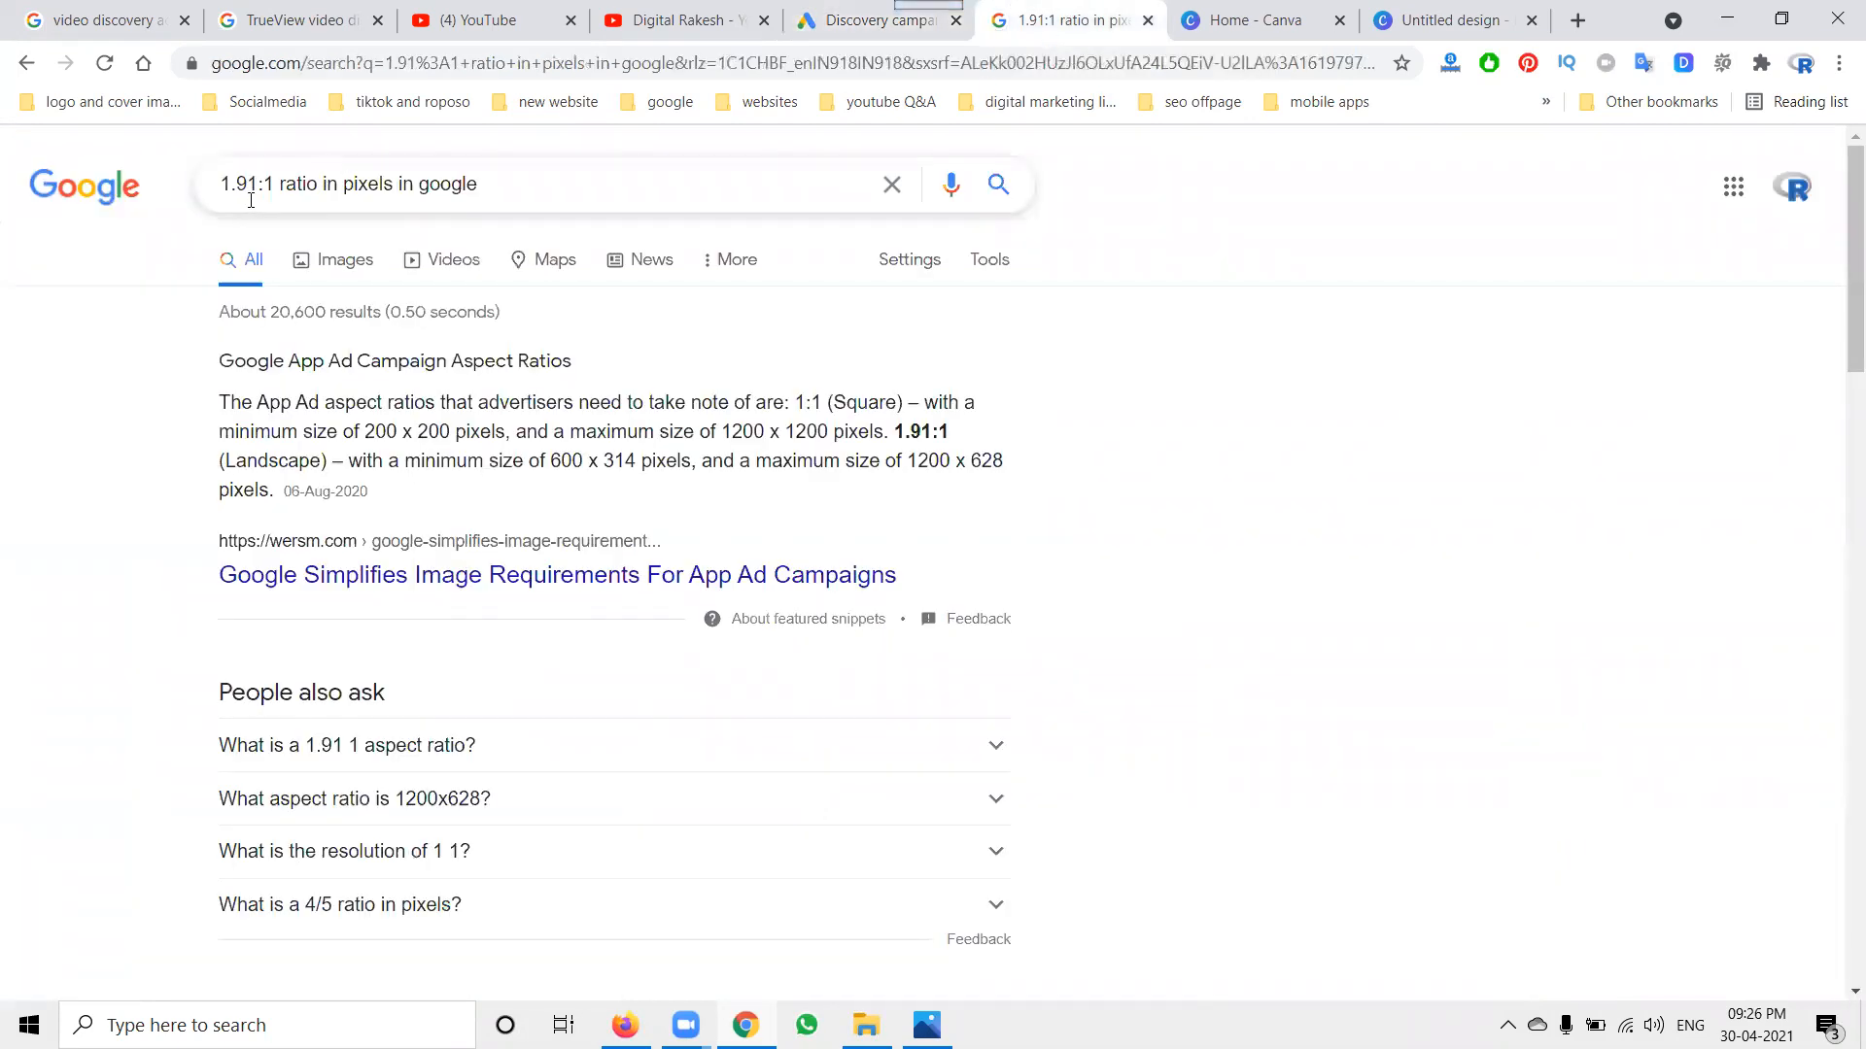
{"action": "left_click_drag", "start_coordinate": [276, 185], "coordinate": [146, 204]}
{"action": "type", "text": "1"}
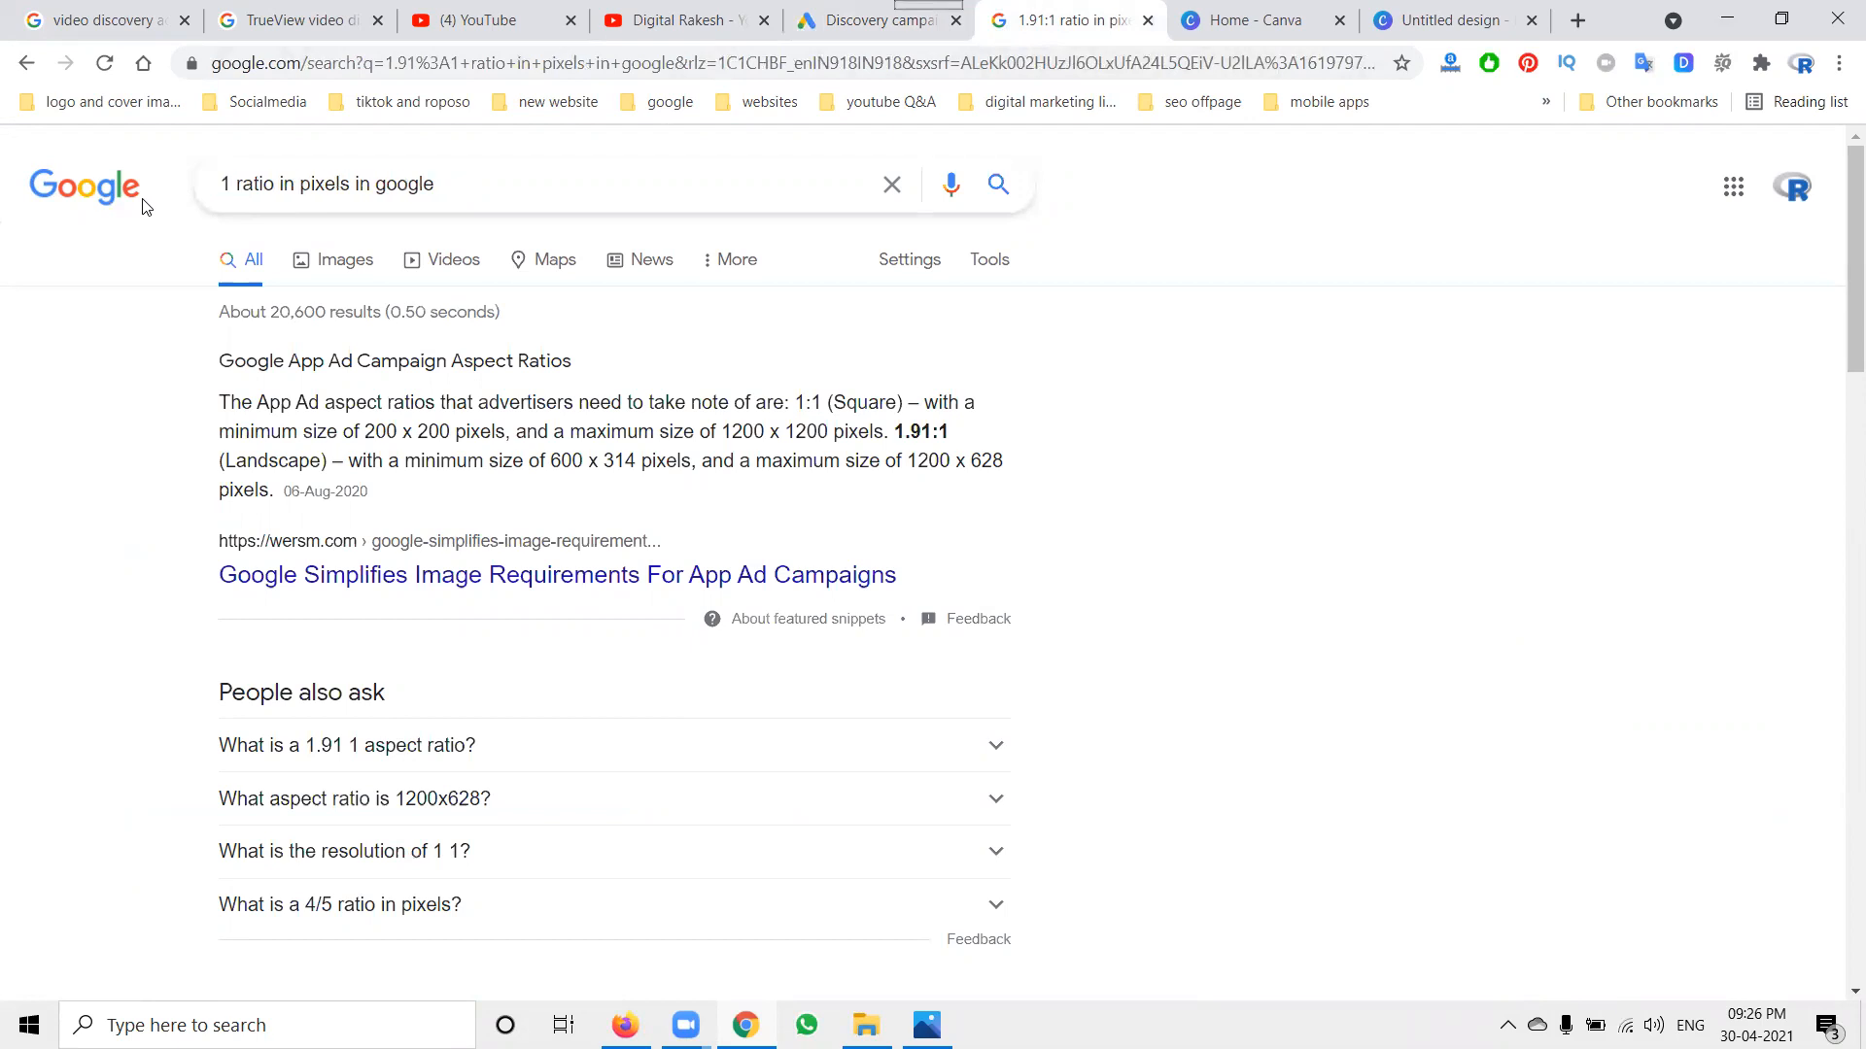
{"action": "type", "text": ":1"}
{"action": "key", "text": "Return"}
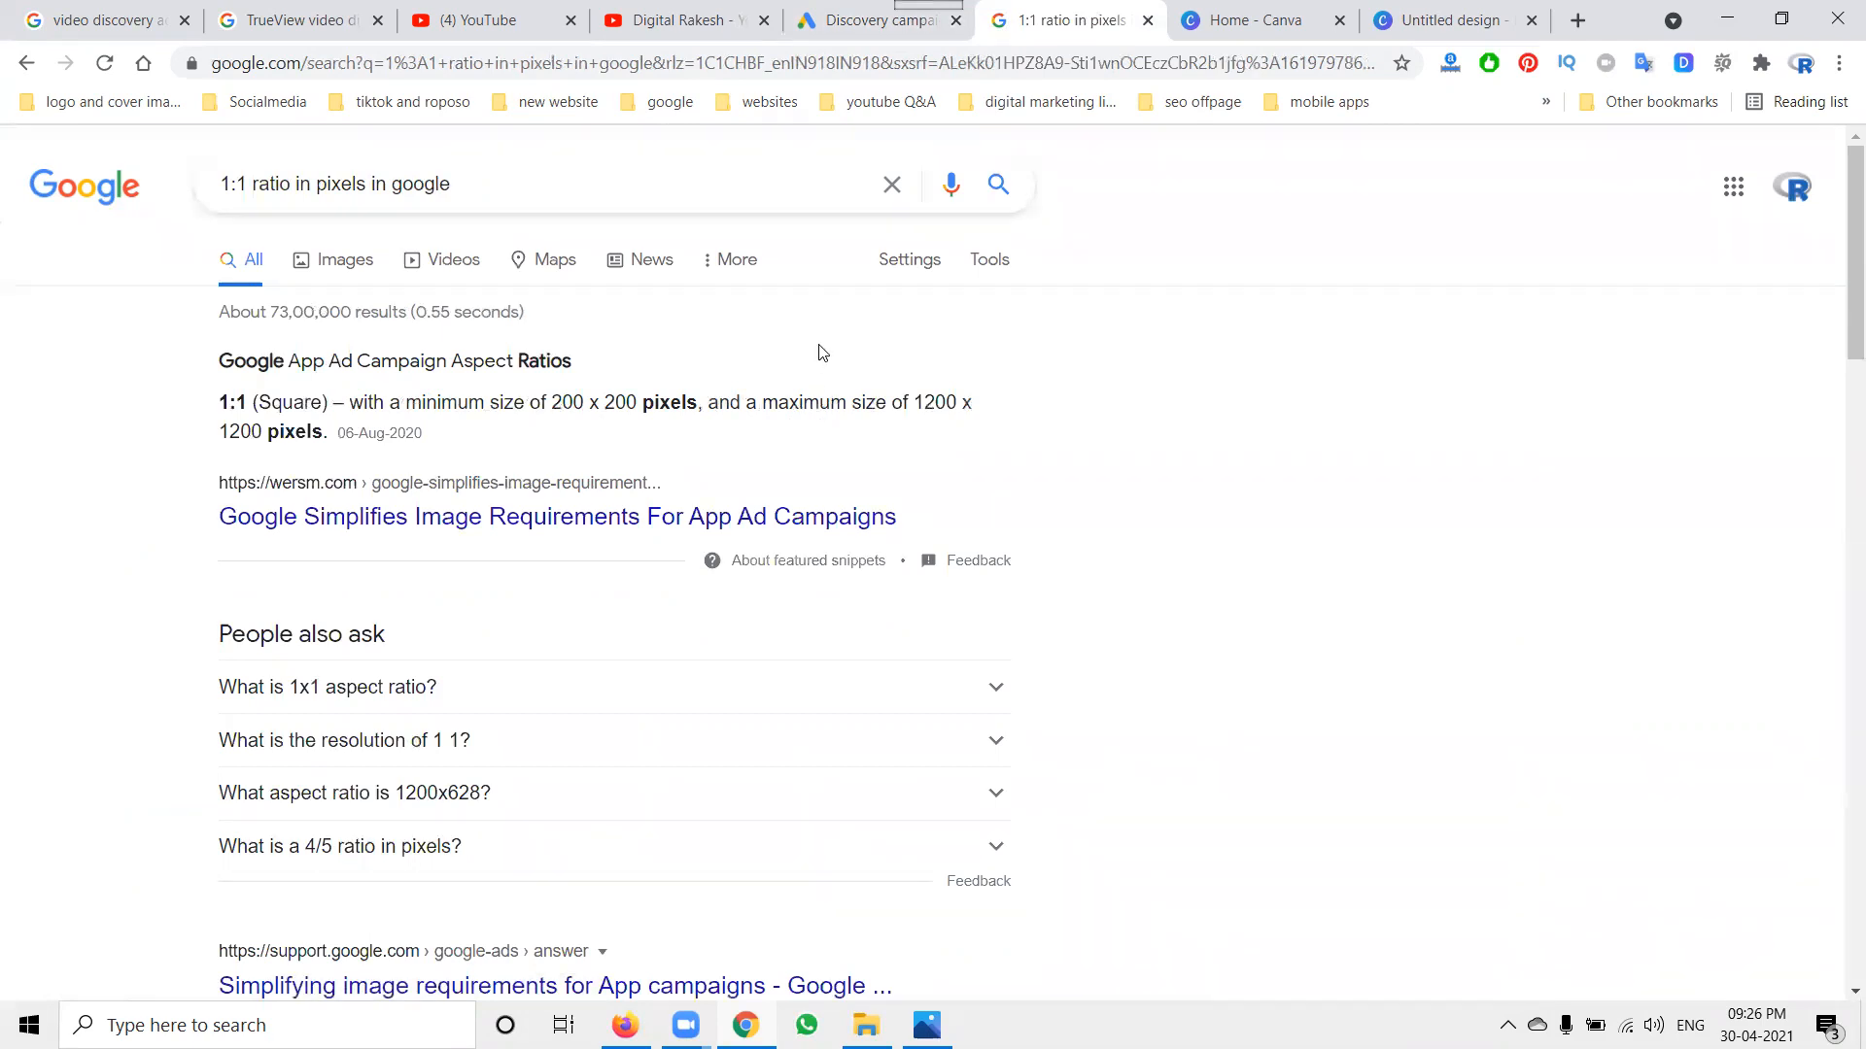
Check the end of the Google Ads campaign form, and look at the YouTube channel's videos page and the YouTube home page.
{"action": "left_click", "coordinate": [868, 19]}
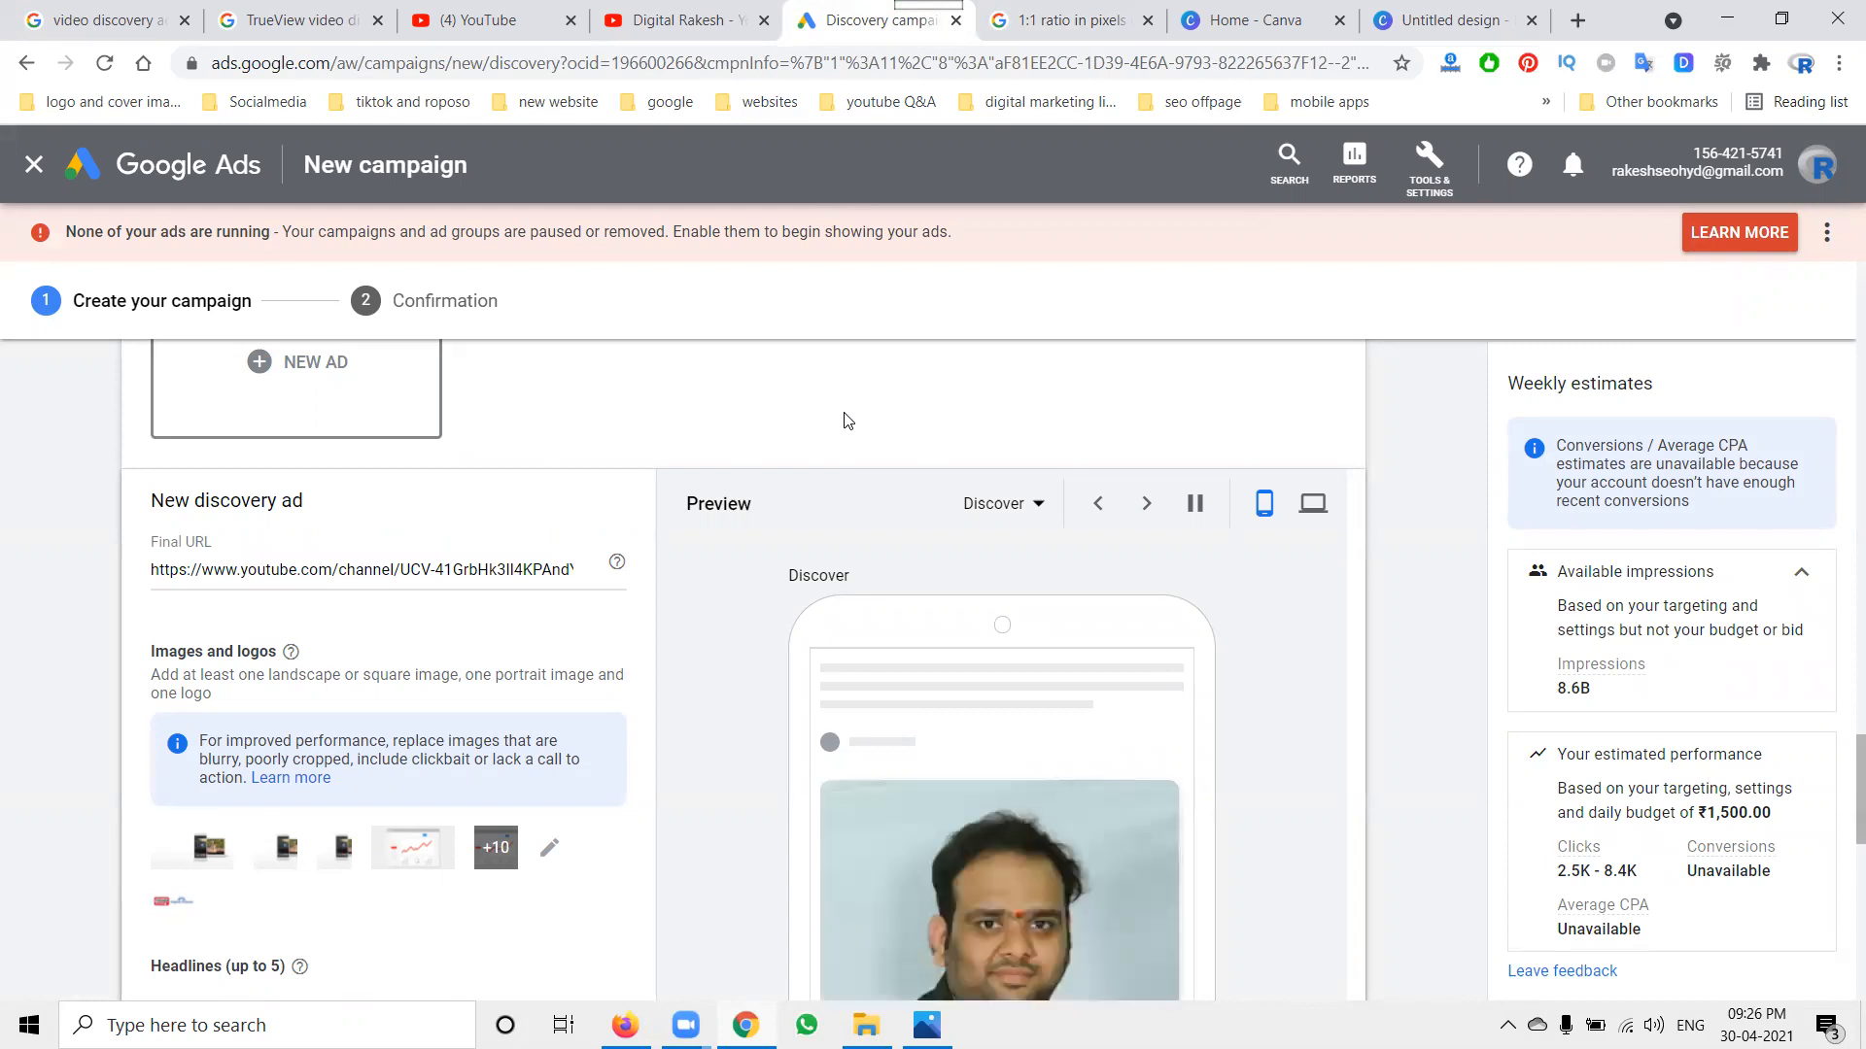
{"action": "scroll", "coordinate": [58, 622], "scroll_direction": "down", "scroll_amount": 10}
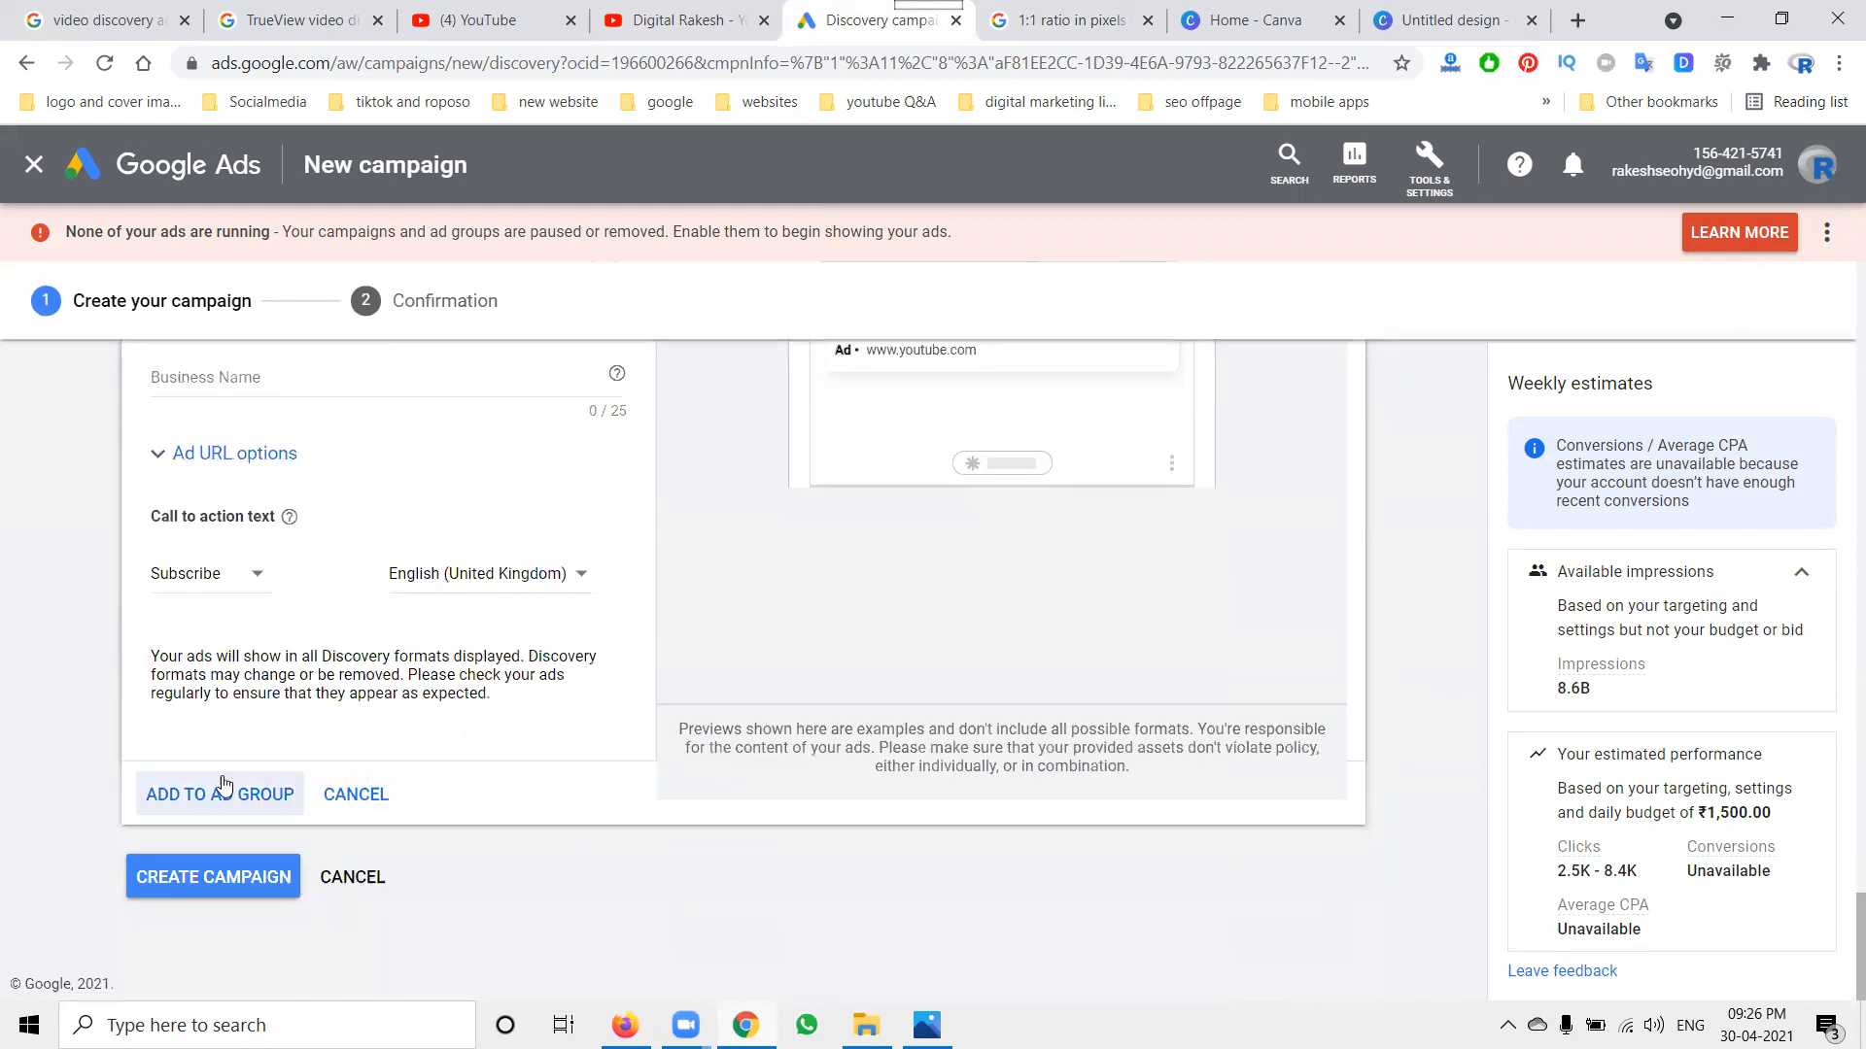
{"action": "left_click", "coordinate": [641, 12]}
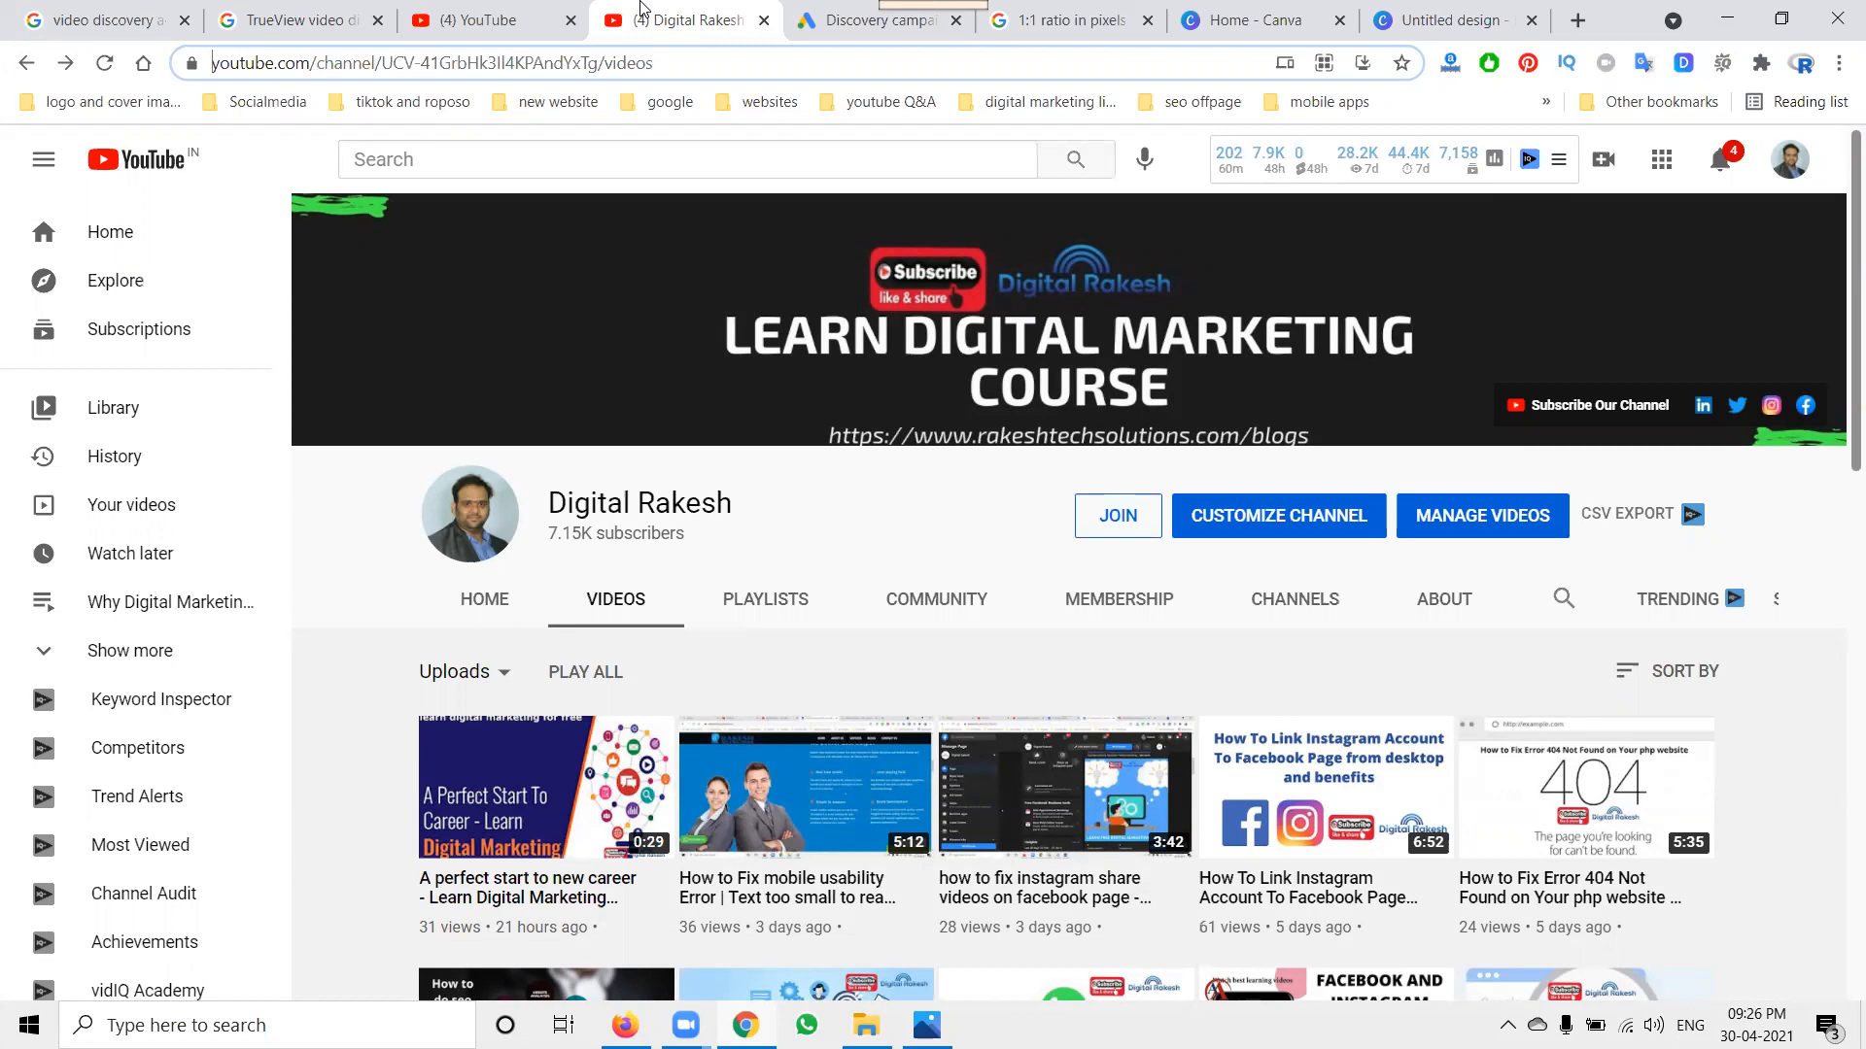
{"action": "left_click", "coordinate": [805, 22]}
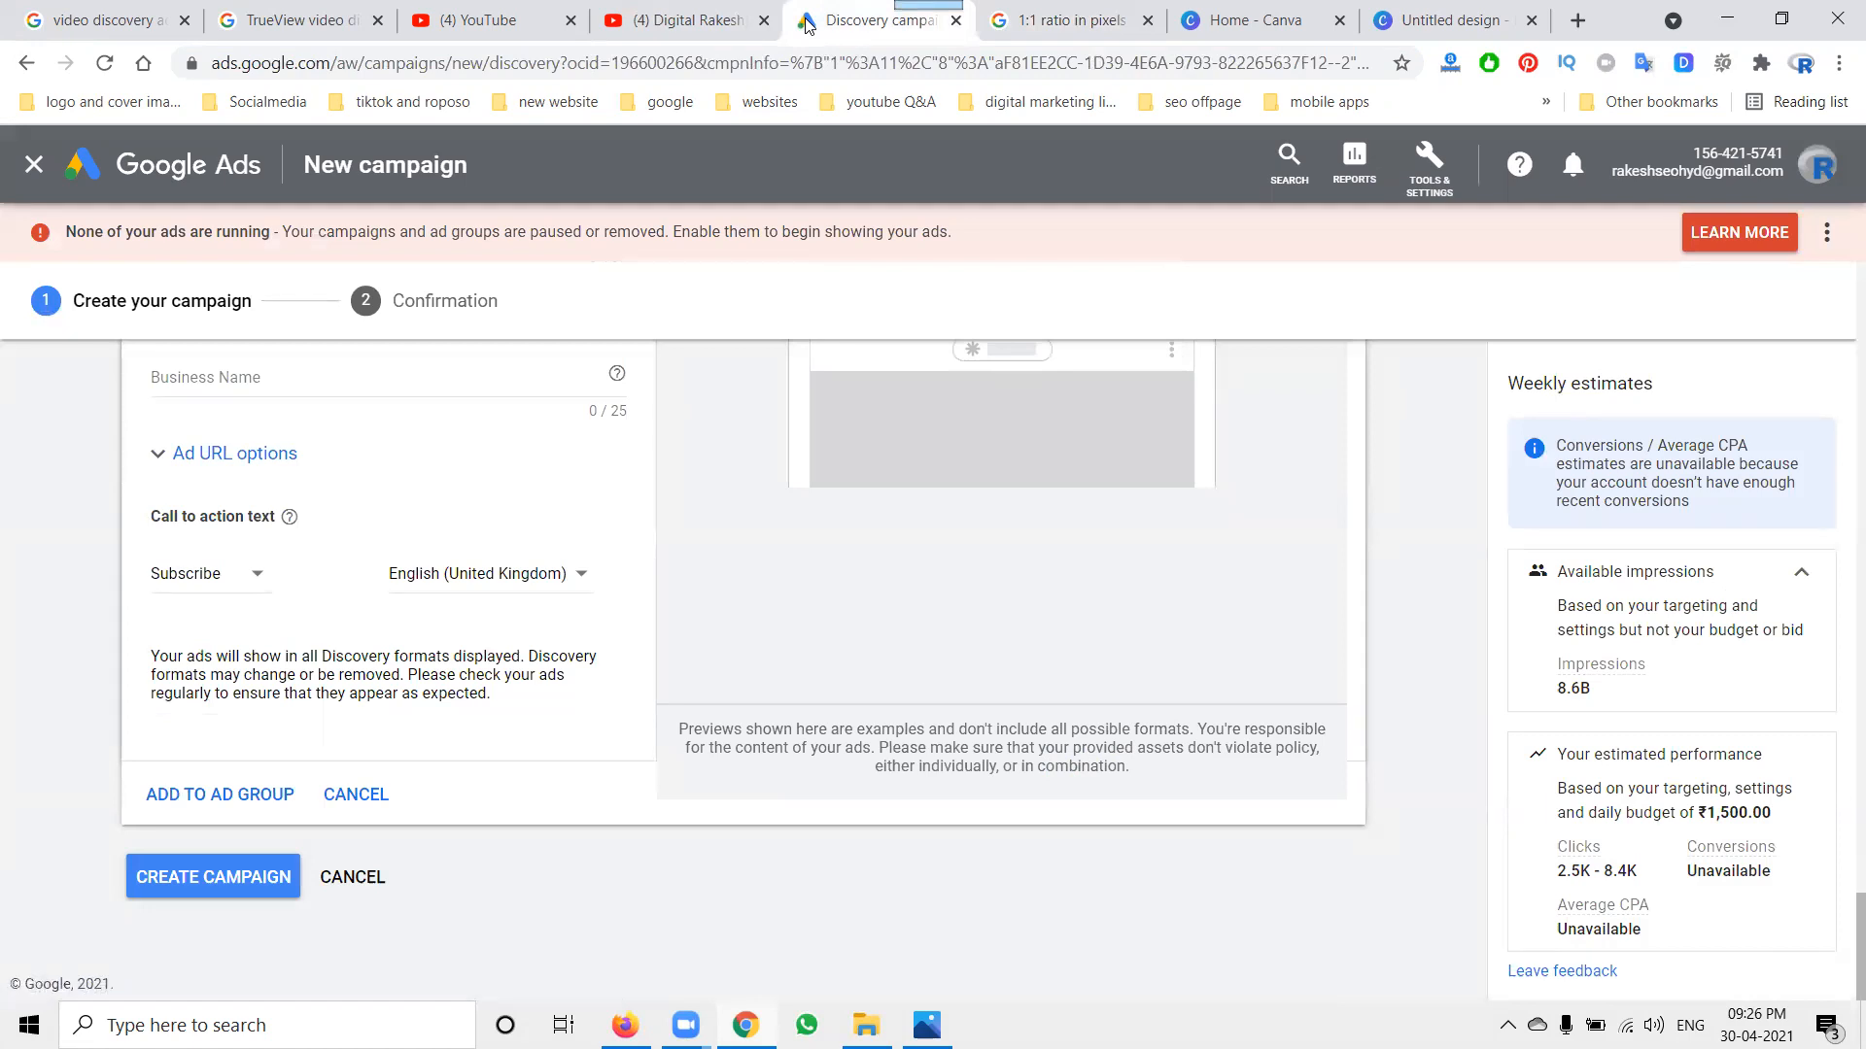
{"action": "left_click", "coordinate": [486, 19]}
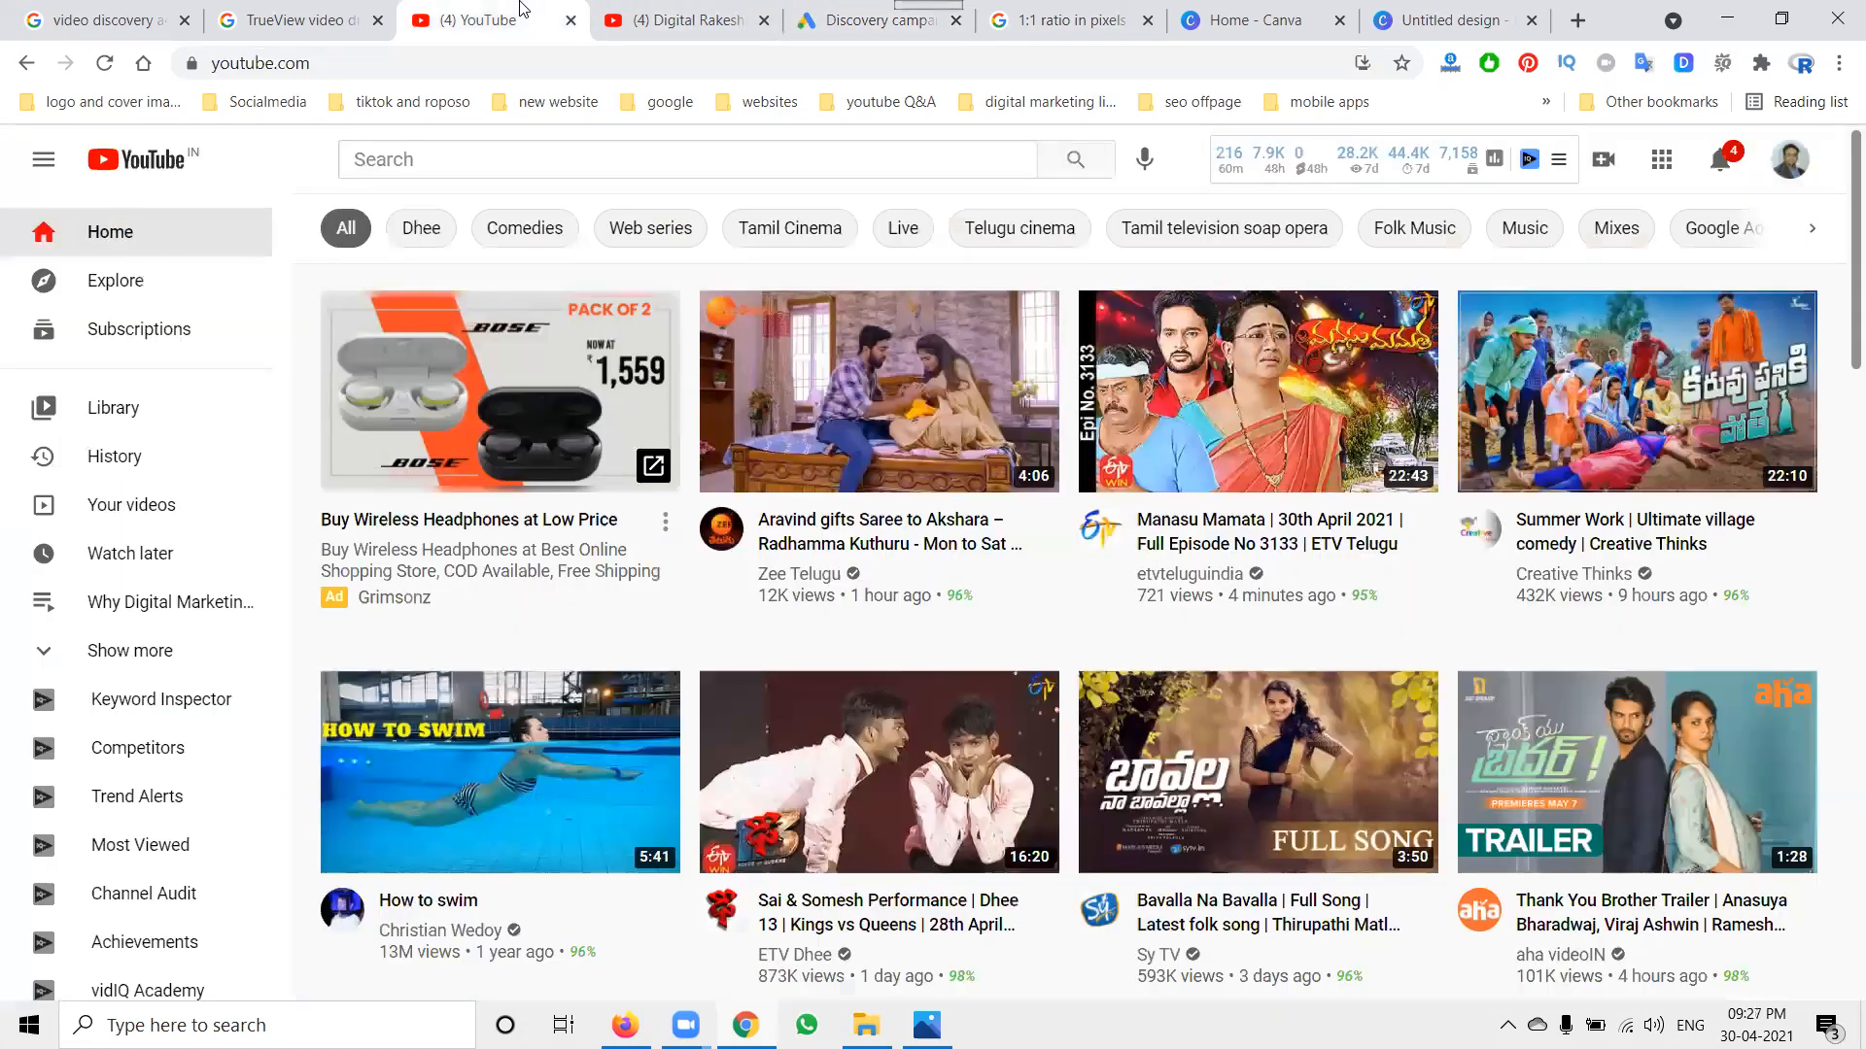
Read how TrueView video discovery ads work in Display Specs Help, and return to the campaign form and the YouTube channel's videos page.
{"action": "left_click", "coordinate": [262, 11]}
{"action": "scroll", "coordinate": [537, 590], "scroll_direction": "up", "scroll_amount": 10}
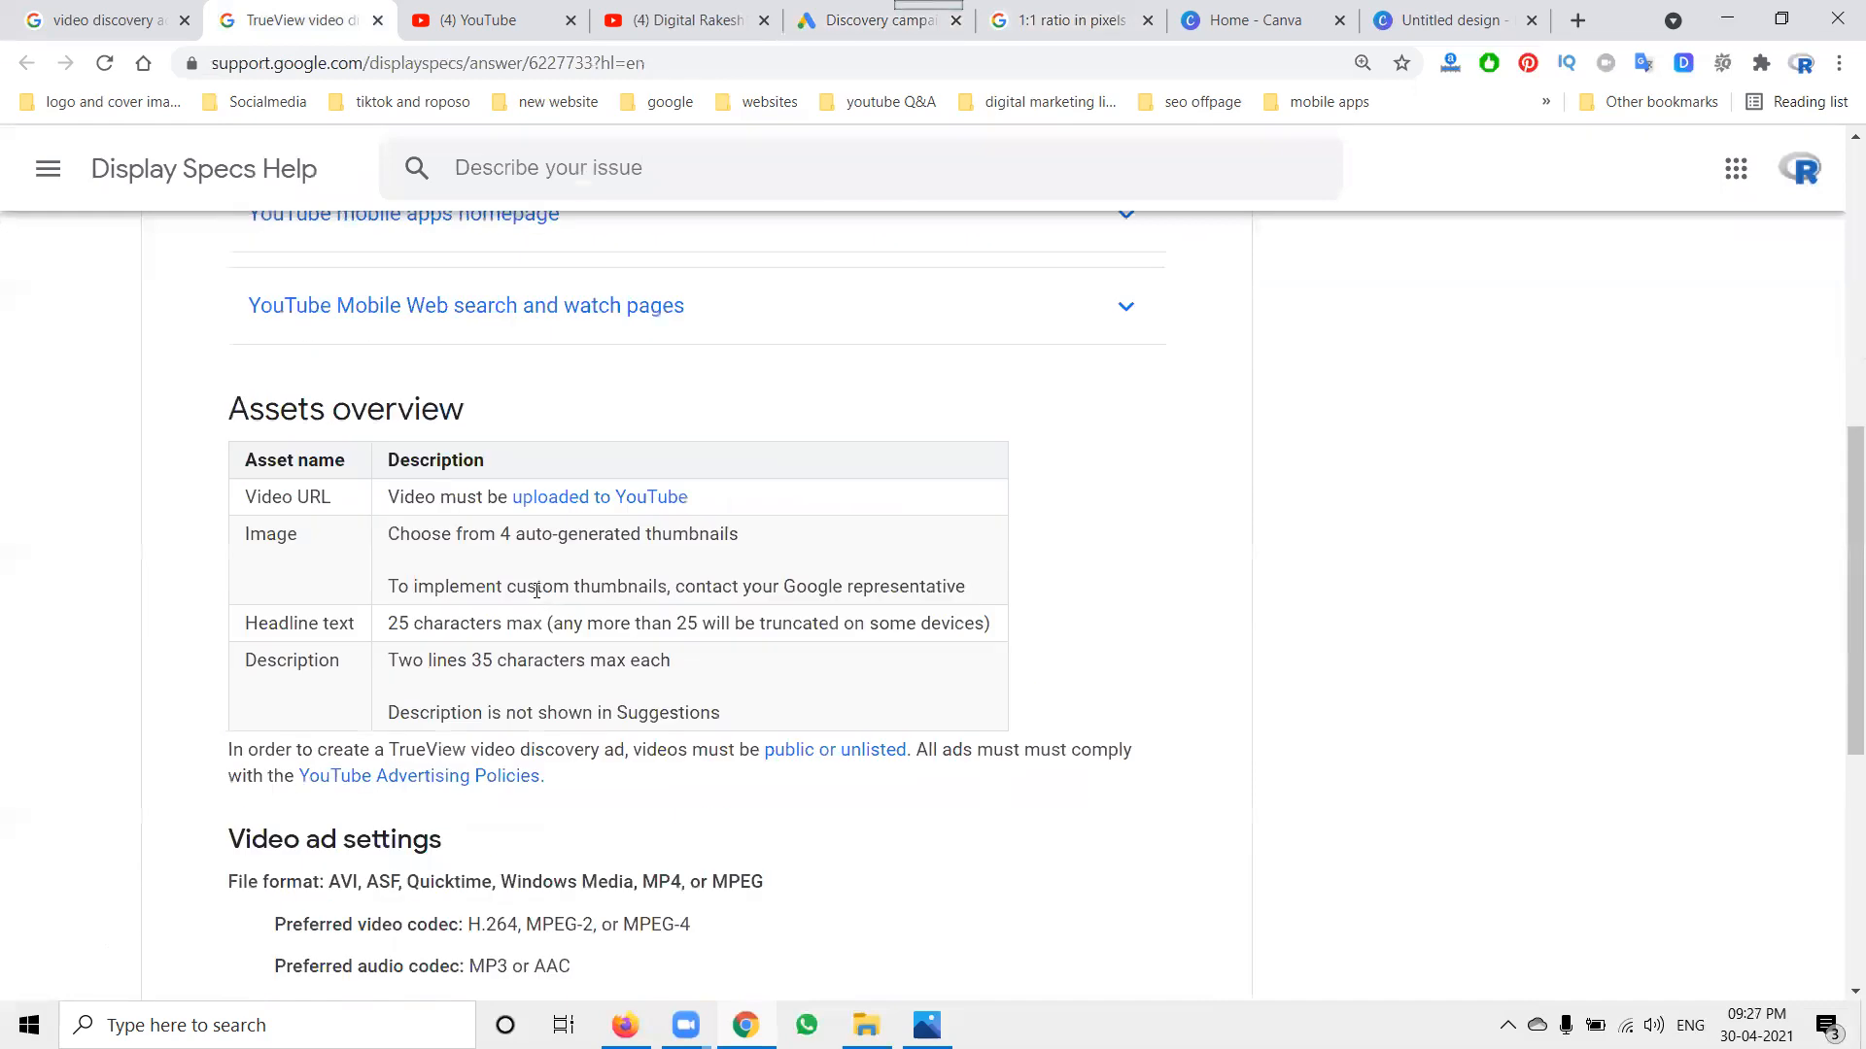
{"action": "scroll", "coordinate": [537, 590], "scroll_direction": "up", "scroll_amount": 4}
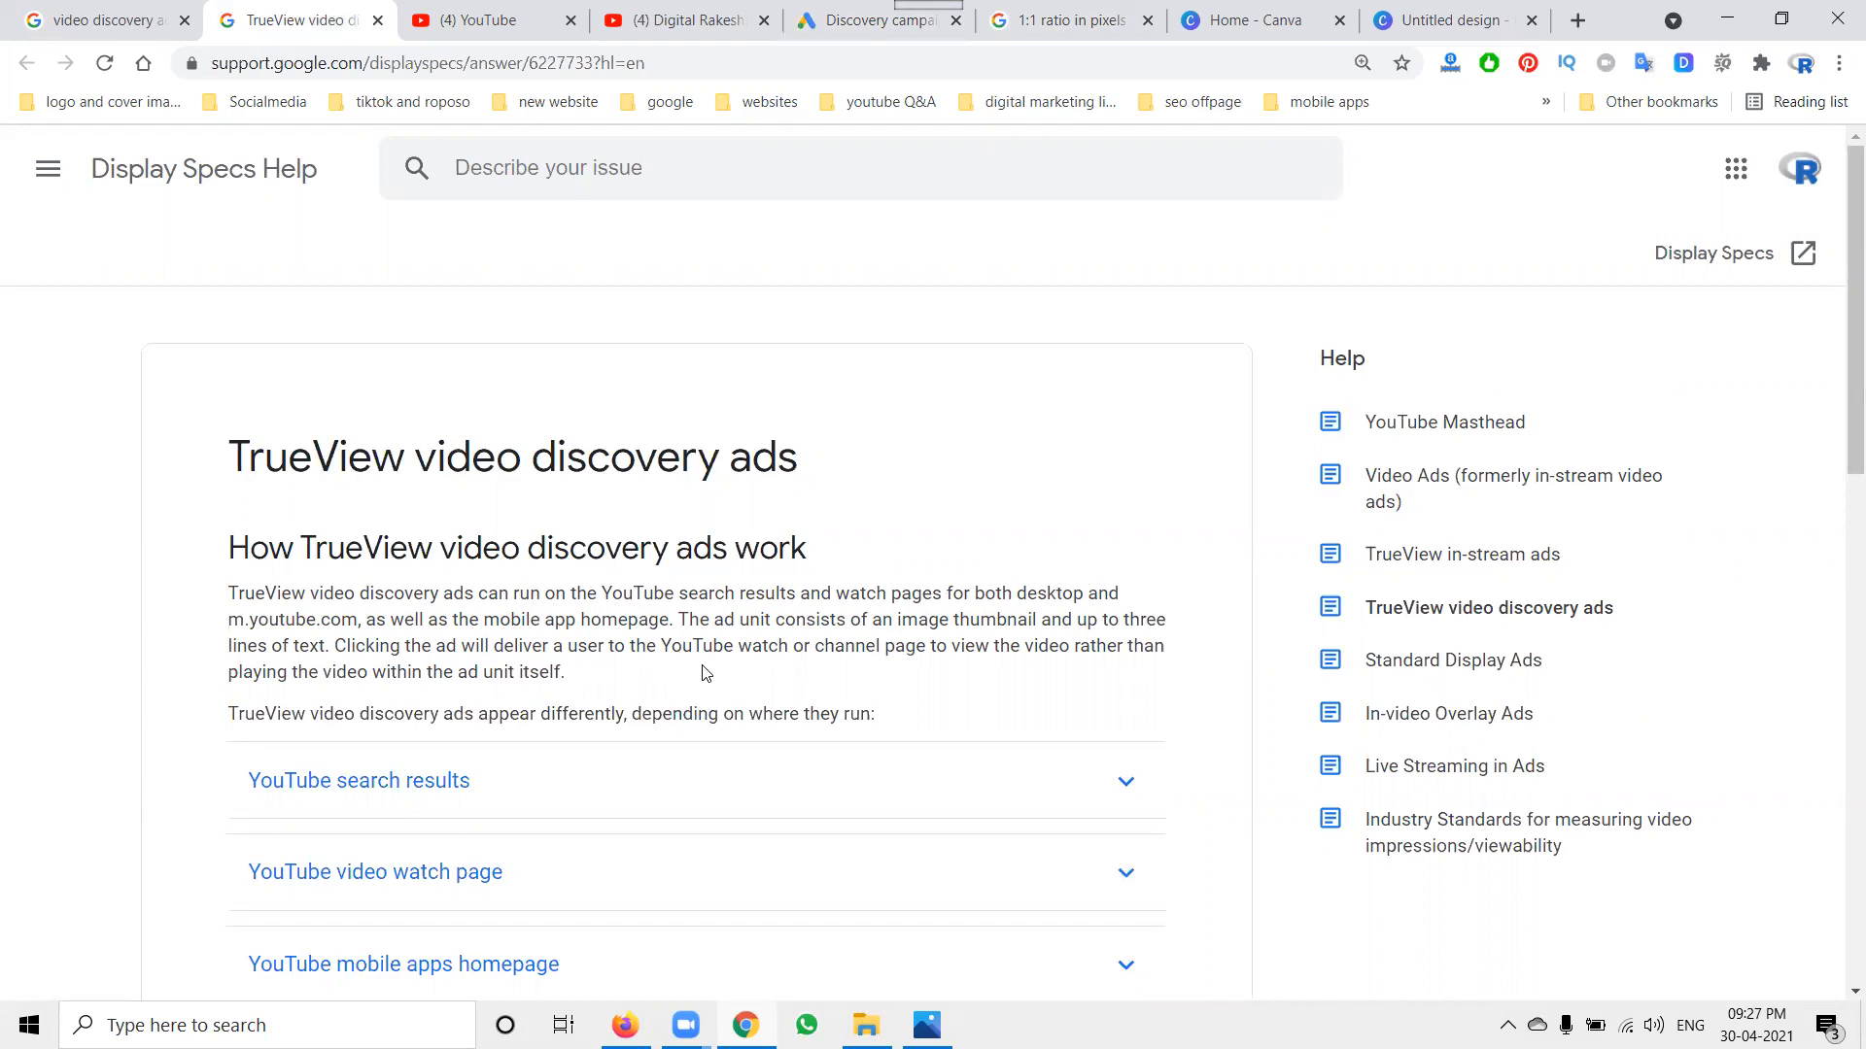
{"action": "left_click", "coordinate": [828, 27]}
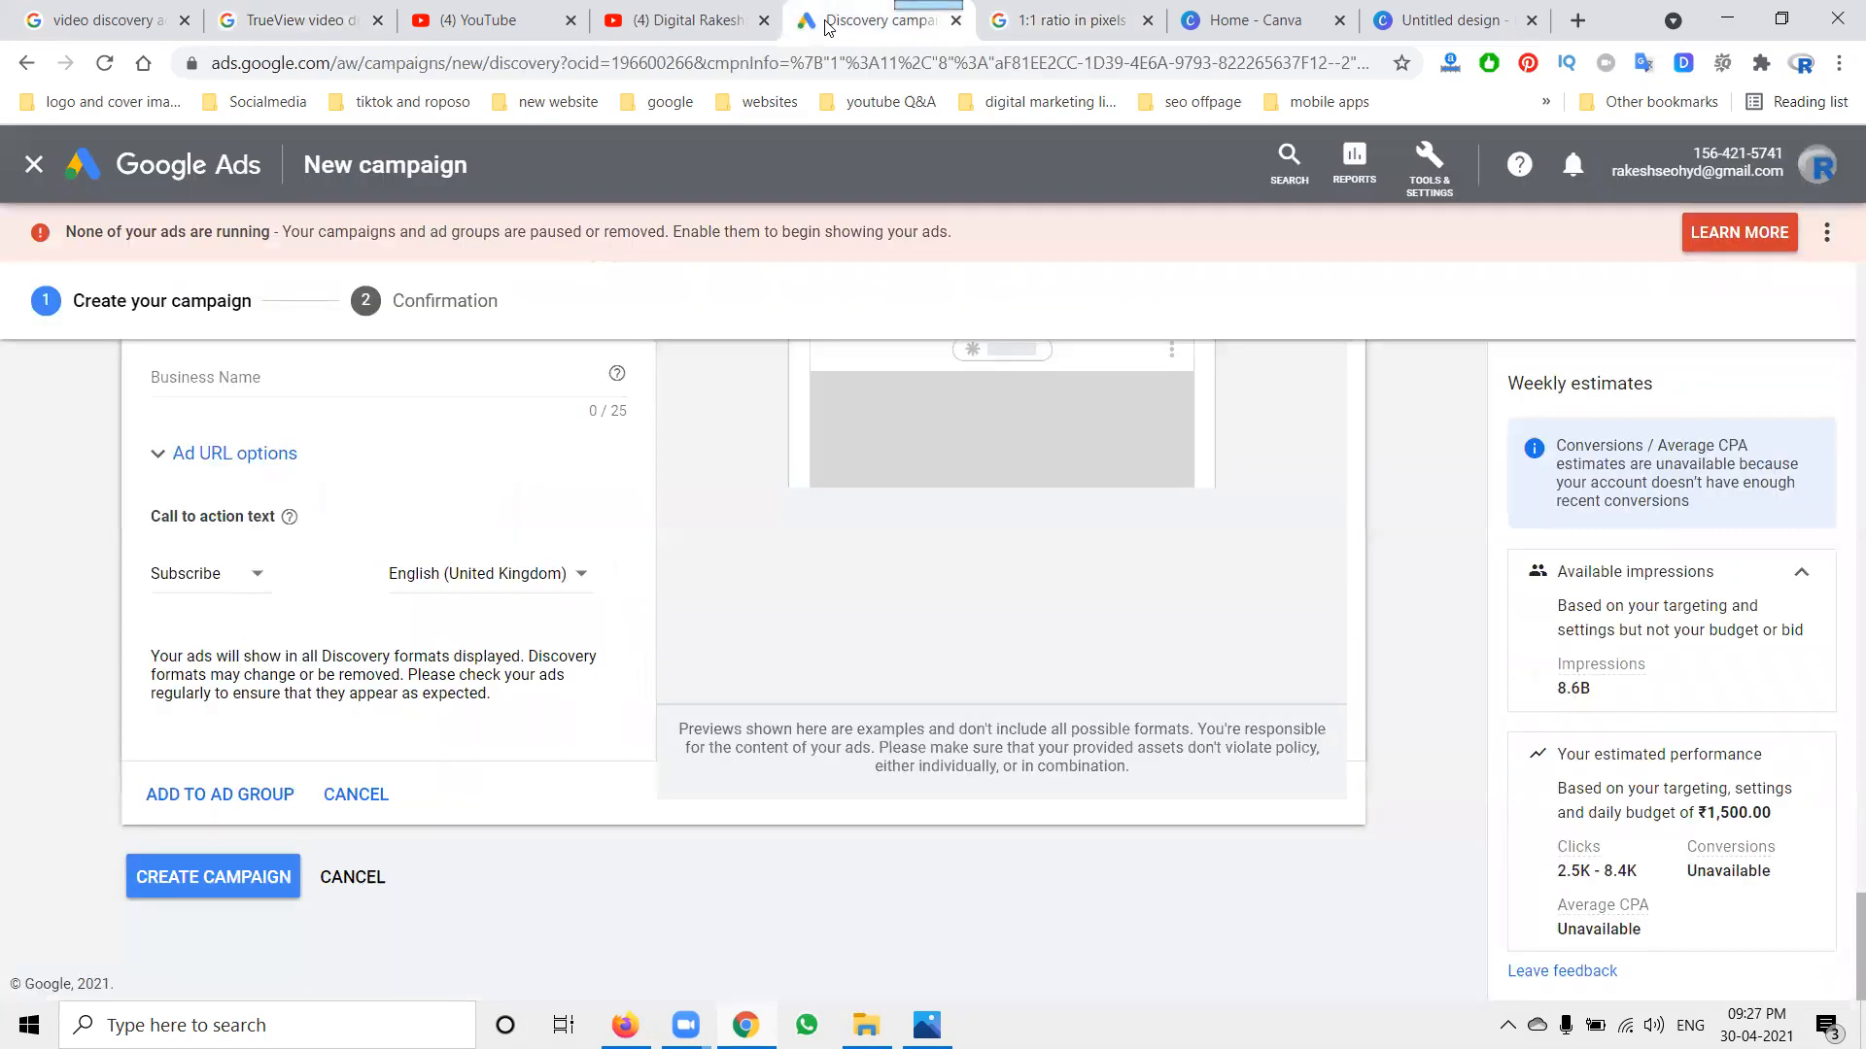
{"action": "left_click", "coordinate": [652, 39]}
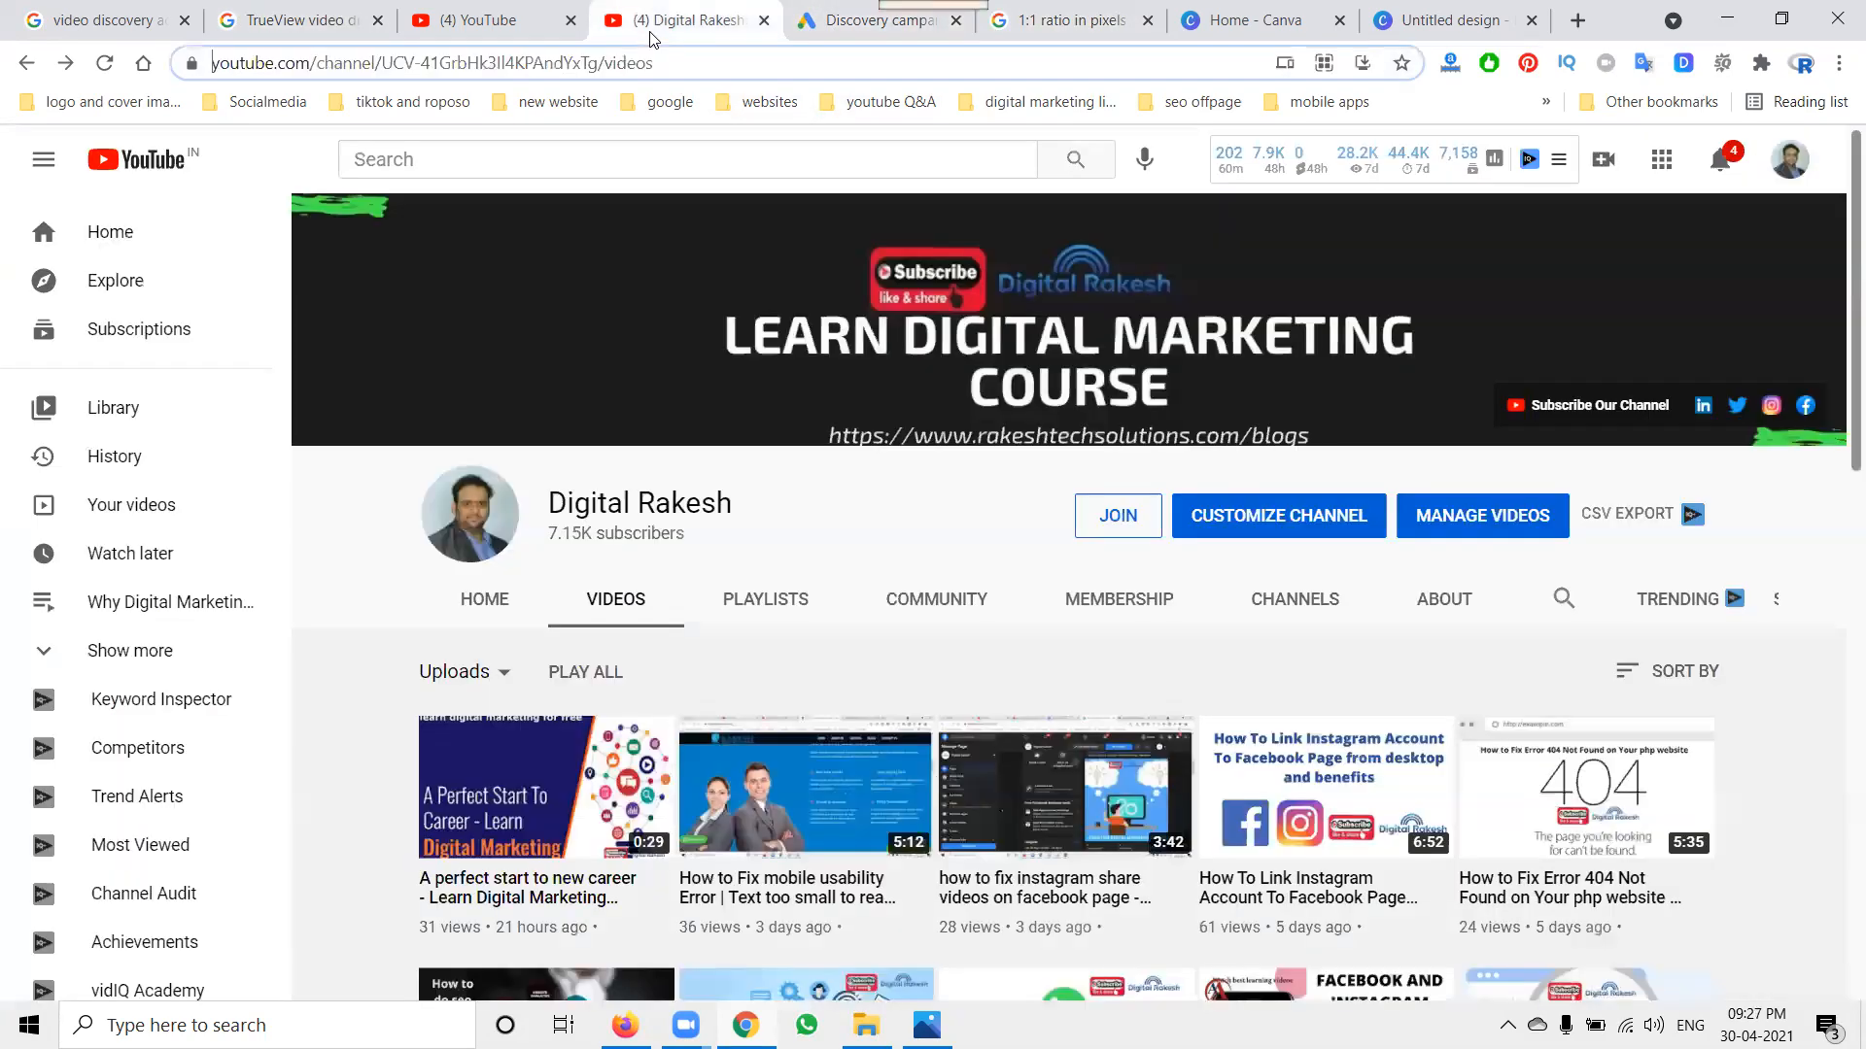